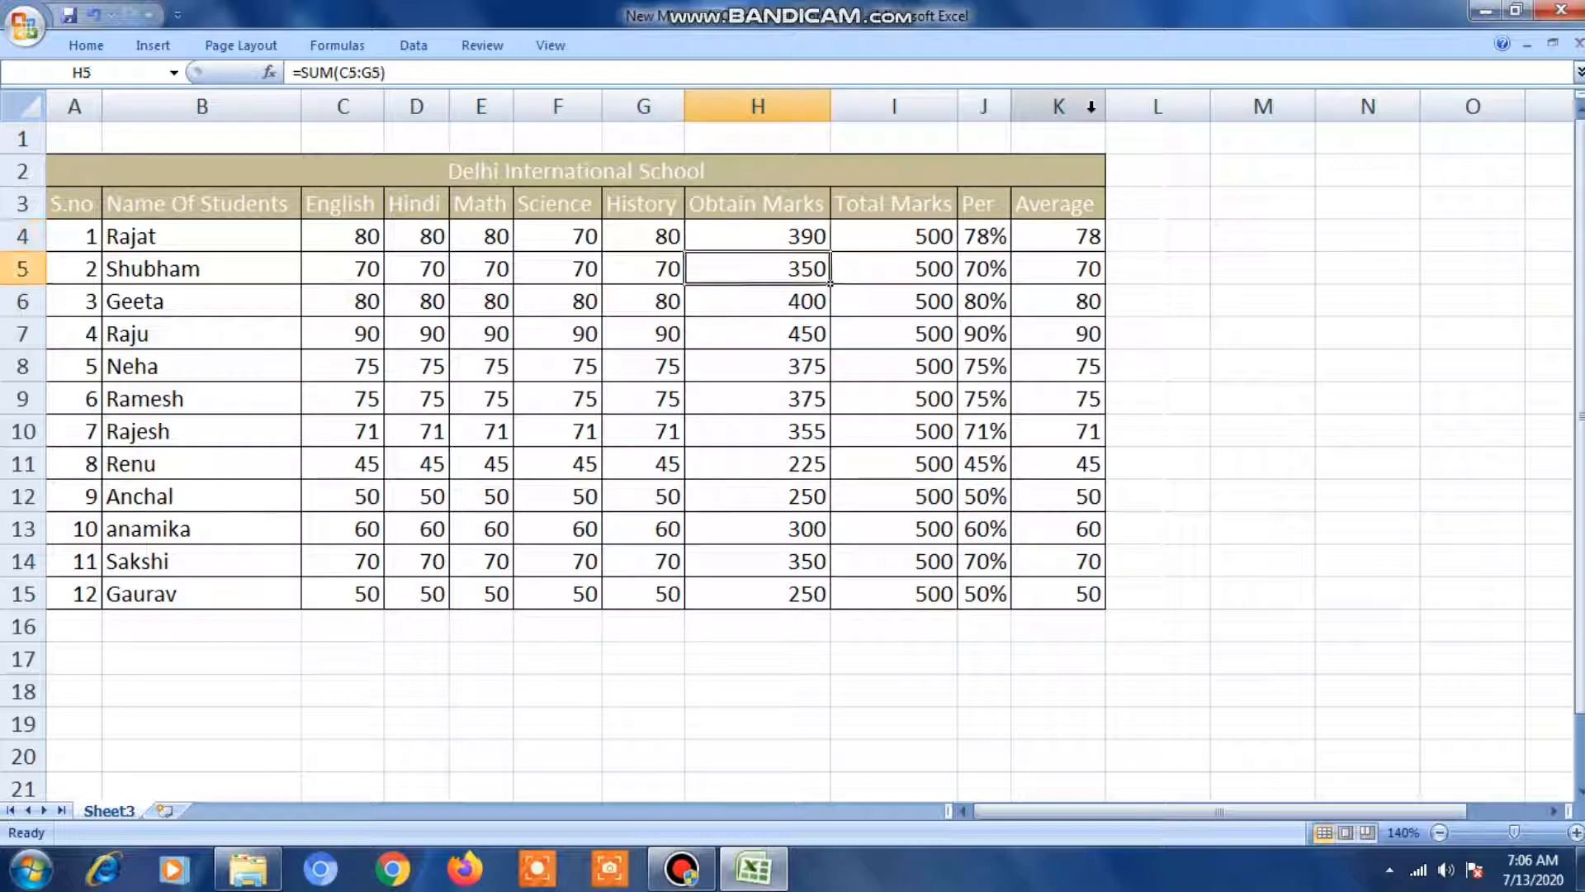
Review the formulas in the first student's Obtain Marks, Per and Average cells (H4, J4 and K4)
{"action": "key", "text": "Up"}
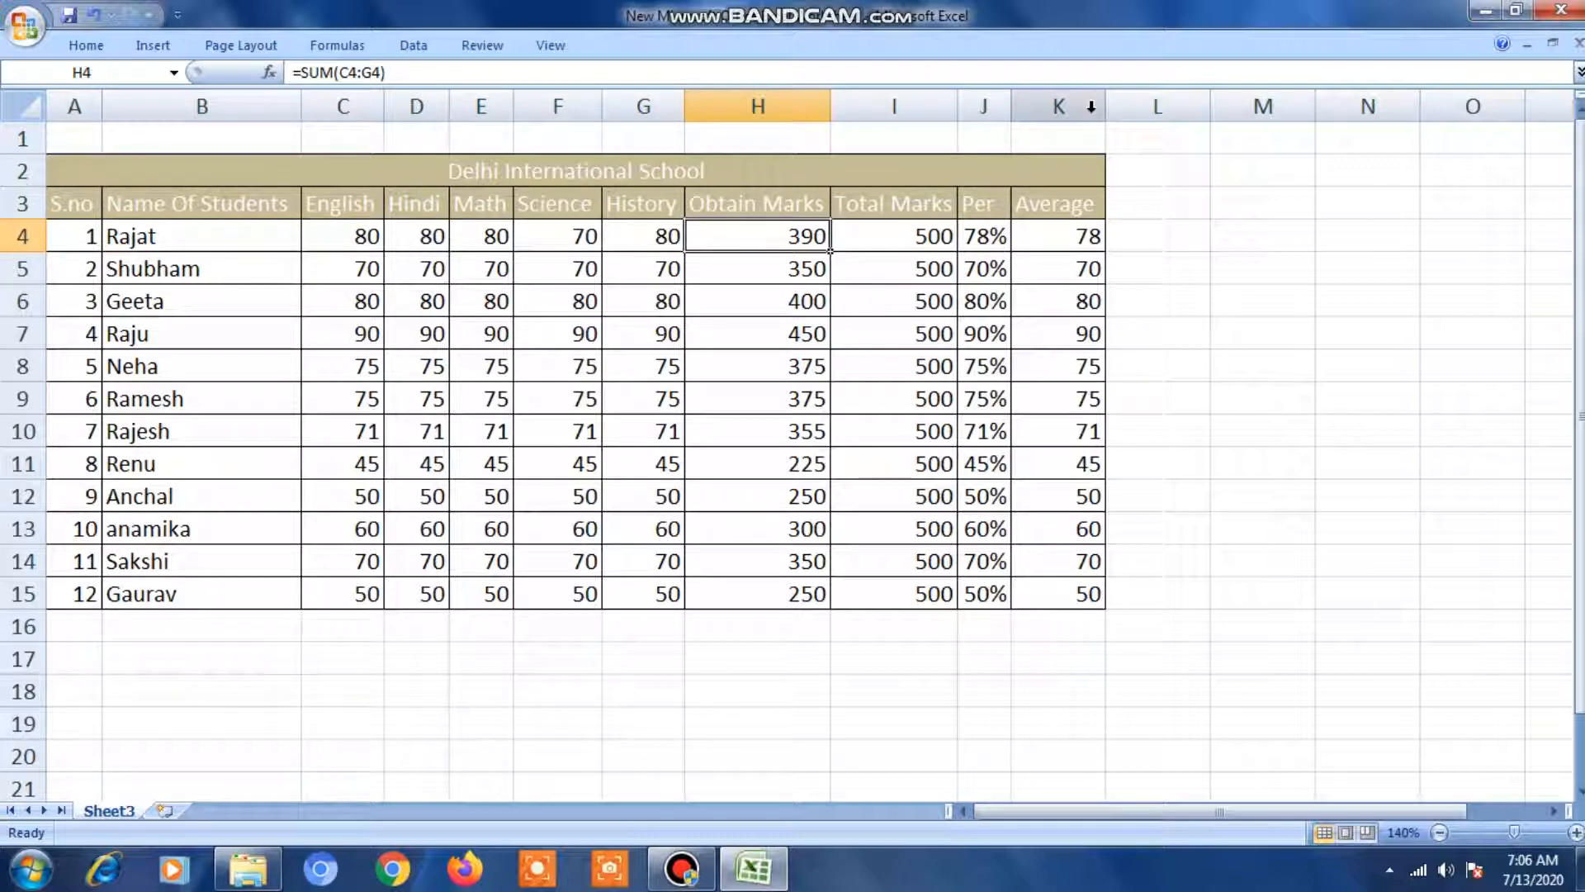
{"action": "key", "text": "F2"}
{"action": "key", "text": "Return"}
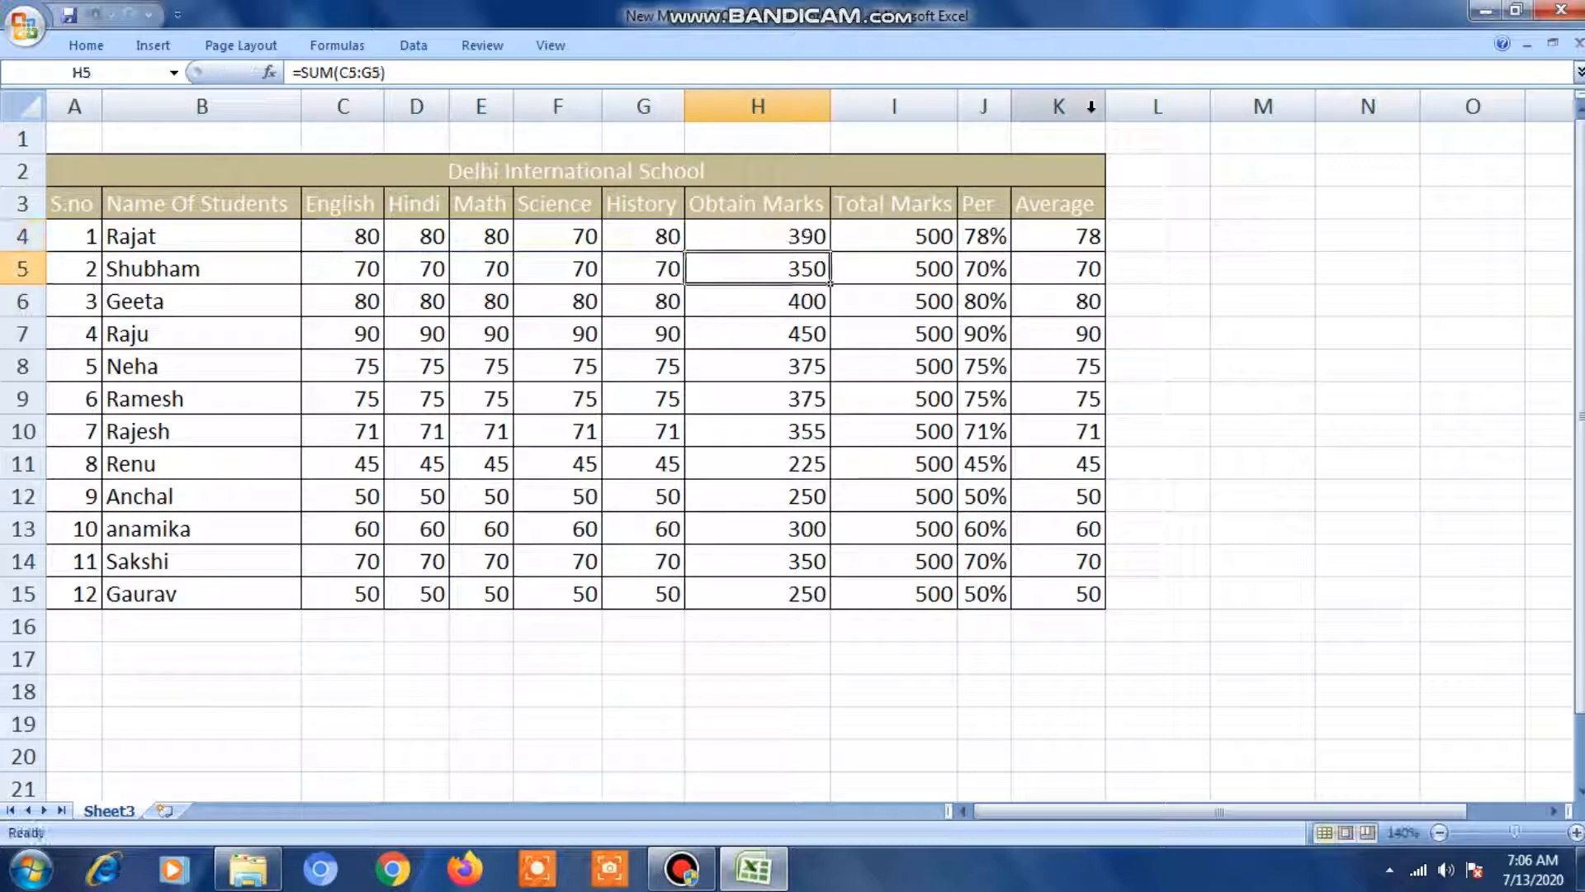
{"action": "key", "text": "Up"}
{"action": "key", "text": "Right"}
{"action": "key", "text": "Right"}
{"action": "key", "text": "F2"}
{"action": "key", "text": "Return"}
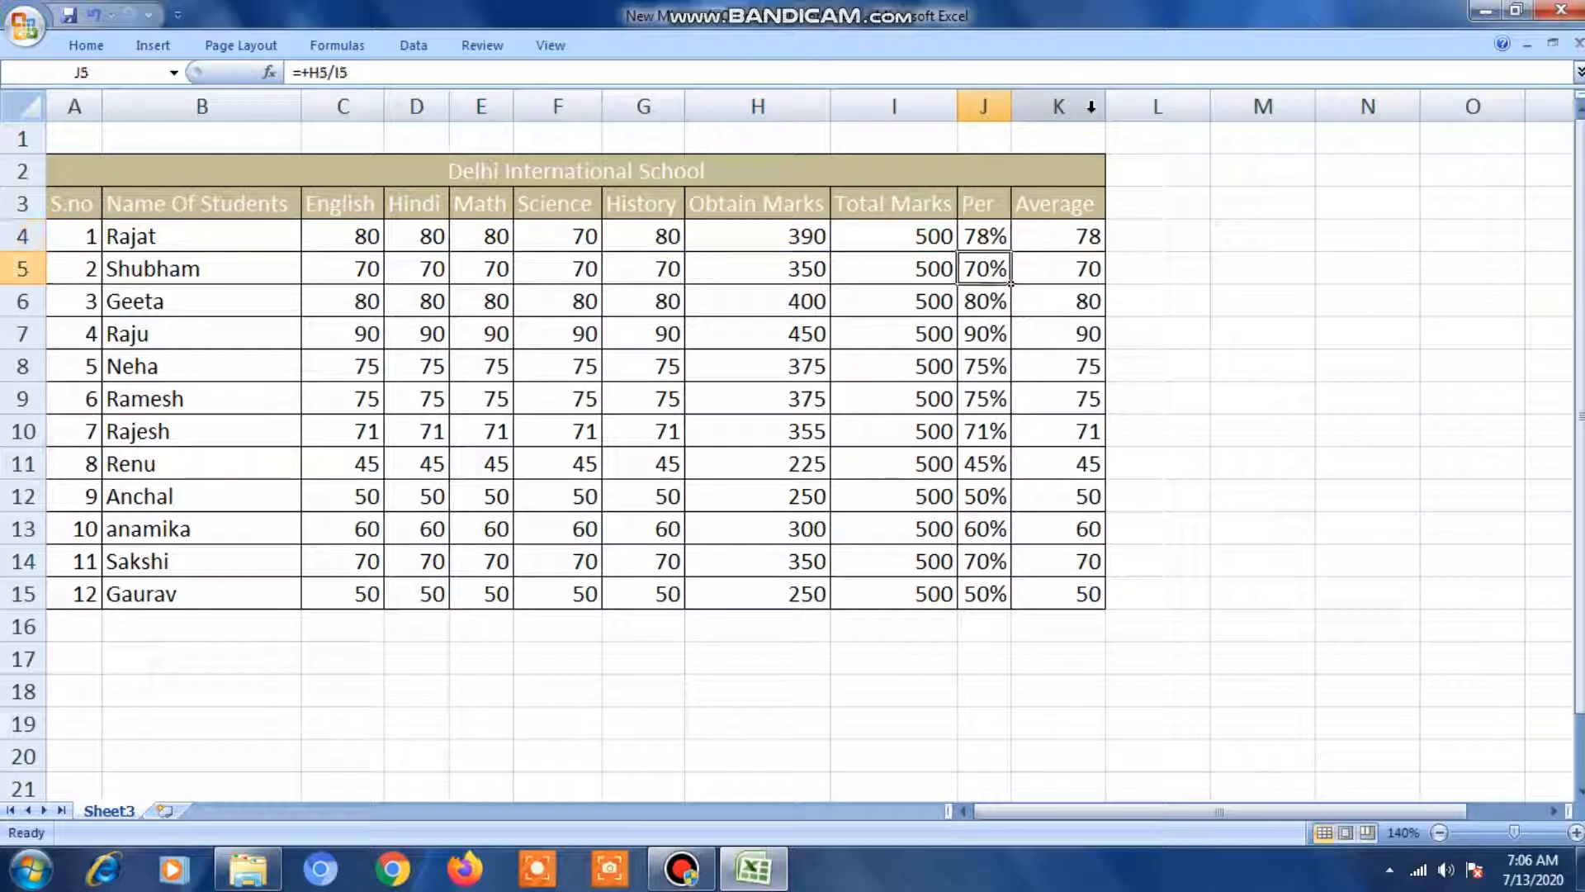
{"action": "key", "text": "Up"}
{"action": "key", "text": "Right"}
{"action": "key", "text": "F2"}
{"action": "key", "text": "Return"}
{"action": "key", "text": "Up"}
{"action": "key", "text": "Left"}
{"action": "key", "text": "Left"}
{"action": "key", "text": "Left"}
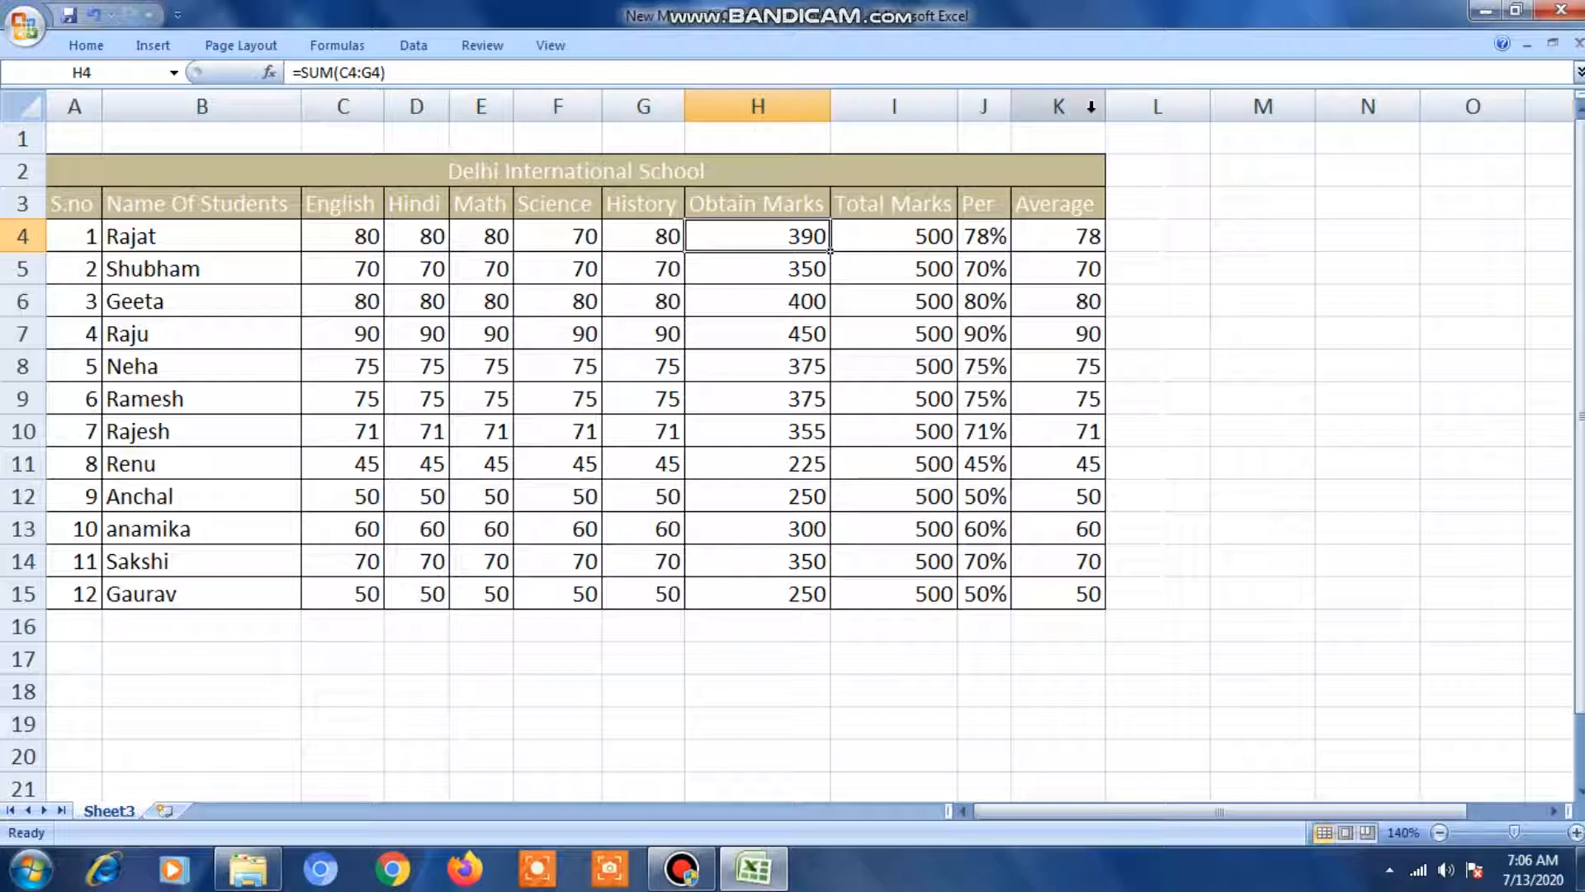
Begin a SUBTOTAL formula in cell H1 above the Obtain Marks column
{"action": "key", "text": "Up"}
{"action": "key", "text": "Up"}
{"action": "key", "text": "Up"}
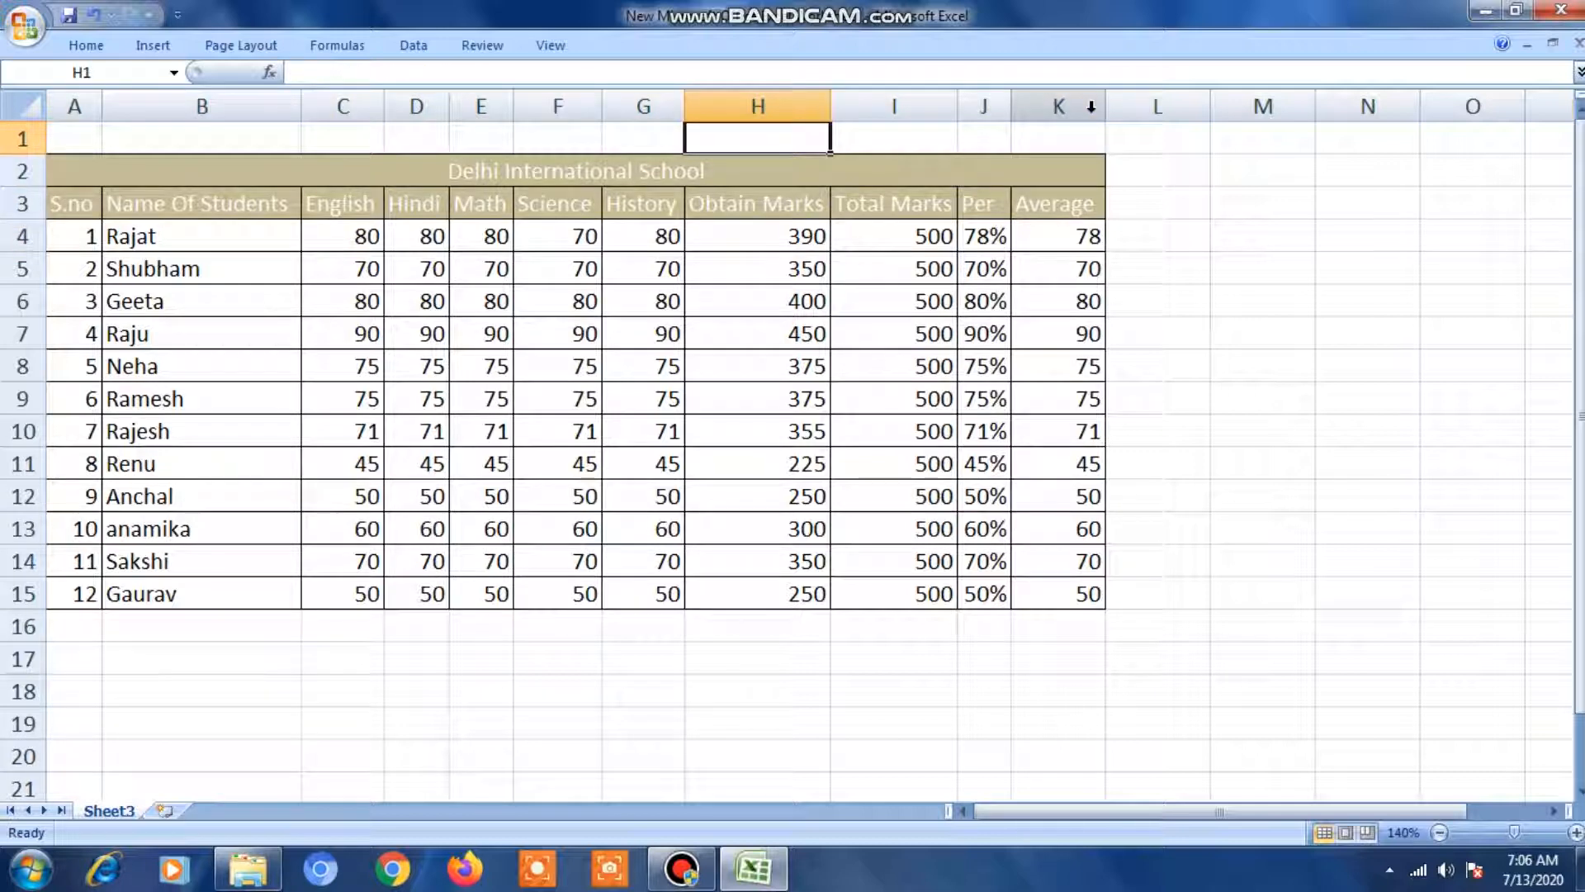
{"action": "type", "text": "=sub"}
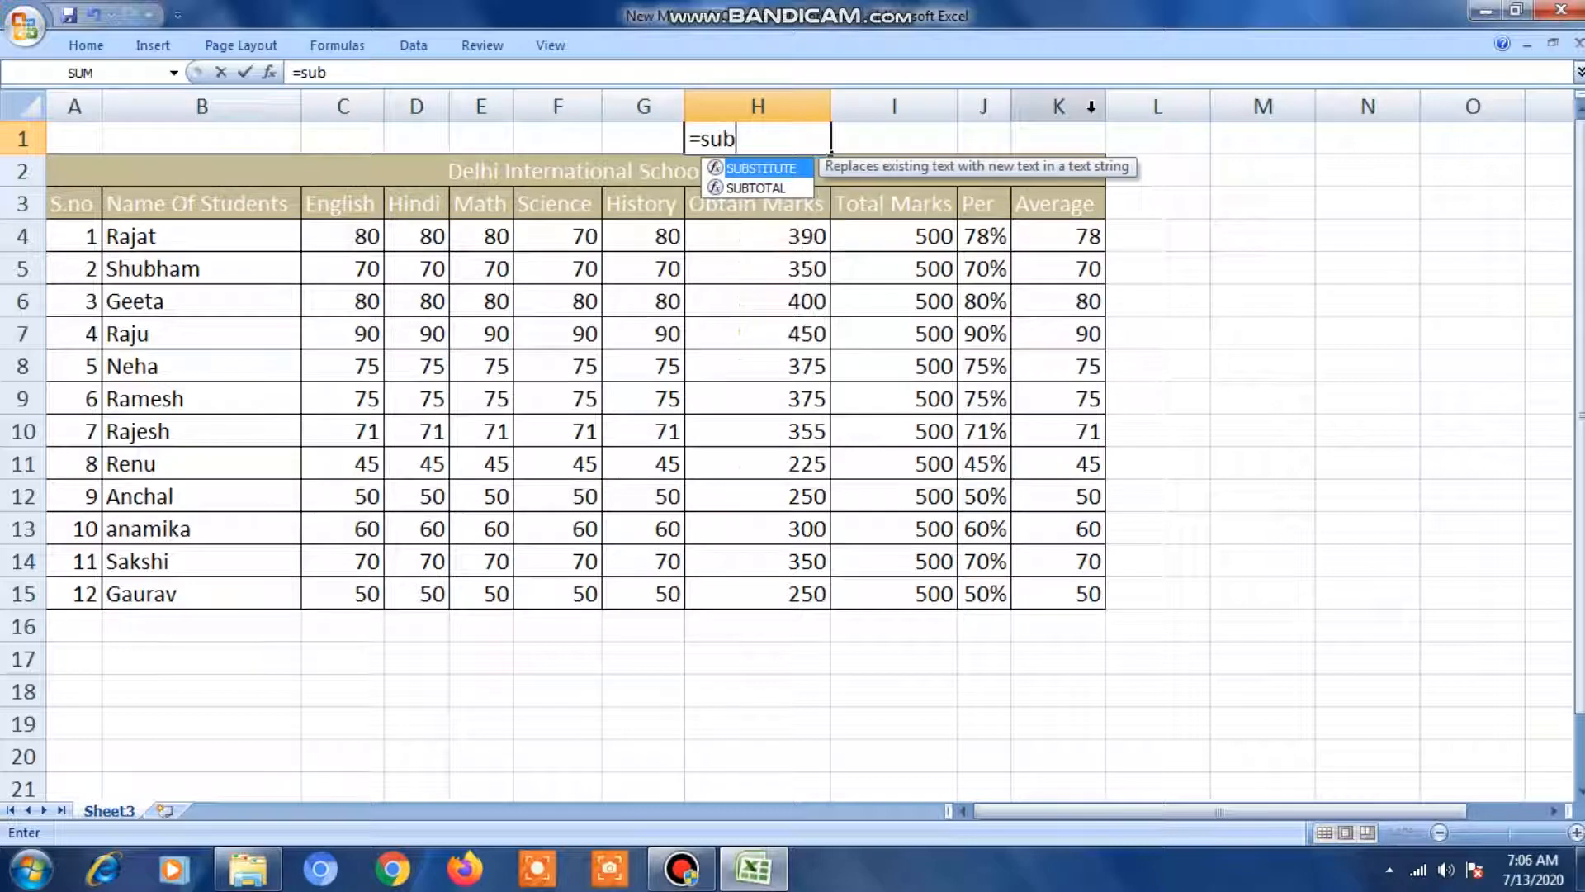
{"action": "type", "text": "to"}
{"action": "key", "text": "Tab"}
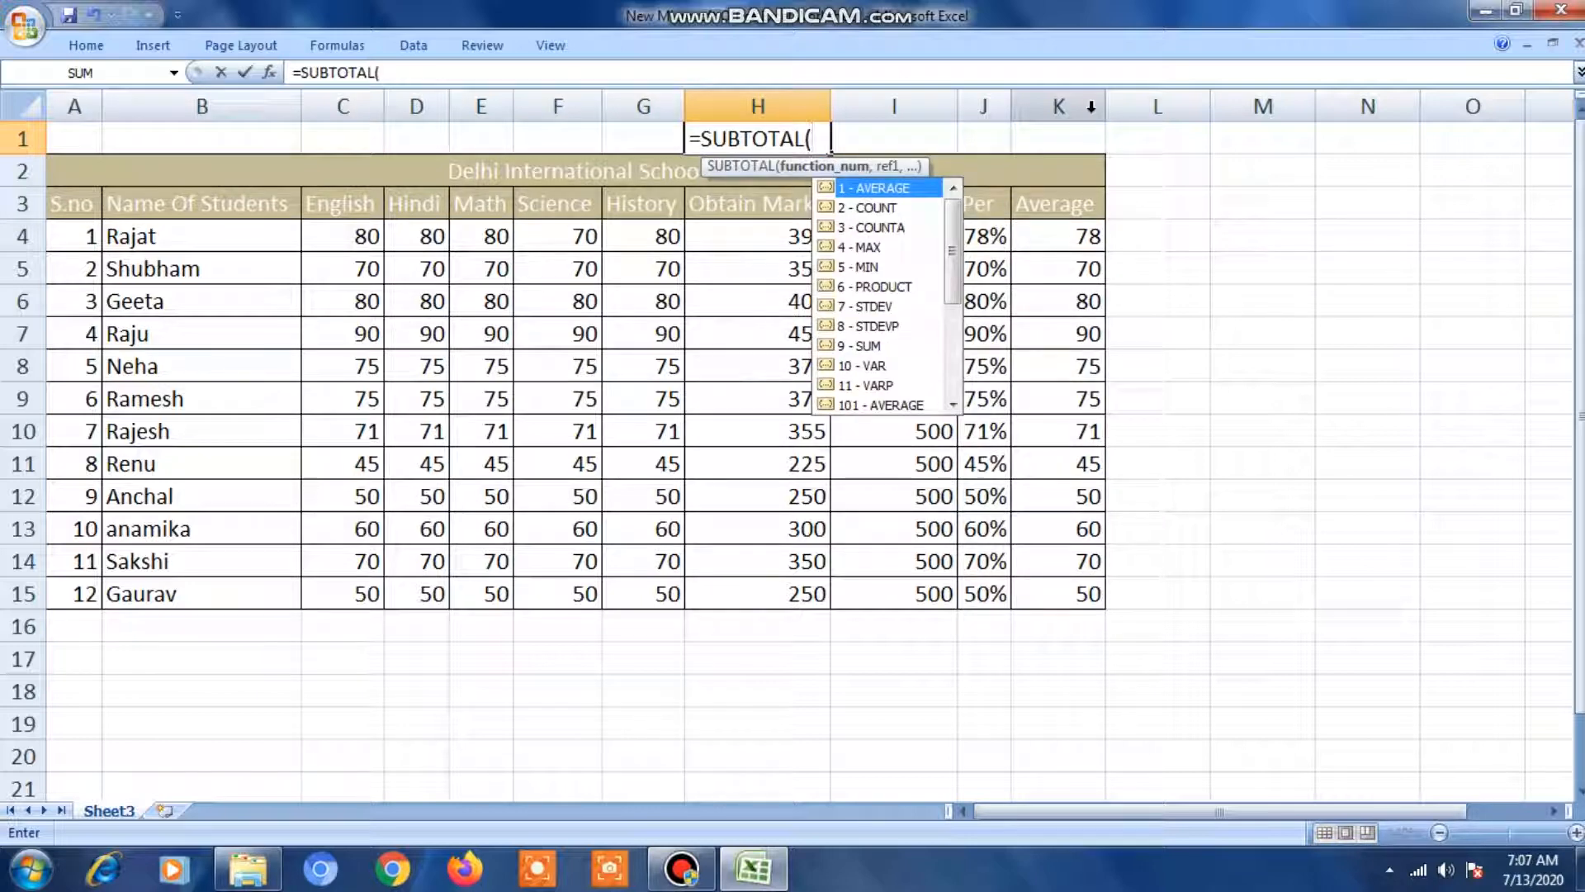
Look through the function numbers available for SUBTOTAL, from 1 - AVERAGE to 109 - SUM
{"action": "key", "text": "Down"}
{"action": "key", "text": "Down"}
{"action": "key", "text": "Down"}
{"action": "key", "text": "Down"}
{"action": "key", "text": "Down"}
{"action": "key", "text": "Down"}
{"action": "key", "text": "Down"}
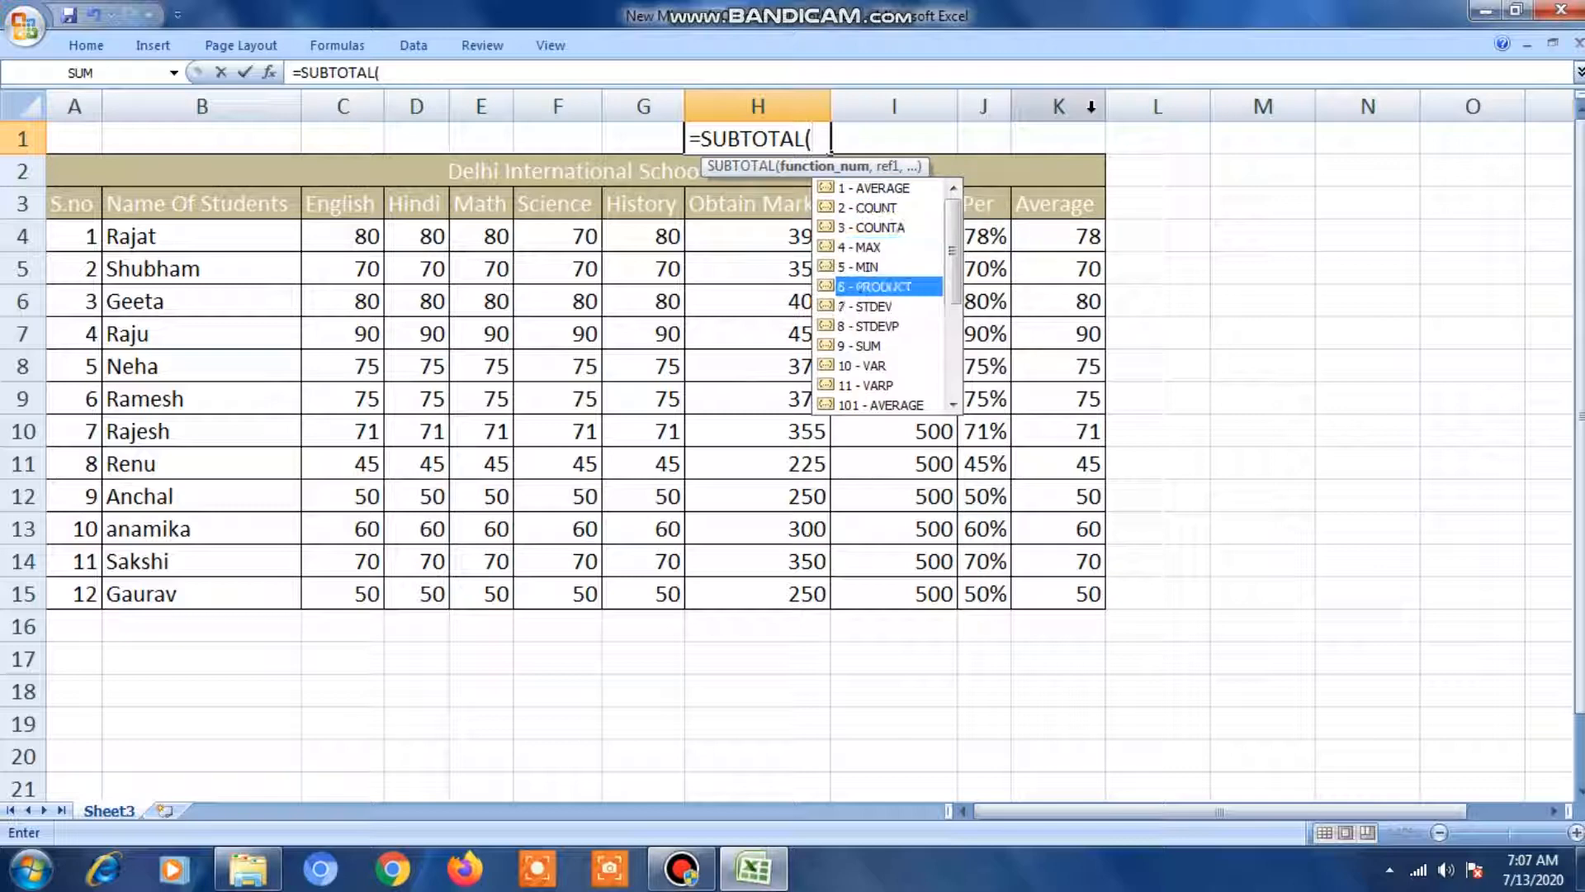
{"action": "key", "text": "Down"}
{"action": "key", "text": "Down"}
{"action": "key", "text": "Down"}
{"action": "key", "text": "Down"}
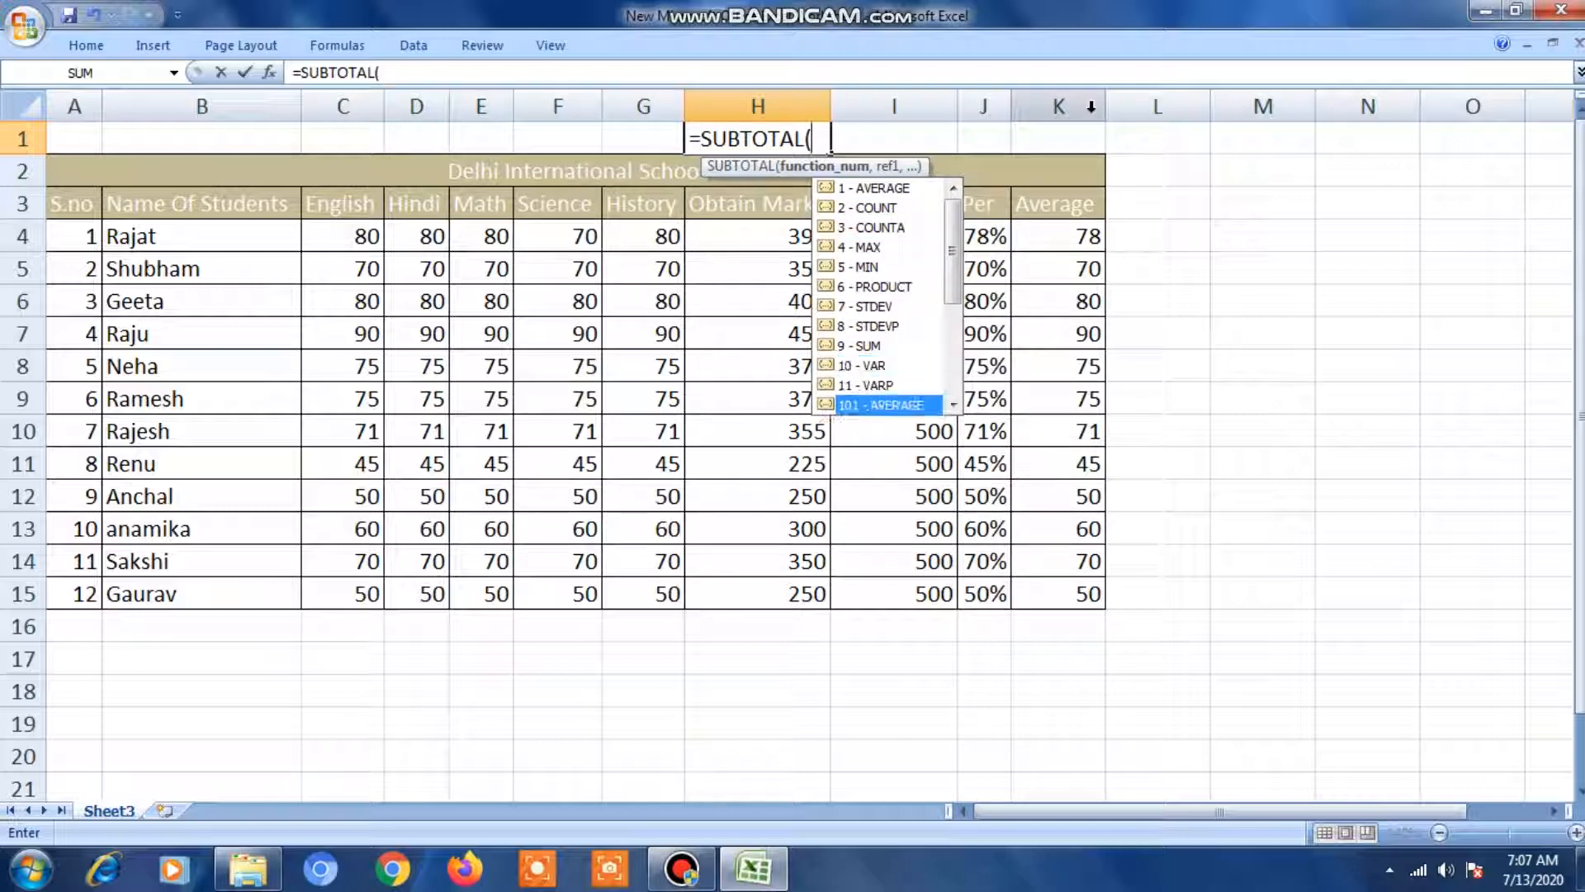
{"action": "key", "text": "Down"}
{"action": "key", "text": "Down"}
{"action": "key", "text": "Down"}
{"action": "key", "text": "Down"}
{"action": "key", "text": "Down"}
{"action": "key", "text": "Down"}
{"action": "key", "text": "Down"}
{"action": "key", "text": "Down"}
{"action": "key", "text": "Down"}
{"action": "key", "text": "Down"}
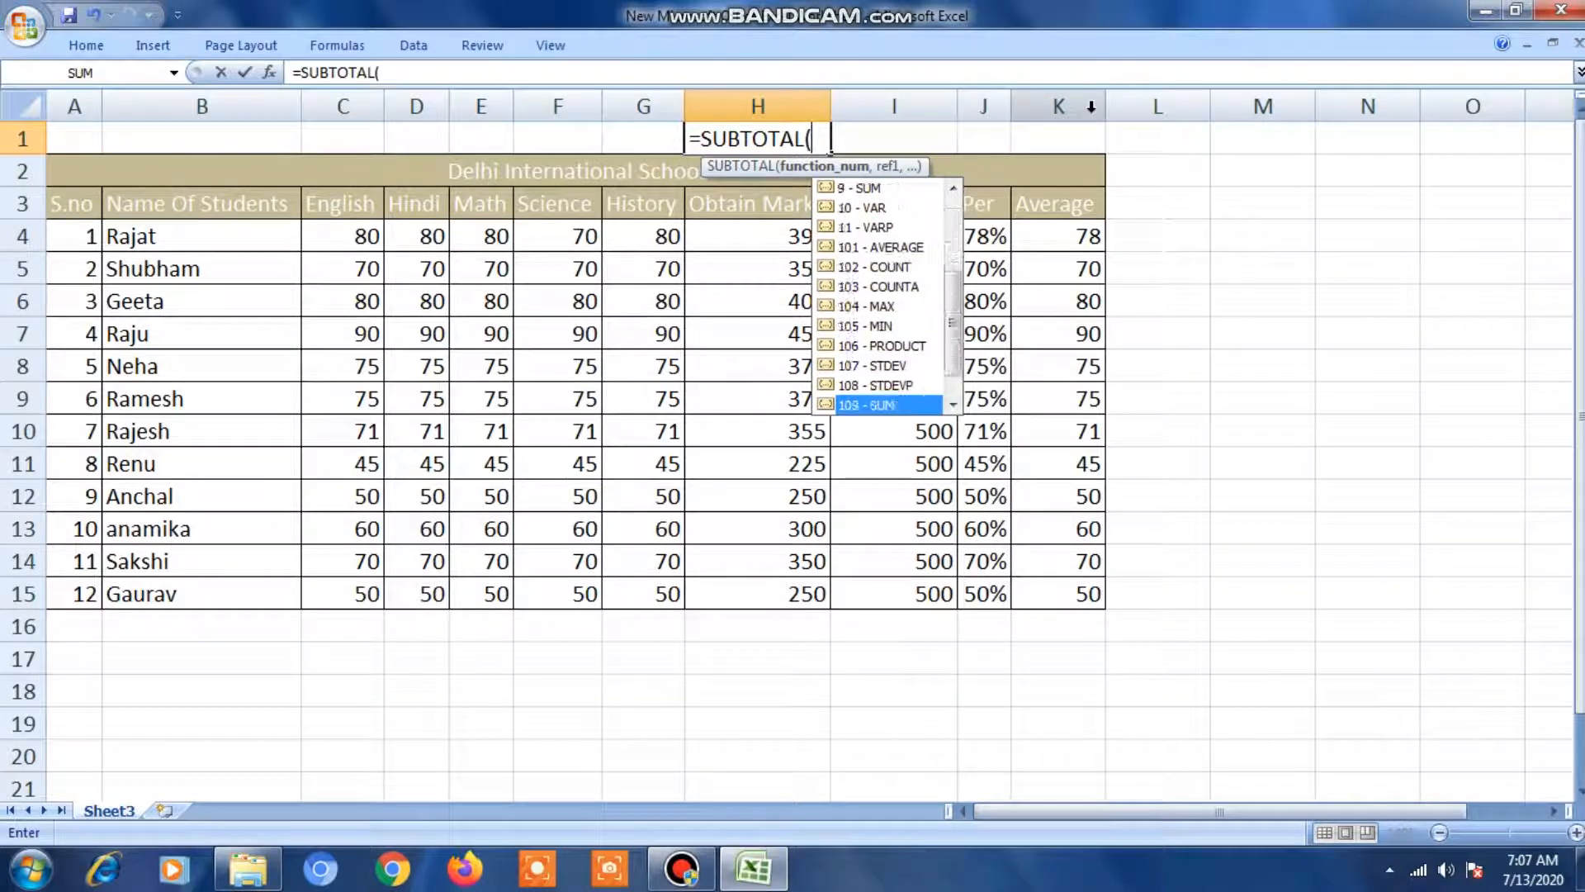
{"action": "key", "text": "Up"}
{"action": "key", "text": "Up"}
{"action": "key", "text": "Up"}
{"action": "key", "text": "Up"}
{"action": "key", "text": "Up"}
{"action": "key", "text": "Up"}
{"action": "key", "text": "Up"}
{"action": "key", "text": "Up"}
{"action": "key", "text": "Up"}
{"action": "key", "text": "Up"}
{"action": "key", "text": "Up"}
{"action": "key", "text": "Up"}
{"action": "key", "text": "Up"}
{"action": "key", "text": "Up"}
{"action": "key", "text": "Up"}
{"action": "key", "text": "Up"}
{"action": "key", "text": "Up"}
{"action": "key", "text": "Up"}
{"action": "key", "text": "Up"}
{"action": "key", "text": "Up"}
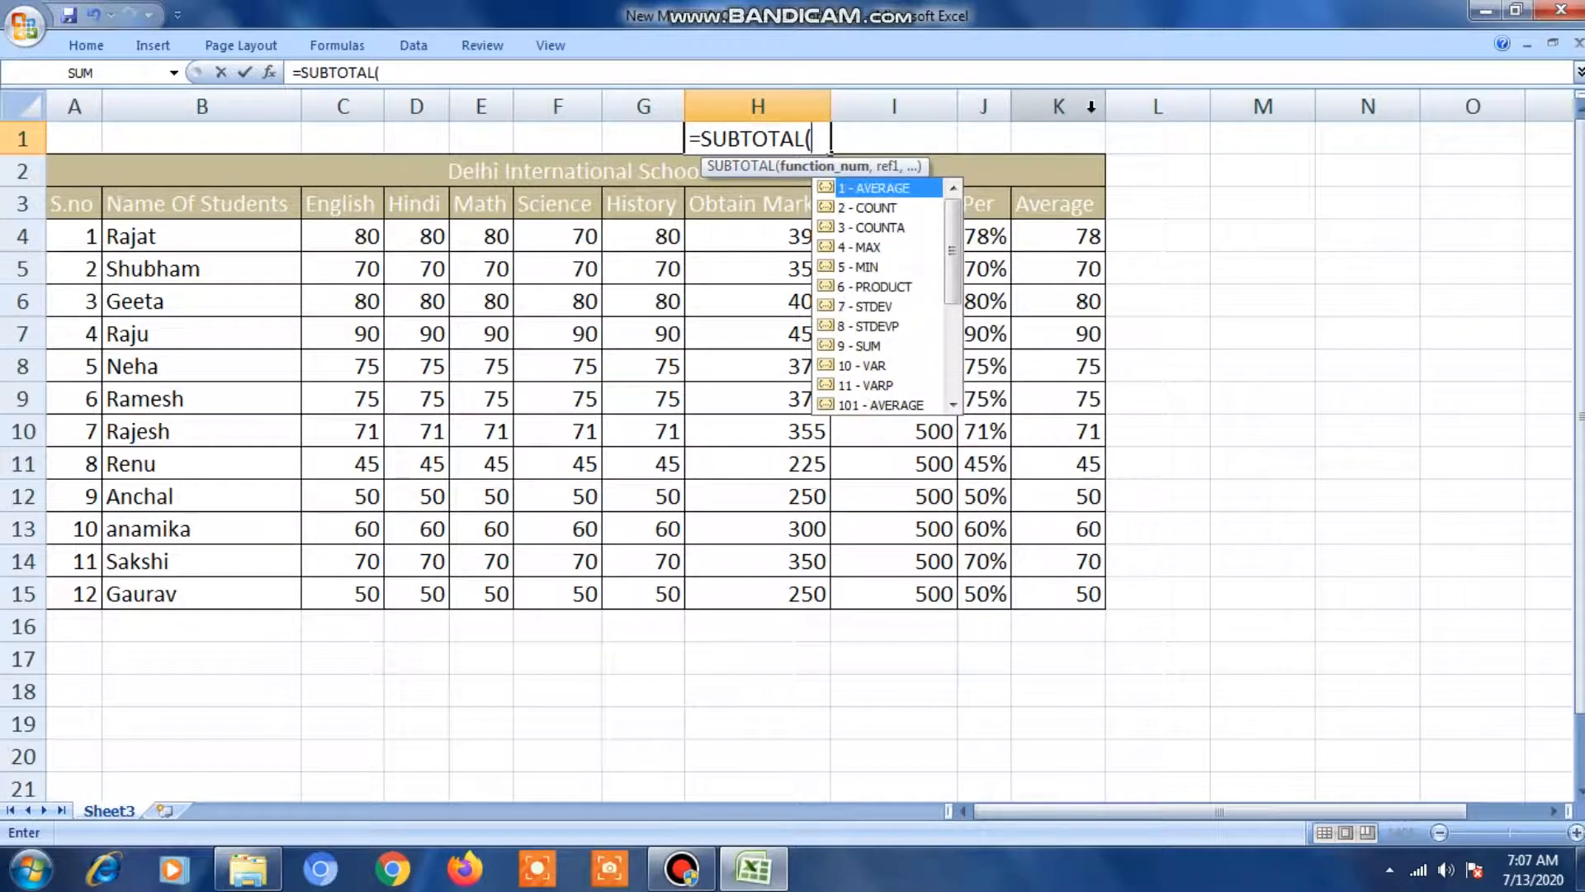
{"action": "key", "text": "Down"}
{"action": "key", "text": "Down"}
{"action": "key", "text": "Down"}
{"action": "key", "text": "Down"}
{"action": "key", "text": "Down"}
{"action": "key", "text": "Down"}
{"action": "key", "text": "Down"}
{"action": "key", "text": "Down"}
{"action": "key", "text": "Down"}
{"action": "key", "text": "Up"}
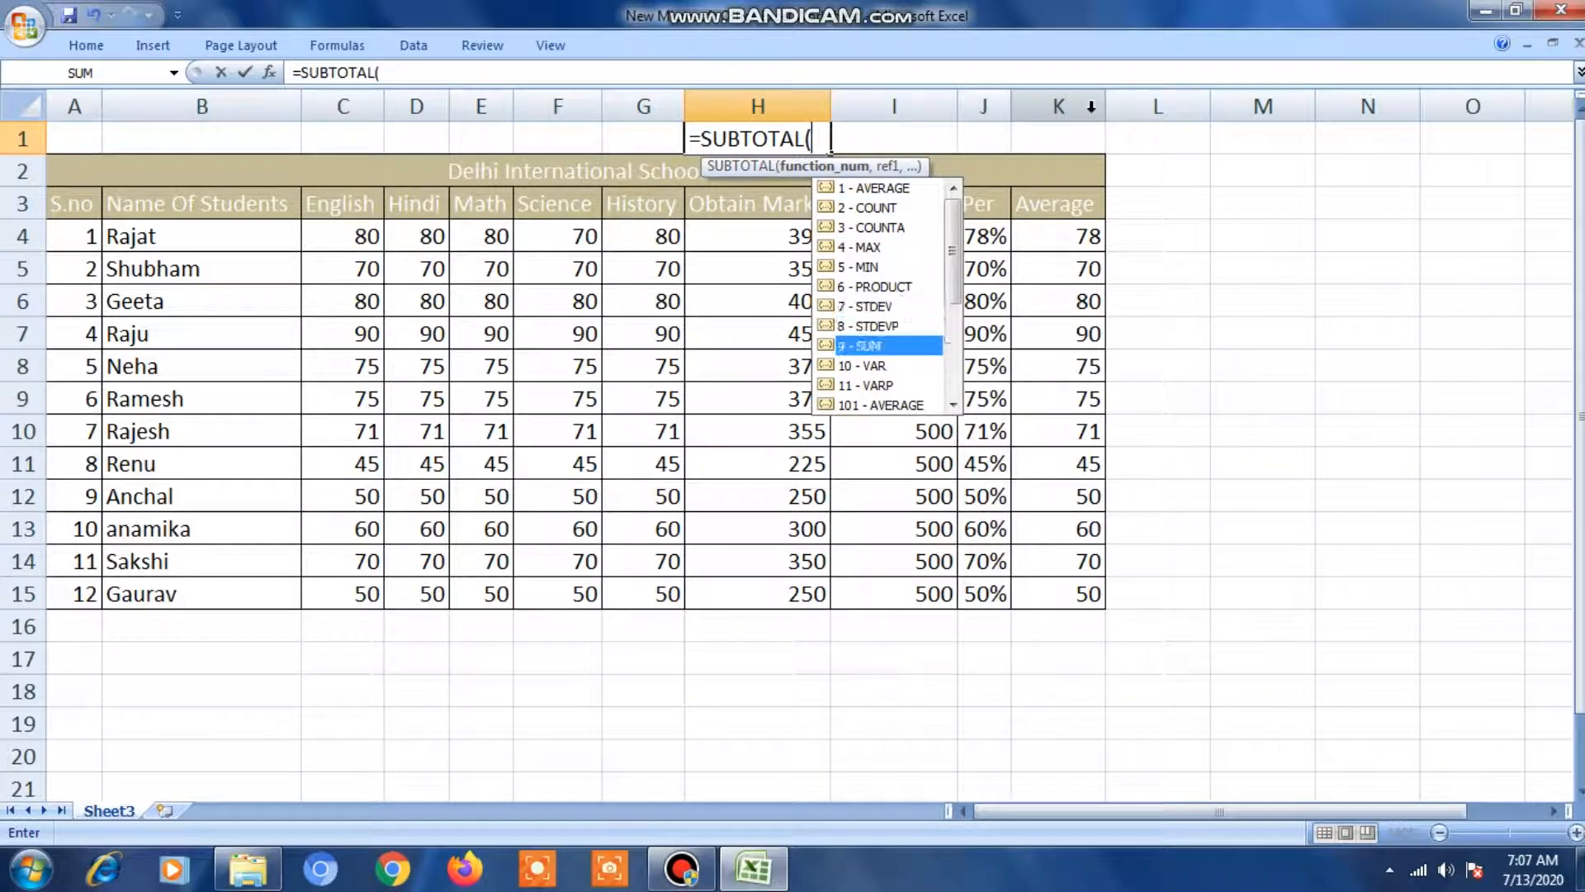
Complete the formula in H1 as =SUBTOTAL(9,H4:H15) to sum the obtained marks
{"action": "type", "text": "9"}
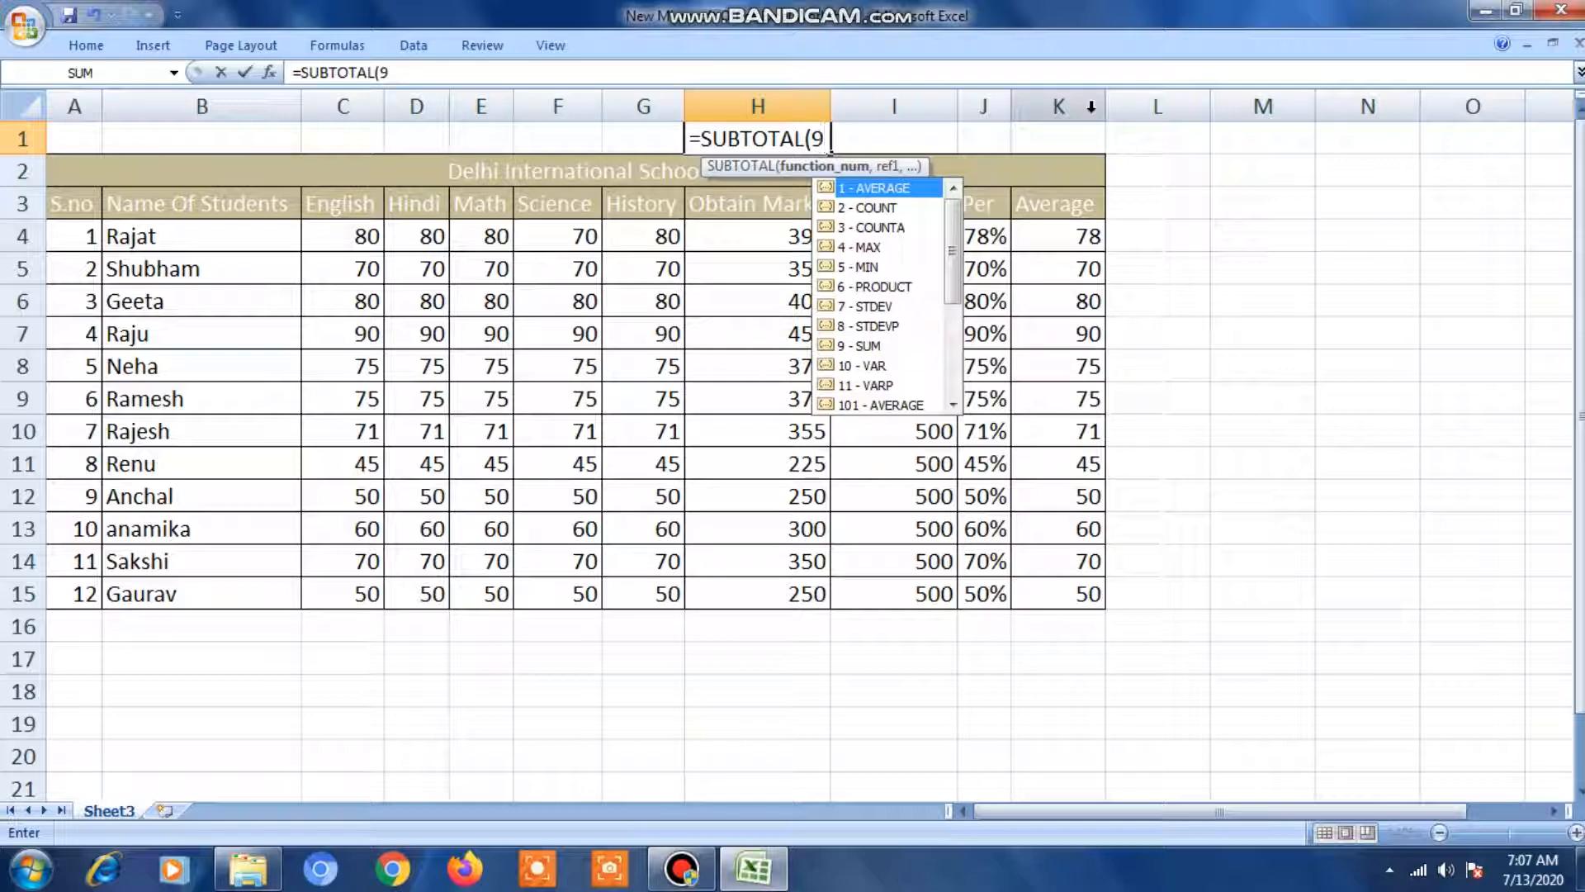
{"action": "type", "text": ","}
{"action": "key", "text": "Down"}
{"action": "key", "text": "Down"}
{"action": "key", "text": "Down"}
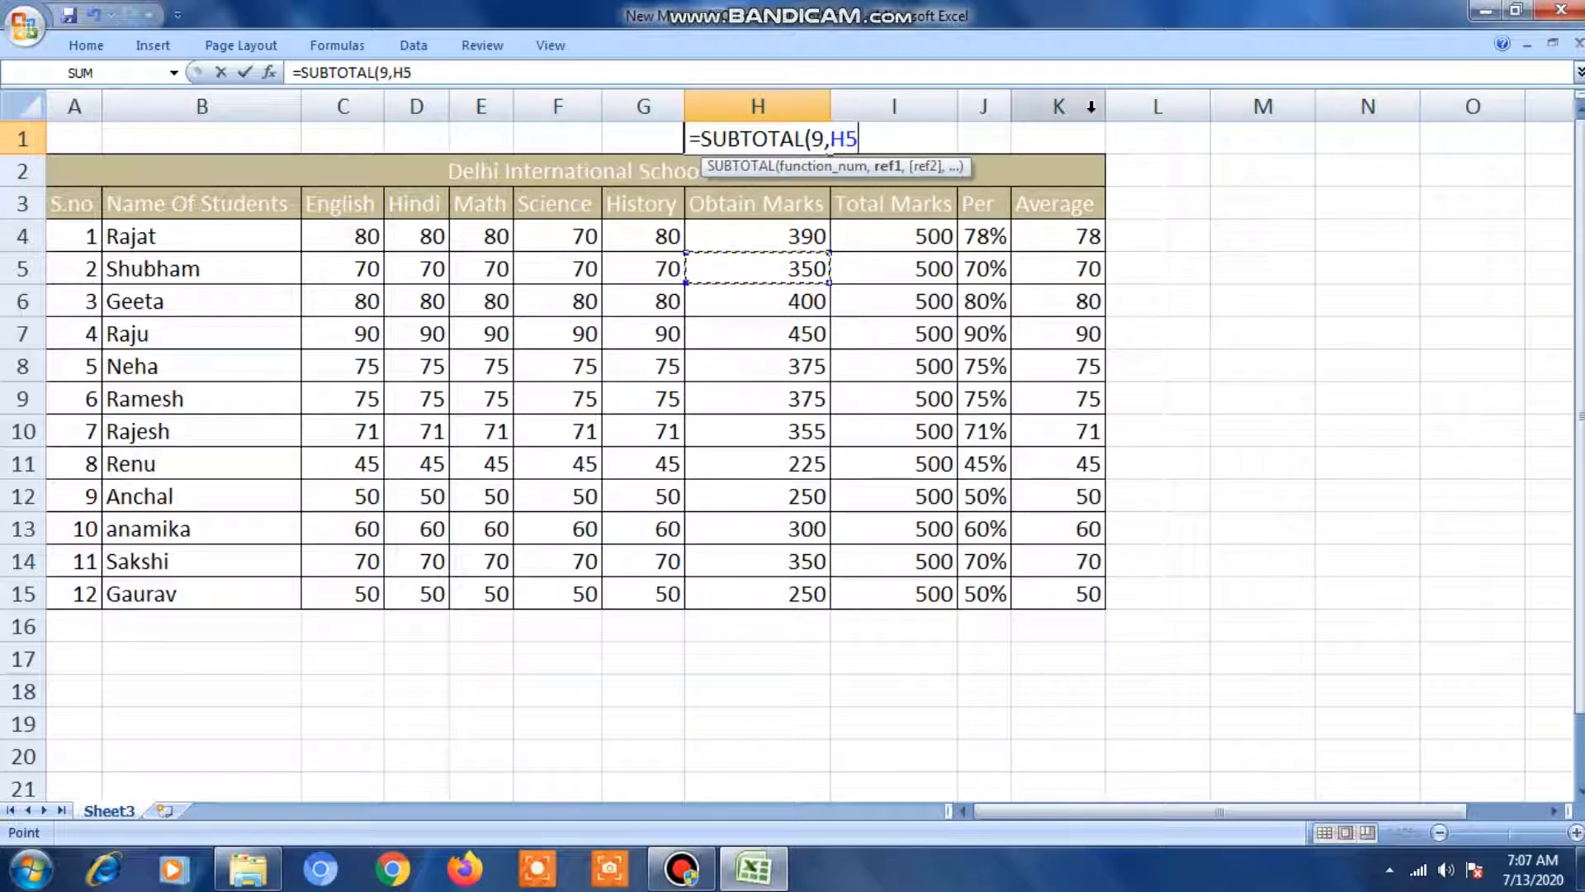
{"action": "key", "text": "ctrl+shift+Down"}
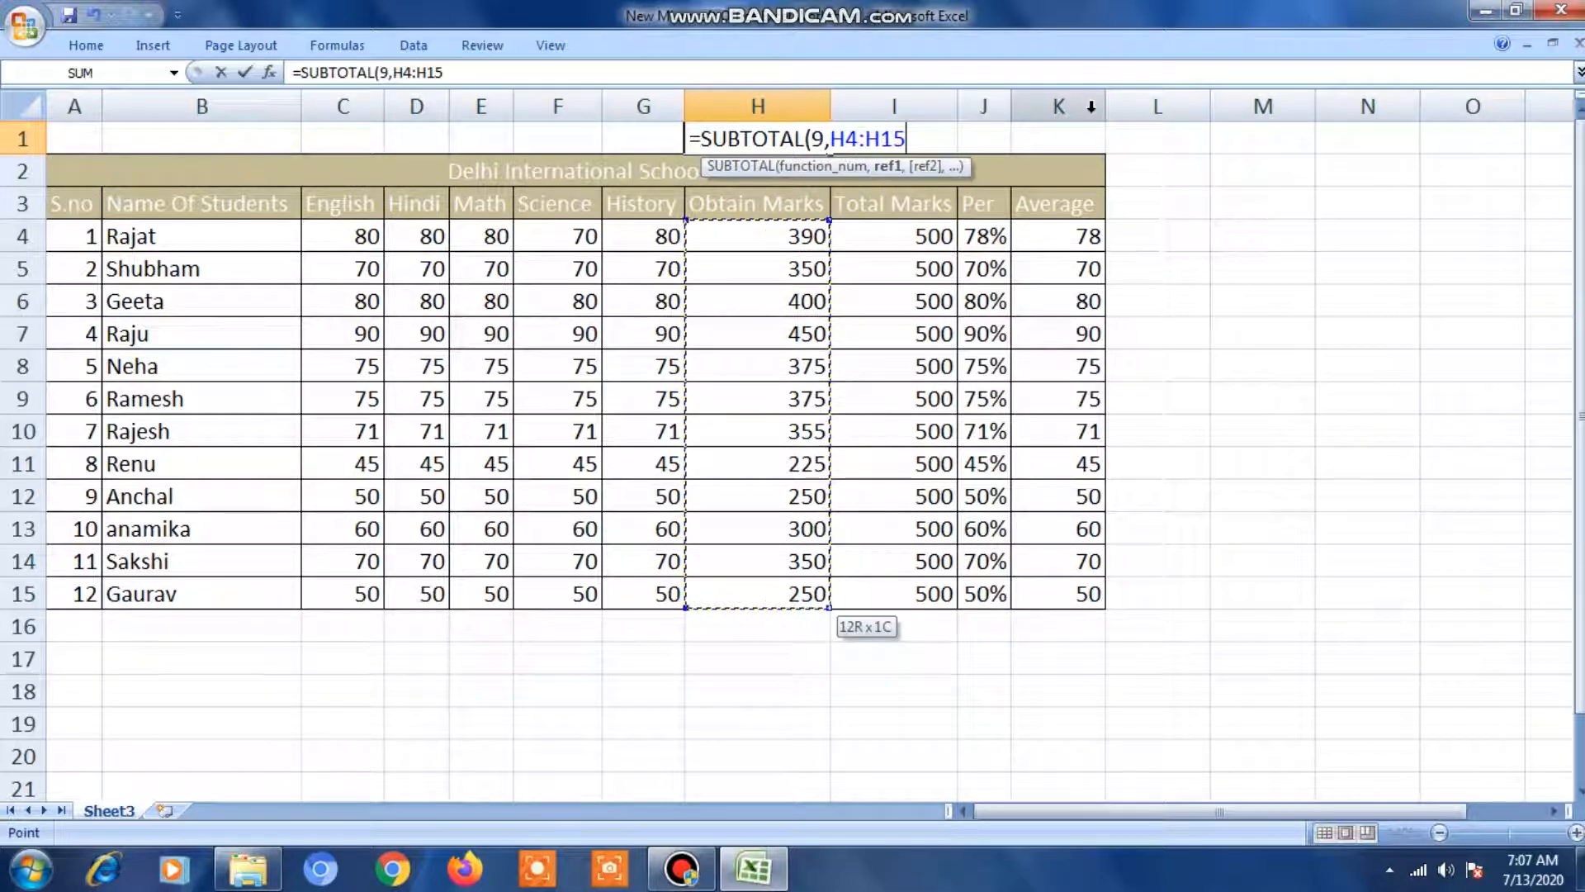
{"action": "type", "text": ")"}
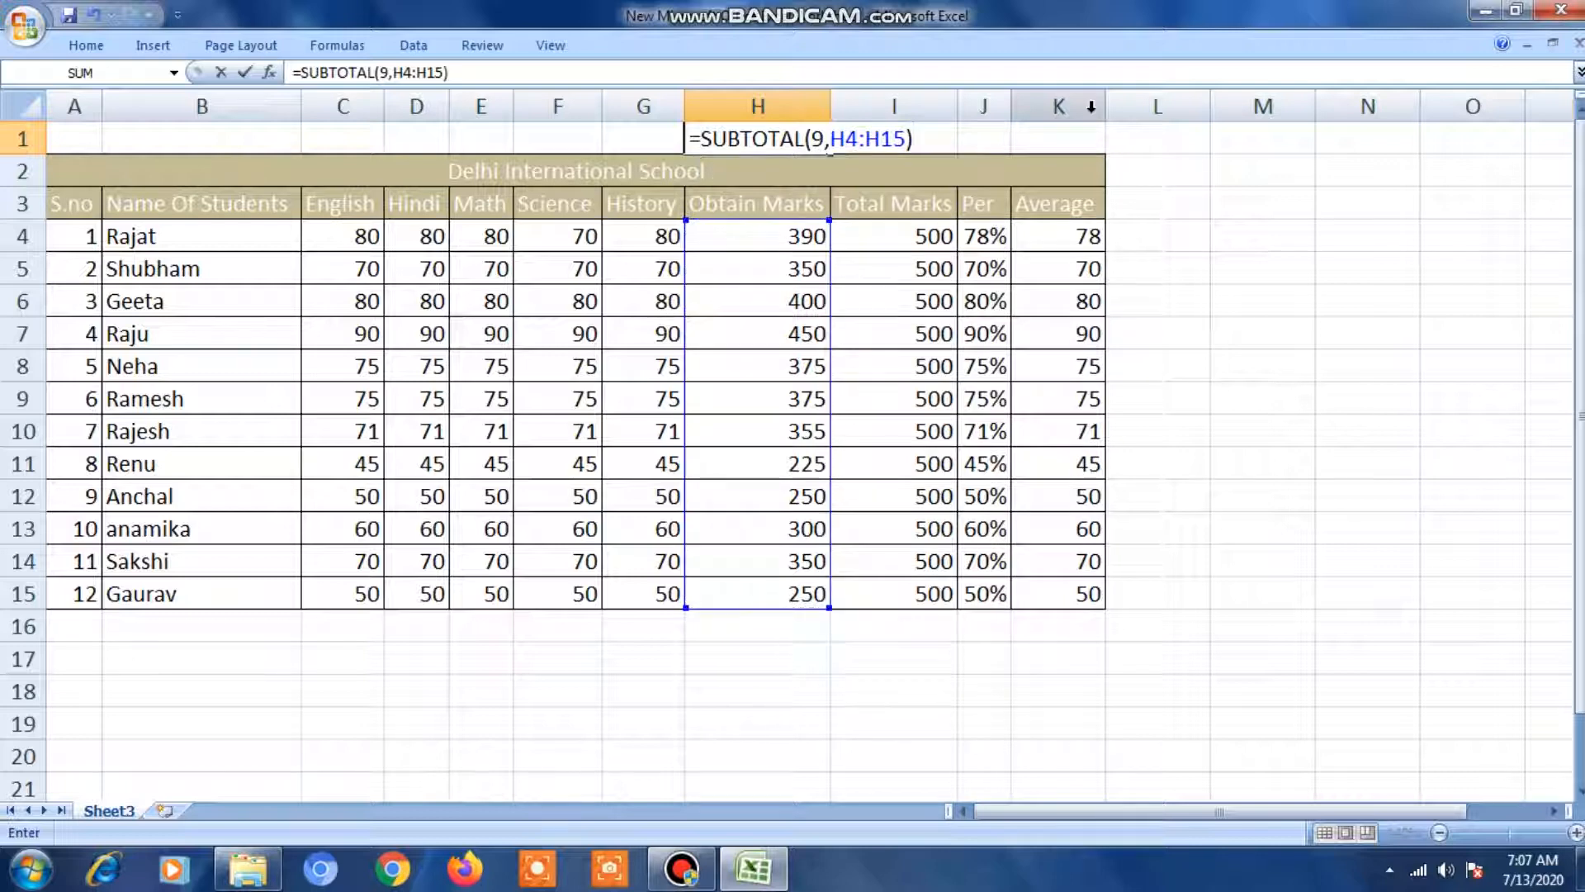
{"action": "key", "text": "Return"}
{"action": "key", "text": "Up"}
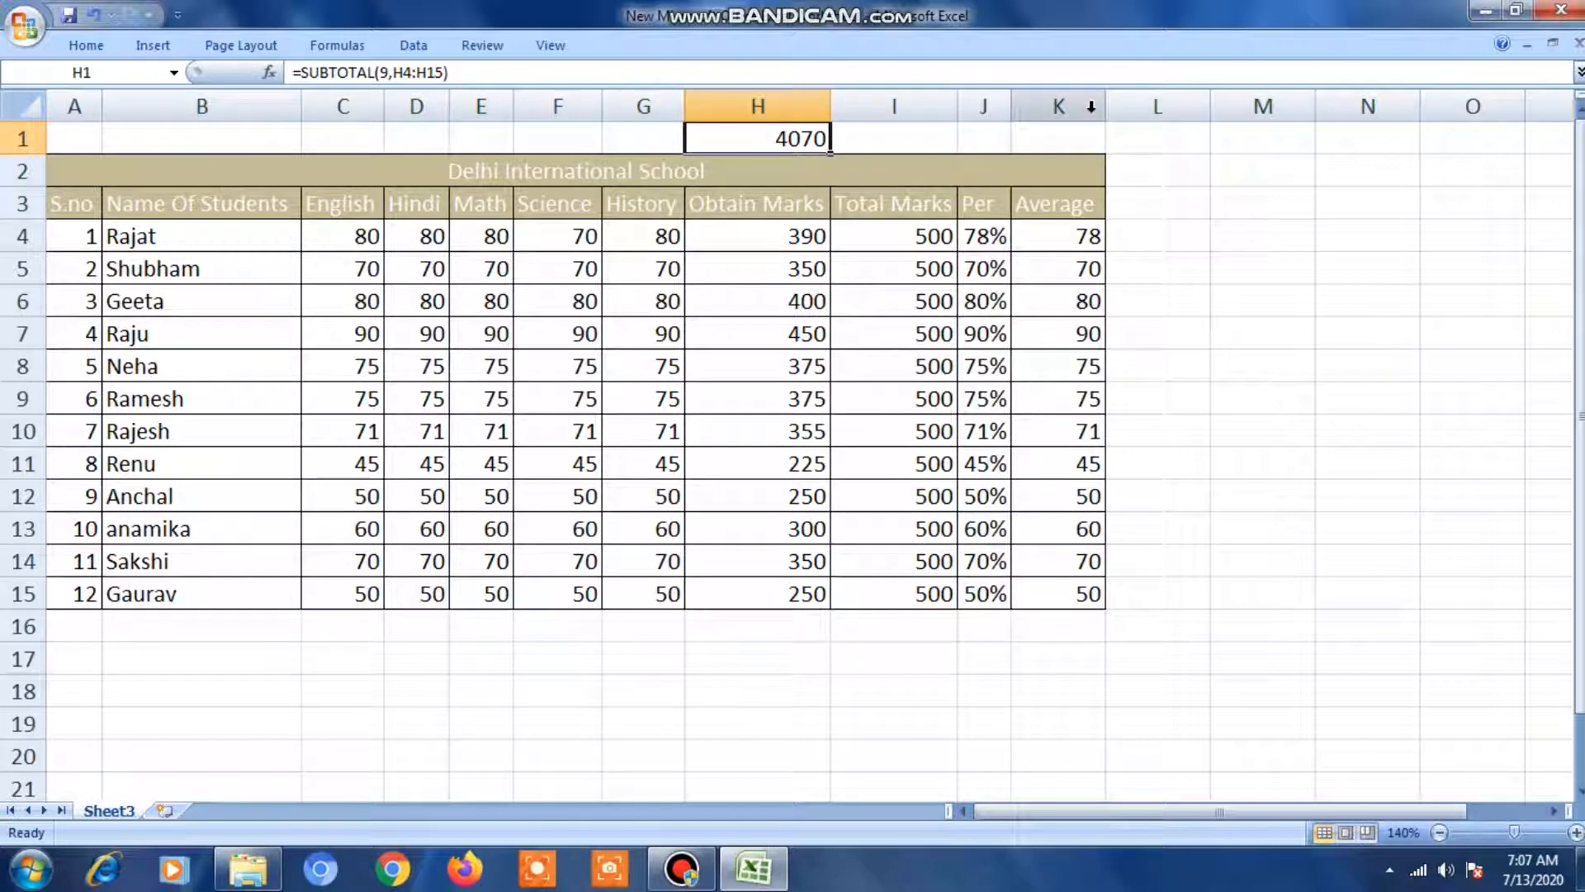
Enter =SUM(I4:I15) in cell I1 above Total Marks, keeping the current Windows color scheme when asked
{"action": "key", "text": "Right"}
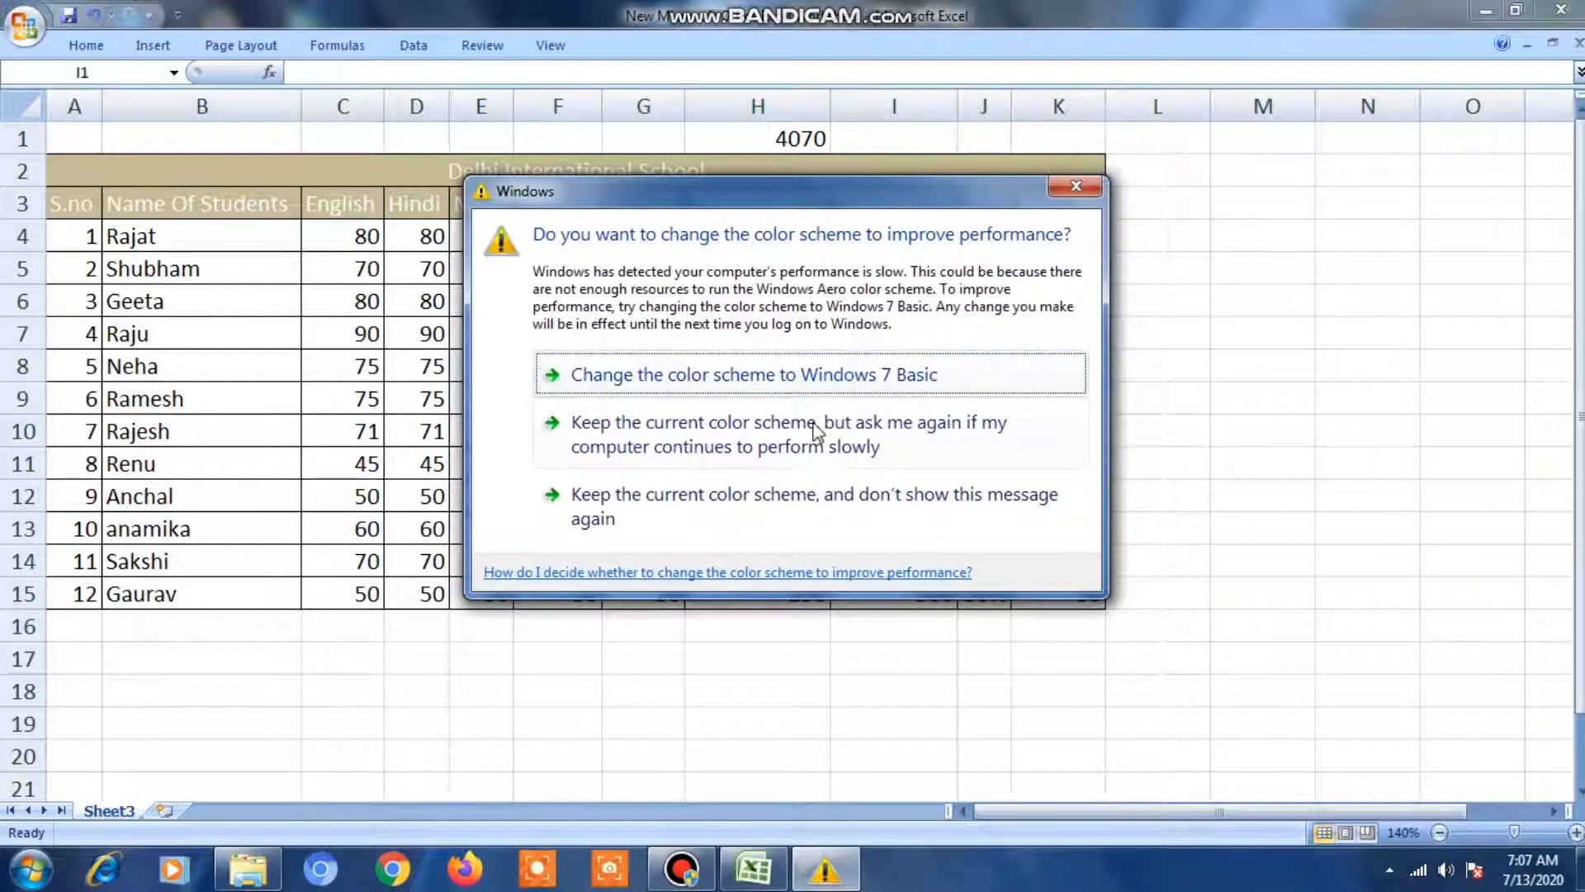
{"action": "left_click", "coordinate": [800, 445]}
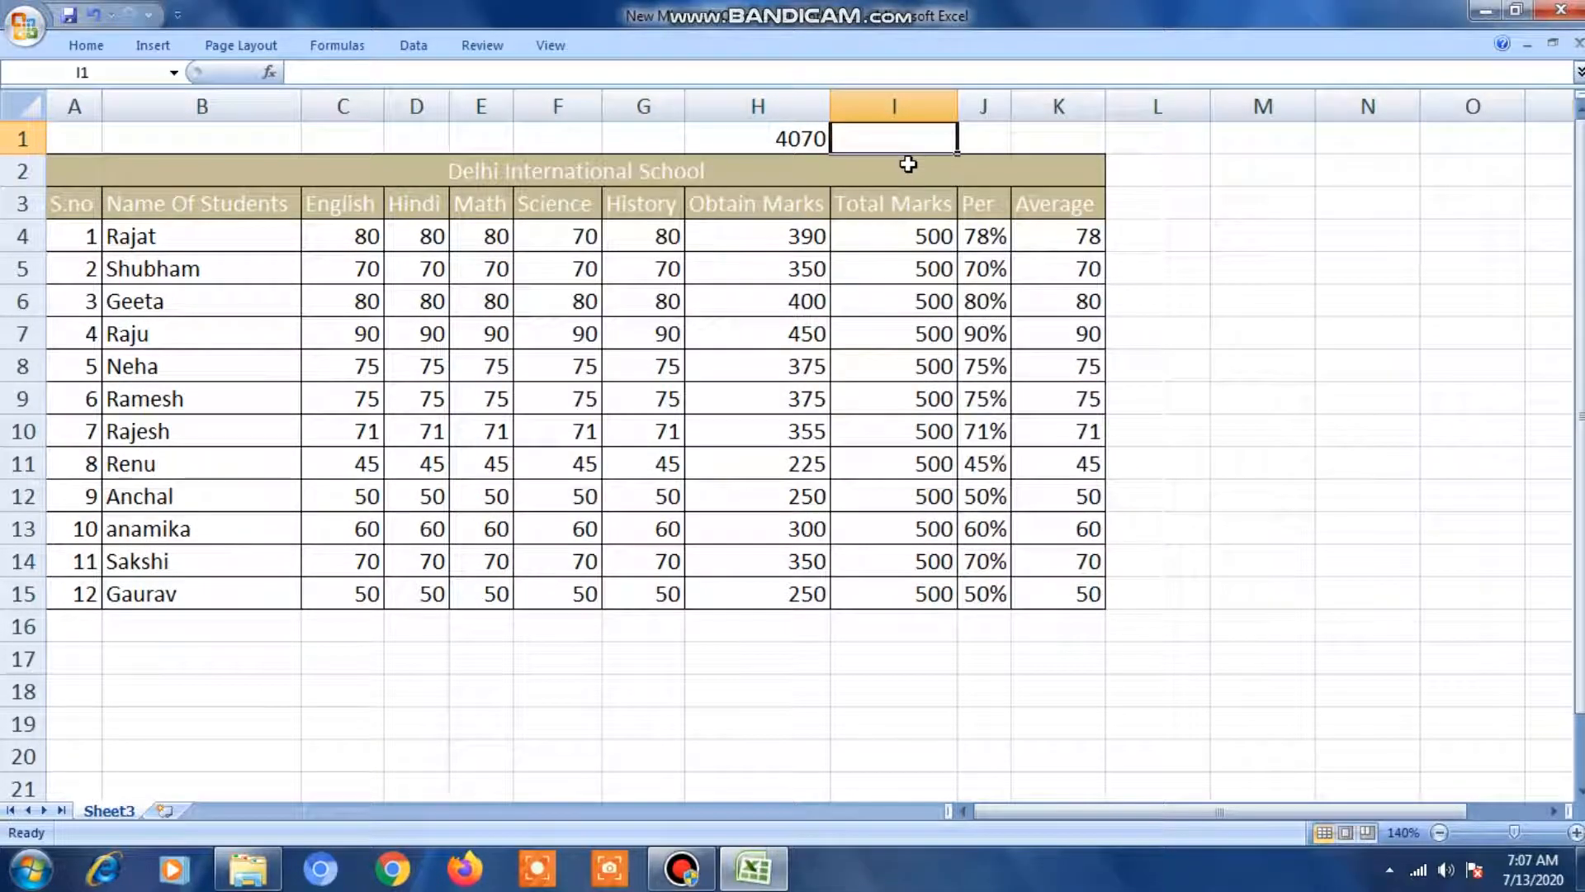
{"action": "type", "text": "=sum"}
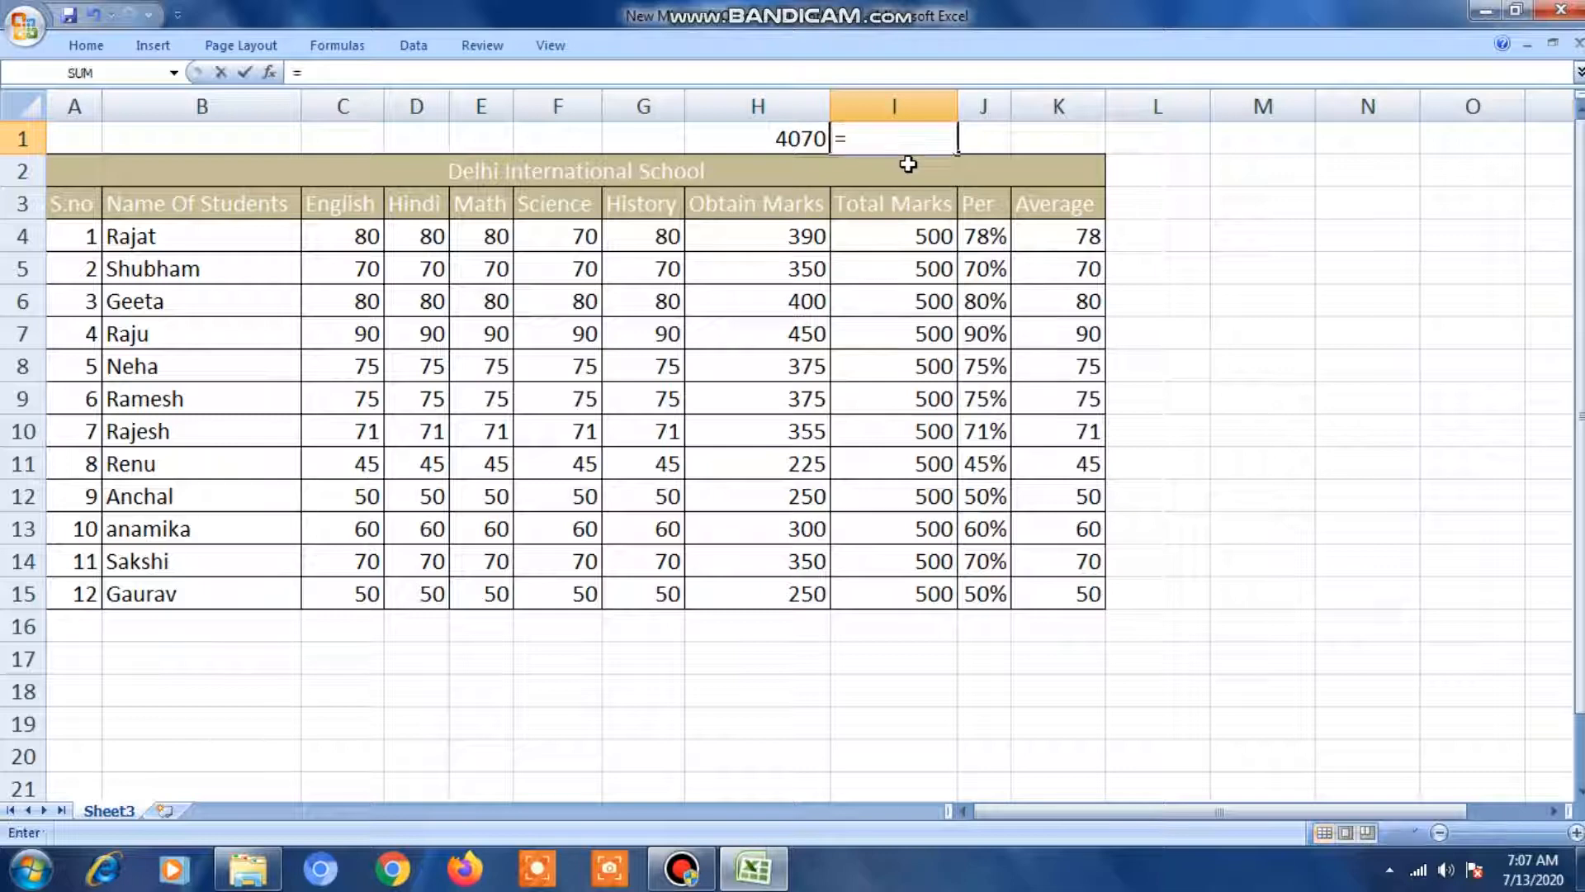
{"action": "double_click", "coordinate": [908, 168]}
{"action": "key", "text": "Down"}
{"action": "key", "text": "Down"}
{"action": "key", "text": "Down"}
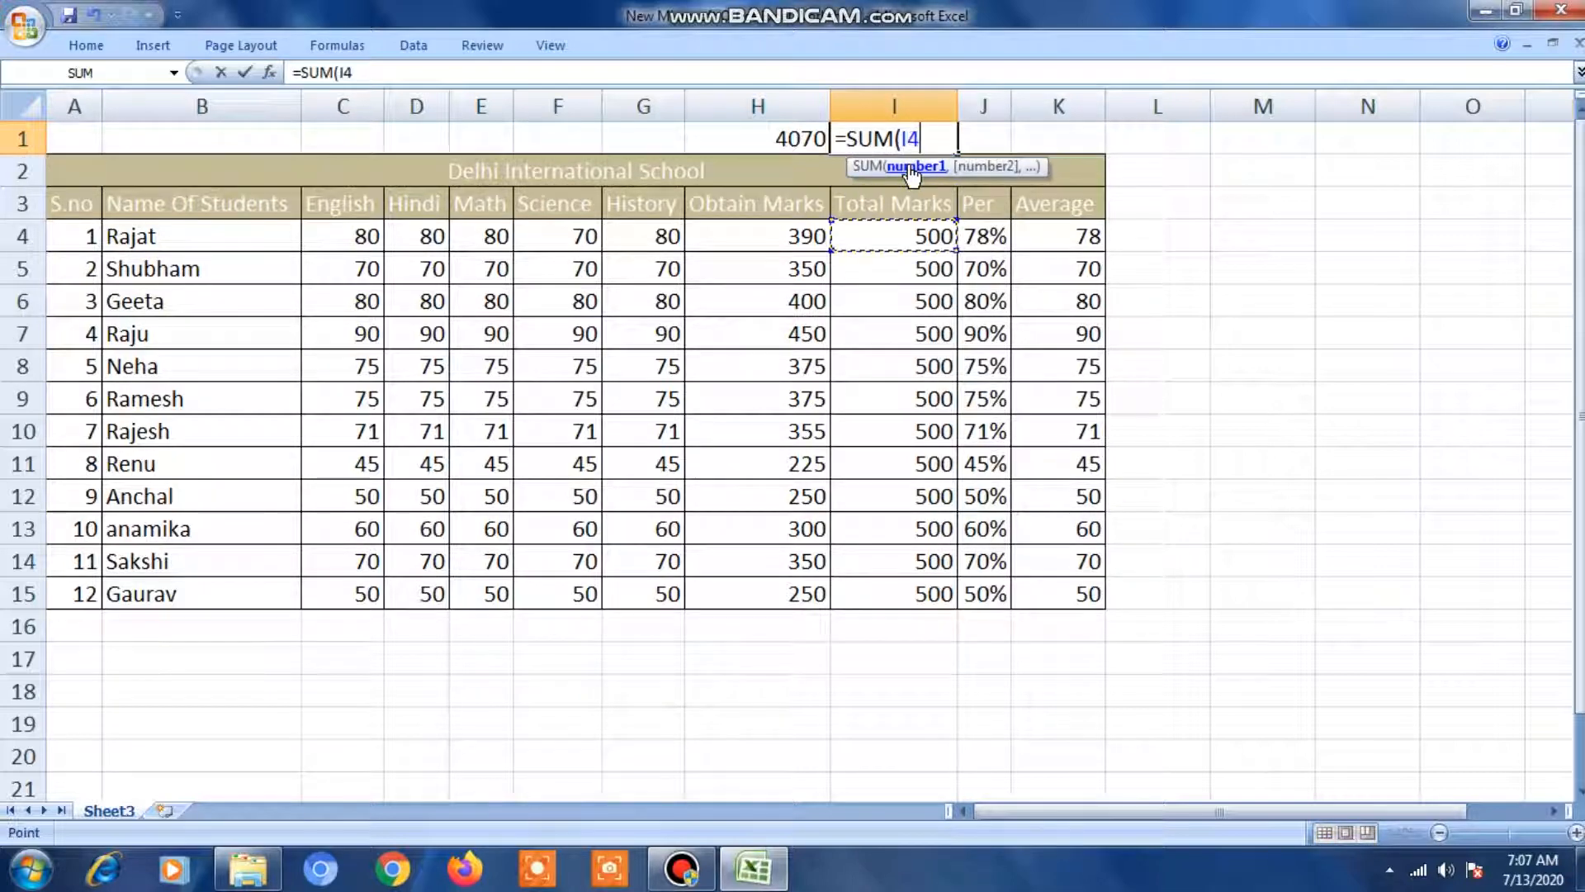
{"action": "key", "text": "ctrl+shift+Down"}
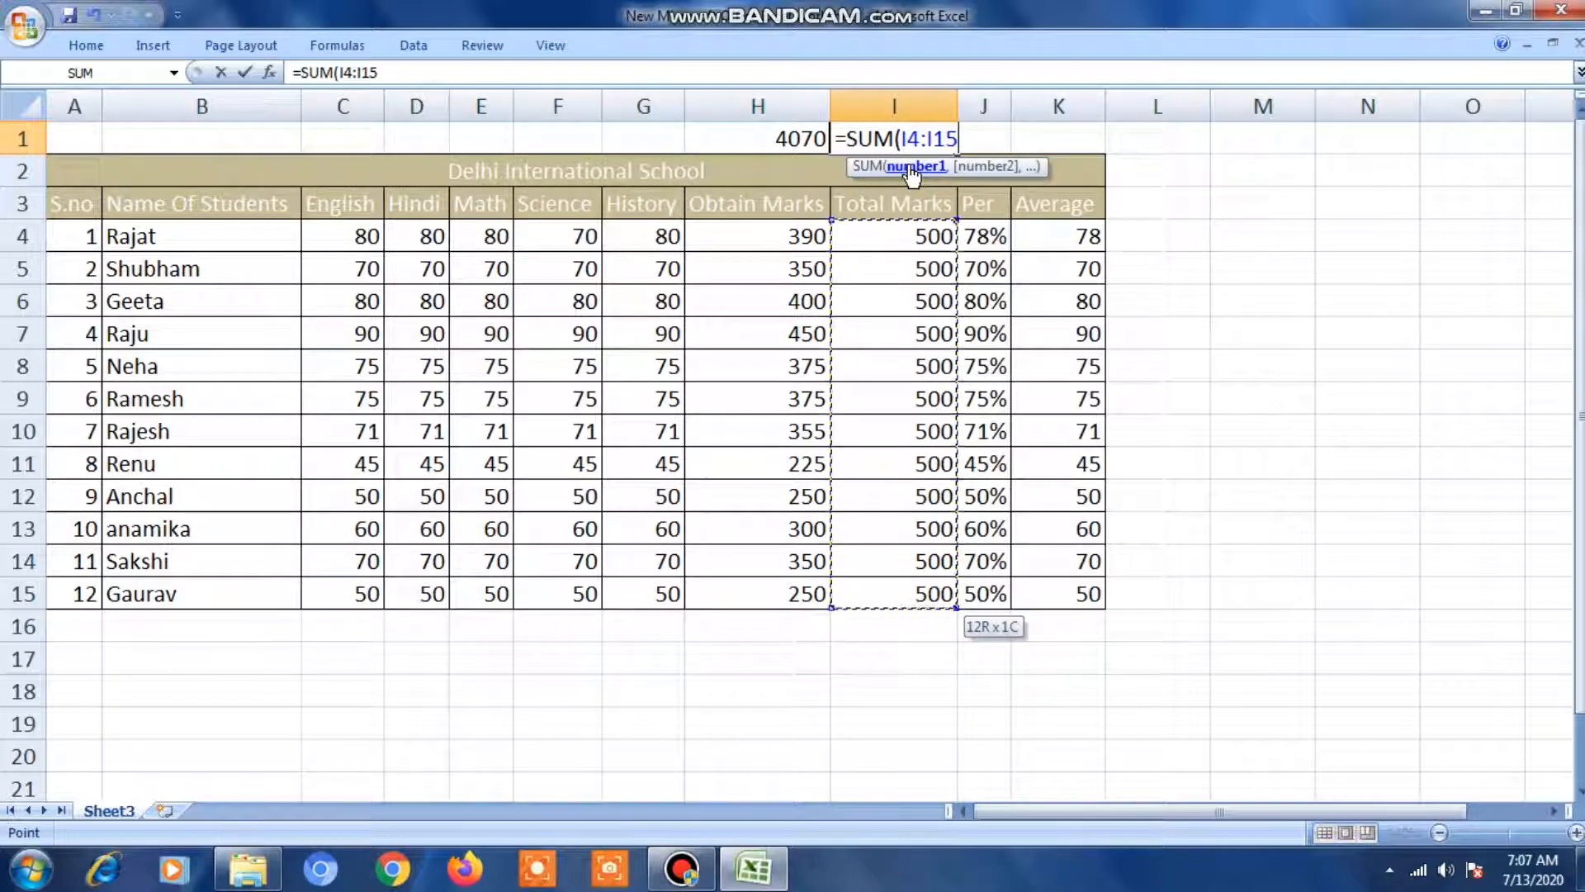
{"action": "type", "text": ")"}
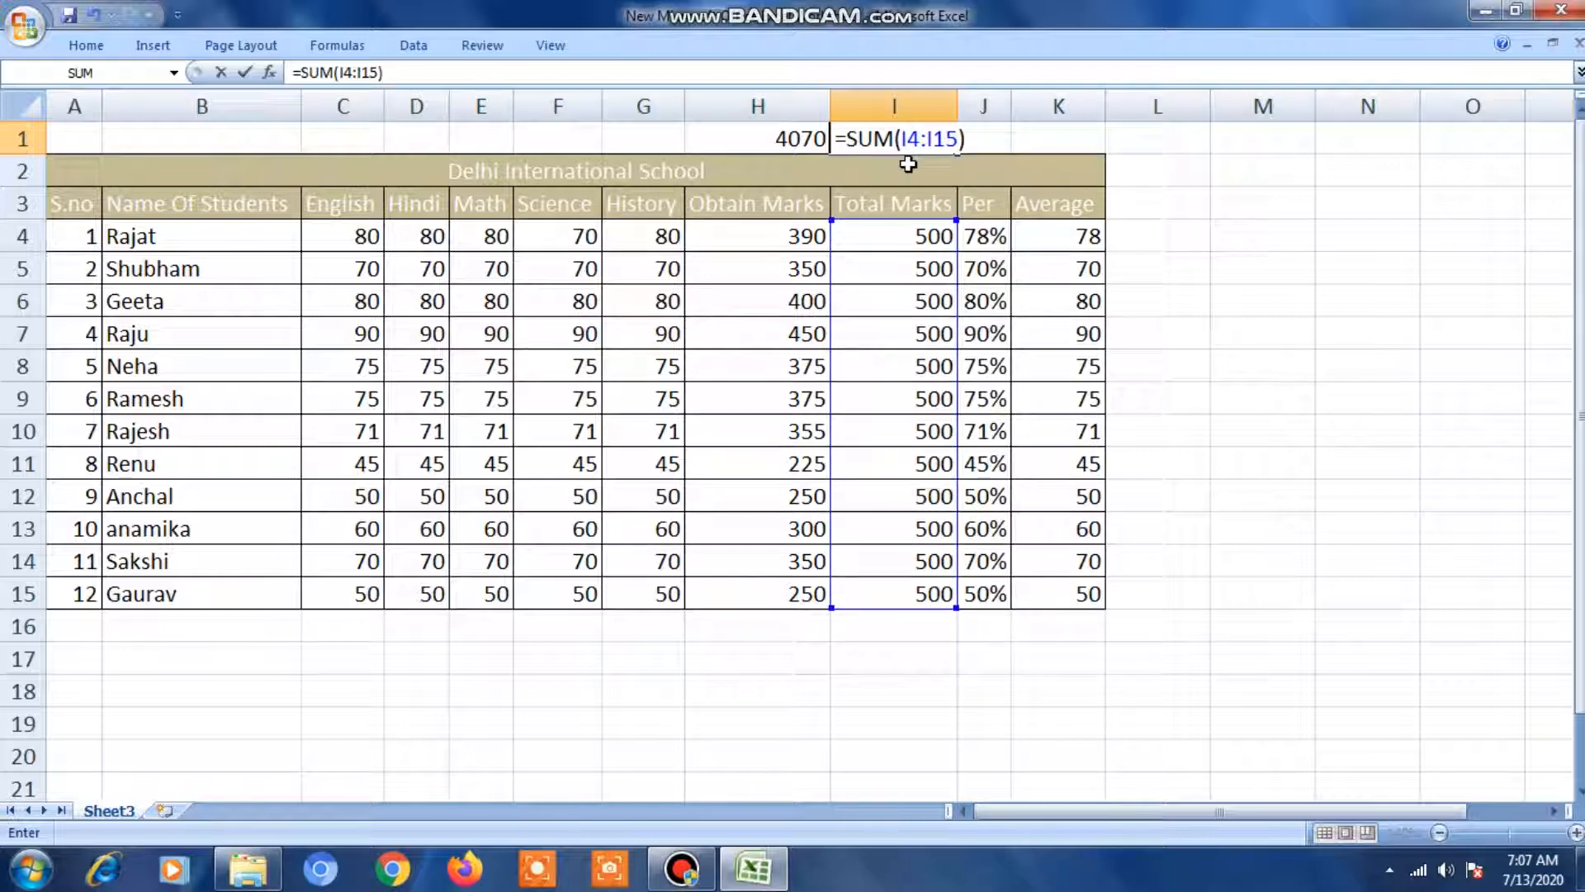
{"action": "key", "text": "Return"}
{"action": "key", "text": "Up"}
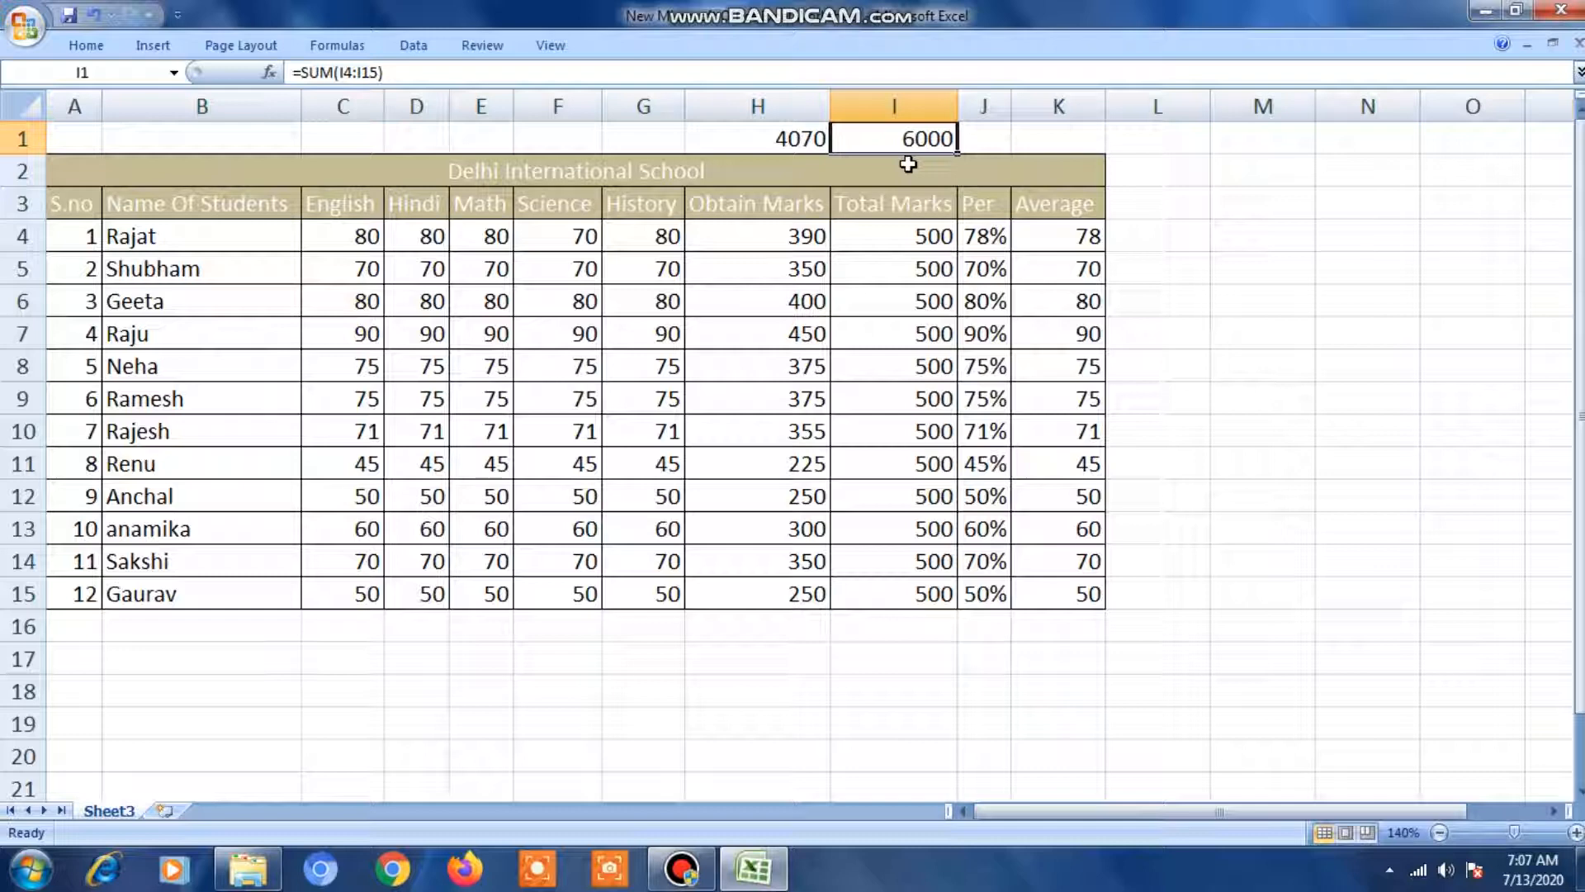
{"action": "key", "text": "Left"}
{"action": "key", "text": "Right"}
{"action": "key", "text": "Left"}
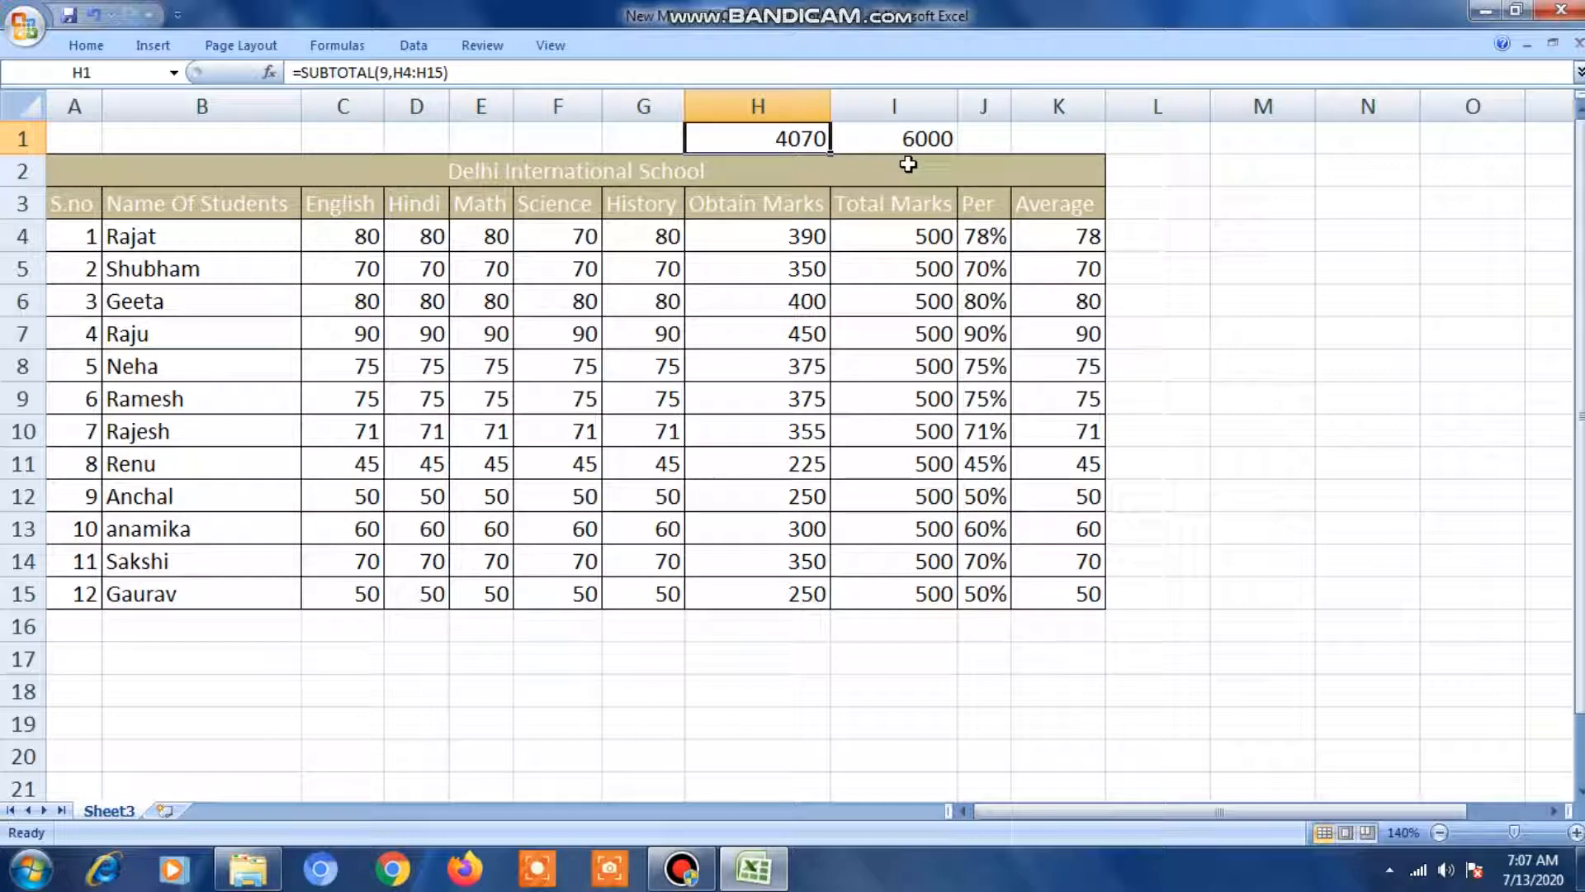
{"action": "key", "text": "Right"}
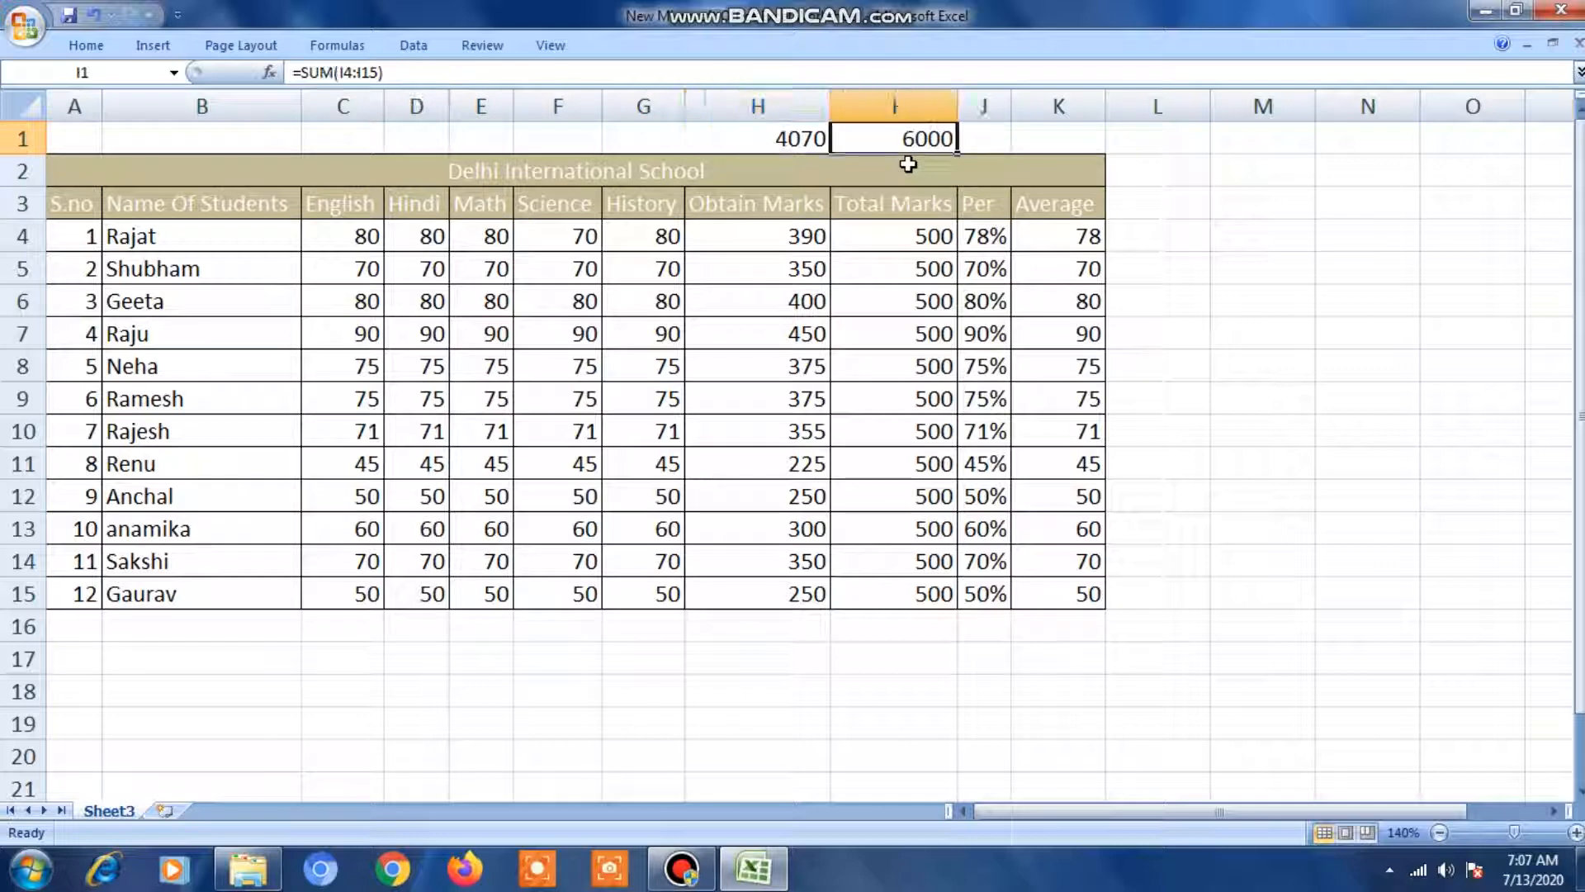
Turn on filtering for the table's header row, A3:K3, from S.no to Average
{"action": "key", "text": "Down"}
{"action": "key", "text": "Down"}
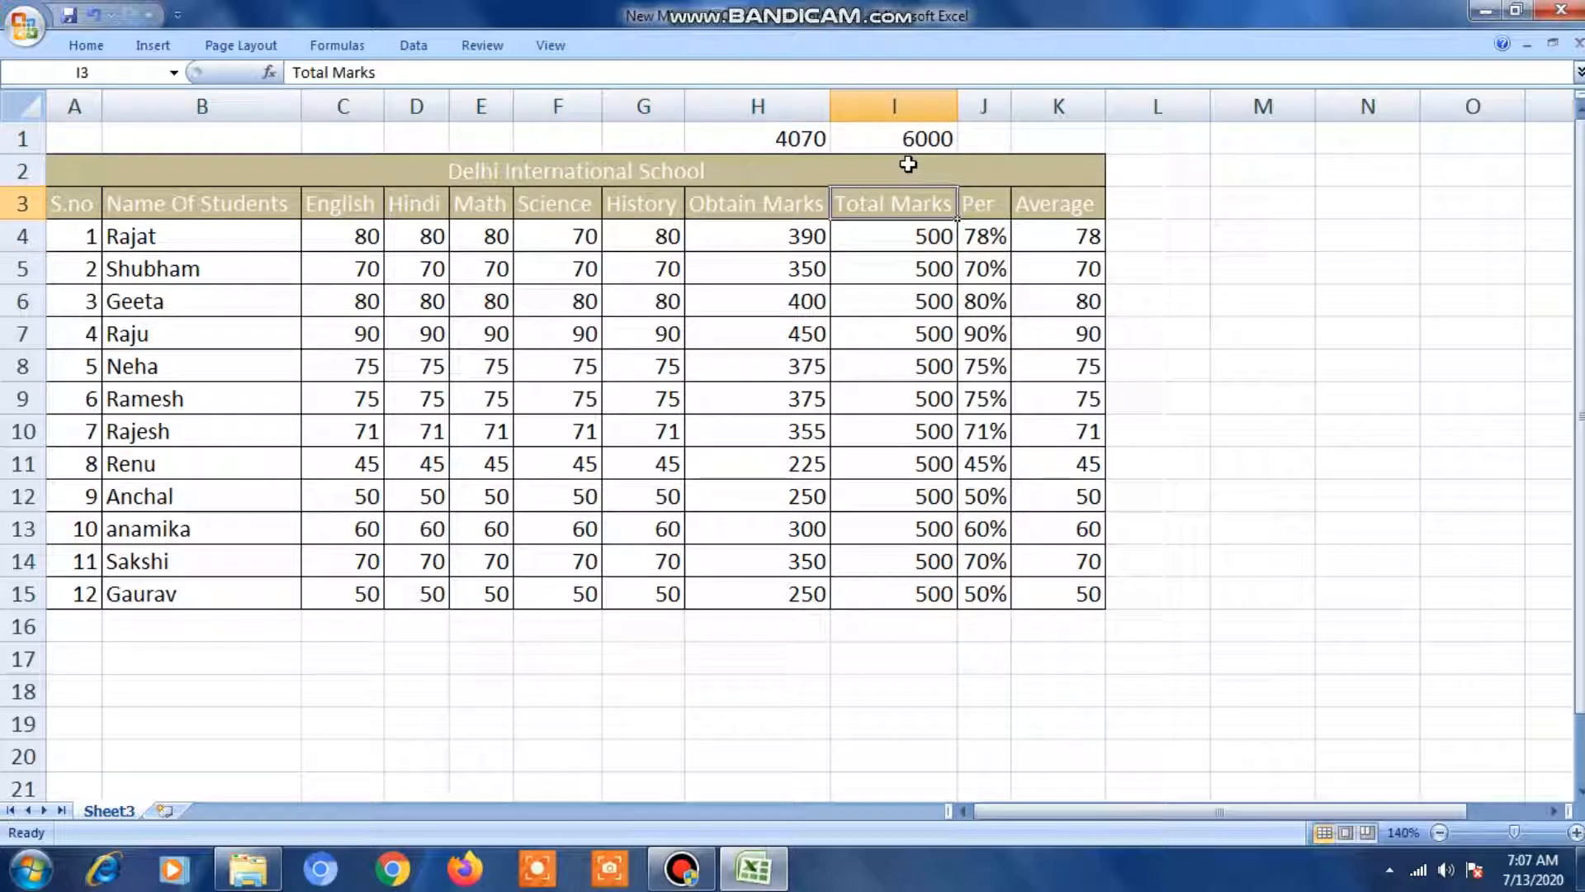
{"action": "key", "text": "Left"}
{"action": "key", "text": "Left"}
{"action": "key", "text": "Left"}
{"action": "key", "text": "Left"}
{"action": "key", "text": "Left"}
{"action": "key", "text": "Left"}
{"action": "key", "text": "Left"}
{"action": "key", "text": "Left"}
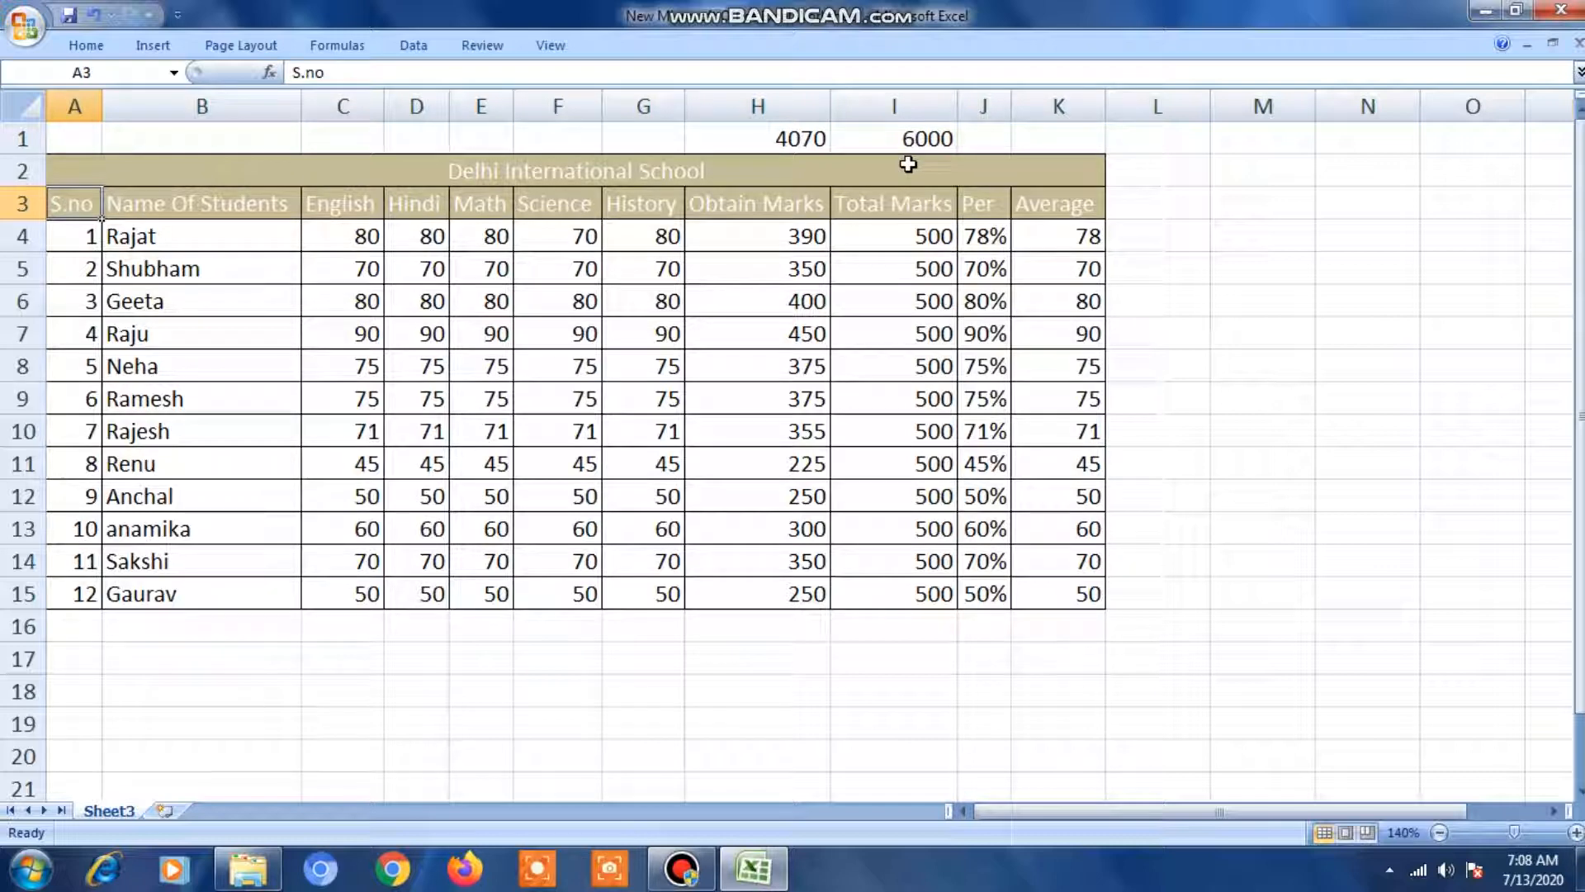
{"action": "key", "text": "shift+Right"}
{"action": "key", "text": "shift+Right"}
{"action": "key", "text": "shift+Right"}
{"action": "key", "text": "shift+Right"}
{"action": "key", "text": "shift+Right"}
{"action": "key", "text": "shift+Right"}
{"action": "key", "text": "shift+Right"}
{"action": "key", "text": "shift+Right"}
{"action": "key", "text": "shift+Right"}
{"action": "key", "text": "shift+Right"}
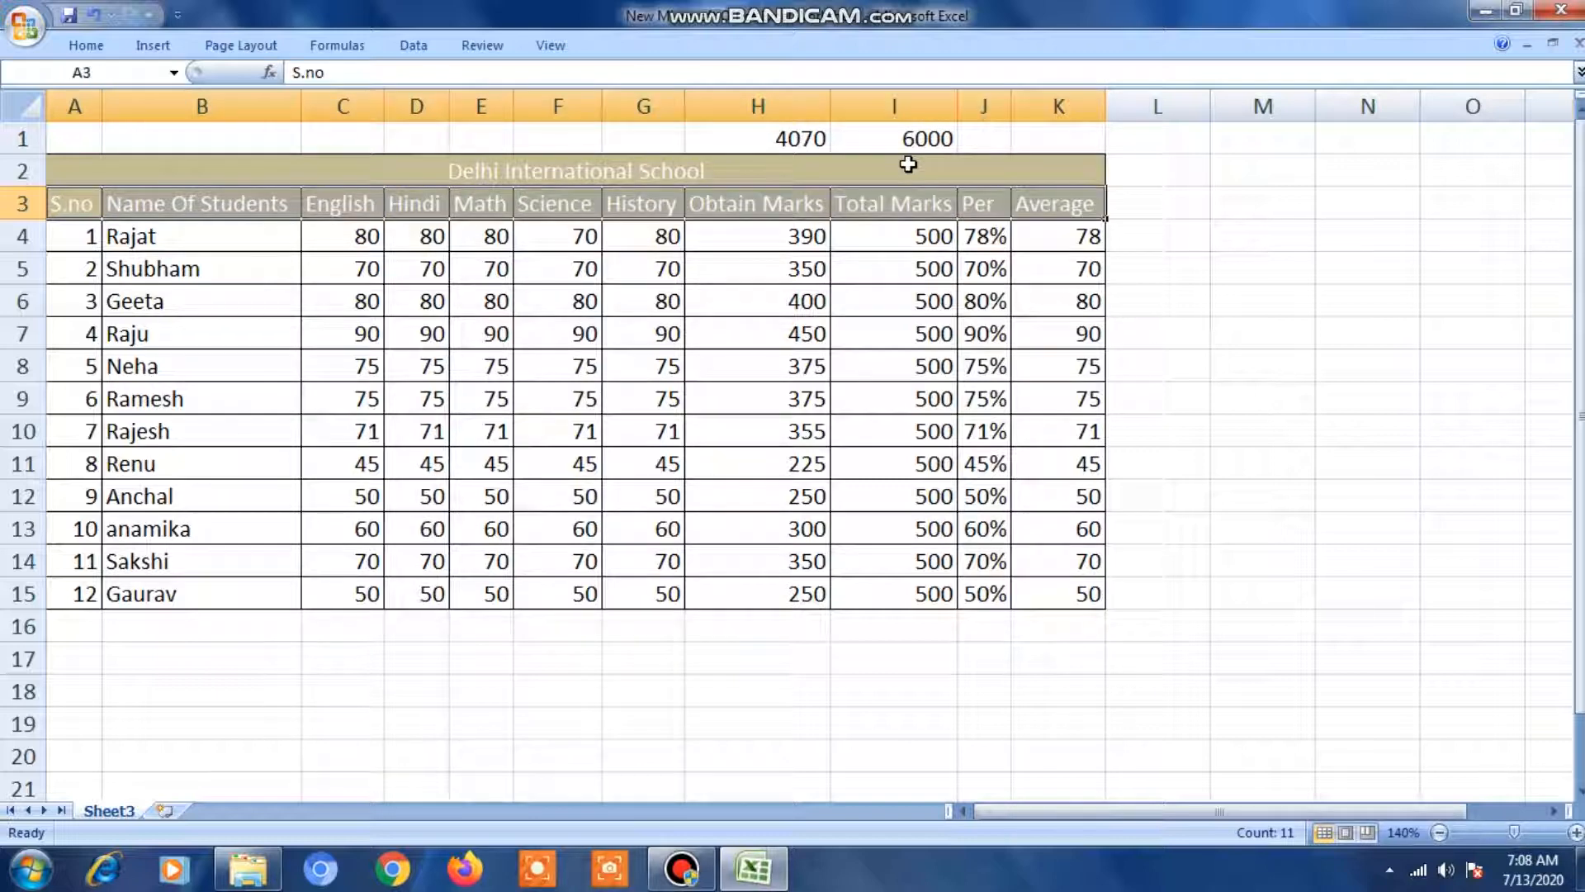
{"action": "left_click", "coordinate": [77, 46]}
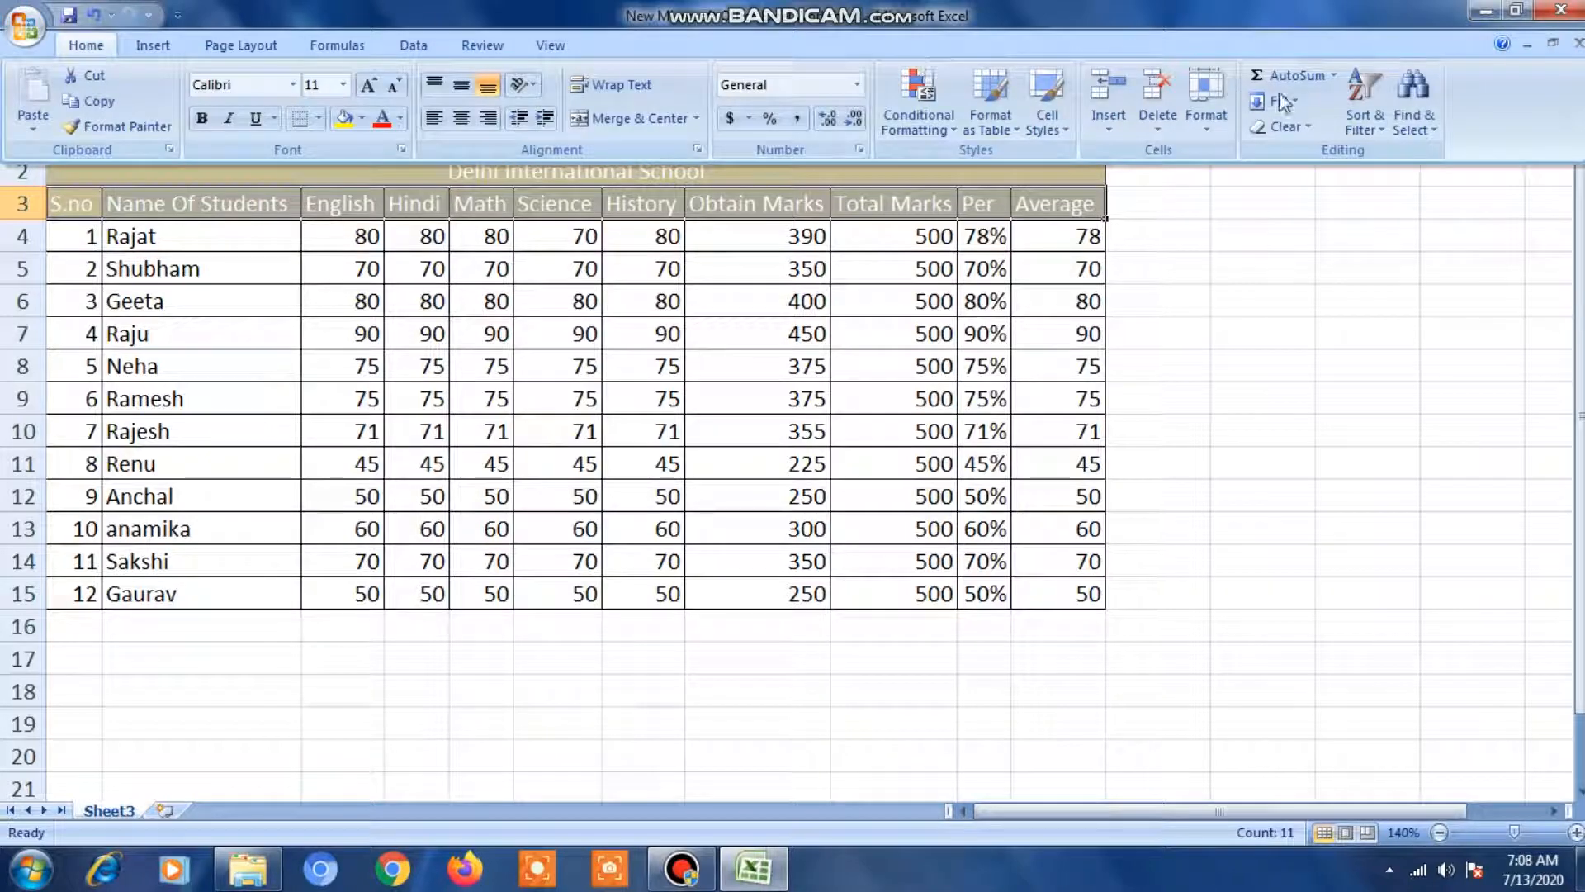
{"action": "left_click", "coordinate": [1366, 125]}
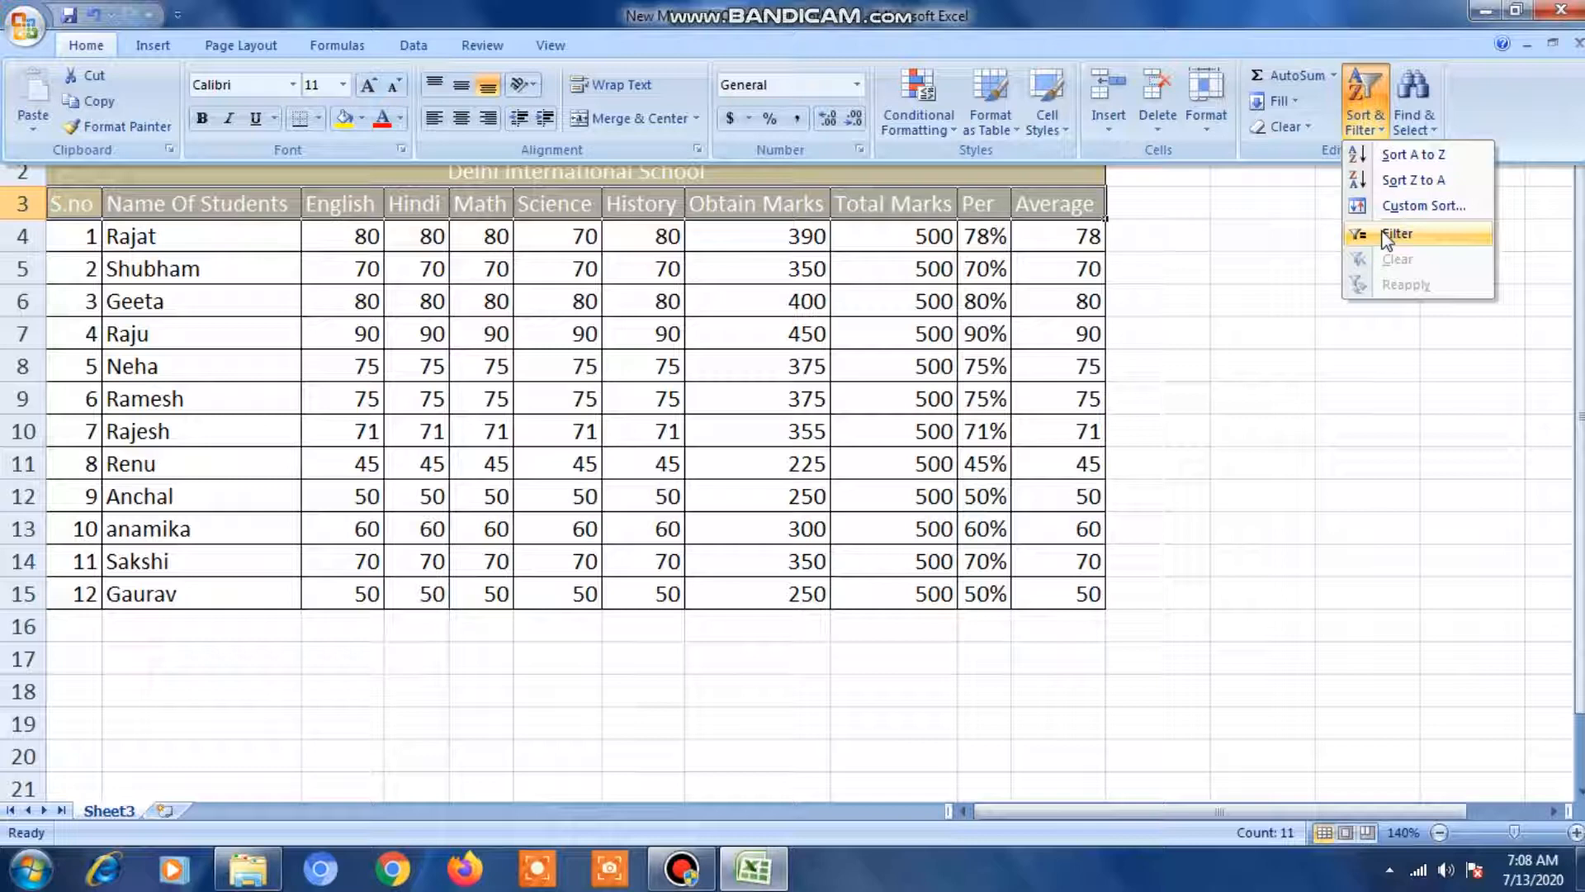
{"action": "left_click", "coordinate": [1395, 234]}
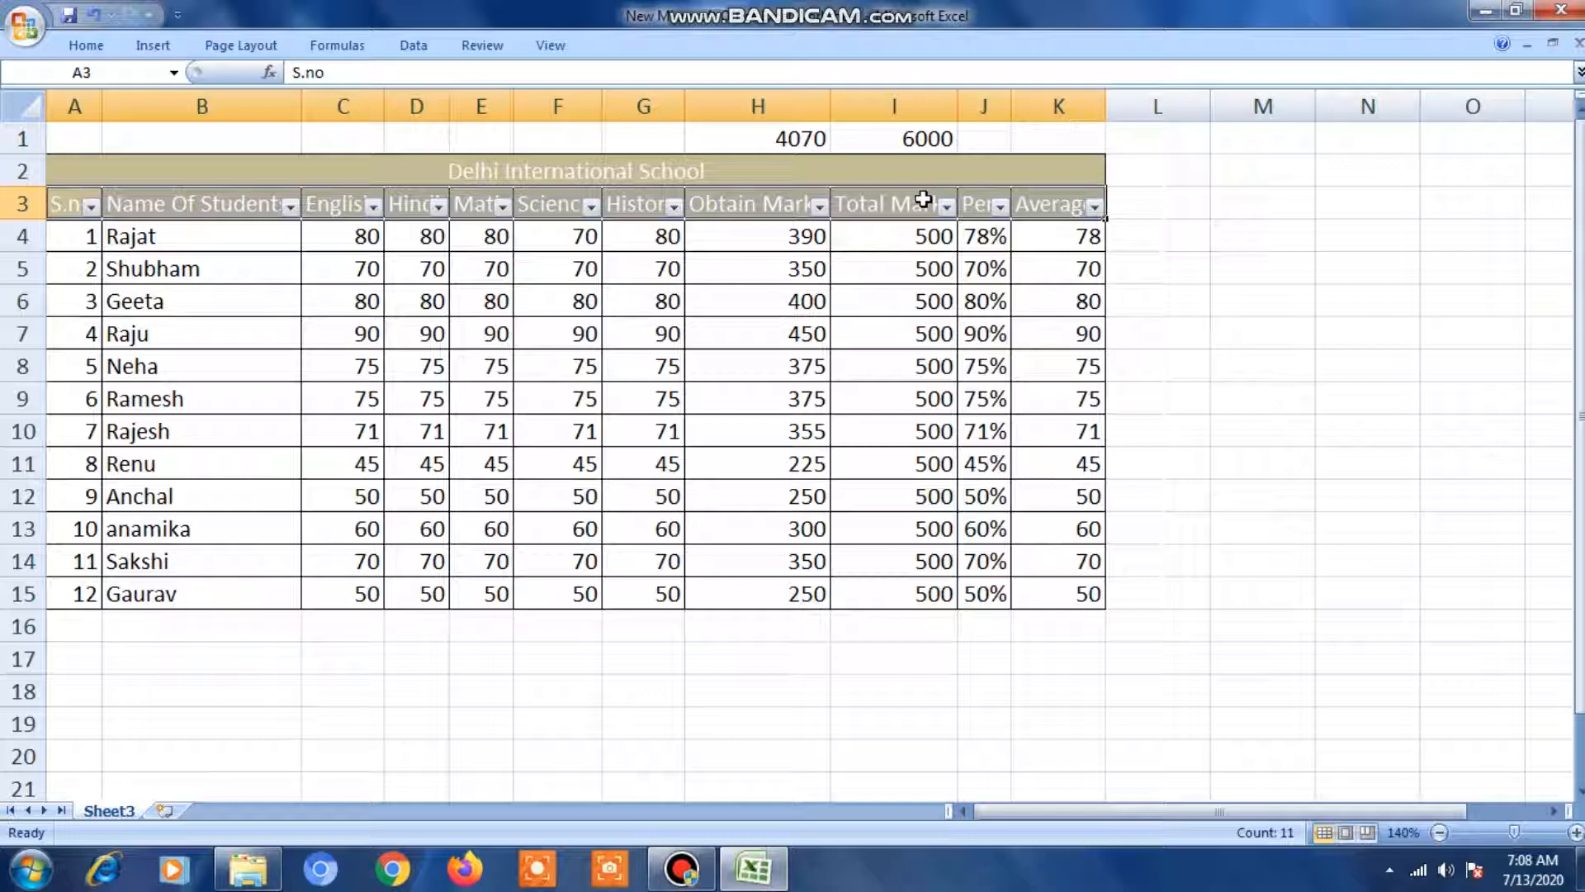
Filter the Per column to show only 75%, 78%, 80% and 90%, keeping the current Windows color scheme when asked
{"action": "left_click", "coordinate": [1000, 206]}
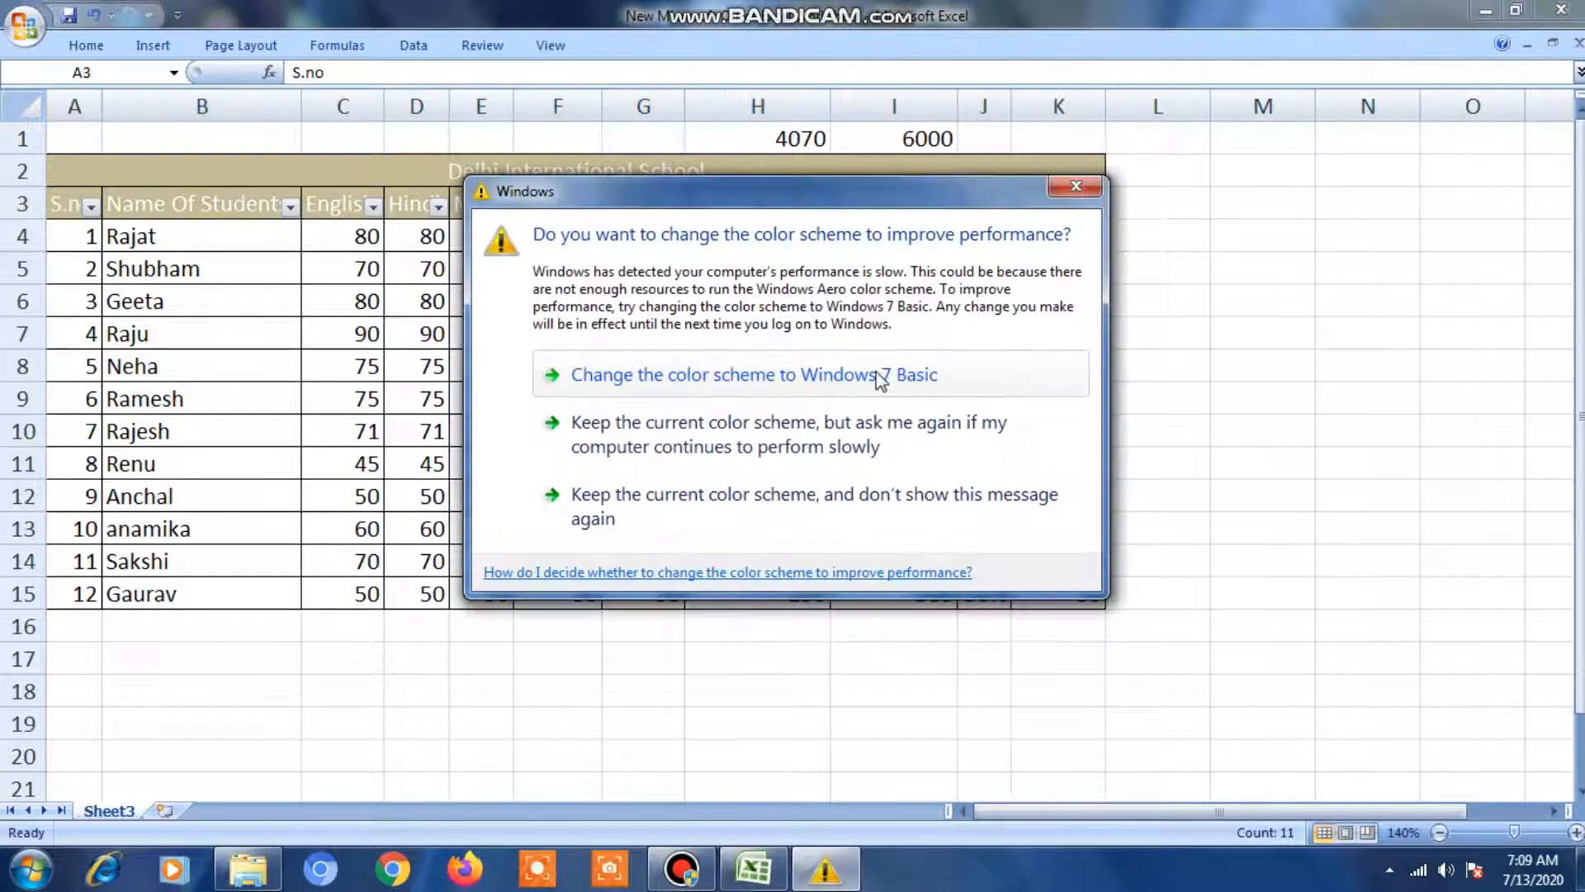
{"action": "left_click", "coordinate": [836, 421]}
{"action": "left_click", "coordinate": [999, 207]}
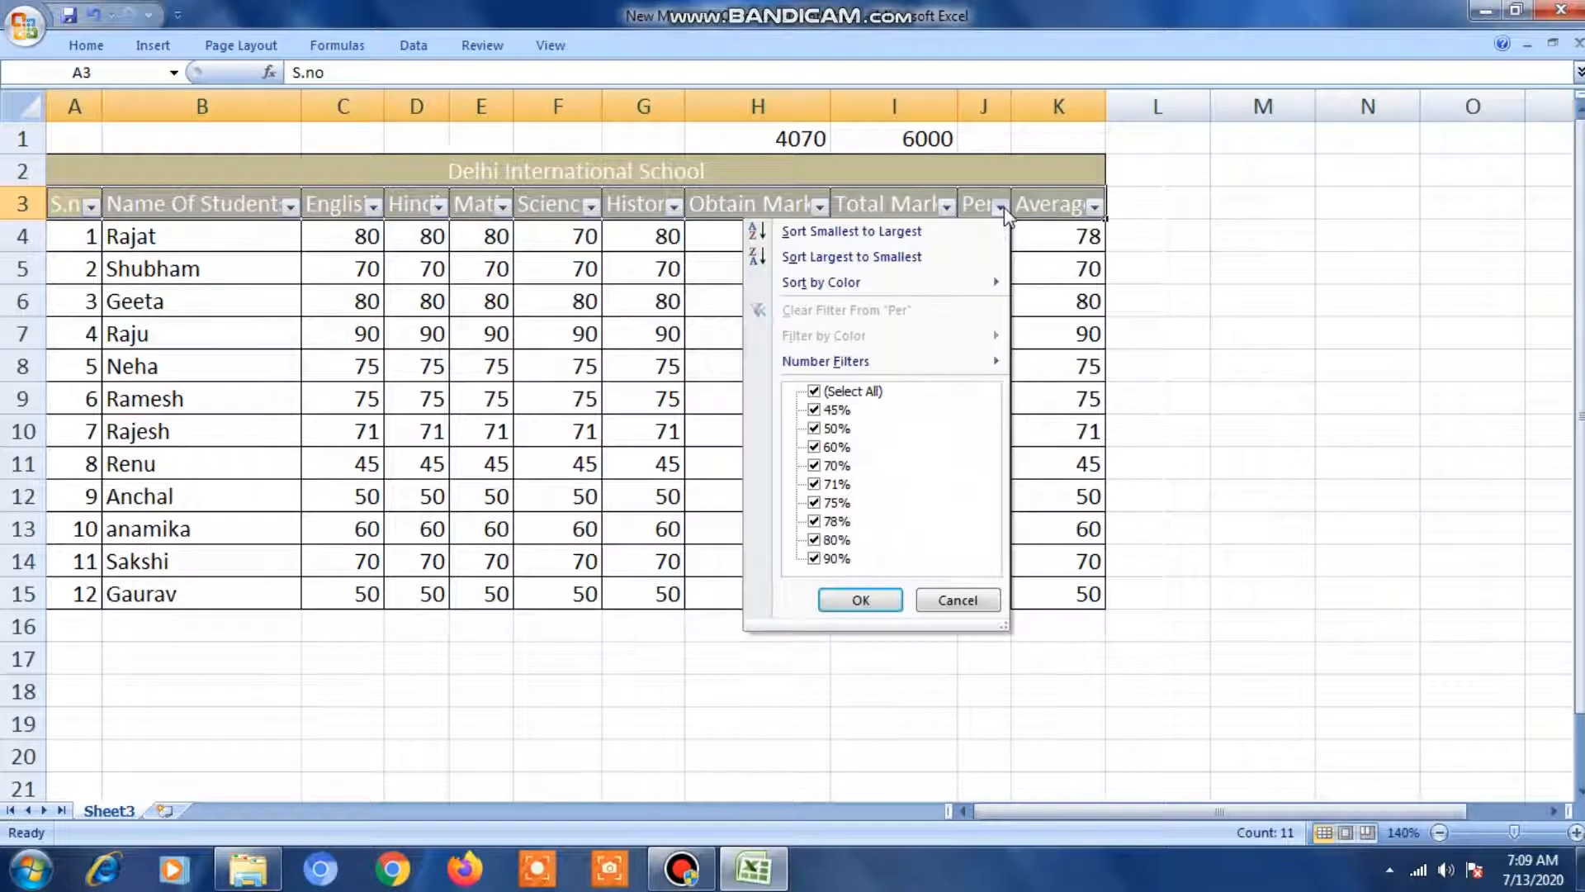
{"action": "left_click", "coordinate": [836, 396]}
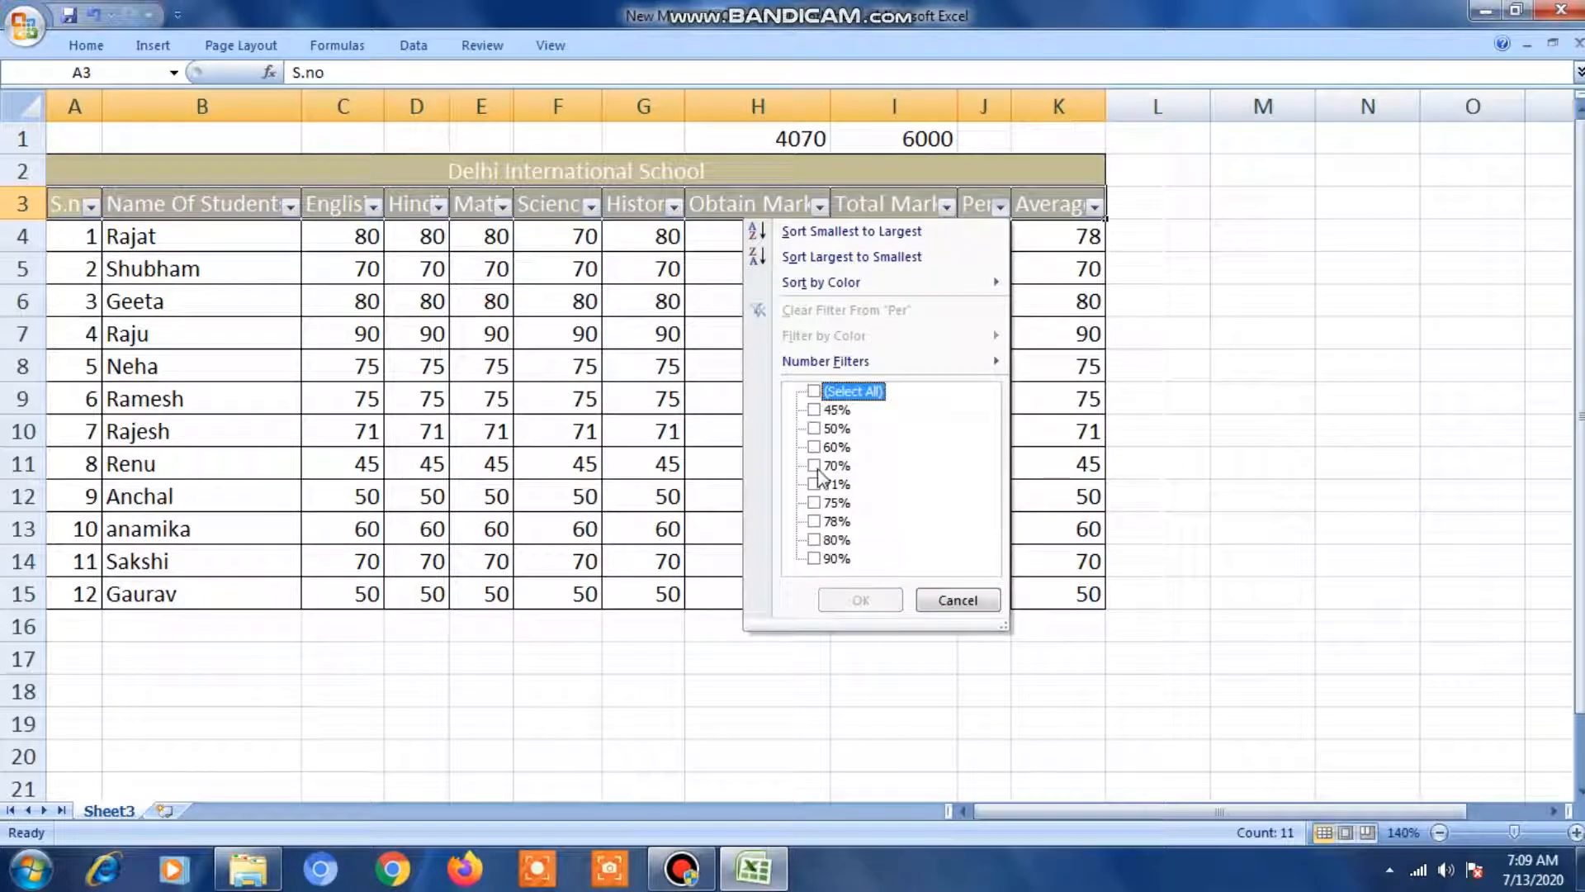
{"action": "left_click", "coordinate": [815, 560]}
{"action": "left_click", "coordinate": [815, 541]}
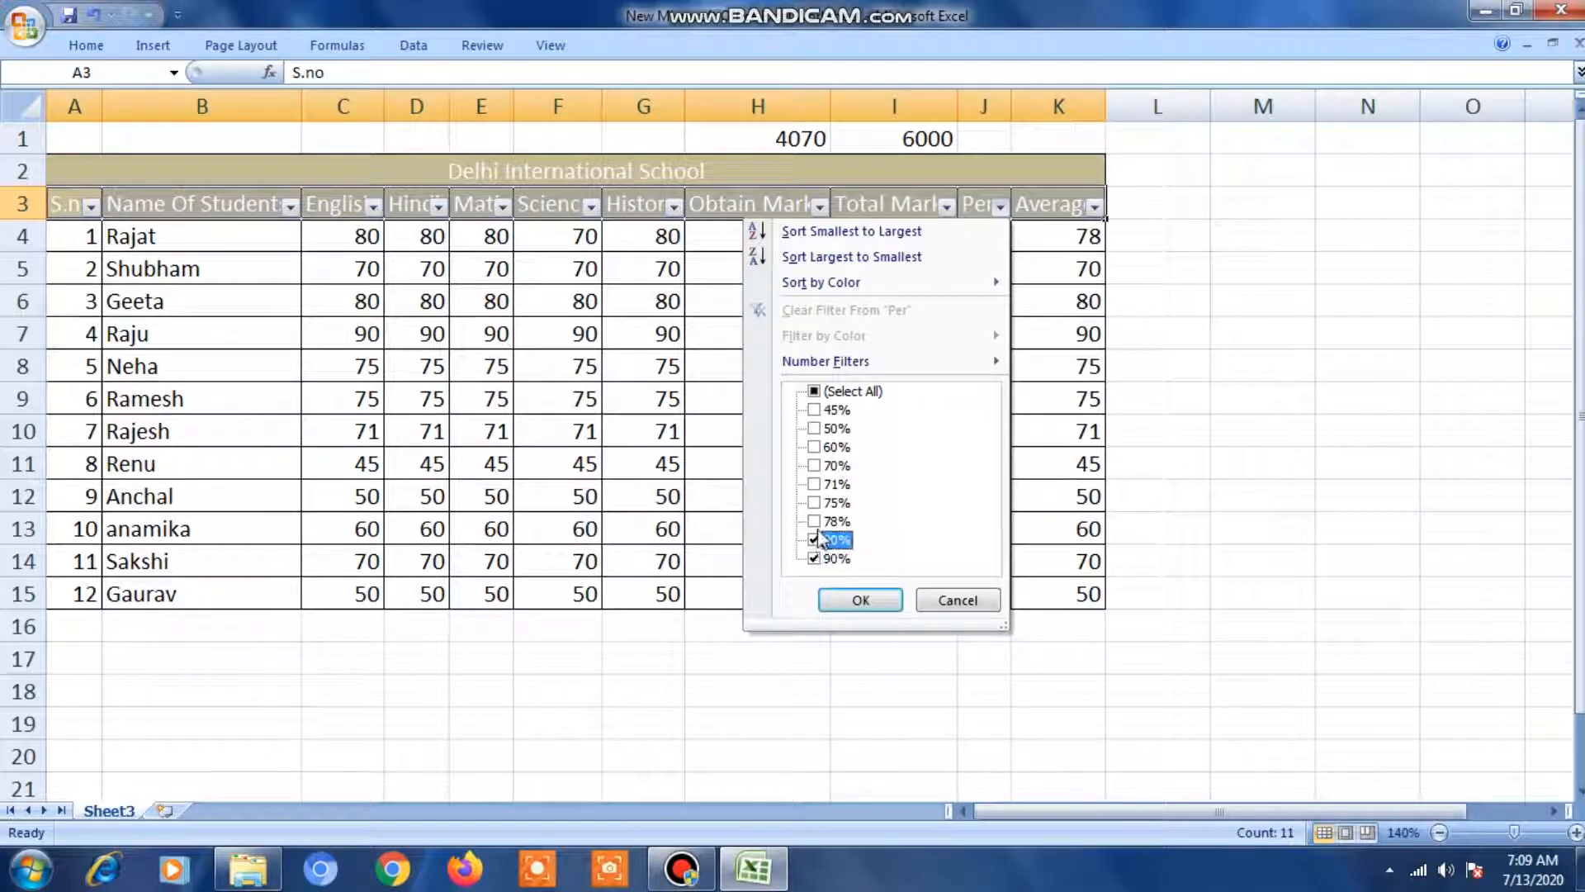
{"action": "left_click", "coordinate": [815, 523]}
{"action": "left_click", "coordinate": [815, 504]}
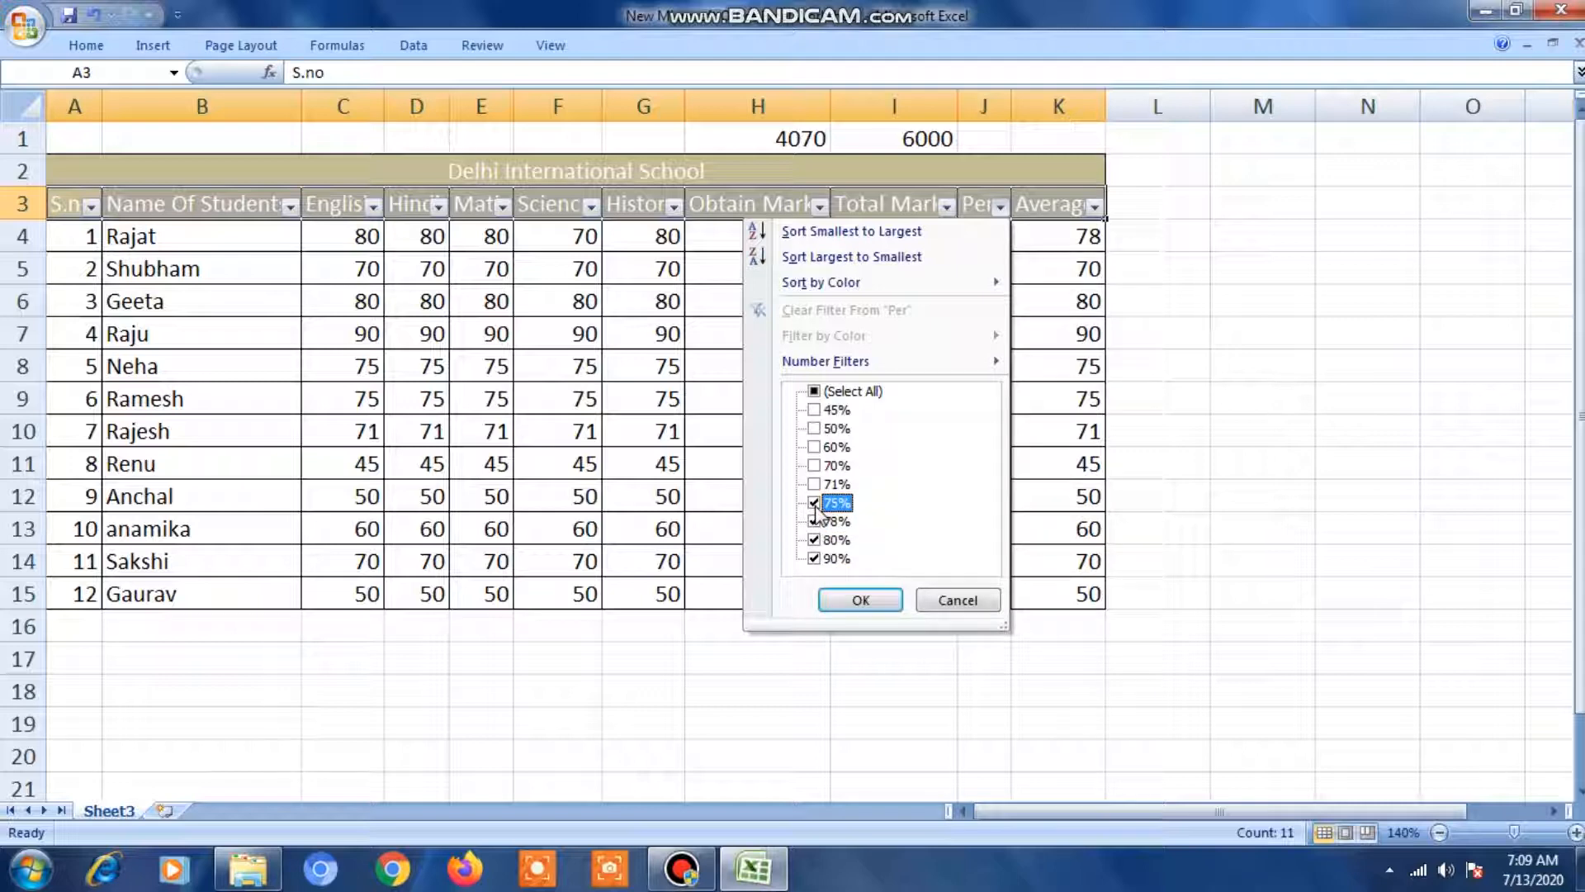
{"action": "left_click", "coordinate": [859, 601]}
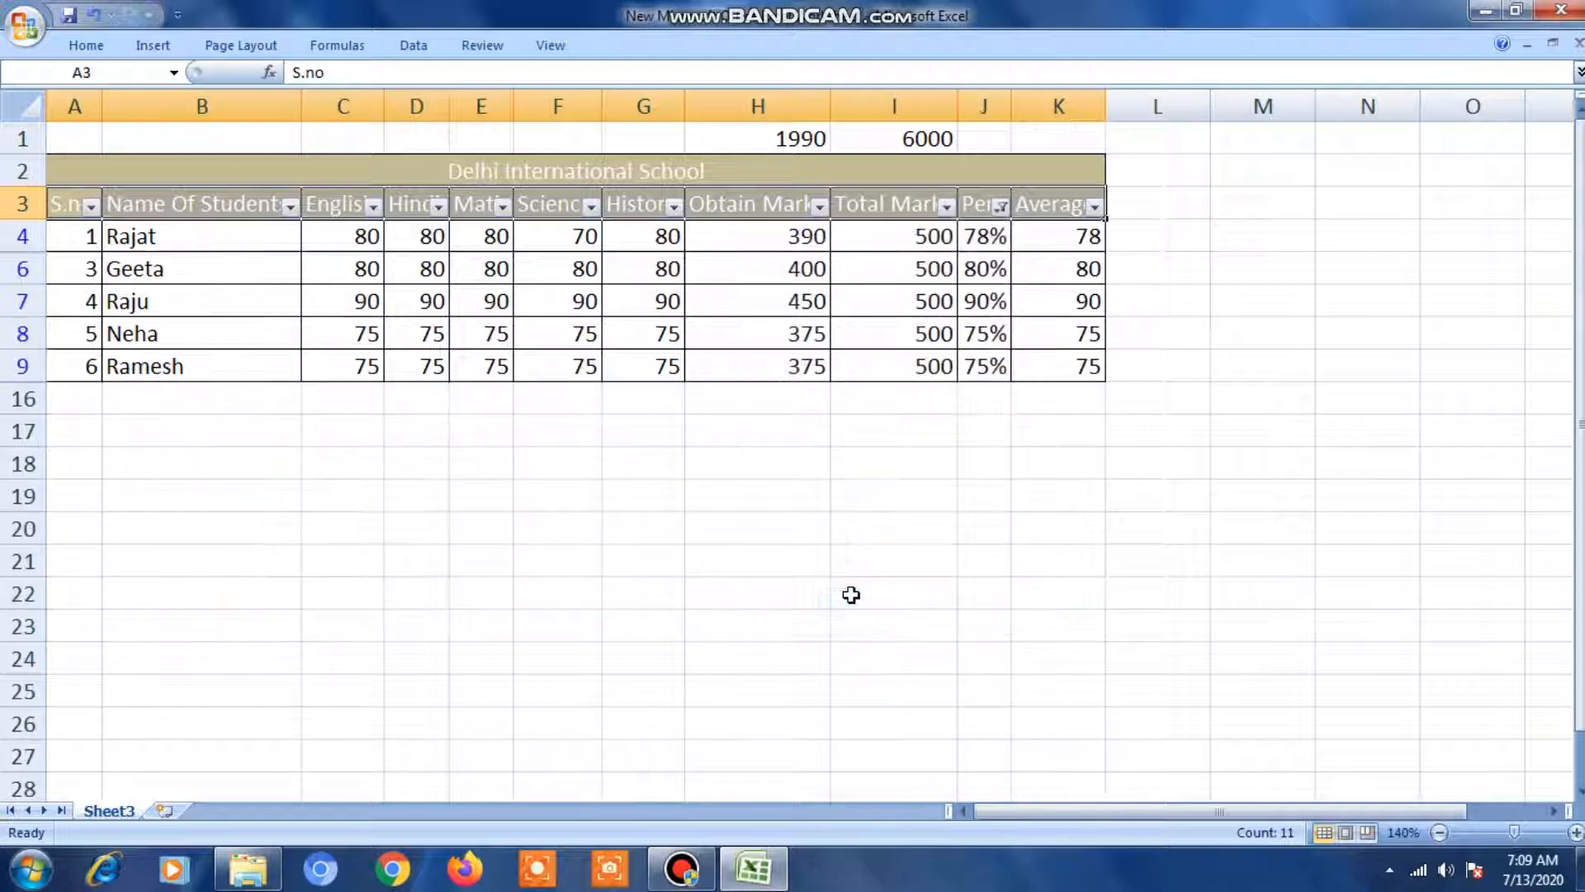
Compare the SUBTOTAL formula in H1 with the SUM formula in I1 while the table is filtered
{"action": "left_click", "coordinate": [794, 142]}
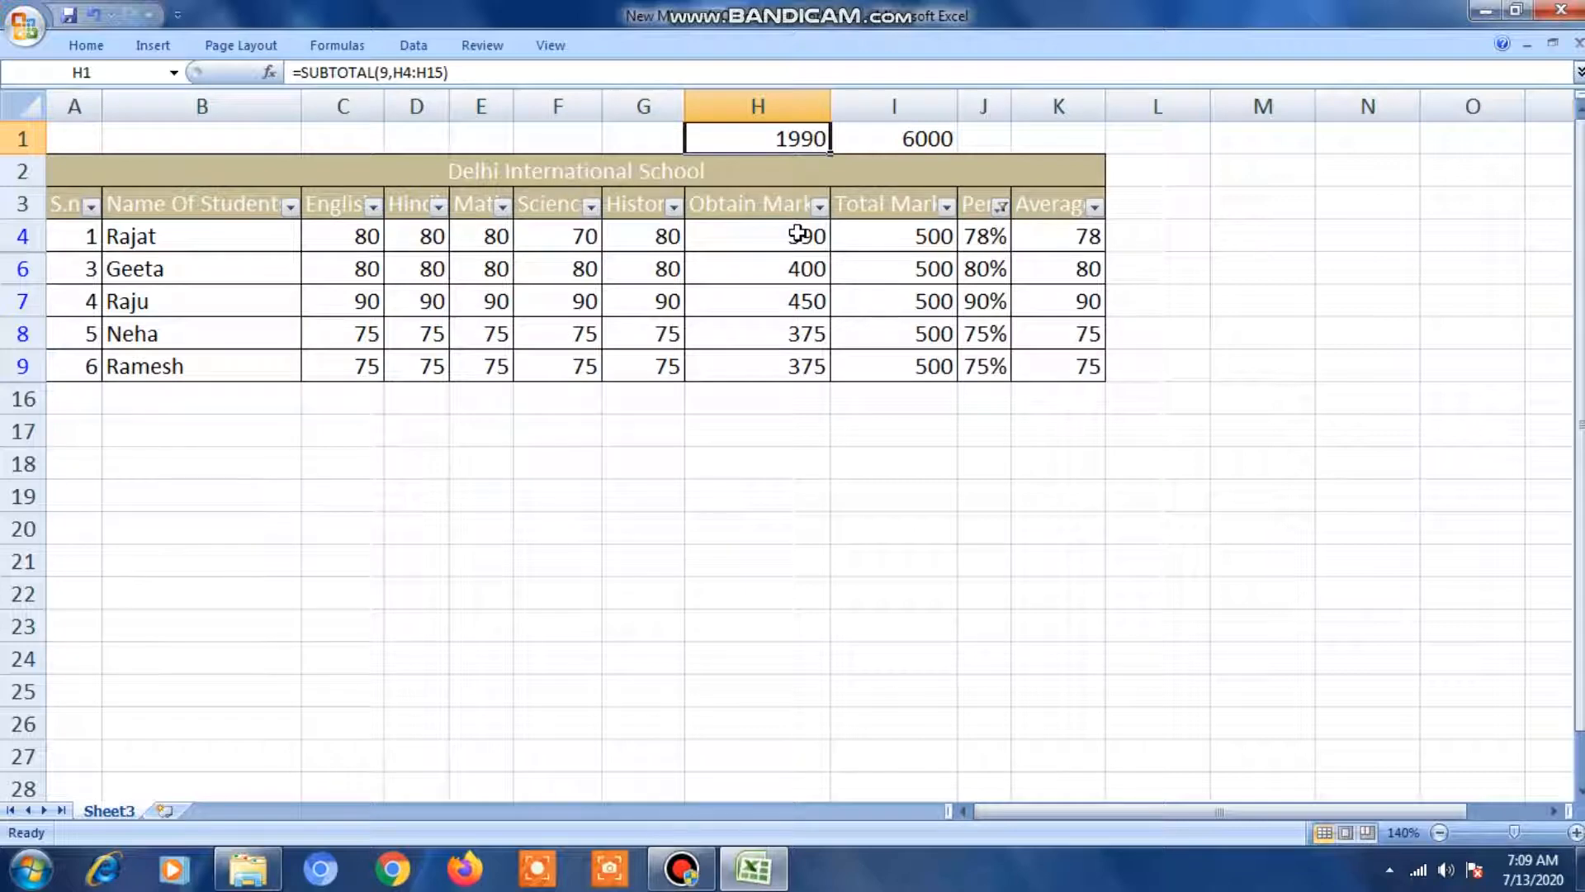
{"action": "left_click", "coordinate": [927, 139]}
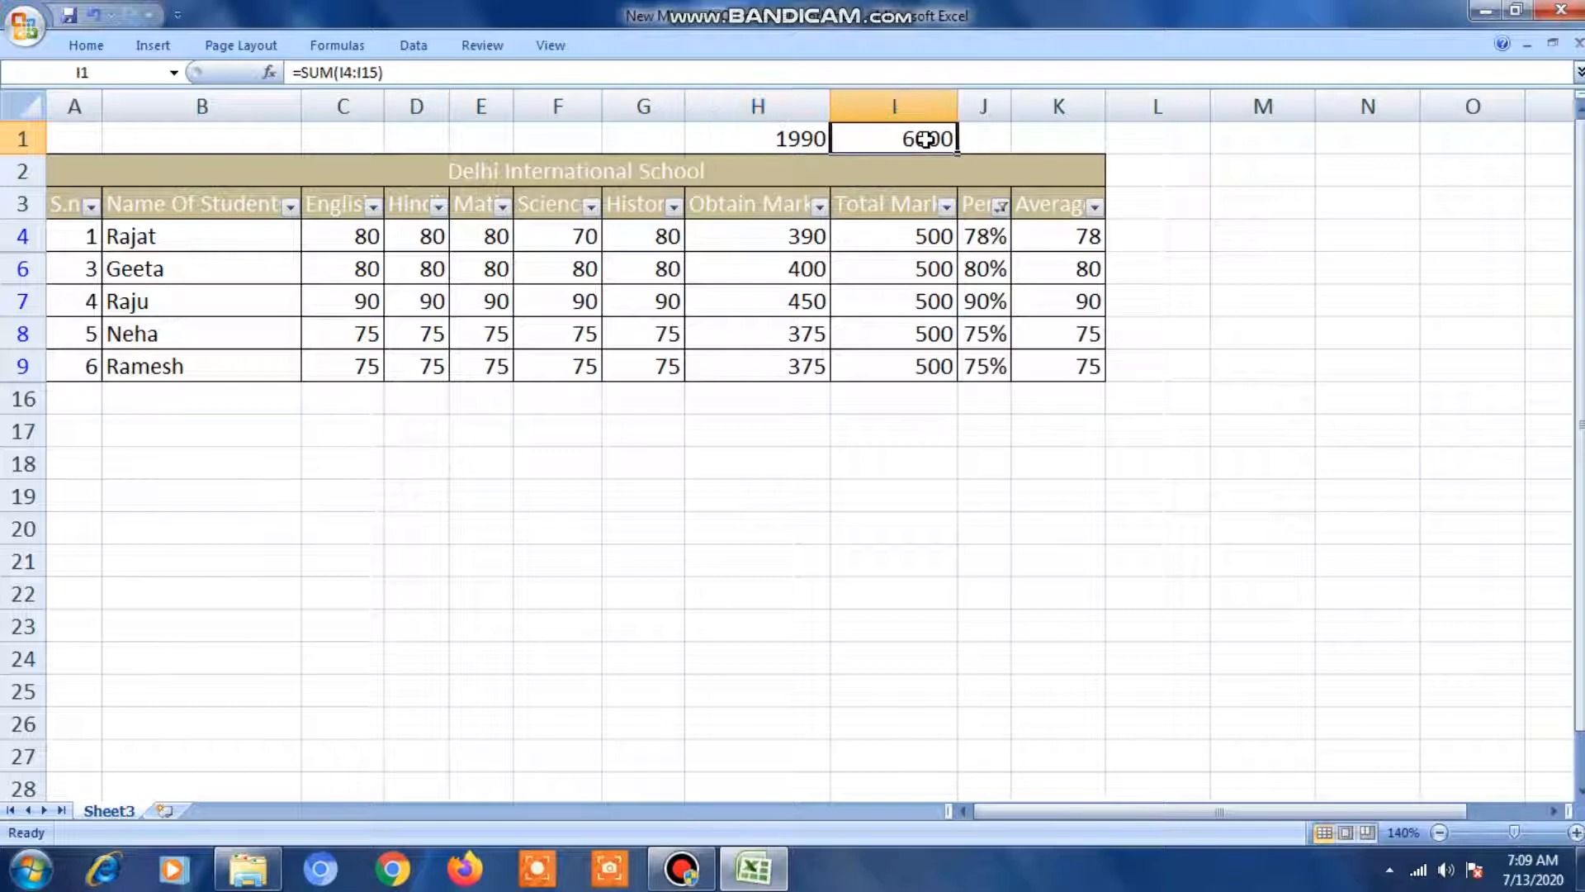
{"action": "left_click", "coordinate": [773, 142]}
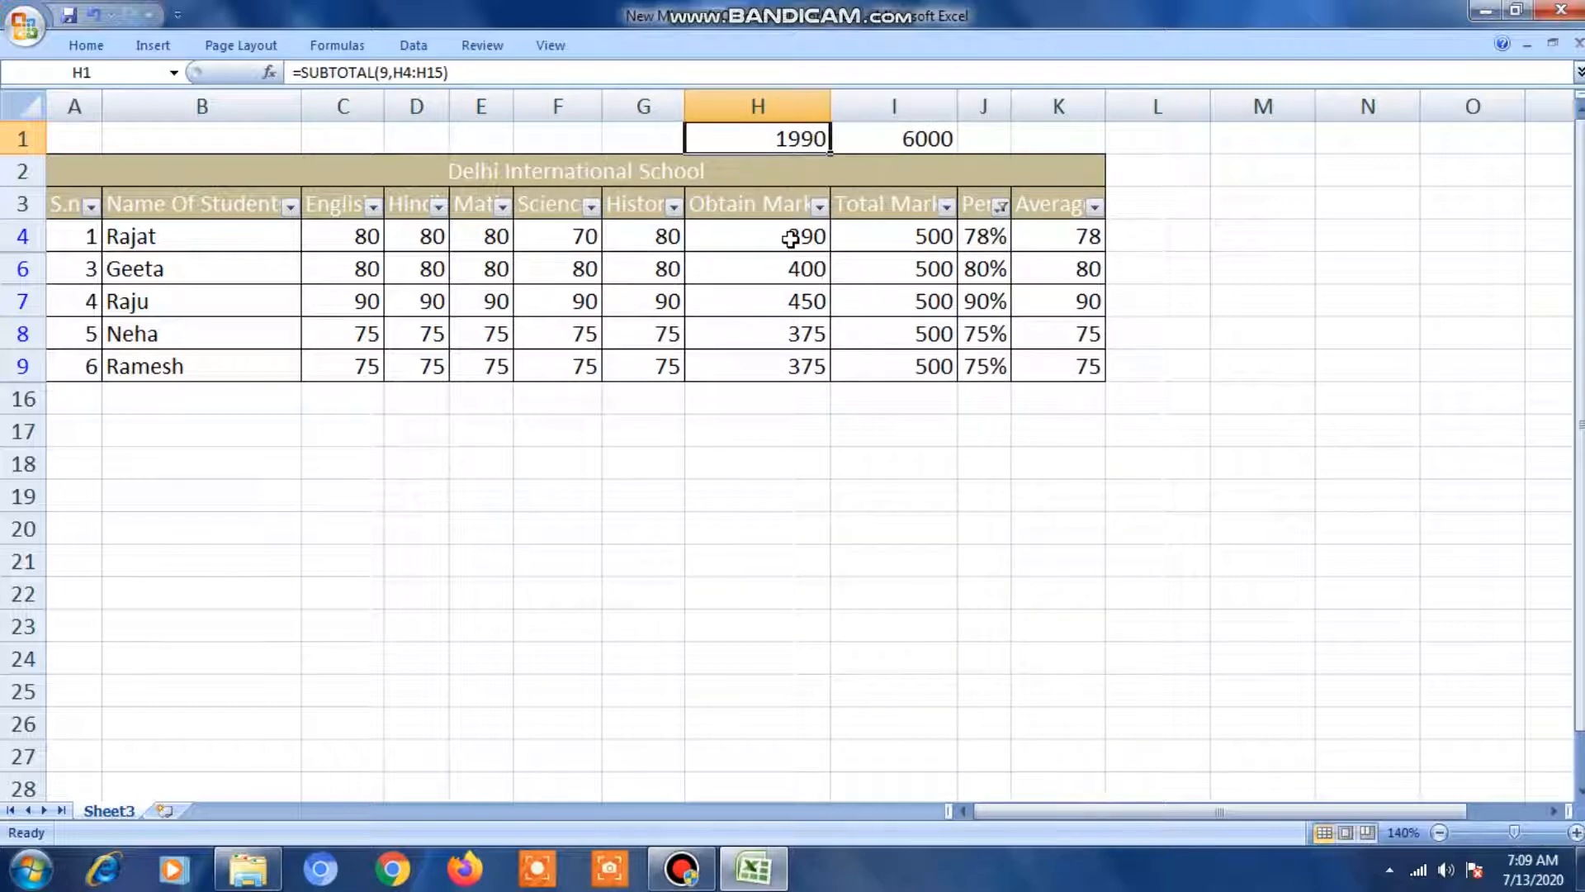
{"action": "key", "text": "F2"}
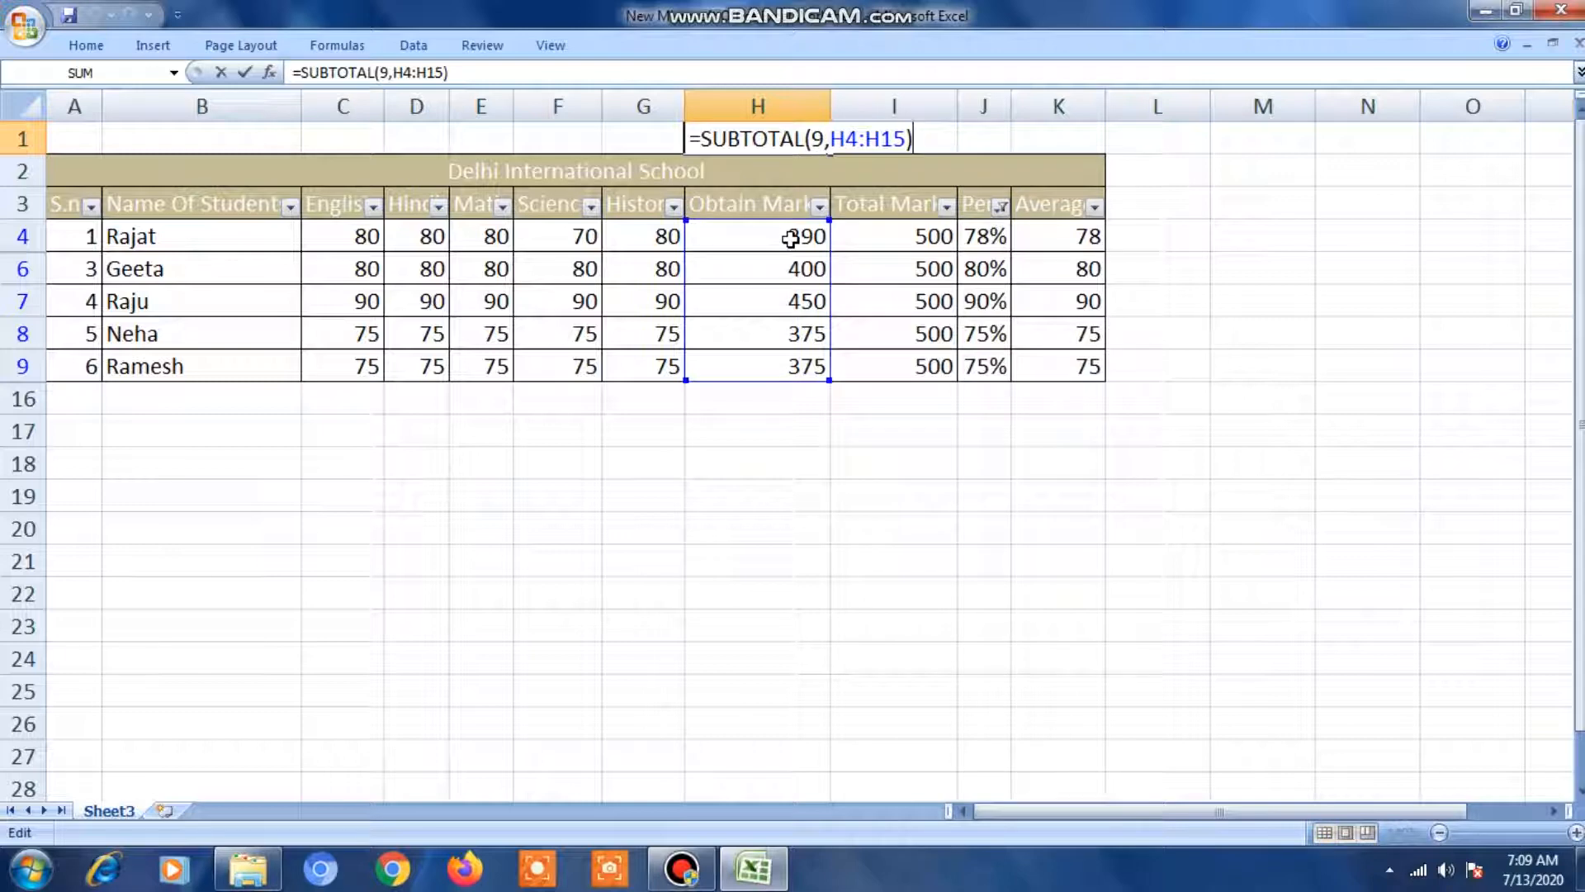
{"action": "key", "text": "Return"}
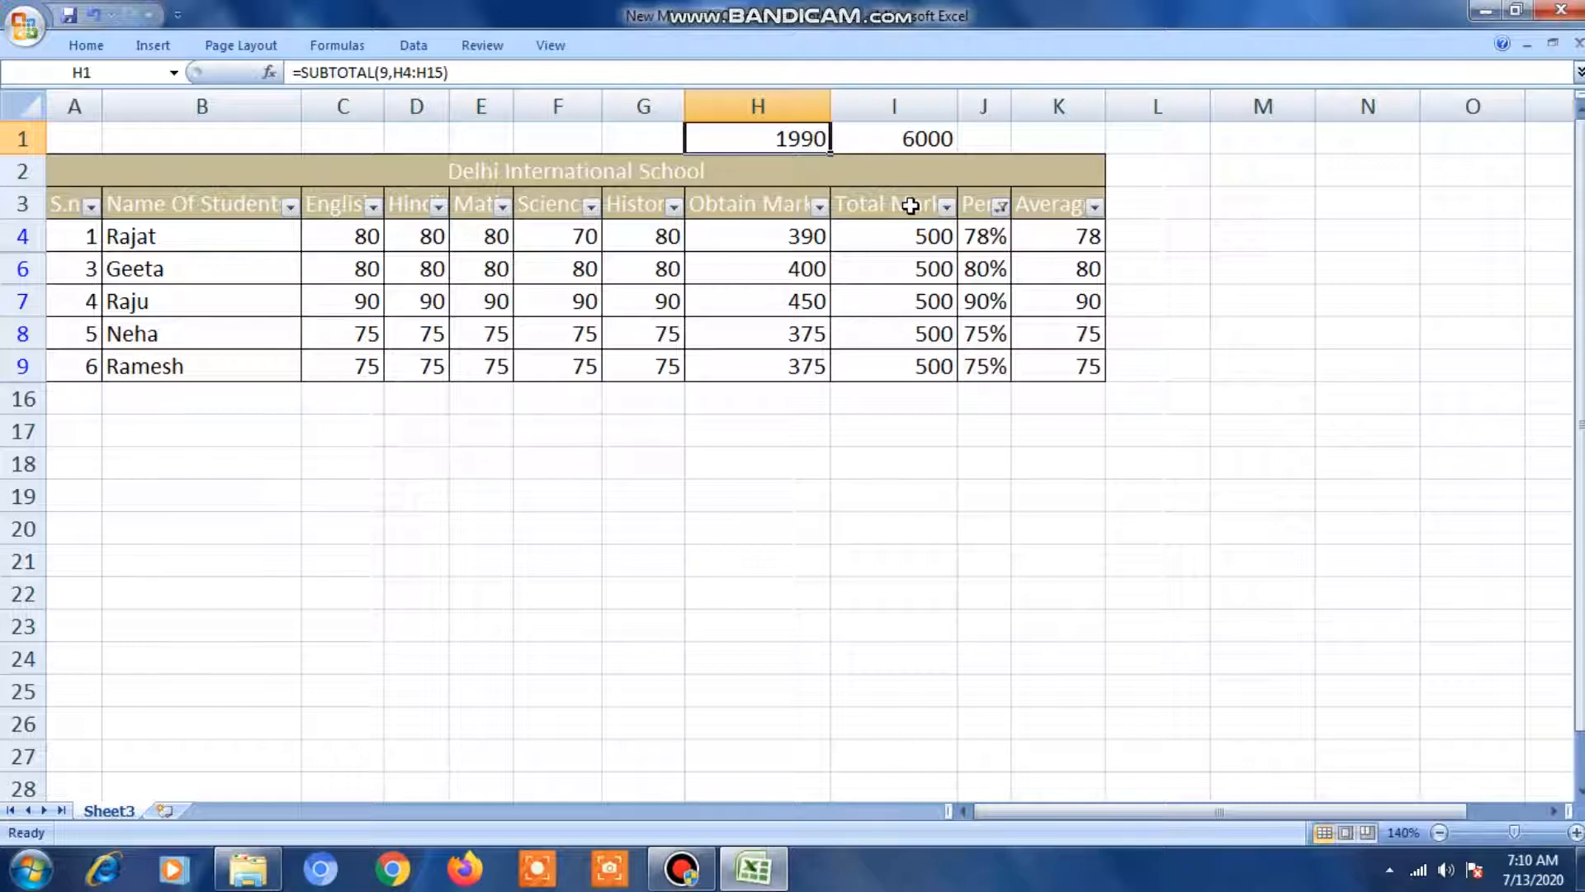
Select the filtered obtained marks in H4:H9 to check their sum, changing Windows to the Windows 7 Basic color scheme when asked
{"action": "left_click_drag", "start_coordinate": [756, 238], "coordinate": [756, 355]}
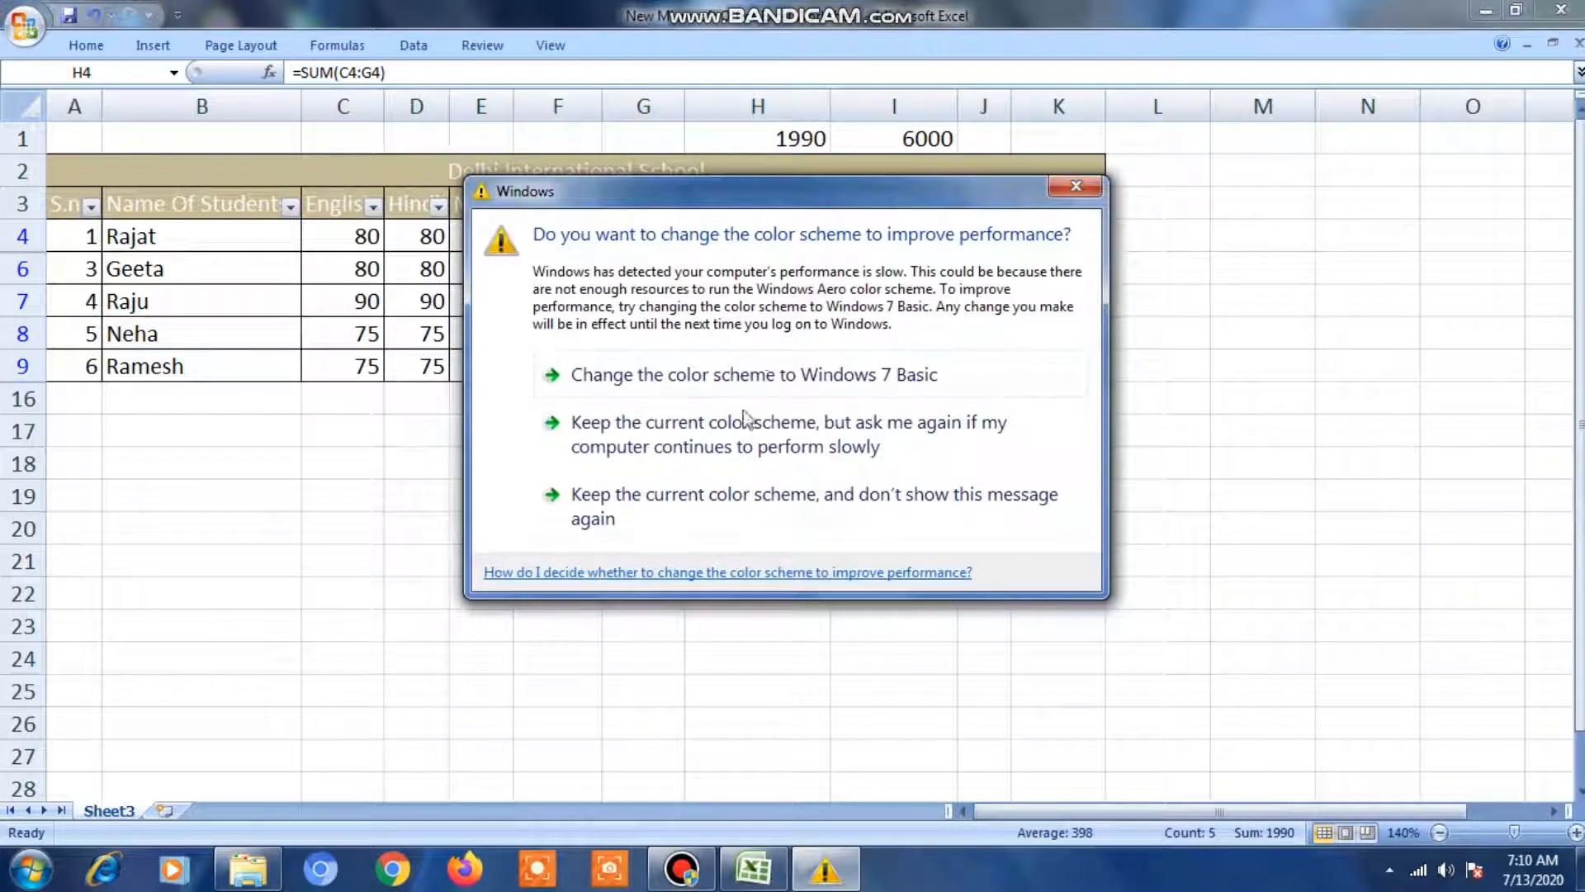
{"action": "left_click", "coordinate": [733, 373]}
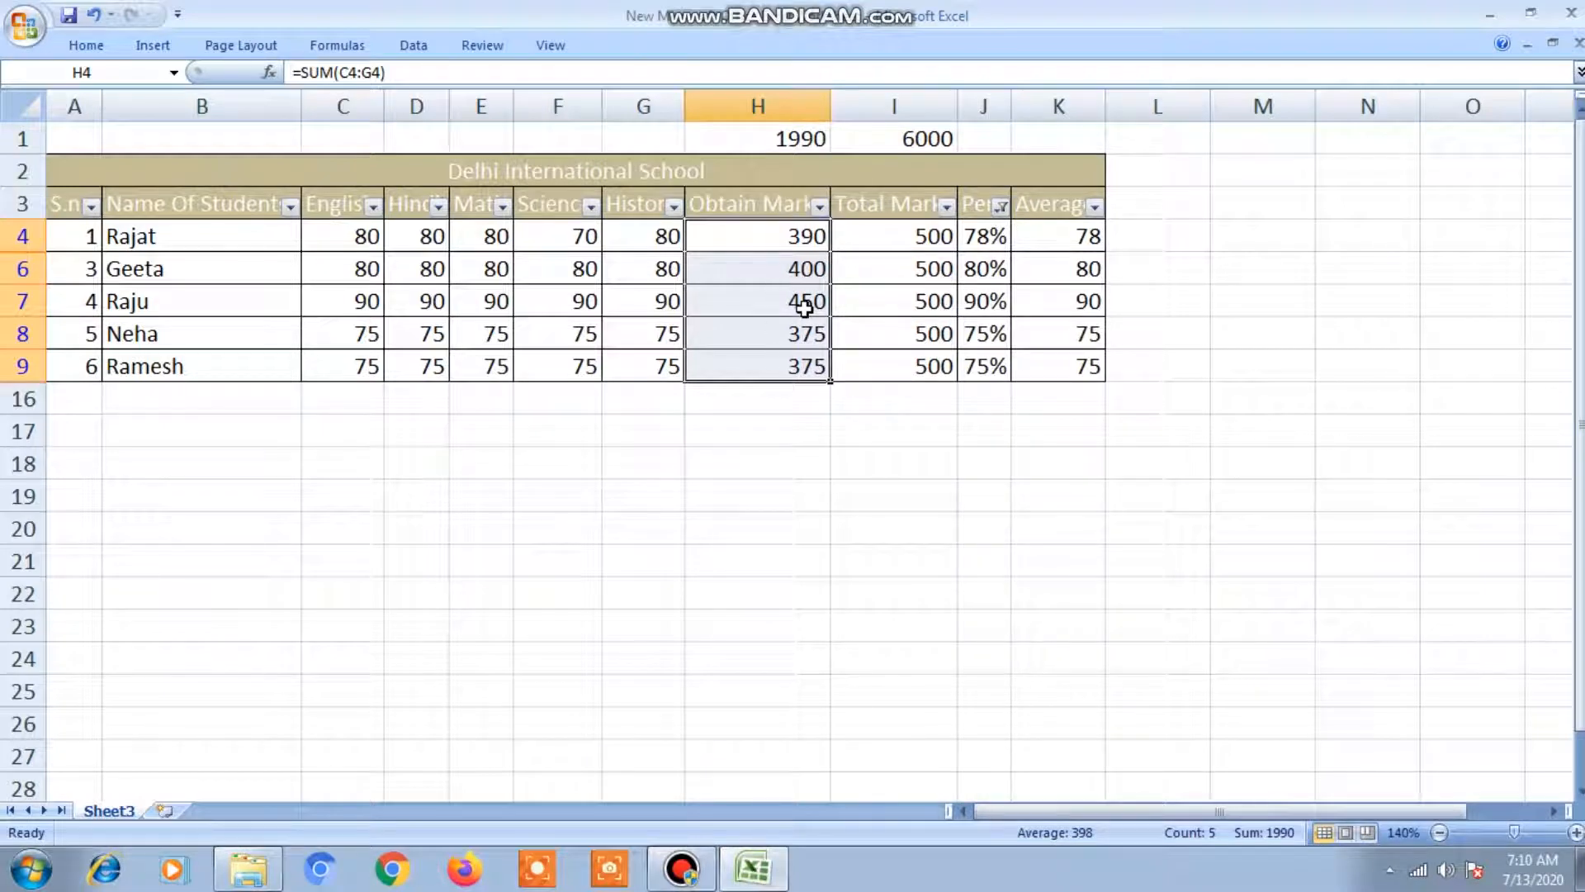
{"action": "key", "text": "Up"}
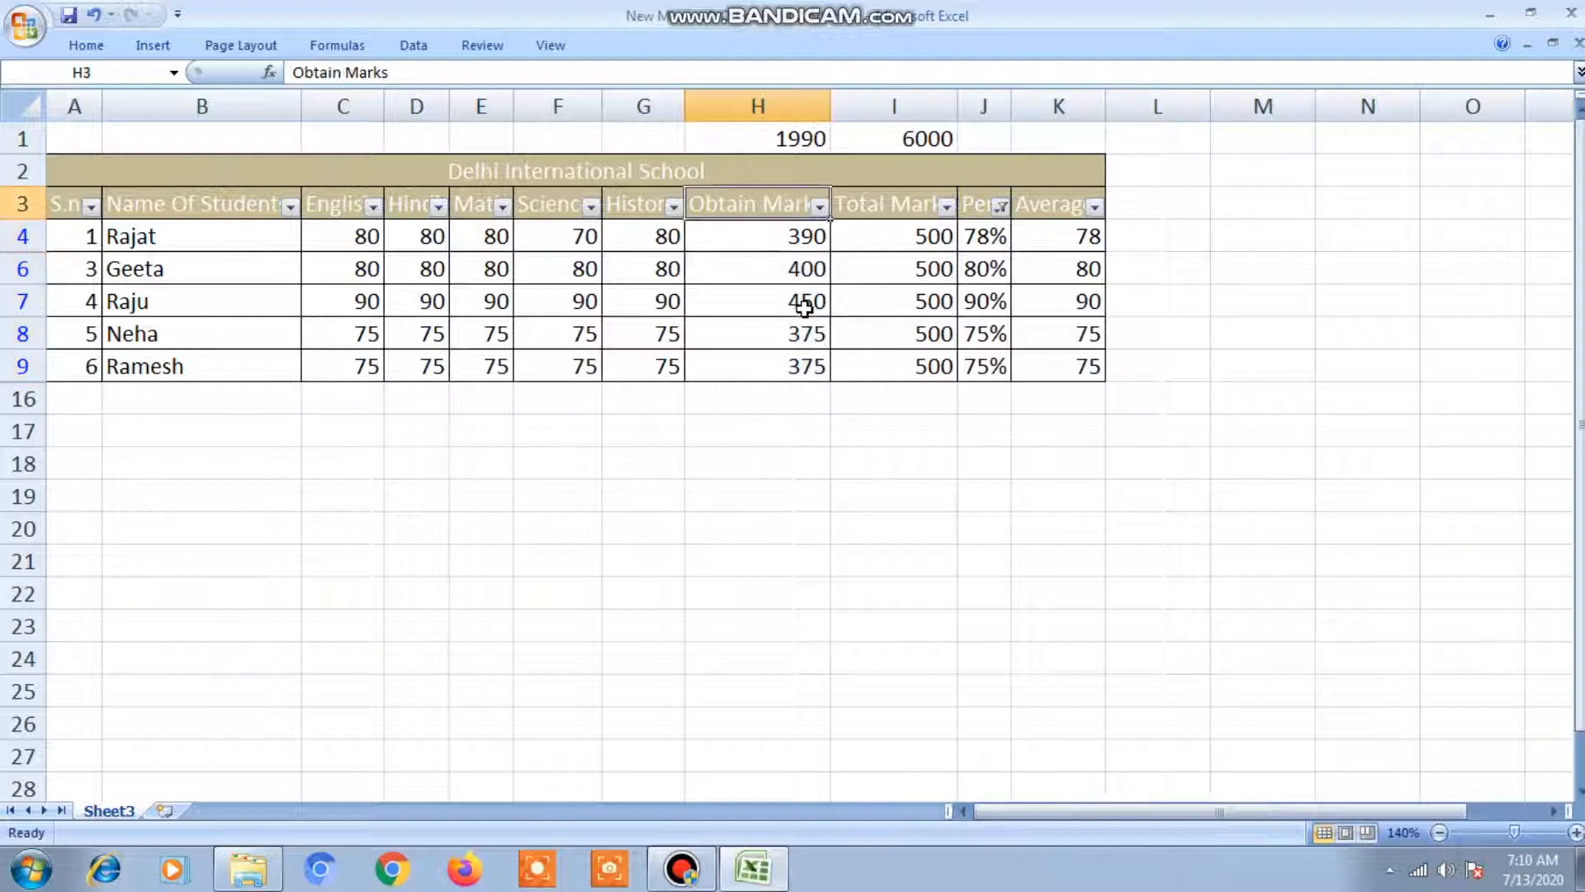
Show all students again by selecting every percentage in the Per column's filter
{"action": "key", "text": "Down"}
{"action": "key", "text": "Up"}
{"action": "key", "text": "Right"}
{"action": "key", "text": "Right"}
{"action": "key", "text": "alt+Down"}
{"action": "key", "text": "Down"}
{"action": "key", "text": "Down"}
{"action": "key", "text": "Down"}
{"action": "key", "text": "Down"}
{"action": "key", "text": "Down"}
{"action": "key", "text": "Down"}
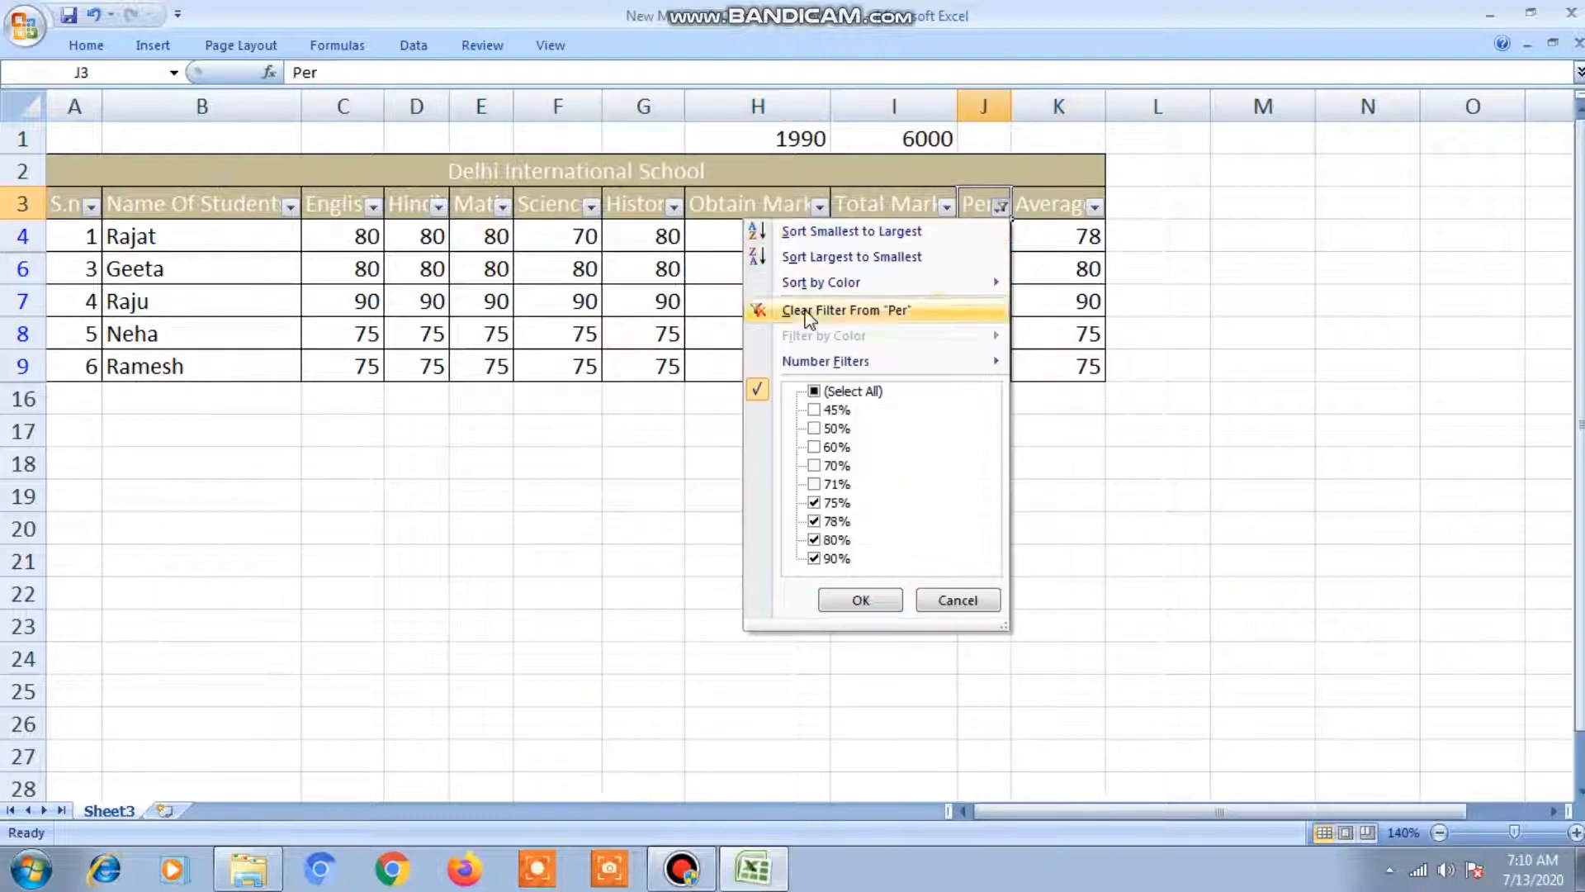
{"action": "key", "text": "space"}
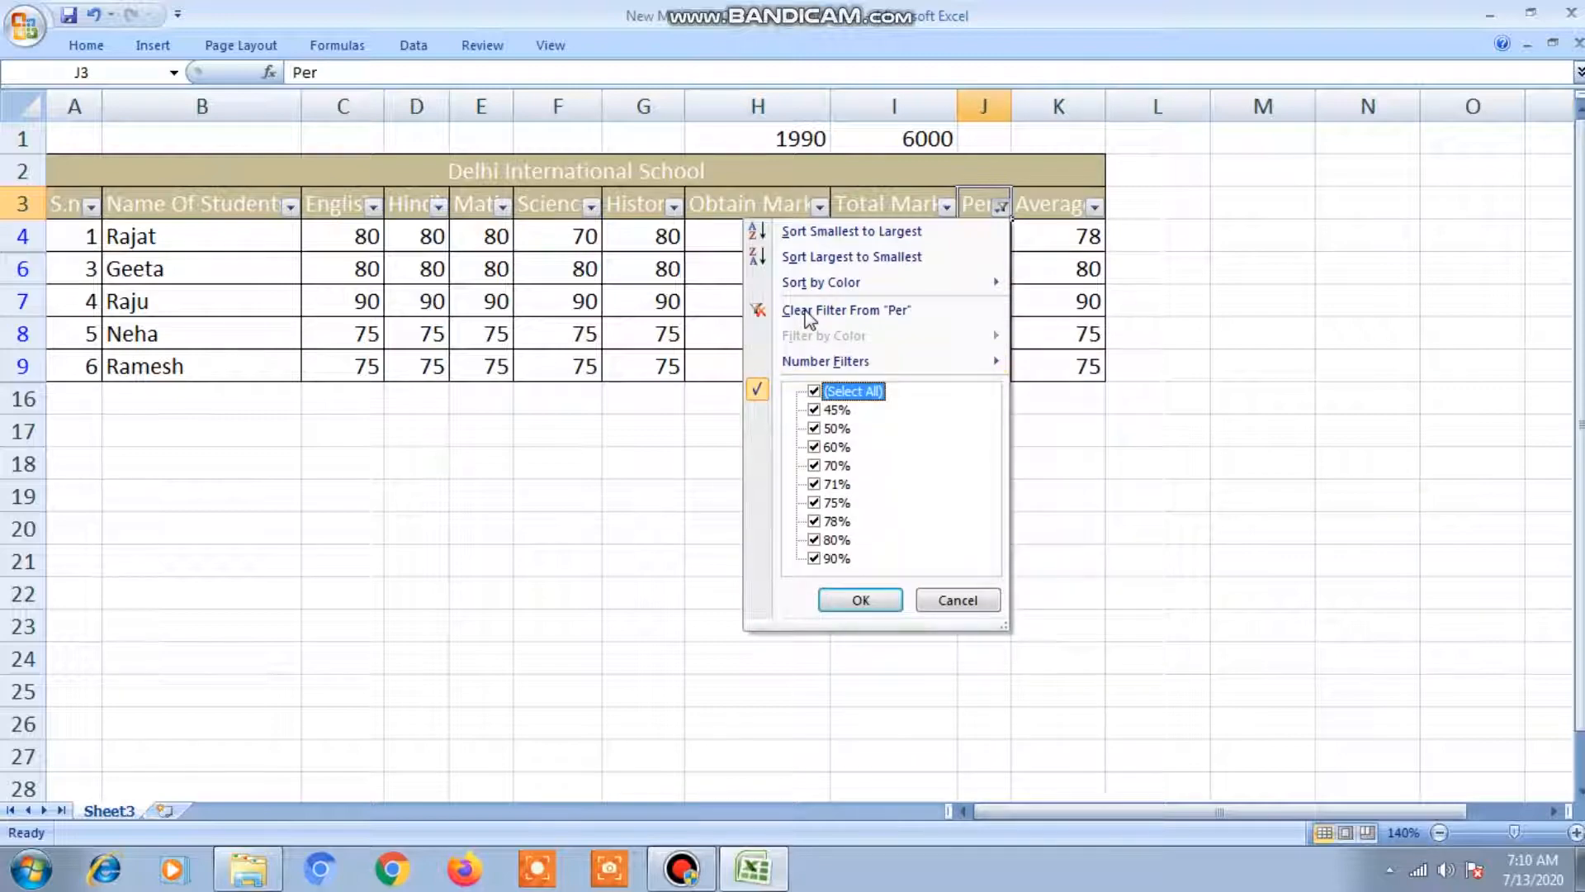
{"action": "key", "text": "Return"}
Copy all the student rows in A4:K15
{"action": "key", "text": "Left"}
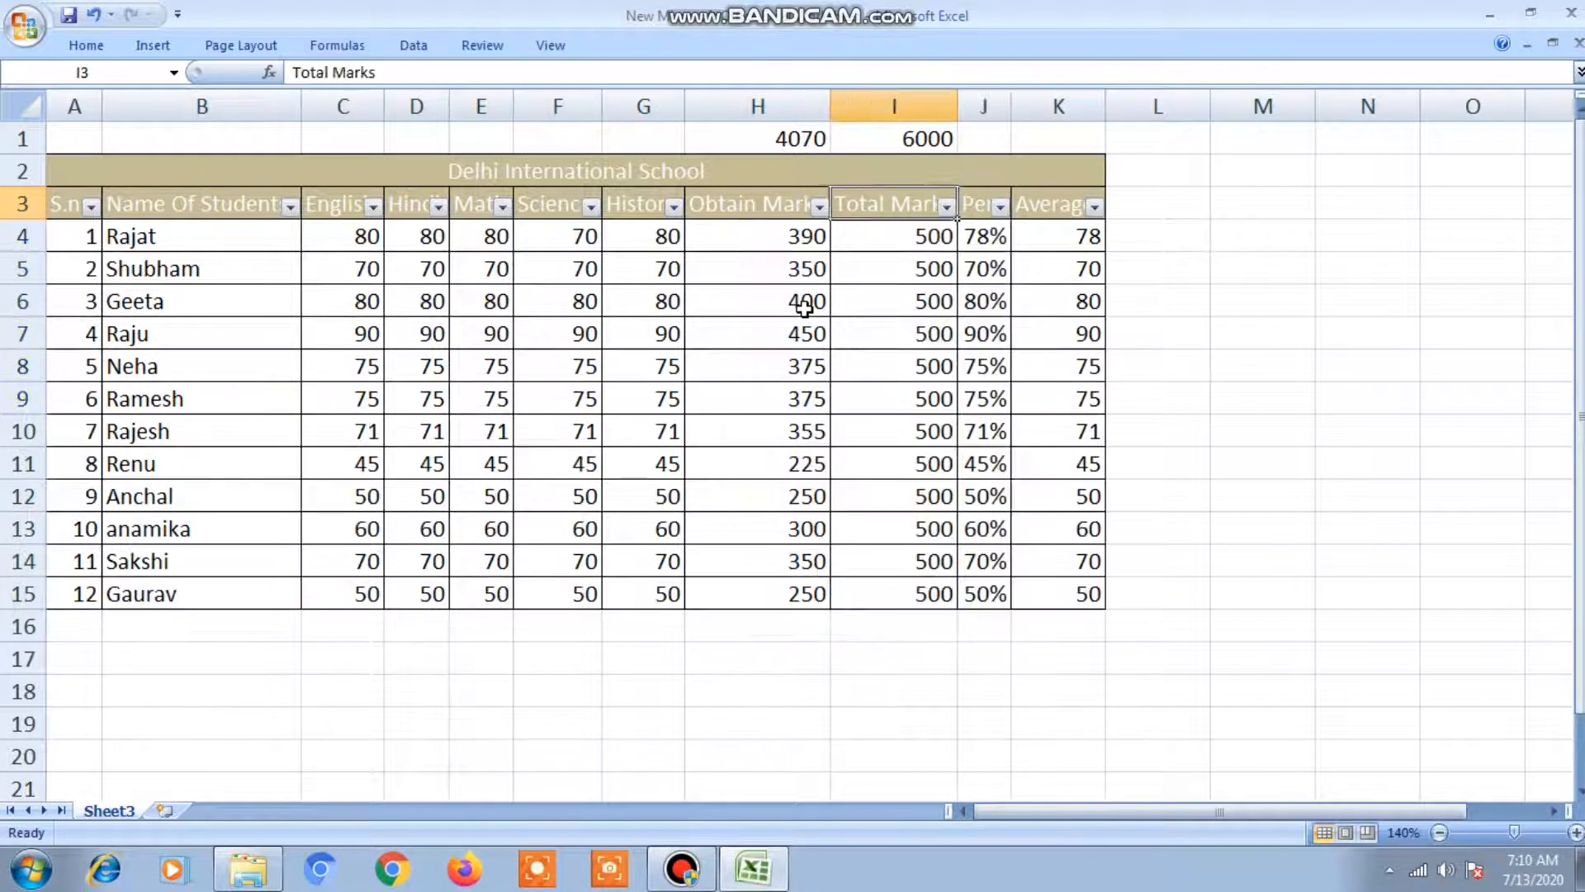
{"action": "key", "text": "alt+Down"}
{"action": "key", "text": "Escape"}
{"action": "key", "text": "Left"}
{"action": "key", "text": "Left"}
{"action": "key", "text": "Left"}
{"action": "key", "text": "Left"}
{"action": "key", "text": "Left"}
{"action": "key", "text": "Left"}
{"action": "key", "text": "Left"}
{"action": "key", "text": "Left"}
{"action": "key", "text": "Down"}
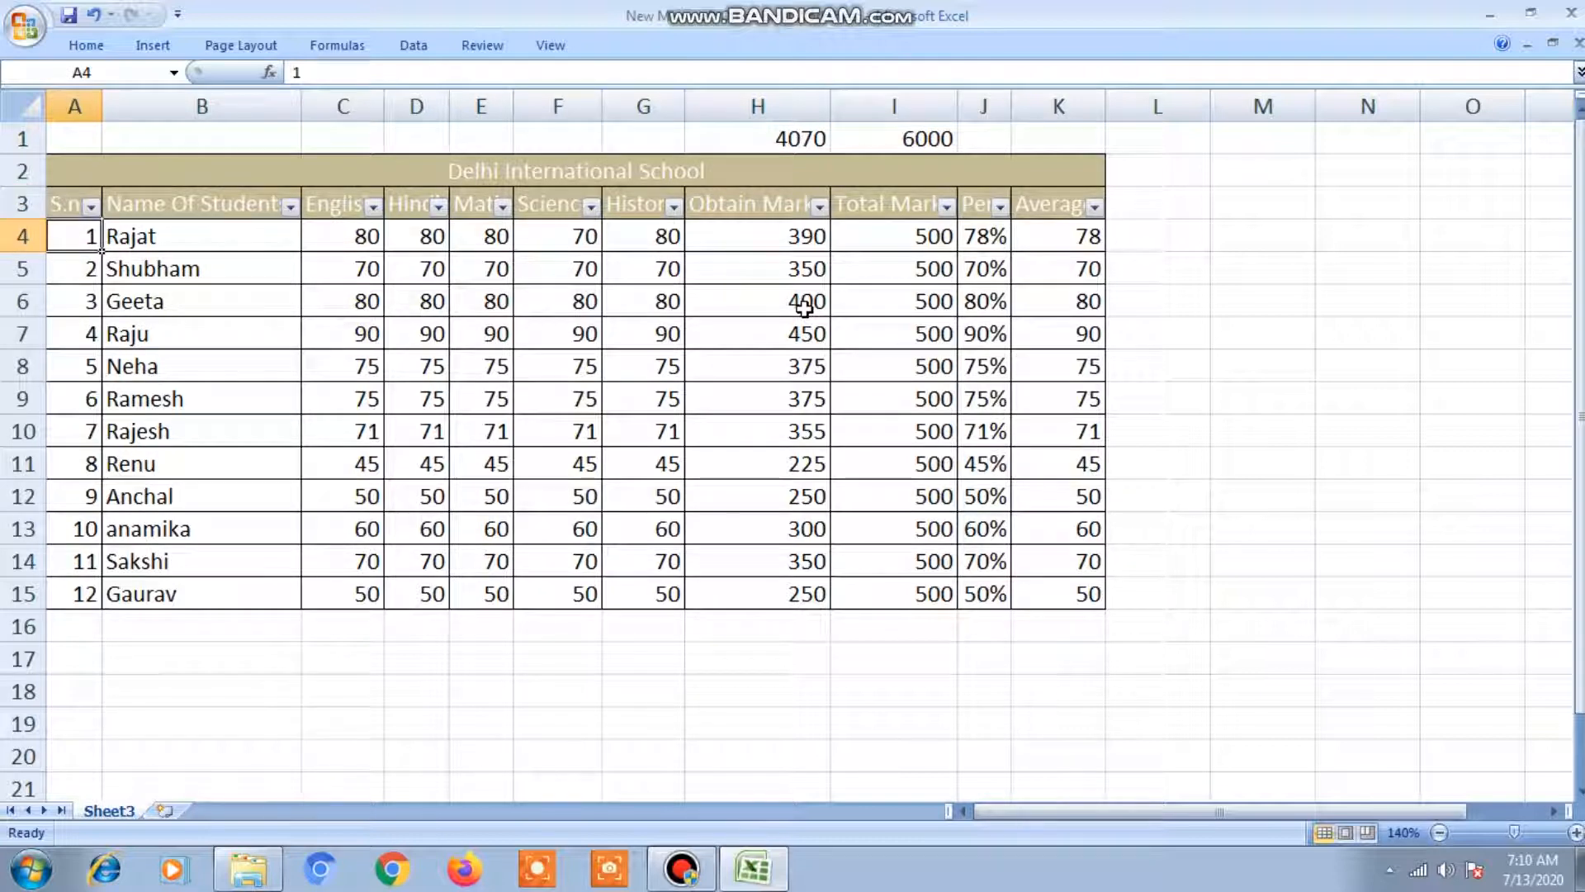
{"action": "key", "text": "ctrl+shift+Right"}
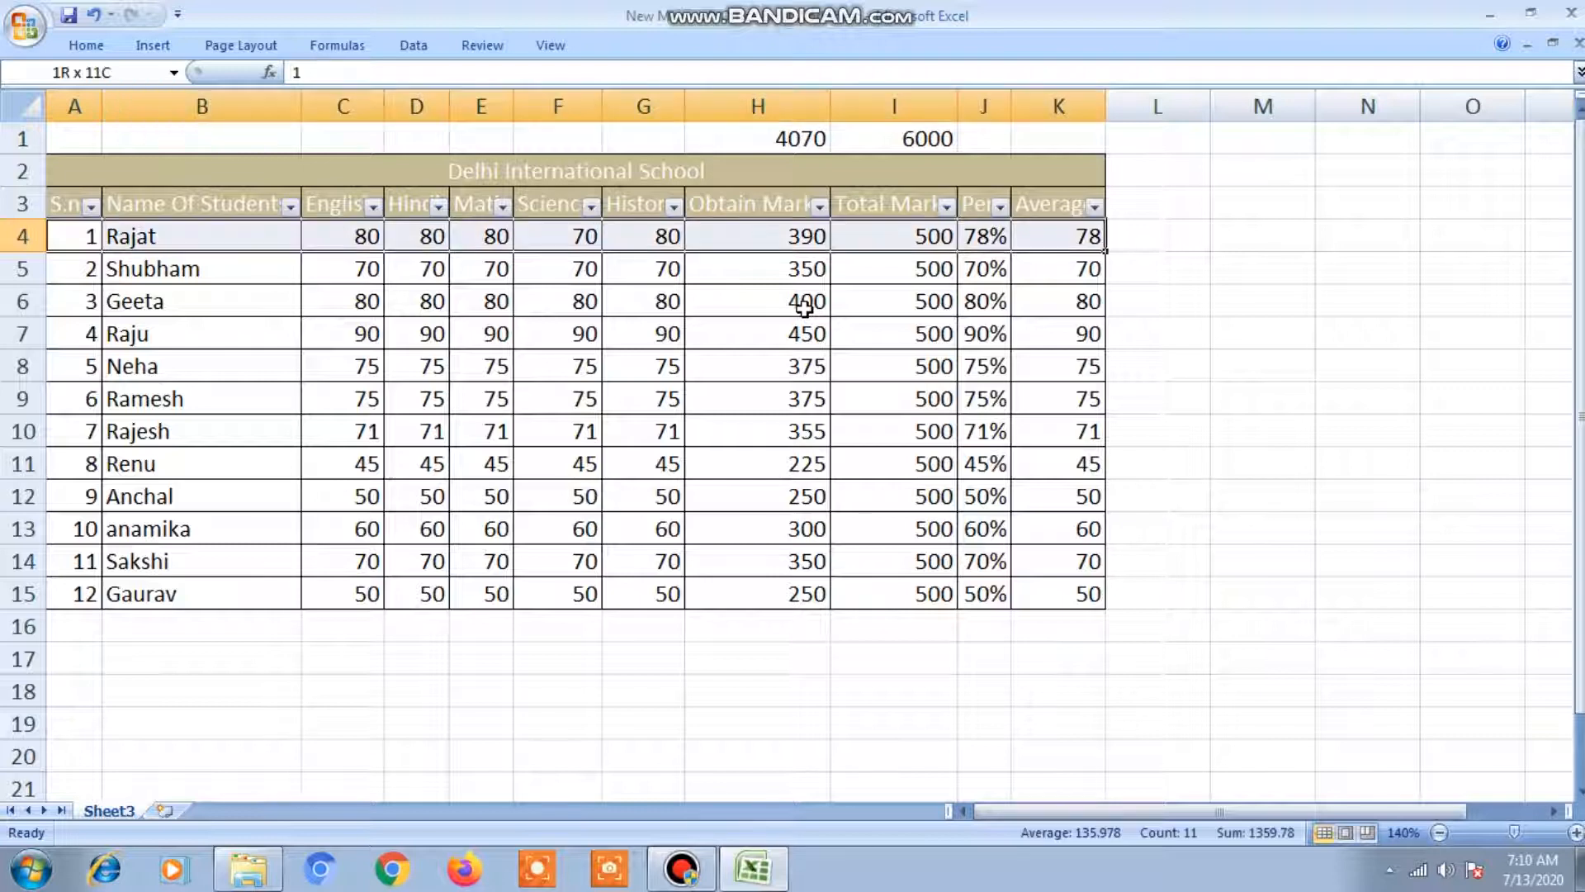
{"action": "key", "text": "ctrl+shift+Down"}
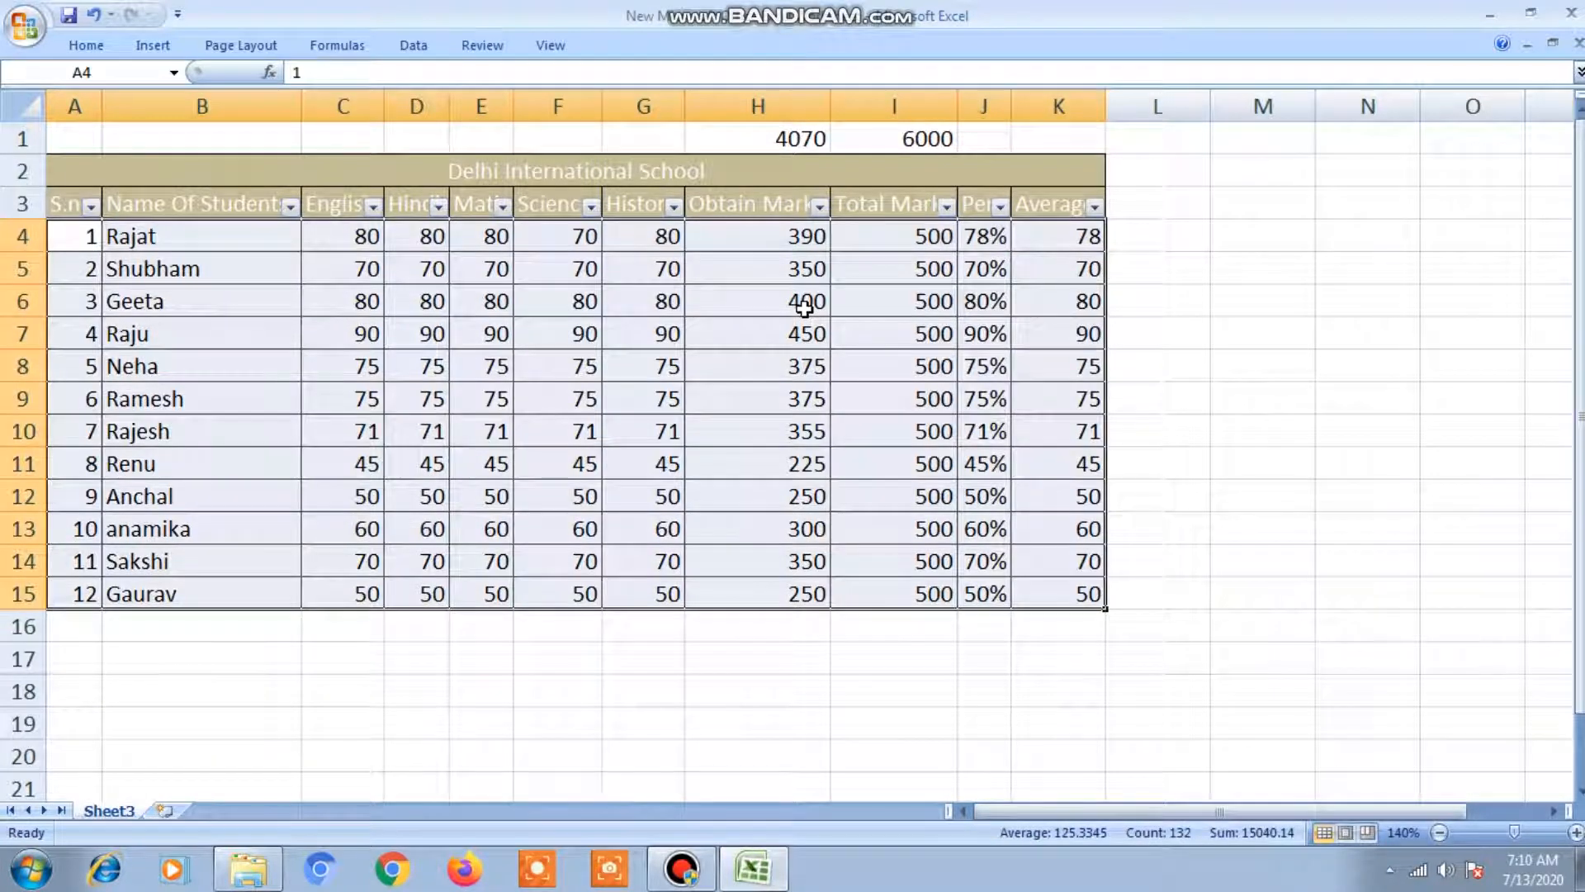
{"action": "key", "text": "ctrl+c"}
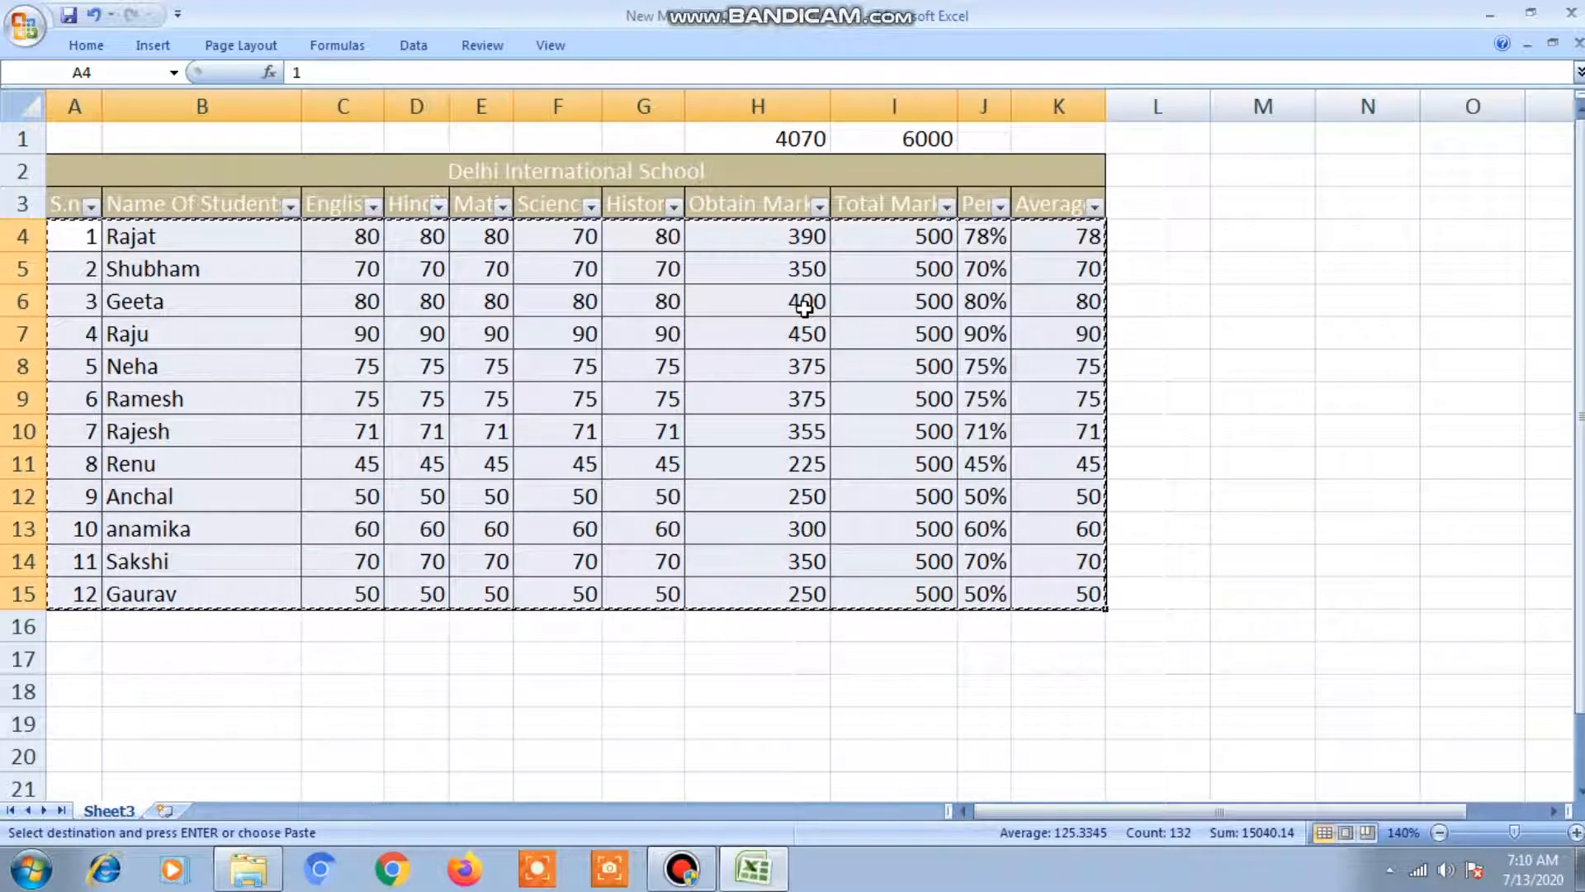
Enter the copy shortcut note beside the table headers, with CTRL + in L3 and Copy in M3
{"action": "left_click", "coordinate": [1182, 198]}
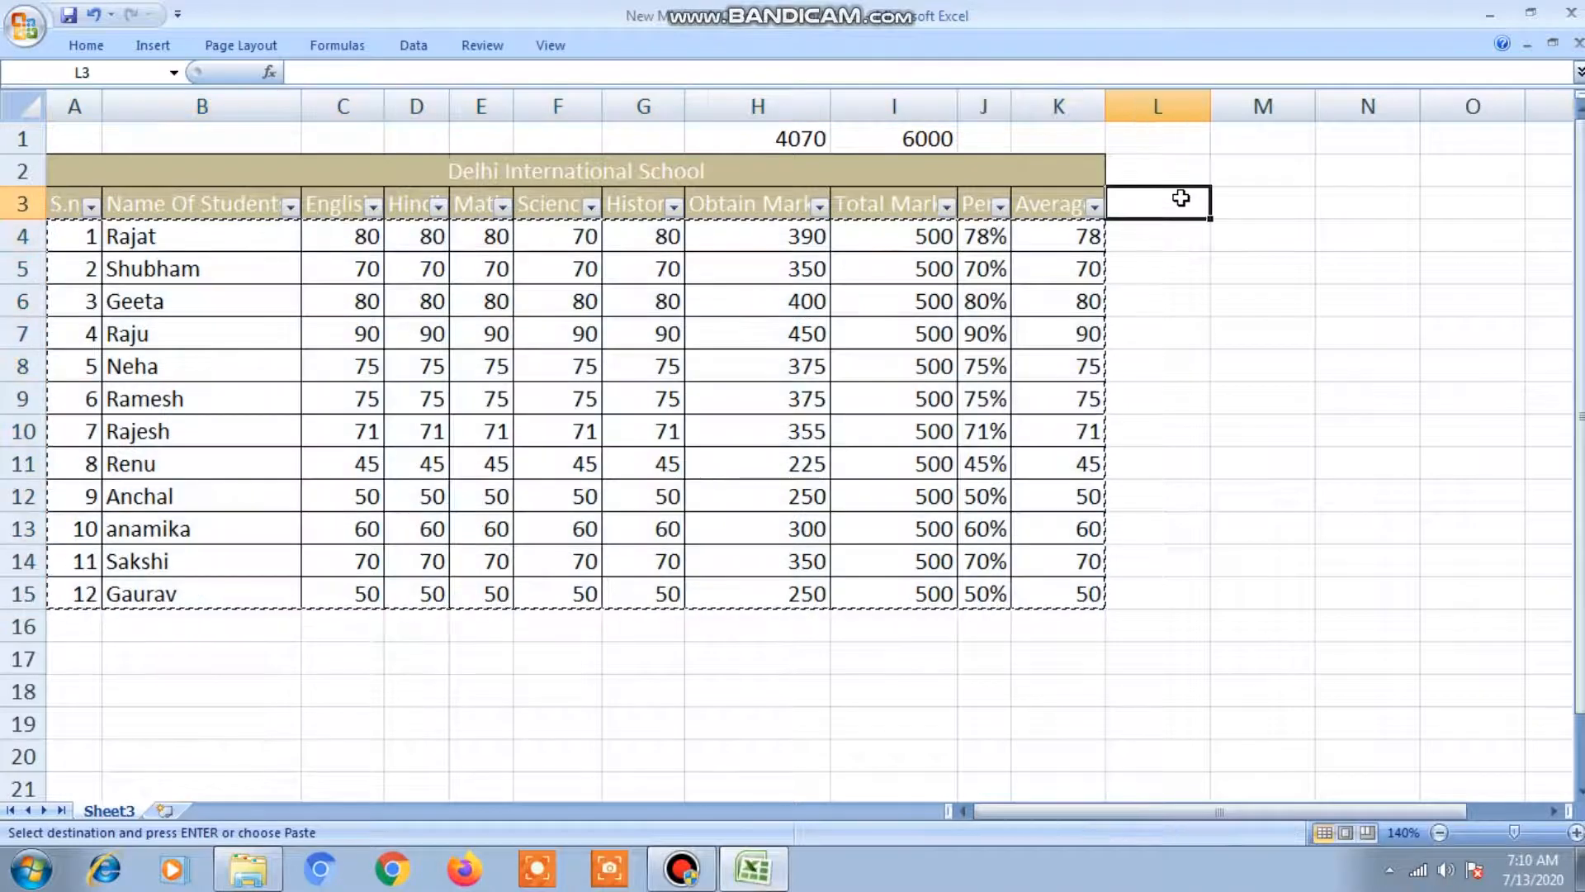
{"action": "type", "text": "CT"}
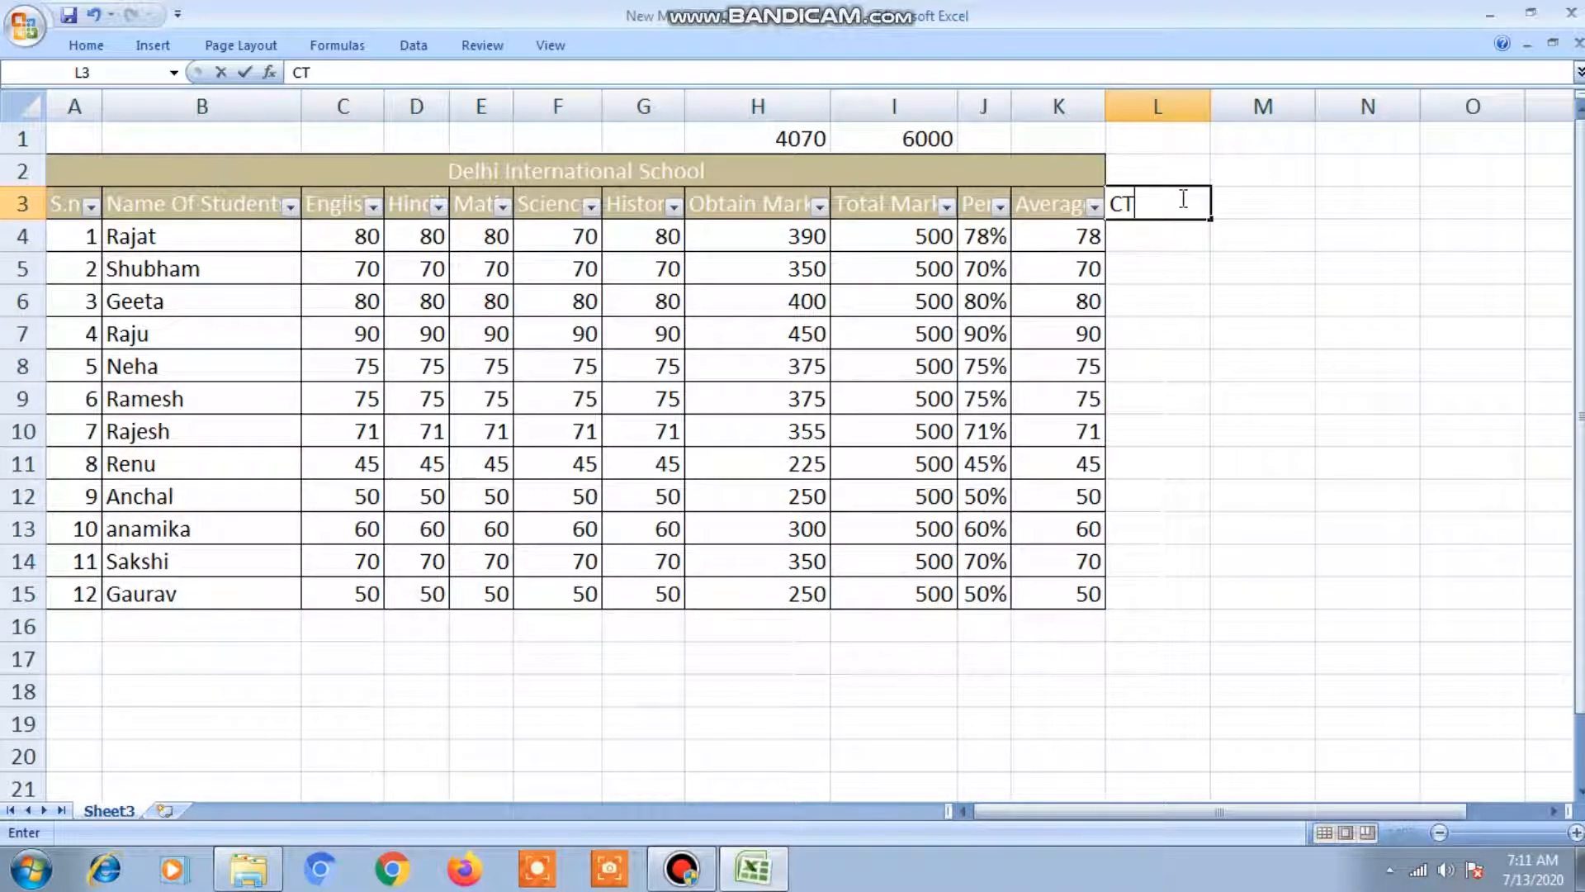
{"action": "type", "text": "RL +"}
{"action": "key", "text": "Tab"}
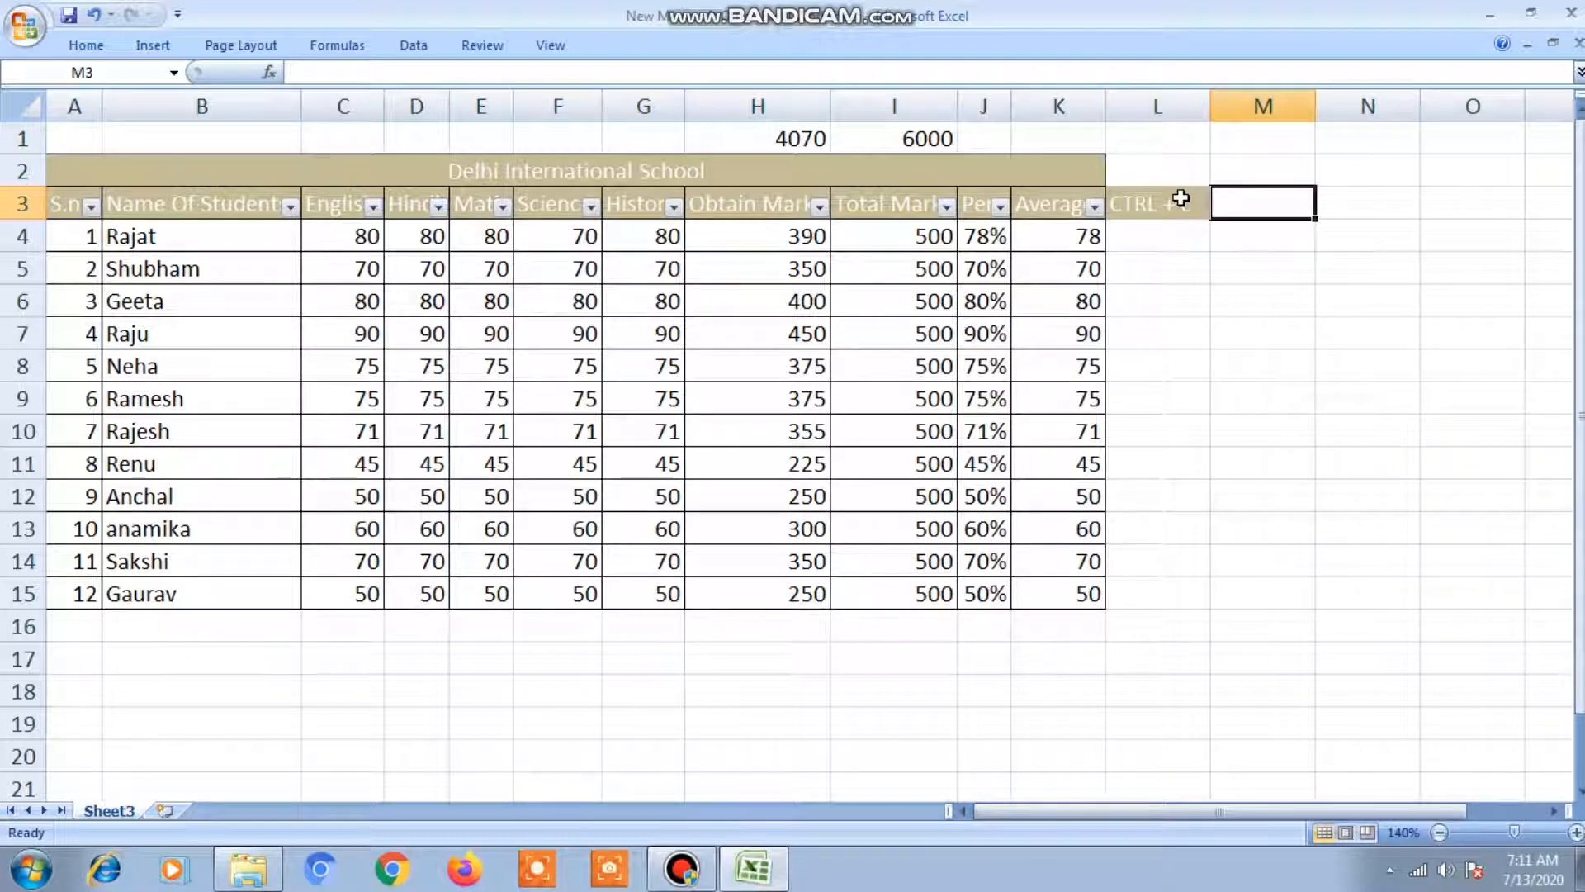
{"action": "type", "text": "Copy"}
{"action": "key", "text": "Tab"}
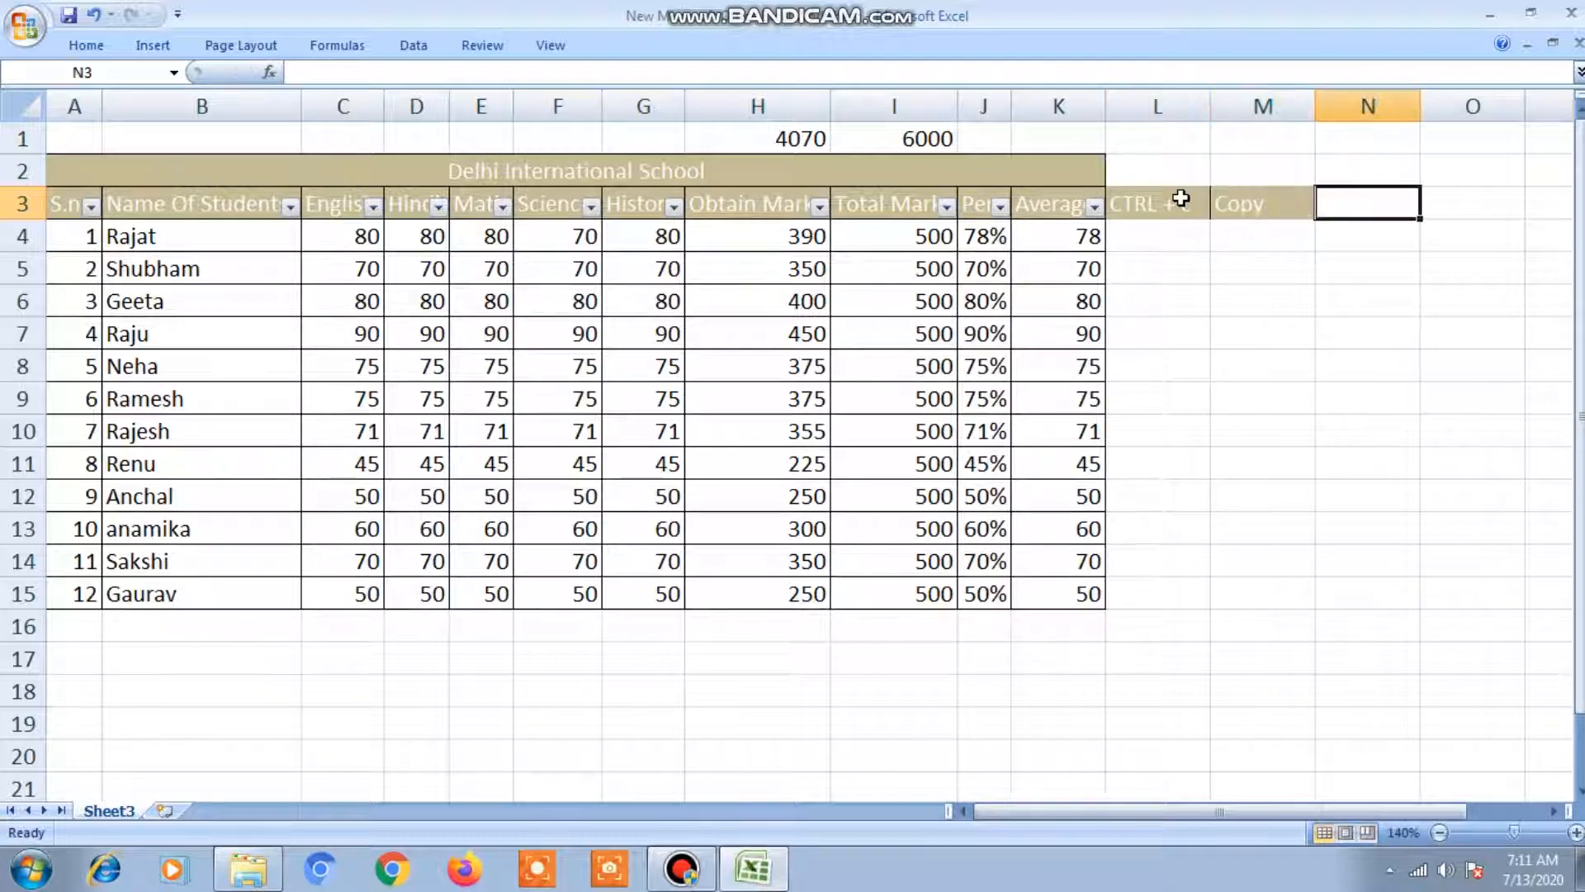
Select the student rows A4:K15 and copy them
{"action": "key", "text": "Return"}
{"action": "key", "text": "Left"}
{"action": "key", "text": "Left"}
{"action": "key", "text": "Left"}
{"action": "key", "text": "Left"}
{"action": "key", "text": "Left"}
{"action": "key", "text": "Left"}
{"action": "key", "text": "Left"}
{"action": "key", "text": "Left"}
{"action": "key", "text": "Left"}
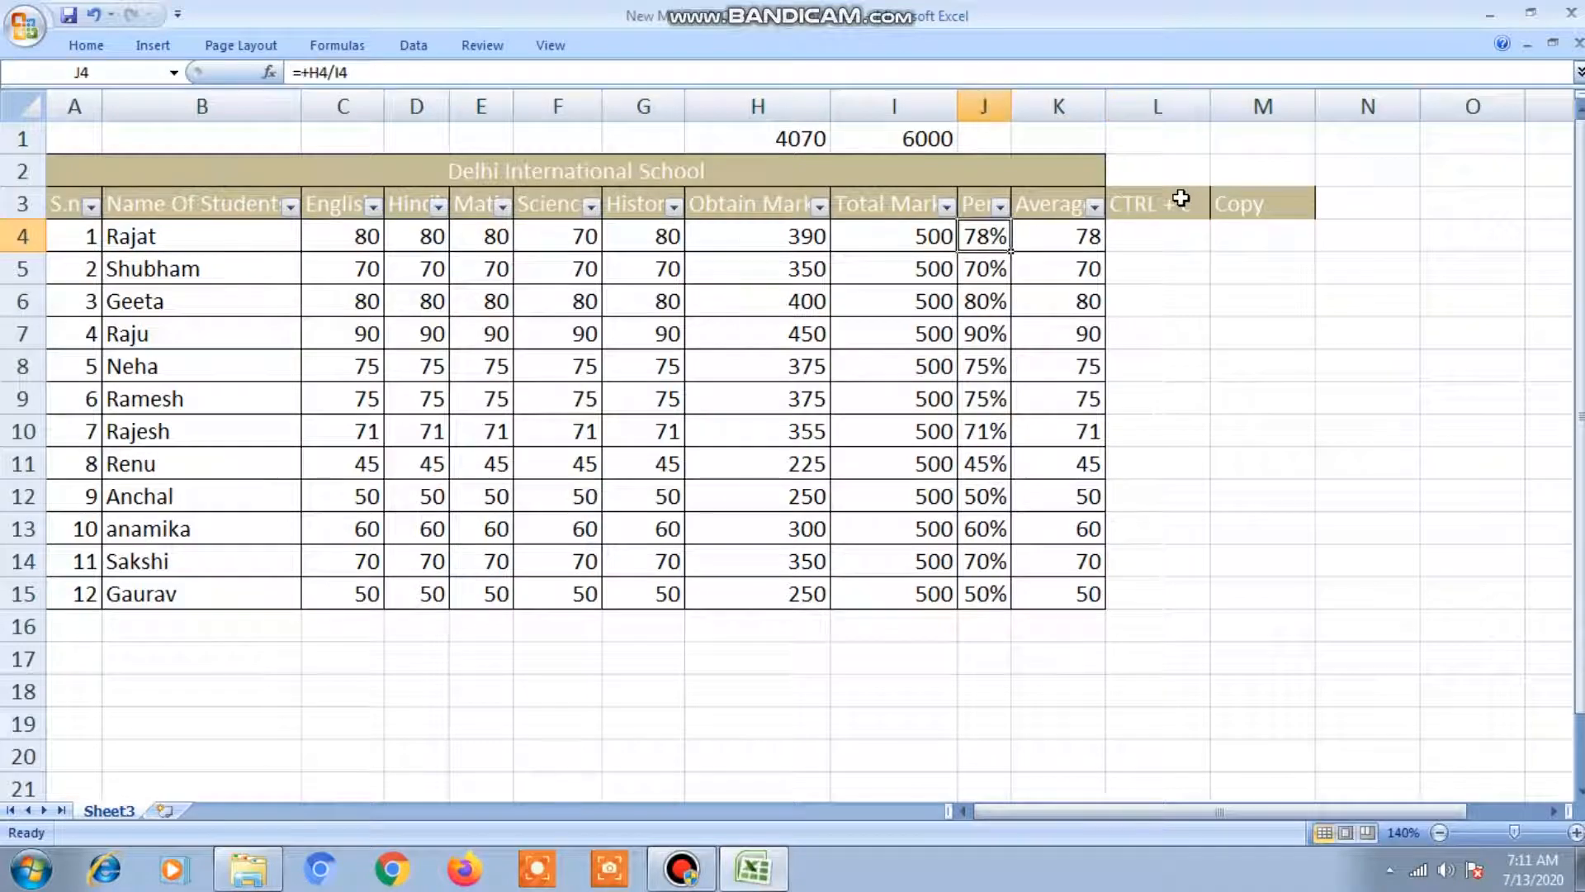
{"action": "key", "text": "Left"}
{"action": "key", "text": "Left"}
{"action": "key", "text": "ctrl+shift+Right"}
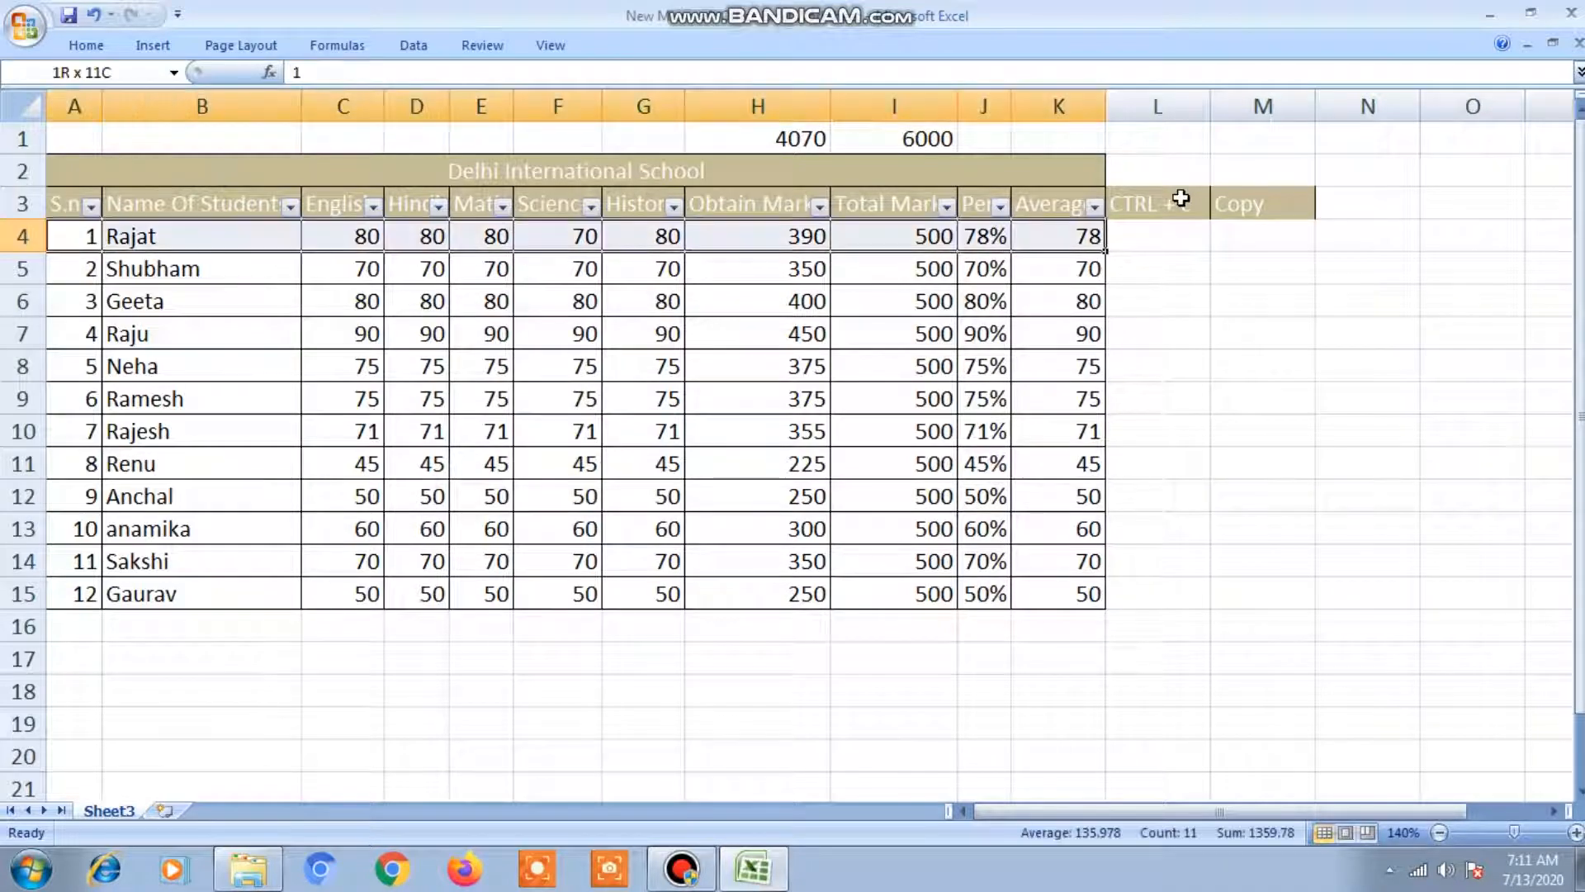
{"action": "key", "text": "ctrl+shift+Down"}
{"action": "key", "text": "ctrl+c"}
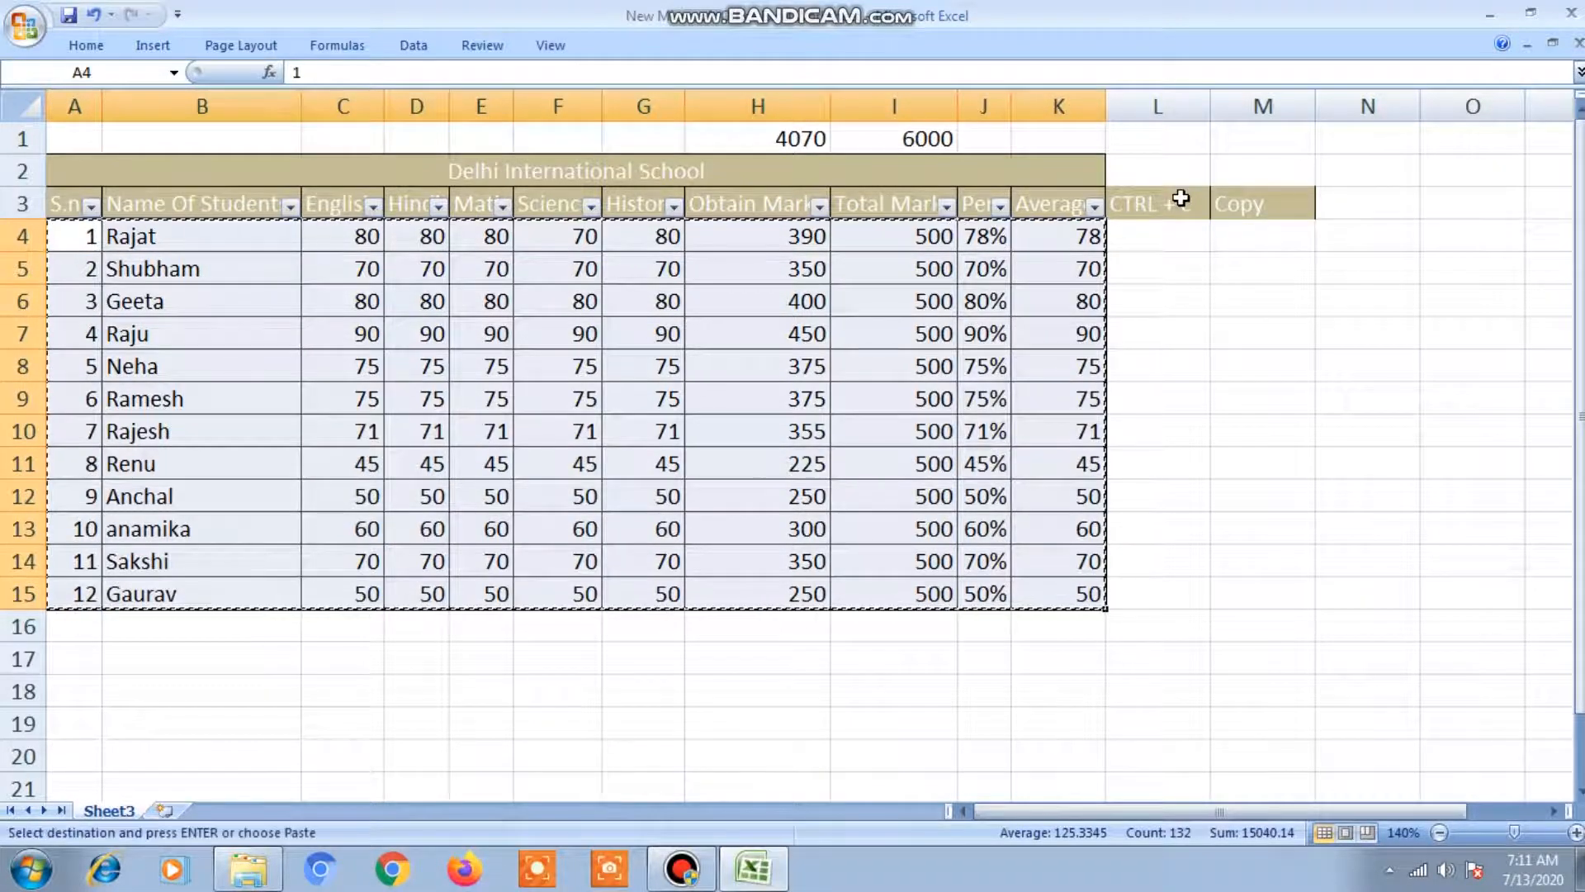
Paste the copied student rows directly below the table, starting at A16
{"action": "key", "text": "Down"}
{"action": "key", "text": "Down"}
{"action": "key", "text": "Down"}
{"action": "key", "text": "Down"}
{"action": "key", "text": "Down"}
{"action": "key", "text": "Down"}
{"action": "key", "text": "Down"}
{"action": "key", "text": "Down"}
{"action": "key", "text": "Down"}
{"action": "key", "text": "Down"}
{"action": "key", "text": "Down"}
{"action": "key", "text": "Down"}
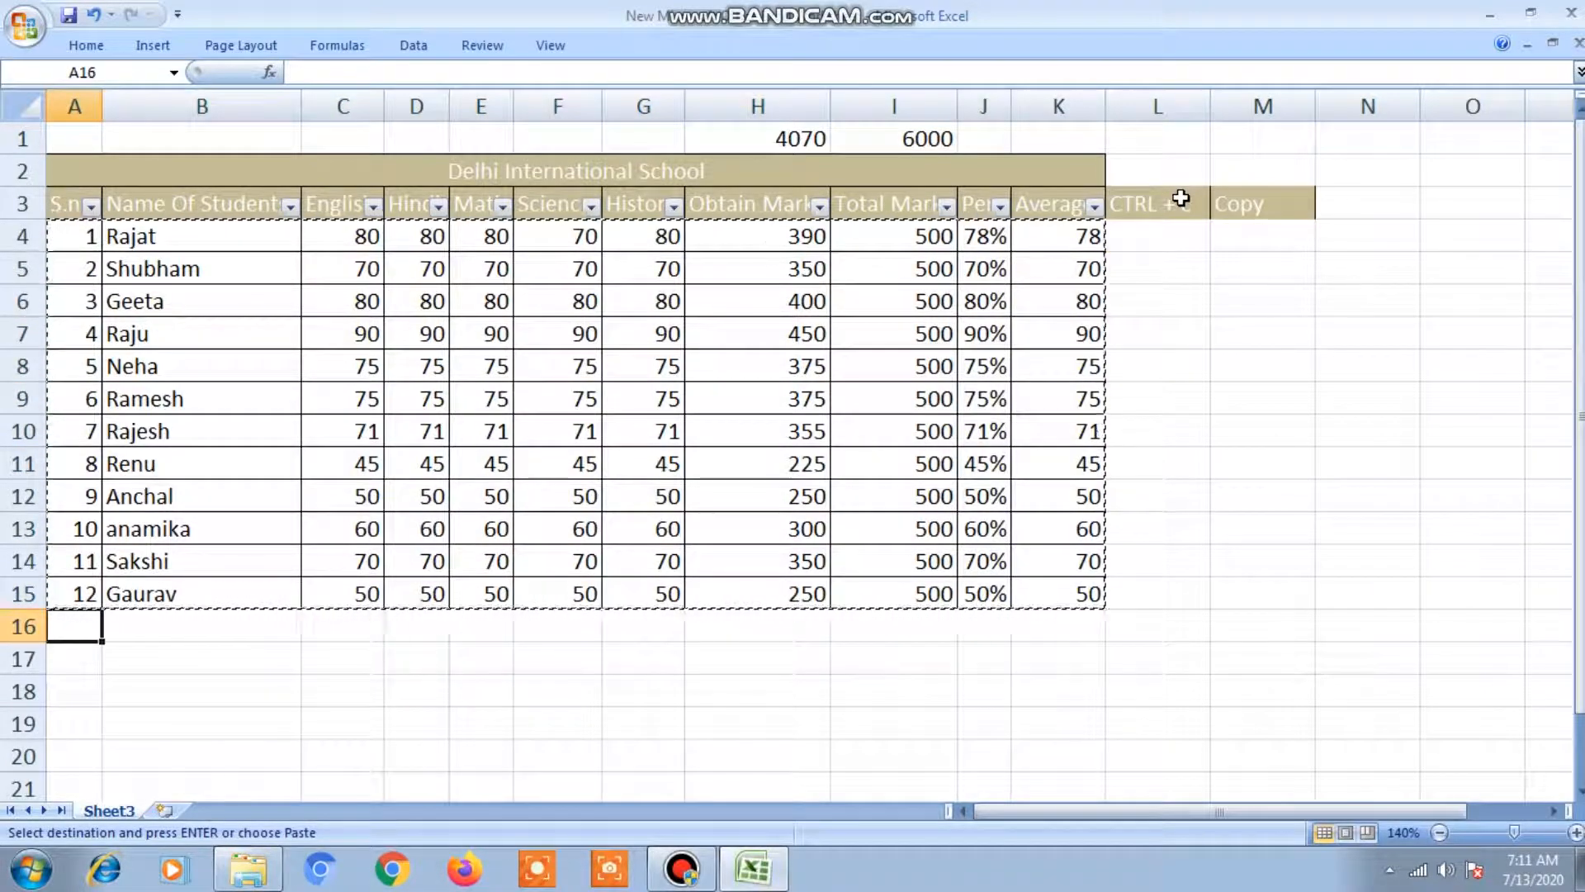
{"action": "key", "text": "Return"}
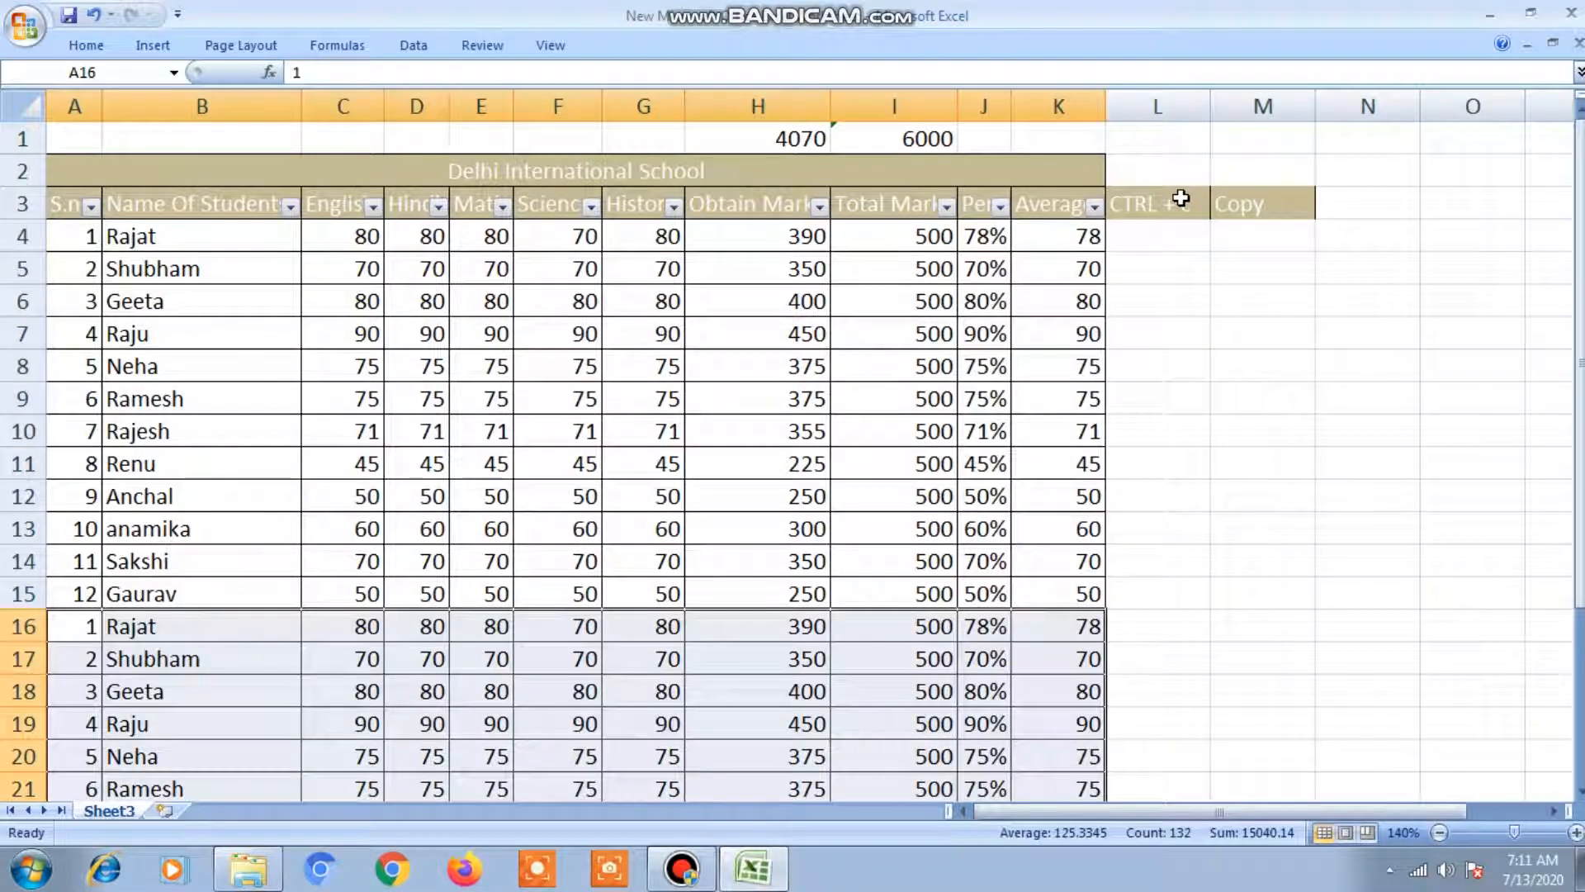
Enter the word enter in N3, beside the Copy note
{"action": "key", "text": "Right"}
{"action": "key", "text": "Right"}
{"action": "key", "text": "Right"}
{"action": "key", "text": "Up"}
{"action": "key", "text": "Up"}
{"action": "key", "text": "Up"}
{"action": "key", "text": "Up"}
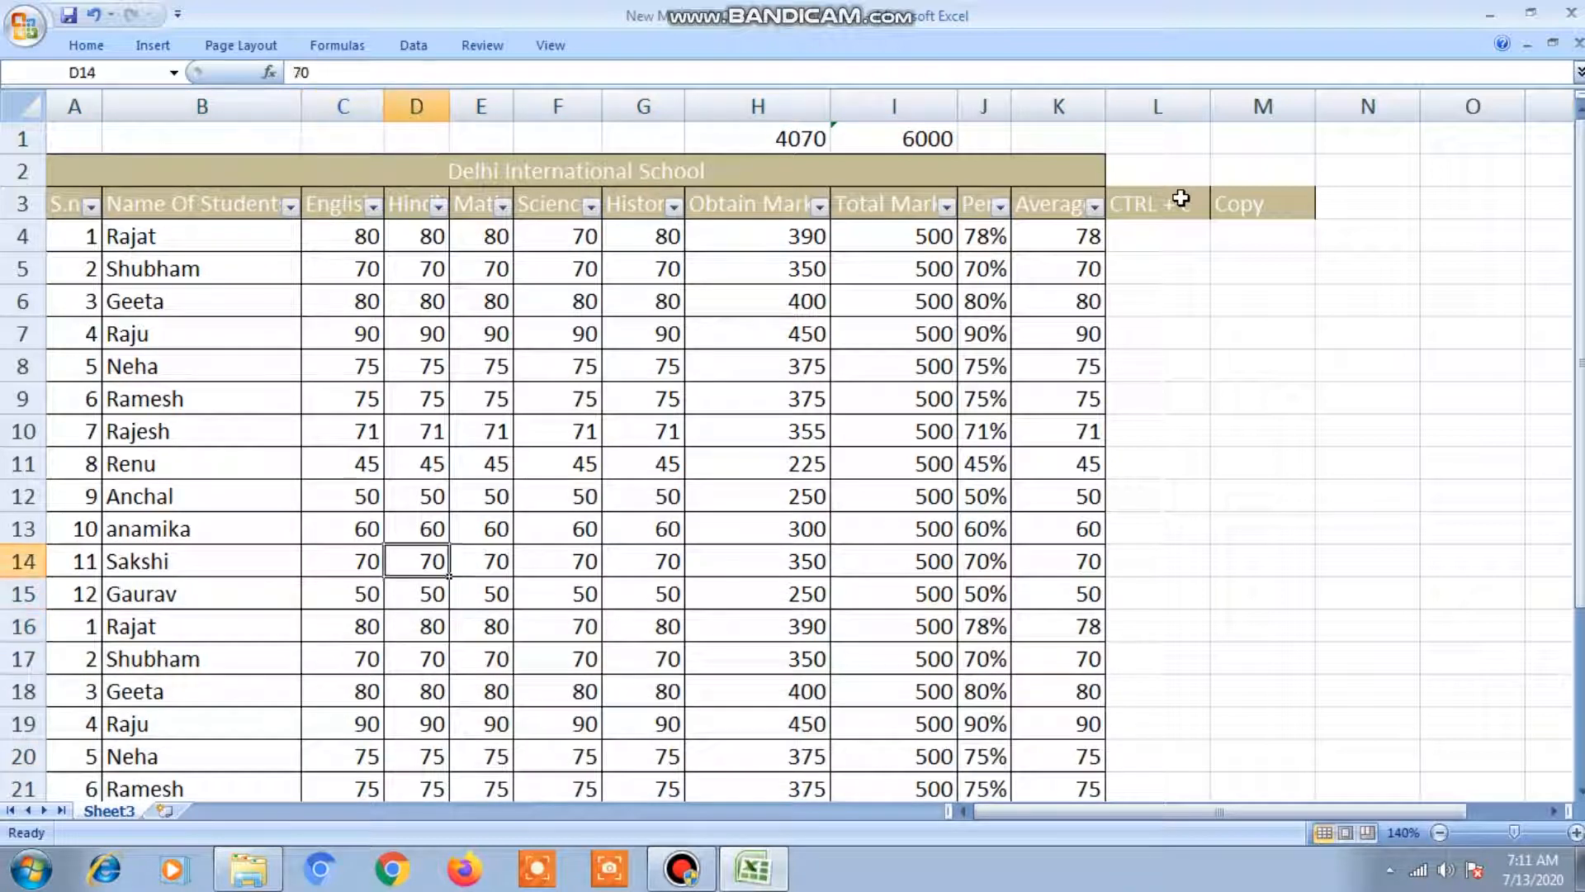
{"action": "key", "text": "Right"}
{"action": "key", "text": "Right"}
{"action": "key", "text": "Right"}
{"action": "key", "text": "Right"}
{"action": "key", "text": "Right"}
{"action": "key", "text": "Right"}
{"action": "key", "text": "Right"}
{"action": "key", "text": "Right"}
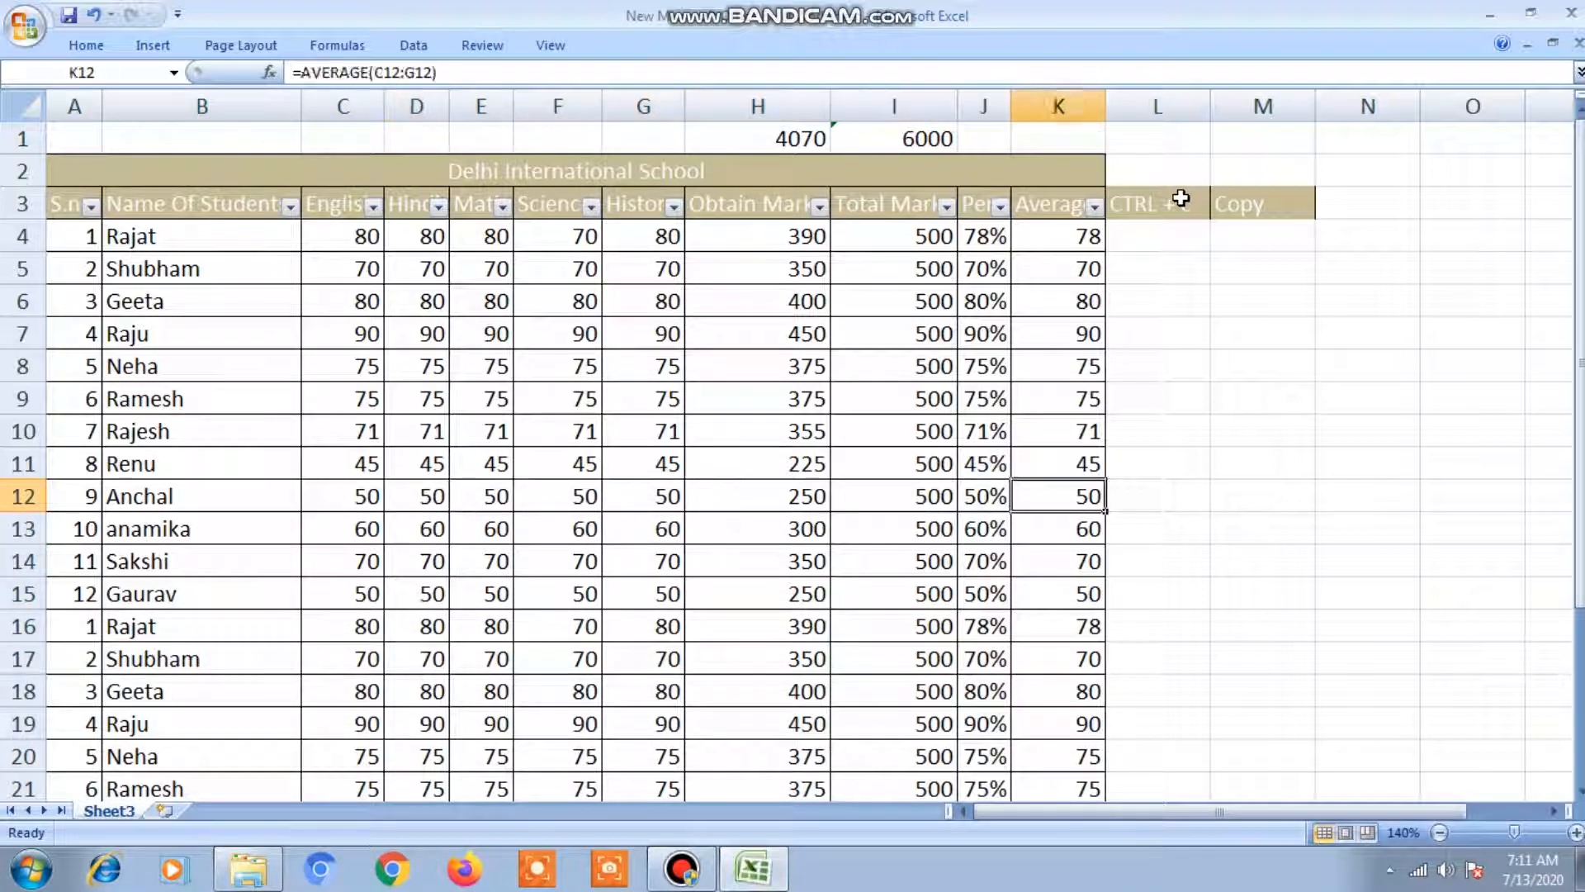
{"action": "left_click", "coordinate": [1180, 198]}
{"action": "key", "text": "Right"}
{"action": "key", "text": "Right"}
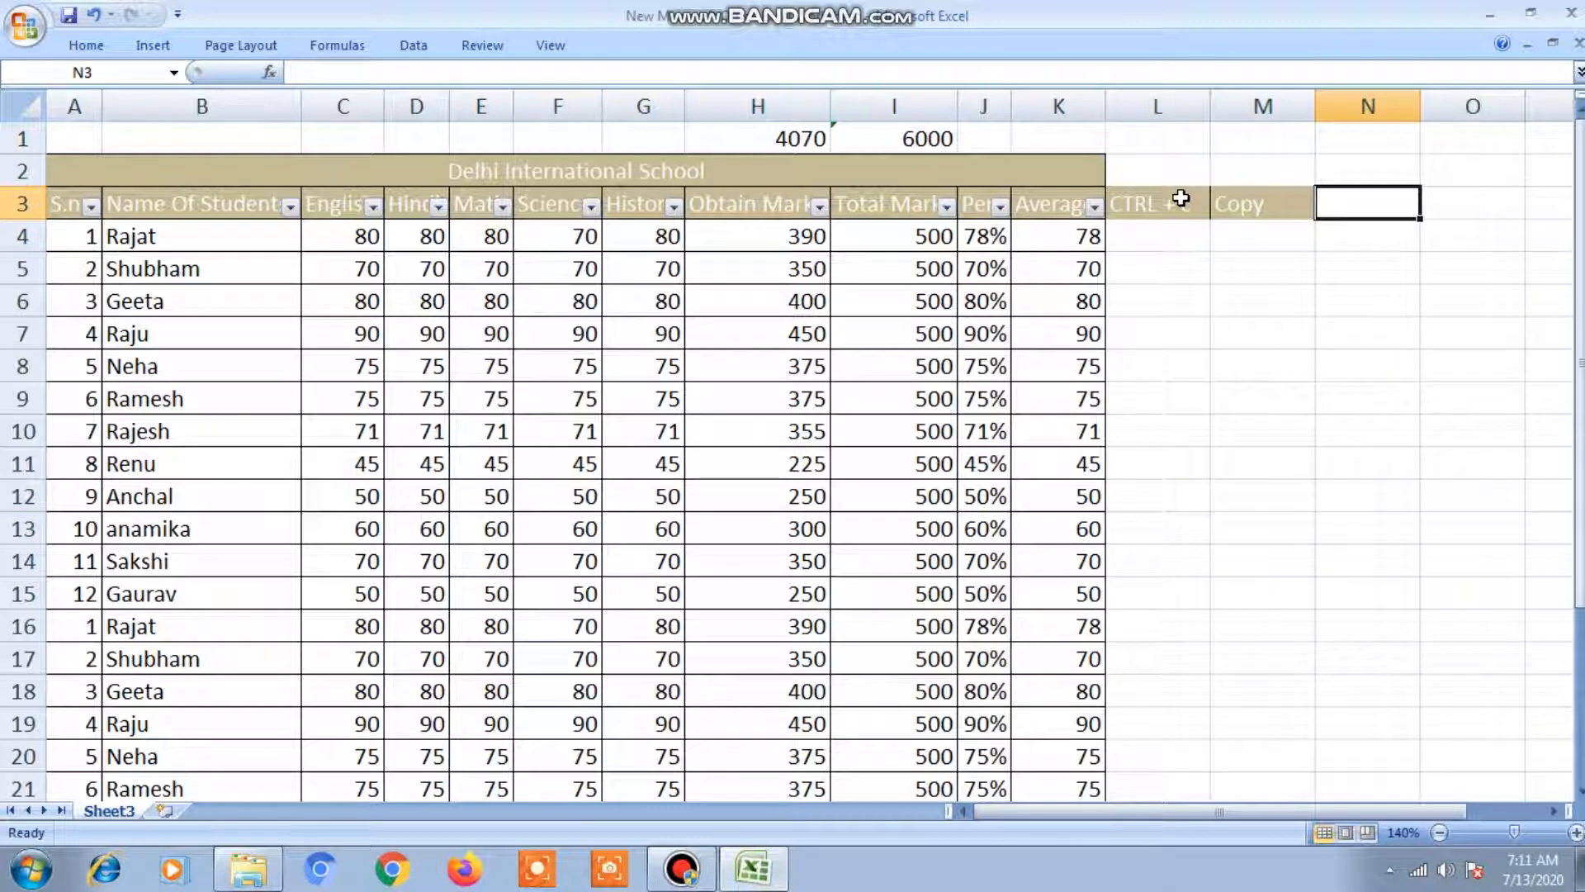
{"action": "type", "text": "enter"}
{"action": "key", "text": "Tab"}
{"action": "key", "text": "Return"}
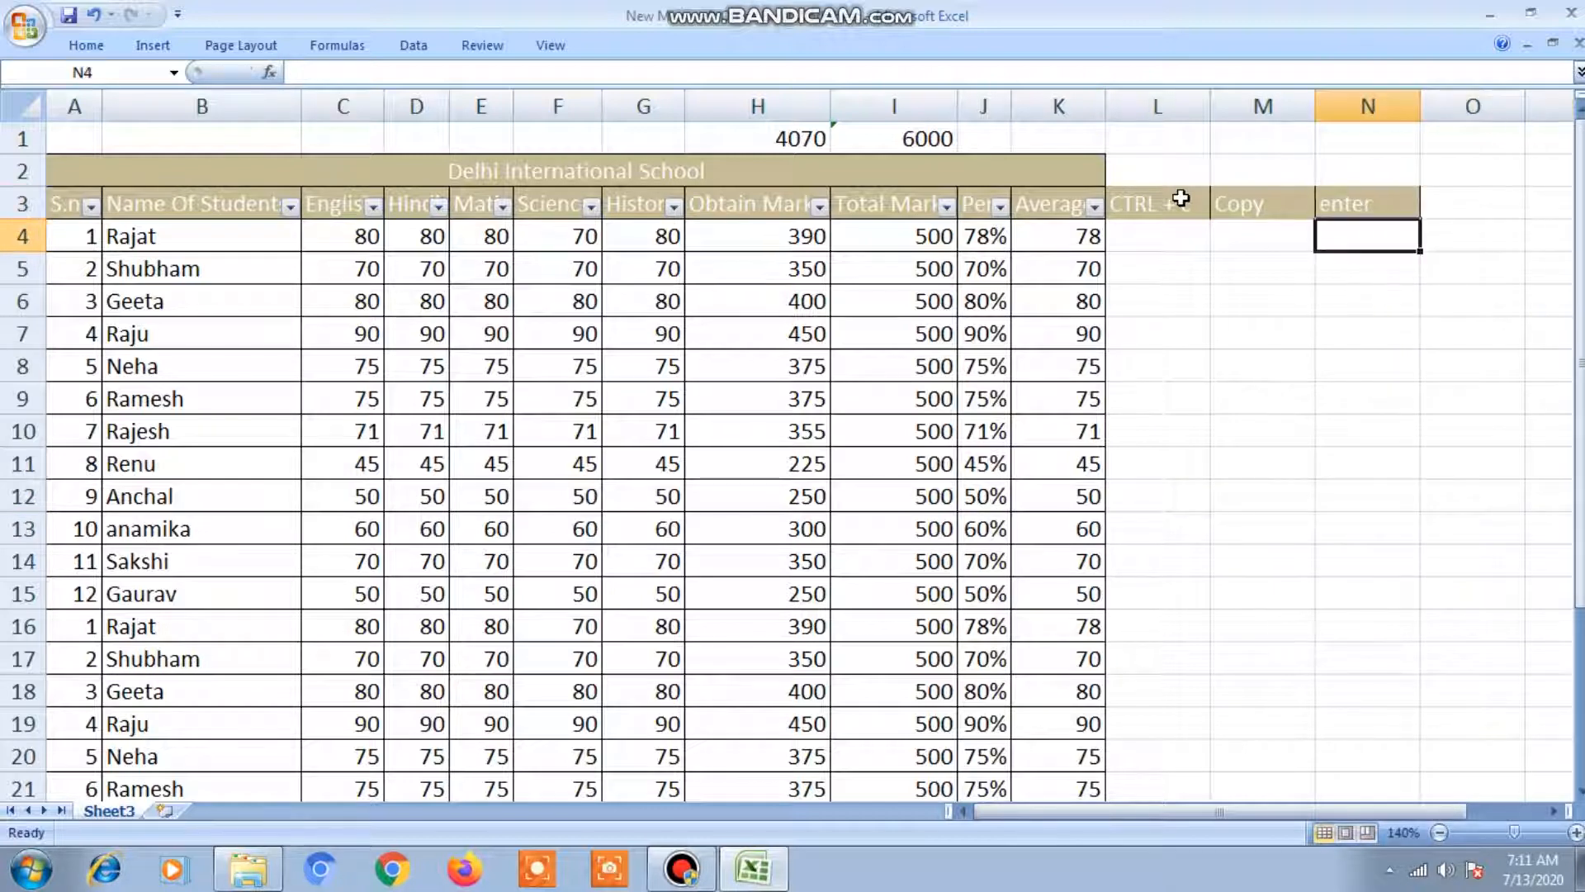
{"action": "key", "text": "Left"}
{"action": "key", "text": "Left"}
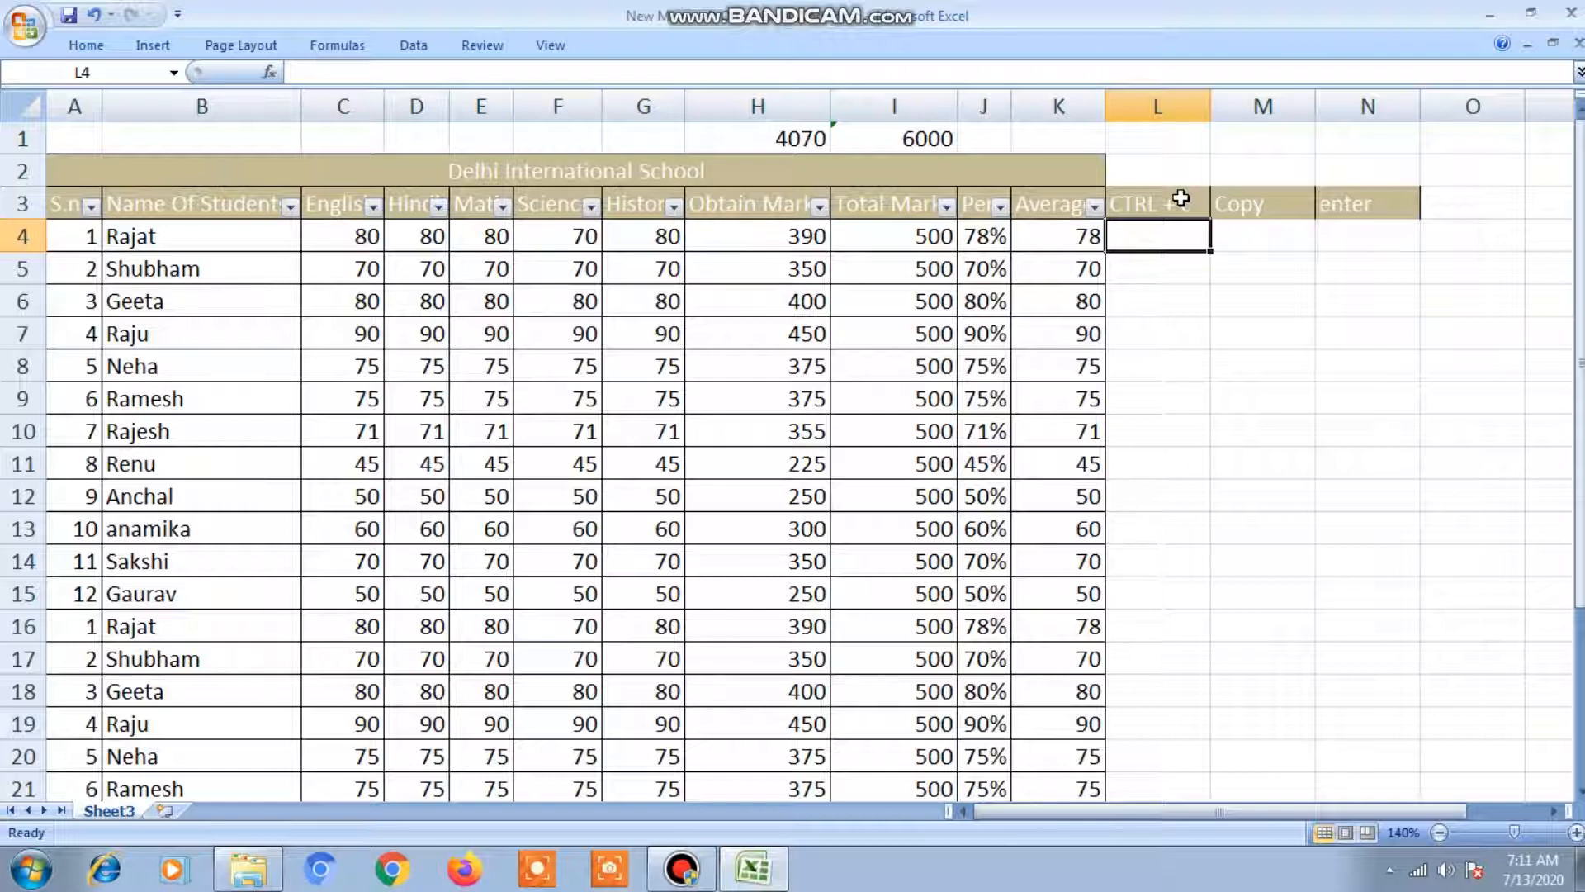
Enter the paste shortcut note below the copy note, with CTRL + V in L4 and Paste in M4
{"action": "type", "text": "CT"}
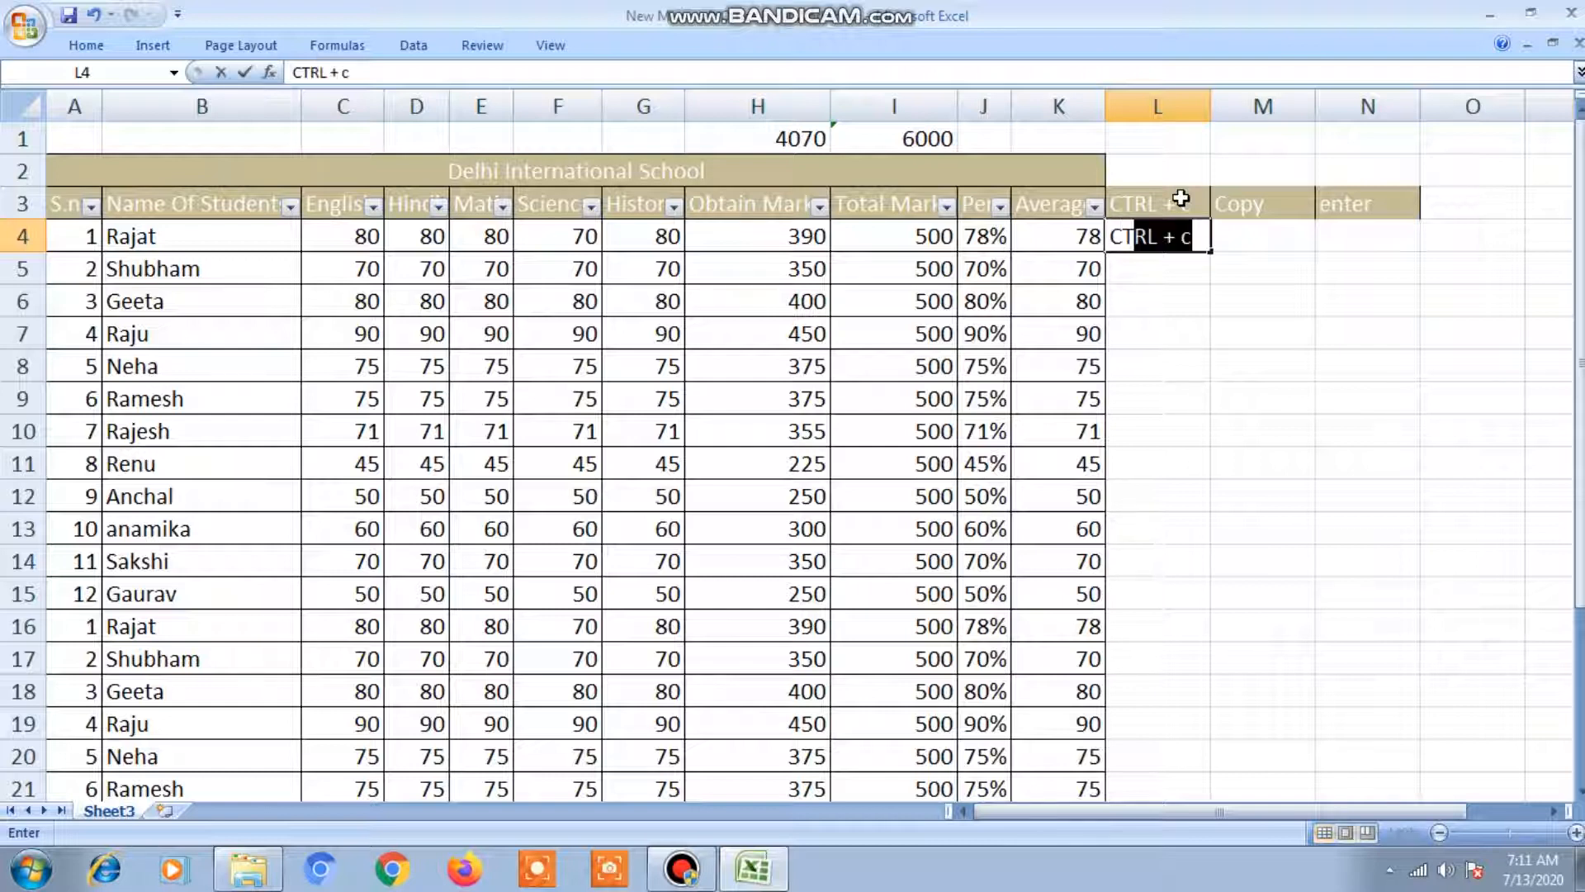
{"action": "type", "text": "RL "}
{"action": "type", "text": "+ V"}
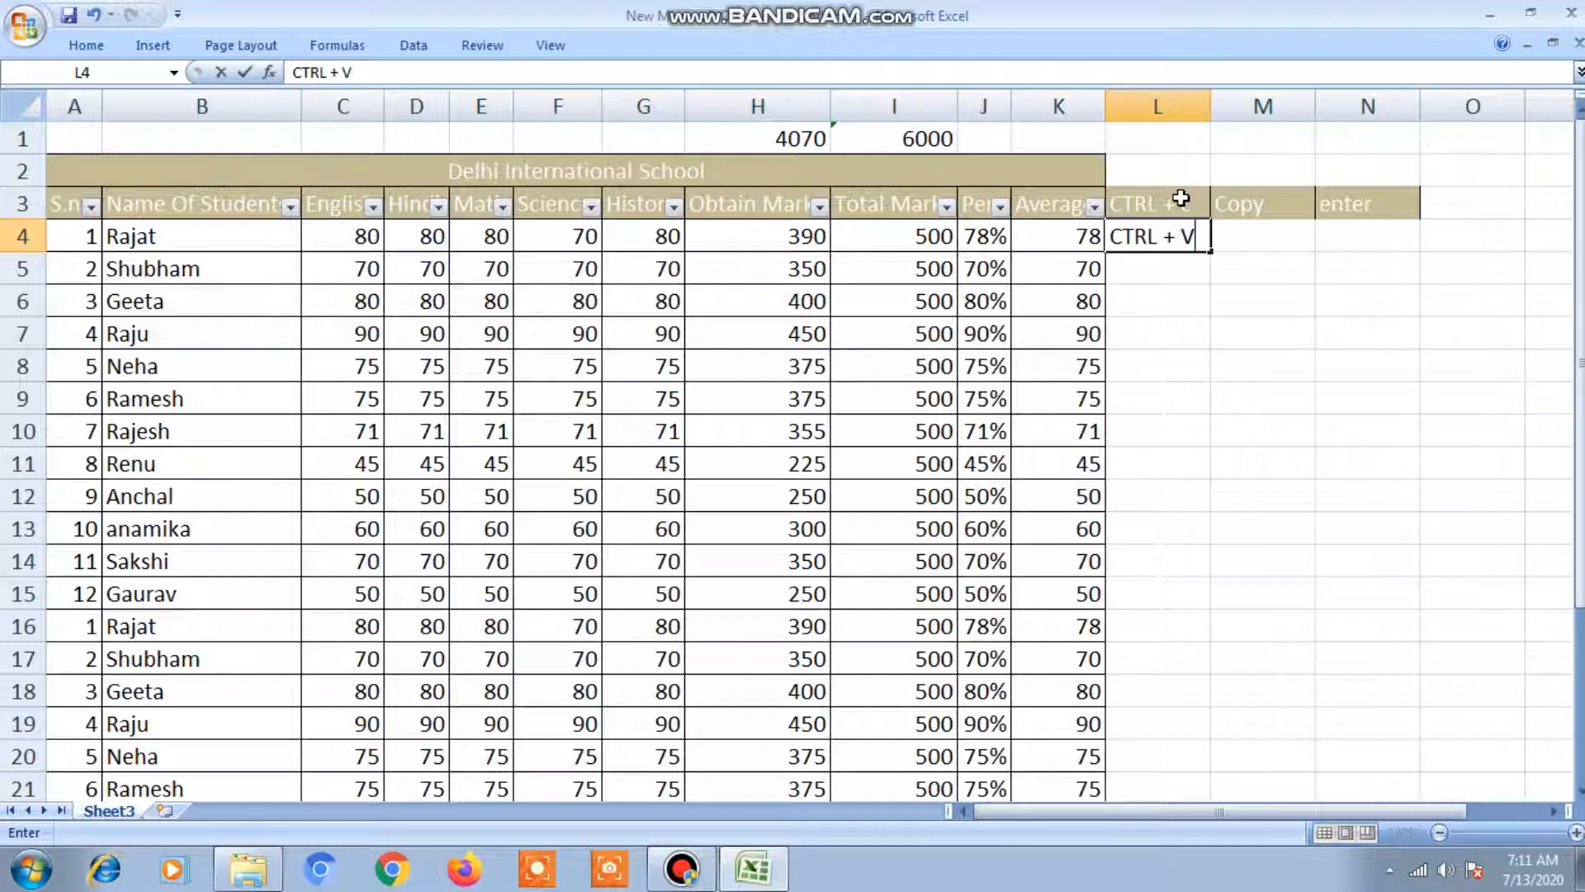
{"action": "key", "text": "Tab"}
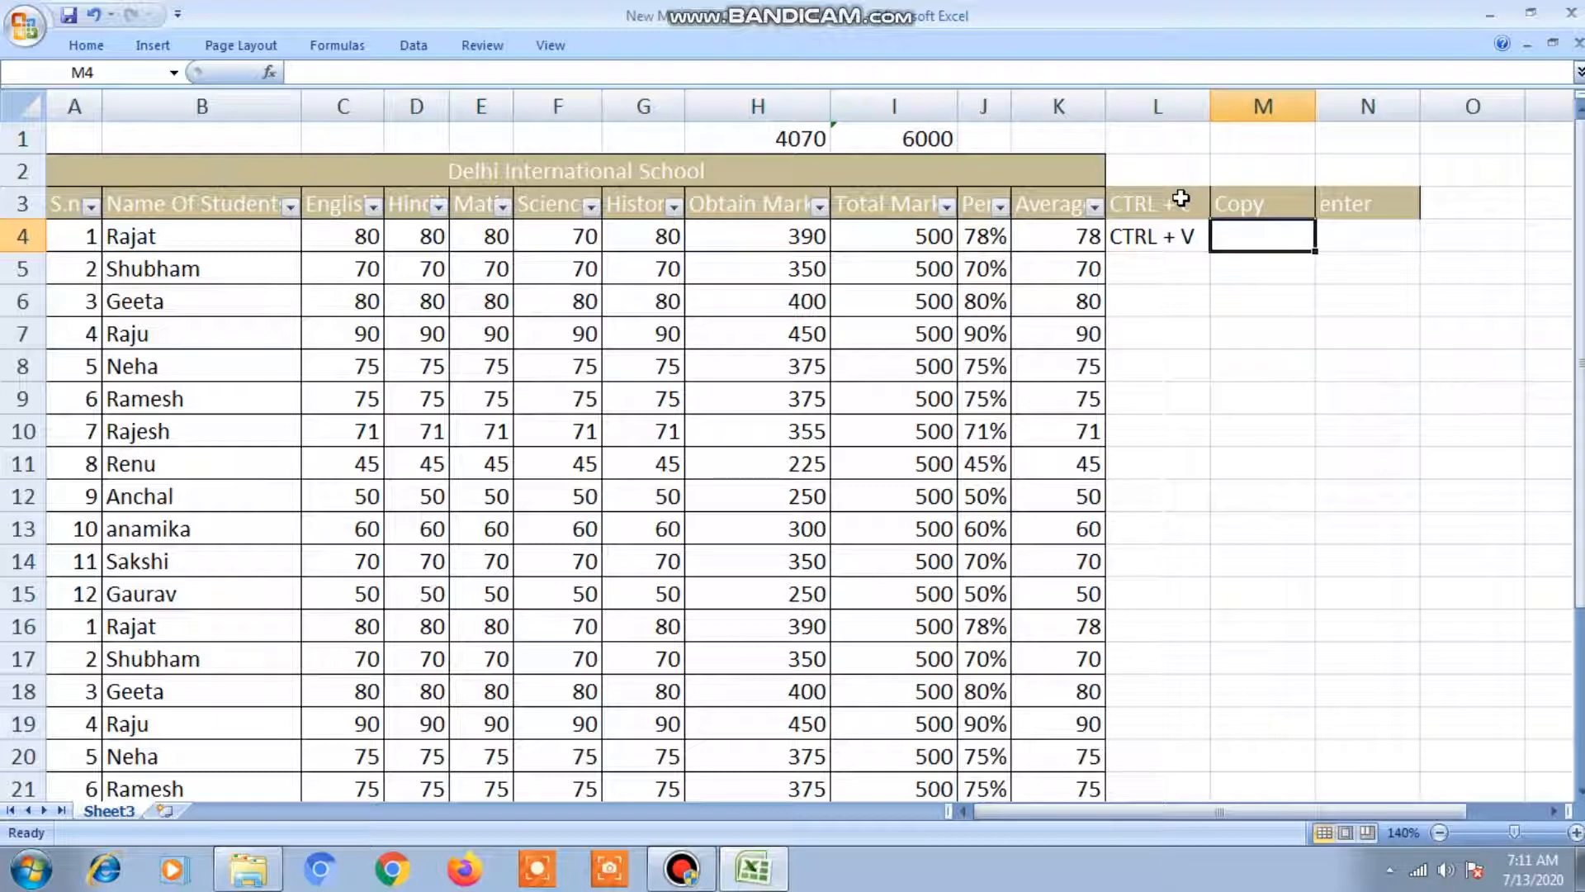
{"action": "type", "text": "Paste"}
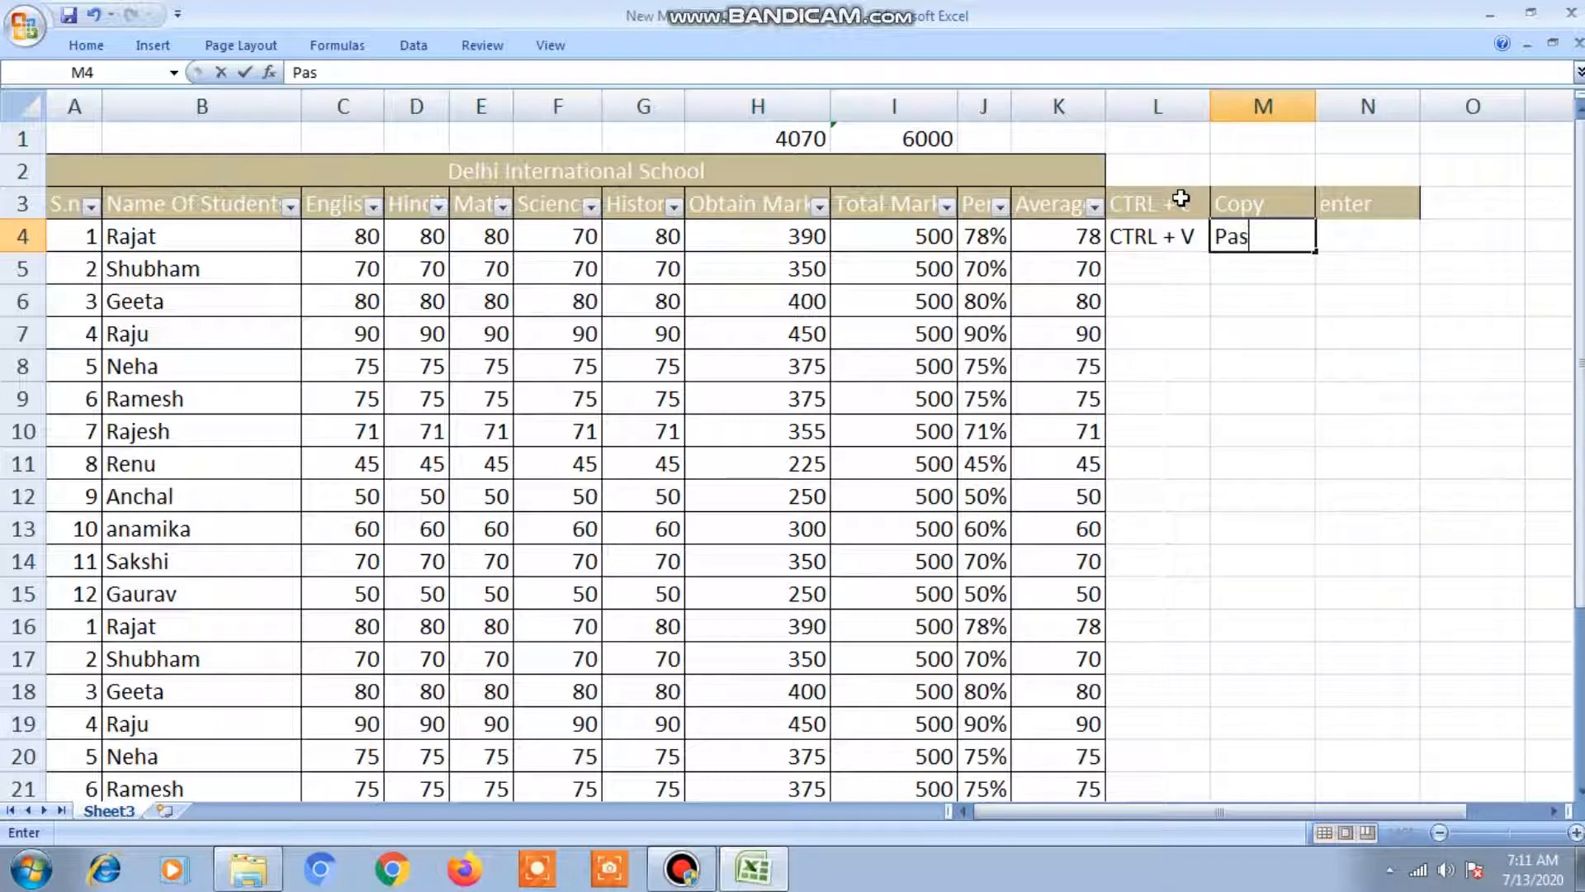
{"action": "key", "text": "Tab"}
Select the first six student rows, A4:K9, and copy them
{"action": "key", "text": "Down"}
{"action": "key", "text": "Up"}
{"action": "key", "text": "Left"}
{"action": "key", "text": "Left"}
{"action": "key", "text": "Left"}
{"action": "key", "text": "Left"}
{"action": "key", "text": "Left"}
{"action": "key", "text": "Left"}
{"action": "key", "text": "Left"}
{"action": "key", "text": "Left"}
{"action": "key", "text": "Left"}
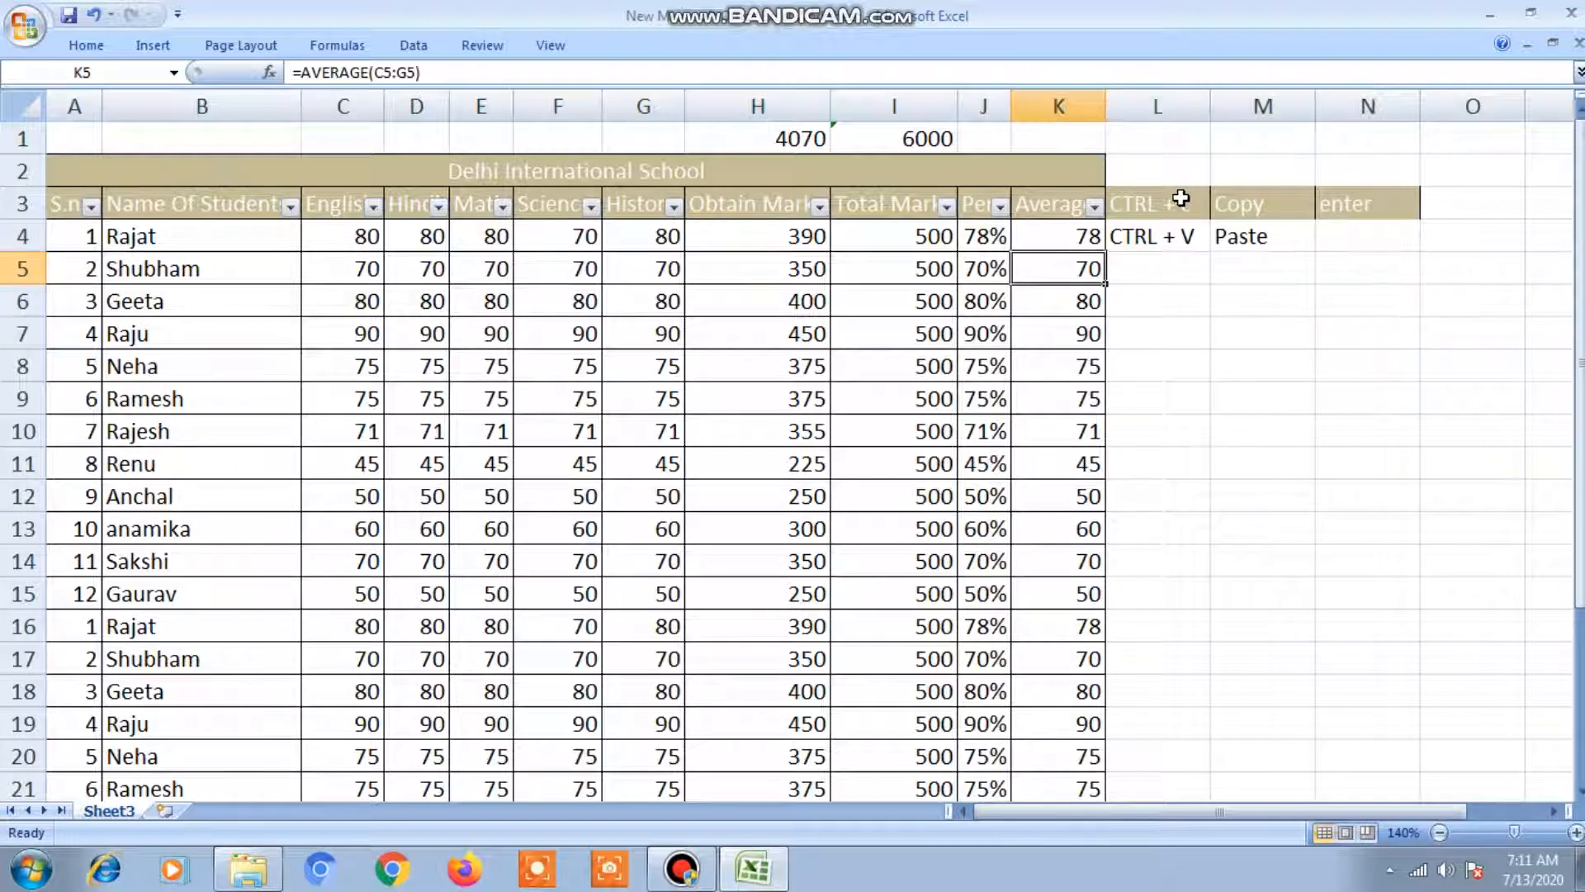
{"action": "key", "text": "Left"}
{"action": "key", "text": "Left"}
{"action": "key", "text": "Left"}
{"action": "key", "text": "Left"}
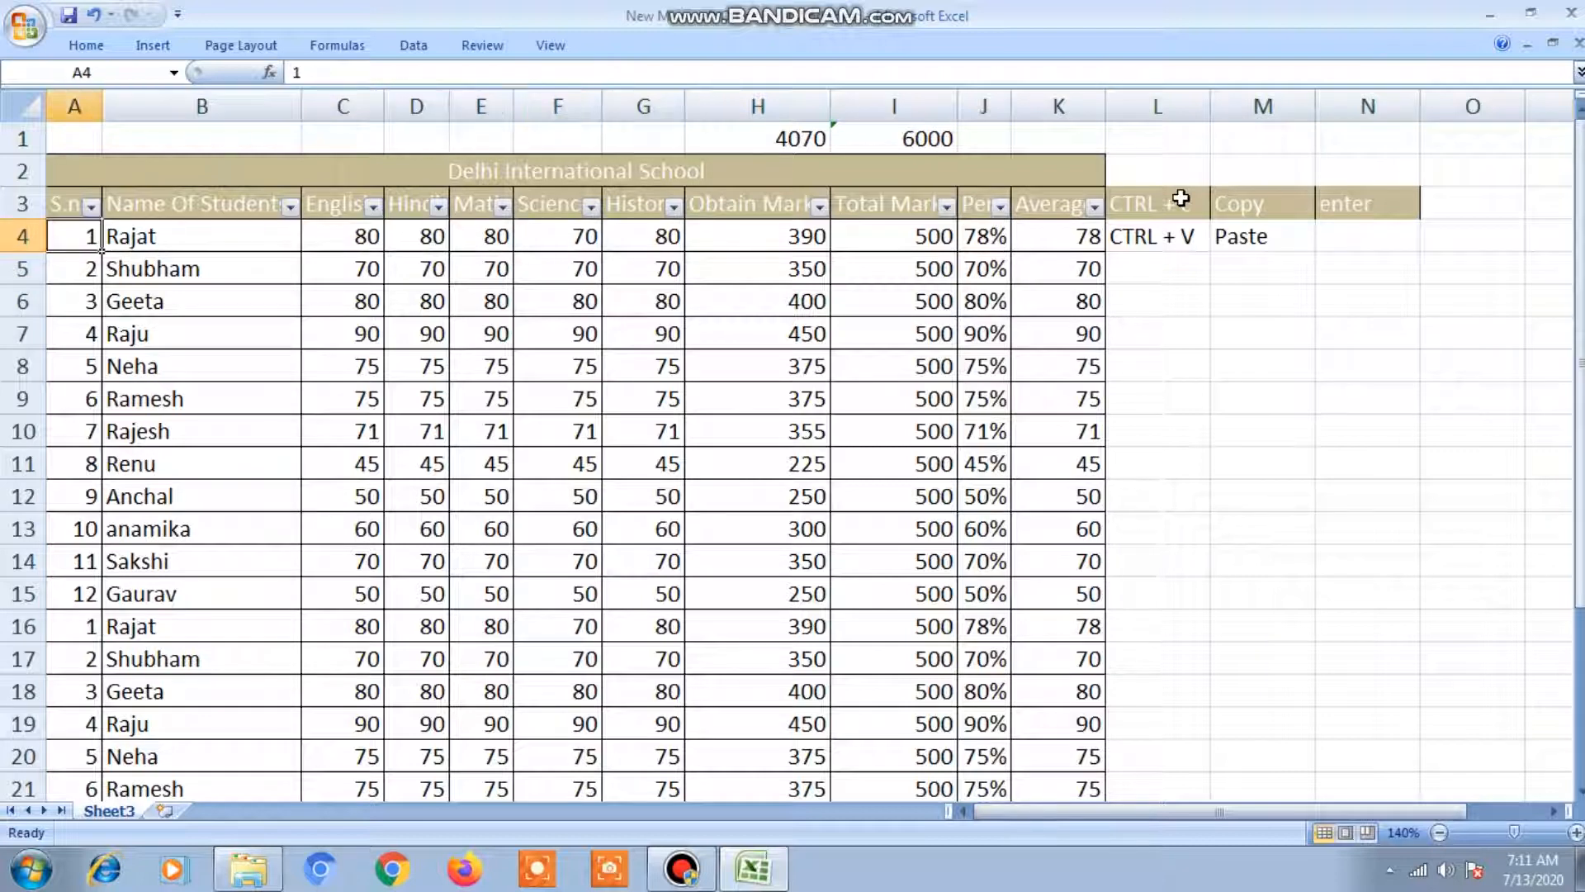
{"action": "key", "text": "shift+Right"}
{"action": "key", "text": "shift+Right"}
{"action": "key", "text": "shift+Right"}
{"action": "key", "text": "shift+Right"}
{"action": "key", "text": "shift+Right"}
{"action": "key", "text": "shift+Right"}
{"action": "key", "text": "shift+Right"}
{"action": "key", "text": "shift+Right"}
{"action": "key", "text": "shift+Right"}
{"action": "key", "text": "shift+Right"}
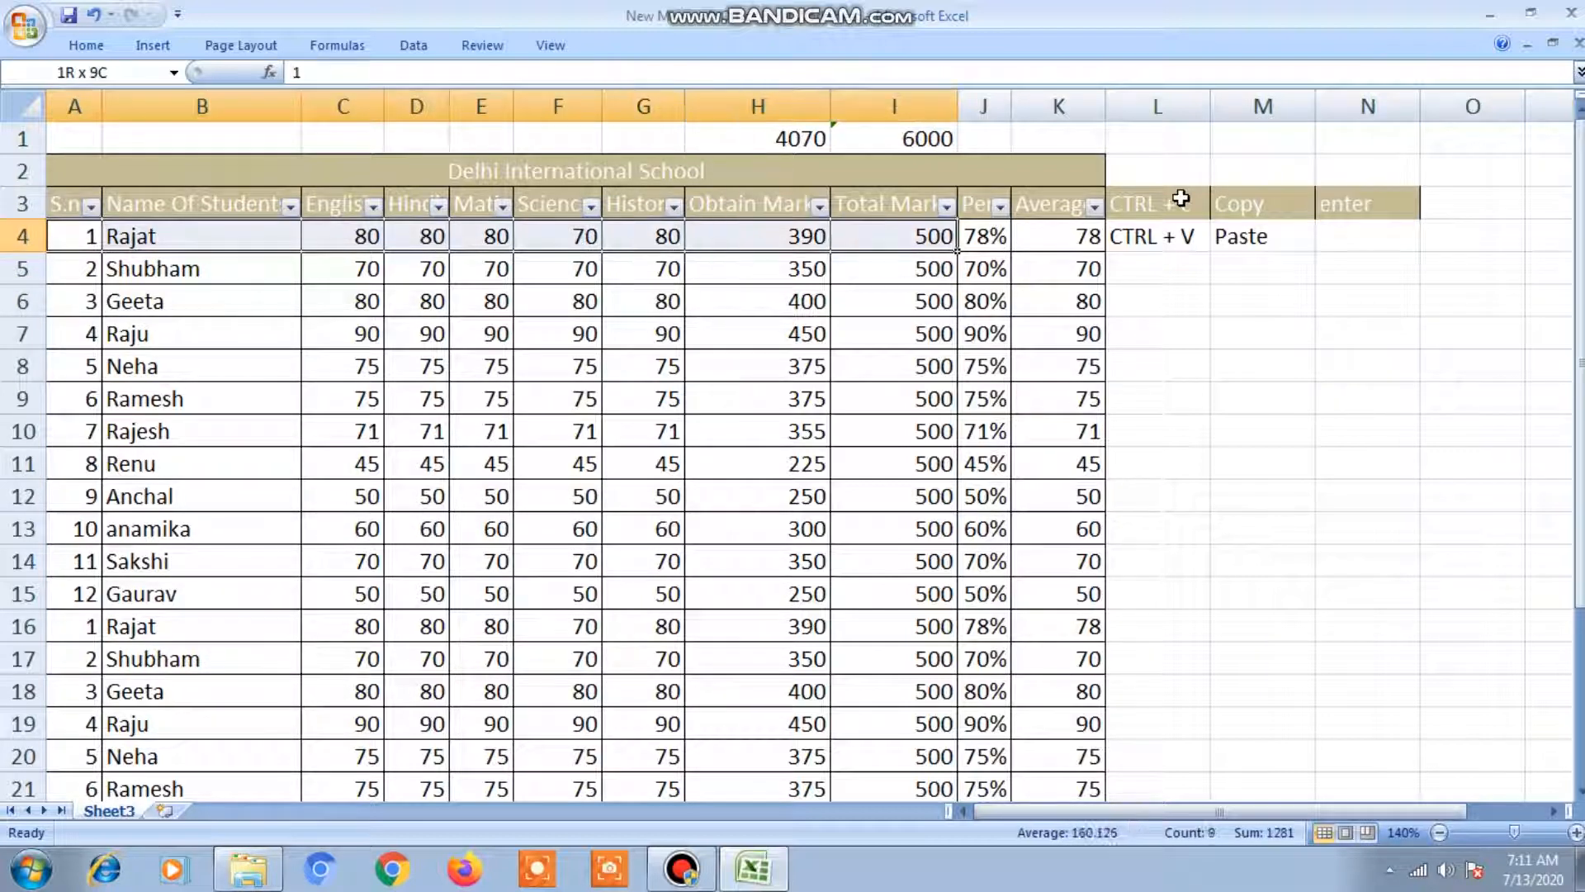
{"action": "key", "text": "shift+Down"}
{"action": "key", "text": "shift+Down"}
{"action": "key", "text": "shift+Down"}
{"action": "key", "text": "shift+Down"}
{"action": "key", "text": "shift+Down"}
{"action": "key", "text": "ctrl+c"}
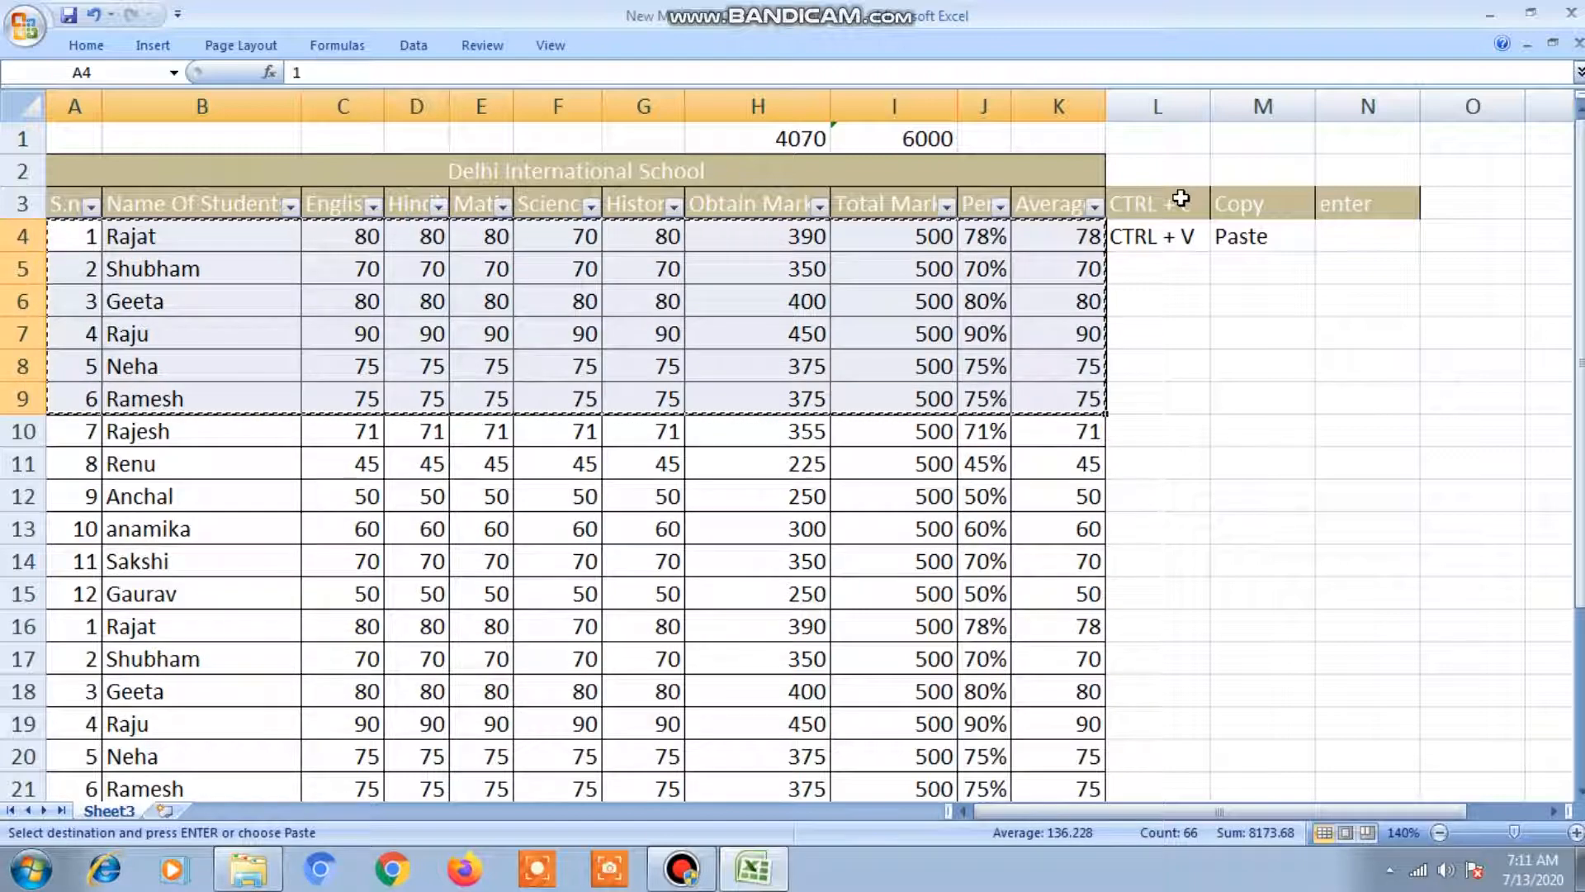
Paste the six copied student rows directly below the existing data, starting at A28
{"action": "key", "text": "Down"}
{"action": "key", "text": "Down"}
{"action": "key", "text": "Down"}
{"action": "key", "text": "Down"}
{"action": "key", "text": "Down"}
{"action": "key", "text": "Down"}
{"action": "key", "text": "Down"}
{"action": "key", "text": "Down"}
{"action": "key", "text": "Down"}
{"action": "key", "text": "Down"}
{"action": "key", "text": "Down"}
{"action": "key", "text": "Down"}
{"action": "key", "text": "Down"}
{"action": "key", "text": "Down"}
{"action": "key", "text": "Down"}
{"action": "key", "text": "Down"}
{"action": "key", "text": "Down"}
{"action": "key", "text": "Down"}
{"action": "key", "text": "Down"}
{"action": "key", "text": "Down"}
{"action": "key", "text": "Down"}
{"action": "key", "text": "Down"}
{"action": "key", "text": "Down"}
{"action": "key", "text": "Down"}
{"action": "key", "text": "Down"}
{"action": "key", "text": "Down"}
{"action": "key", "text": "Down"}
{"action": "key", "text": "Down"}
{"action": "key", "text": "Down"}
{"action": "key", "text": "Down"}
{"action": "key", "text": "Down"}
{"action": "key", "text": "Down"}
{"action": "key", "text": "Up"}
{"action": "key", "text": "Up"}
{"action": "key", "text": "Up"}
{"action": "key", "text": "Up"}
{"action": "key", "text": "Up"}
{"action": "key", "text": "Up"}
{"action": "key", "text": "Up"}
{"action": "key", "text": "Up"}
{"action": "key", "text": "Up"}
{"action": "key", "text": "Up"}
{"action": "key", "text": "Up"}
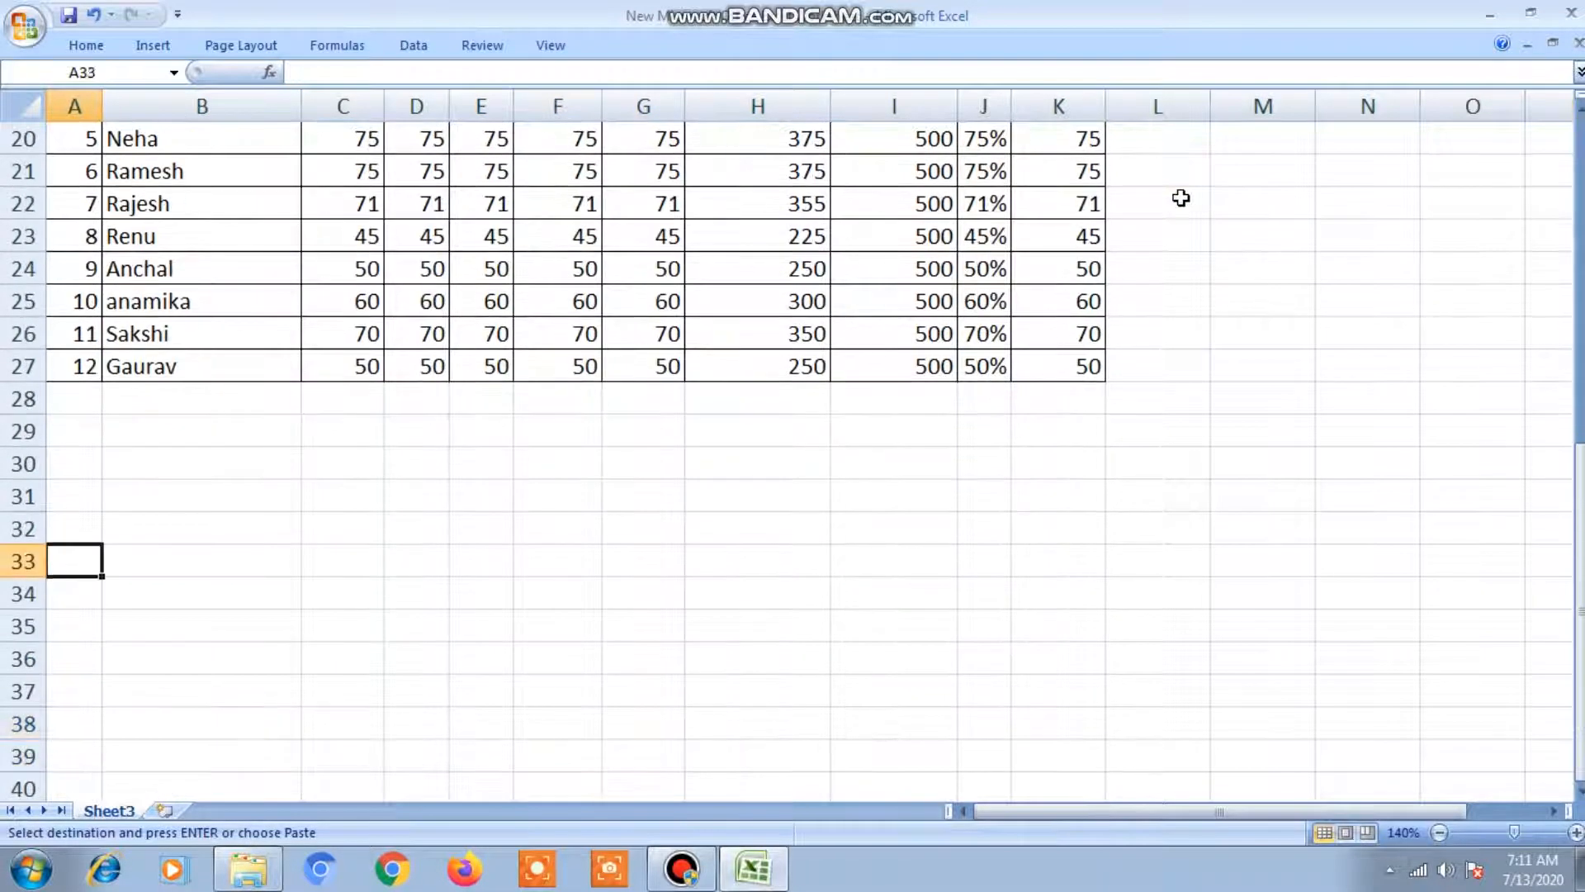
{"action": "key", "text": "Down"}
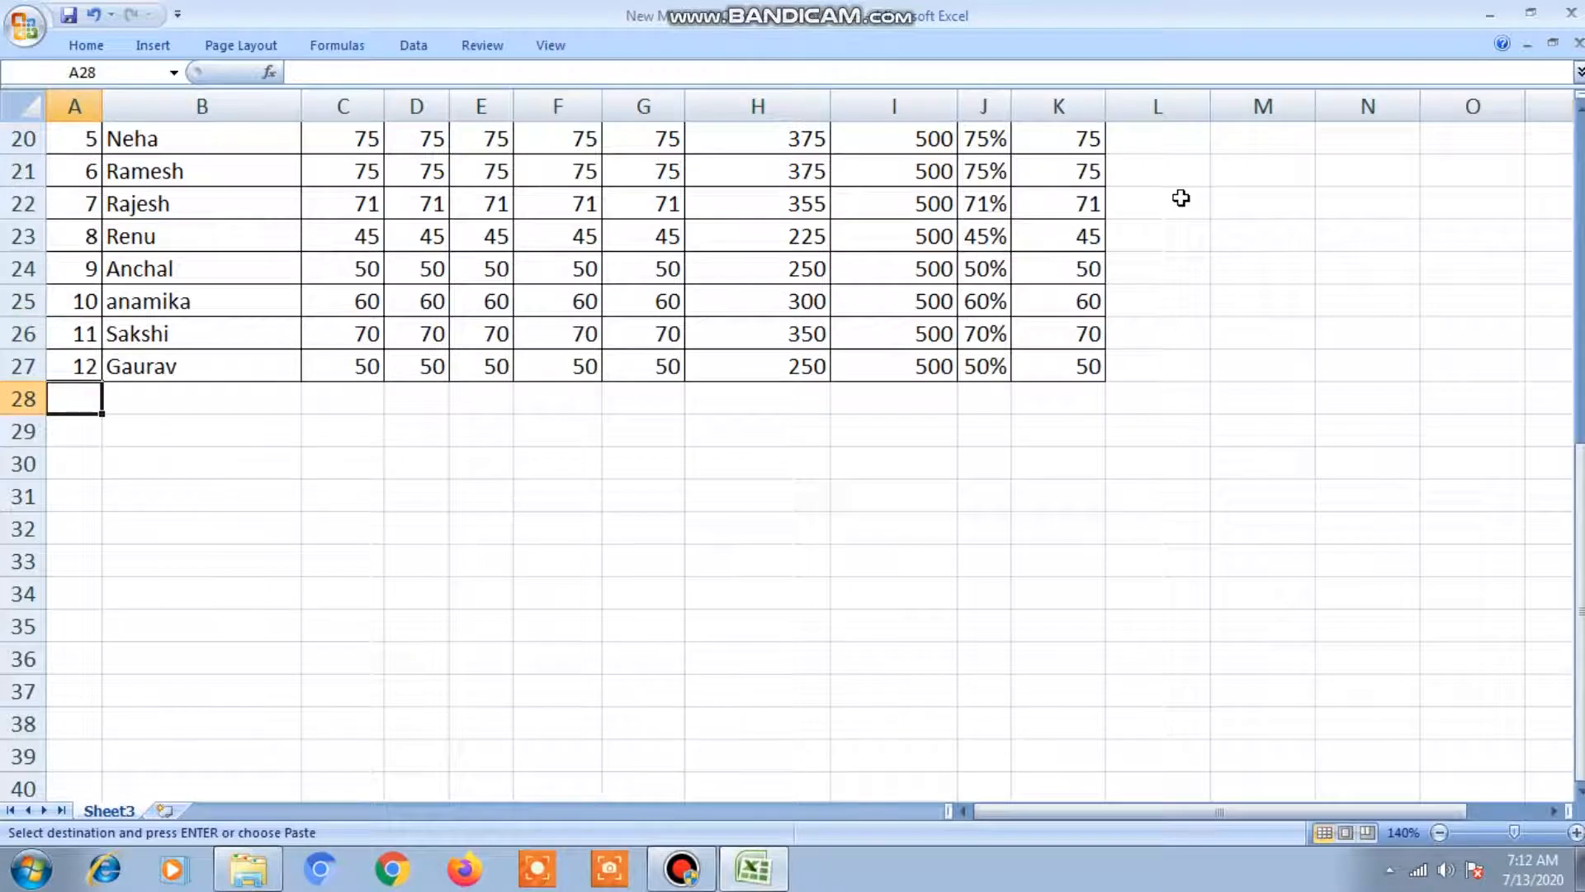
{"action": "key", "text": "ctrl+v"}
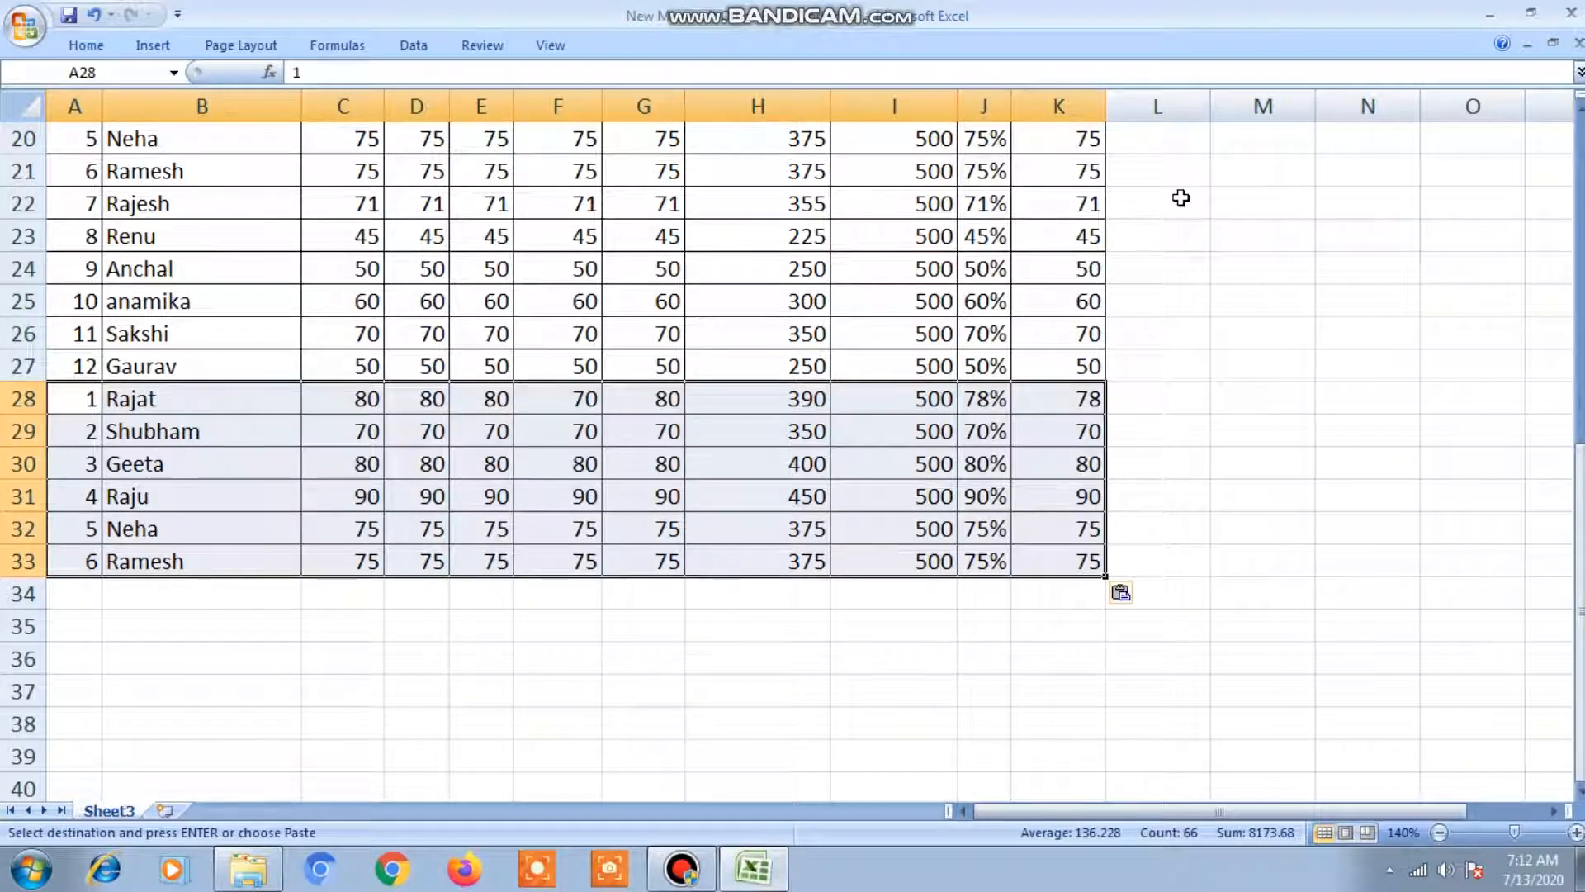
Paste the same six rows again in the next empty rows, starting at A34
{"action": "key", "text": "Down"}
{"action": "key", "text": "Down"}
{"action": "key", "text": "Down"}
{"action": "key", "text": "Down"}
{"action": "key", "text": "Down"}
{"action": "key", "text": "Down"}
{"action": "key", "text": "Down"}
{"action": "key", "text": "Down"}
{"action": "key", "text": "Down"}
{"action": "key", "text": "Down"}
{"action": "key", "text": "Up"}
{"action": "key", "text": "Up"}
{"action": "key", "text": "Up"}
{"action": "key", "text": "Up"}
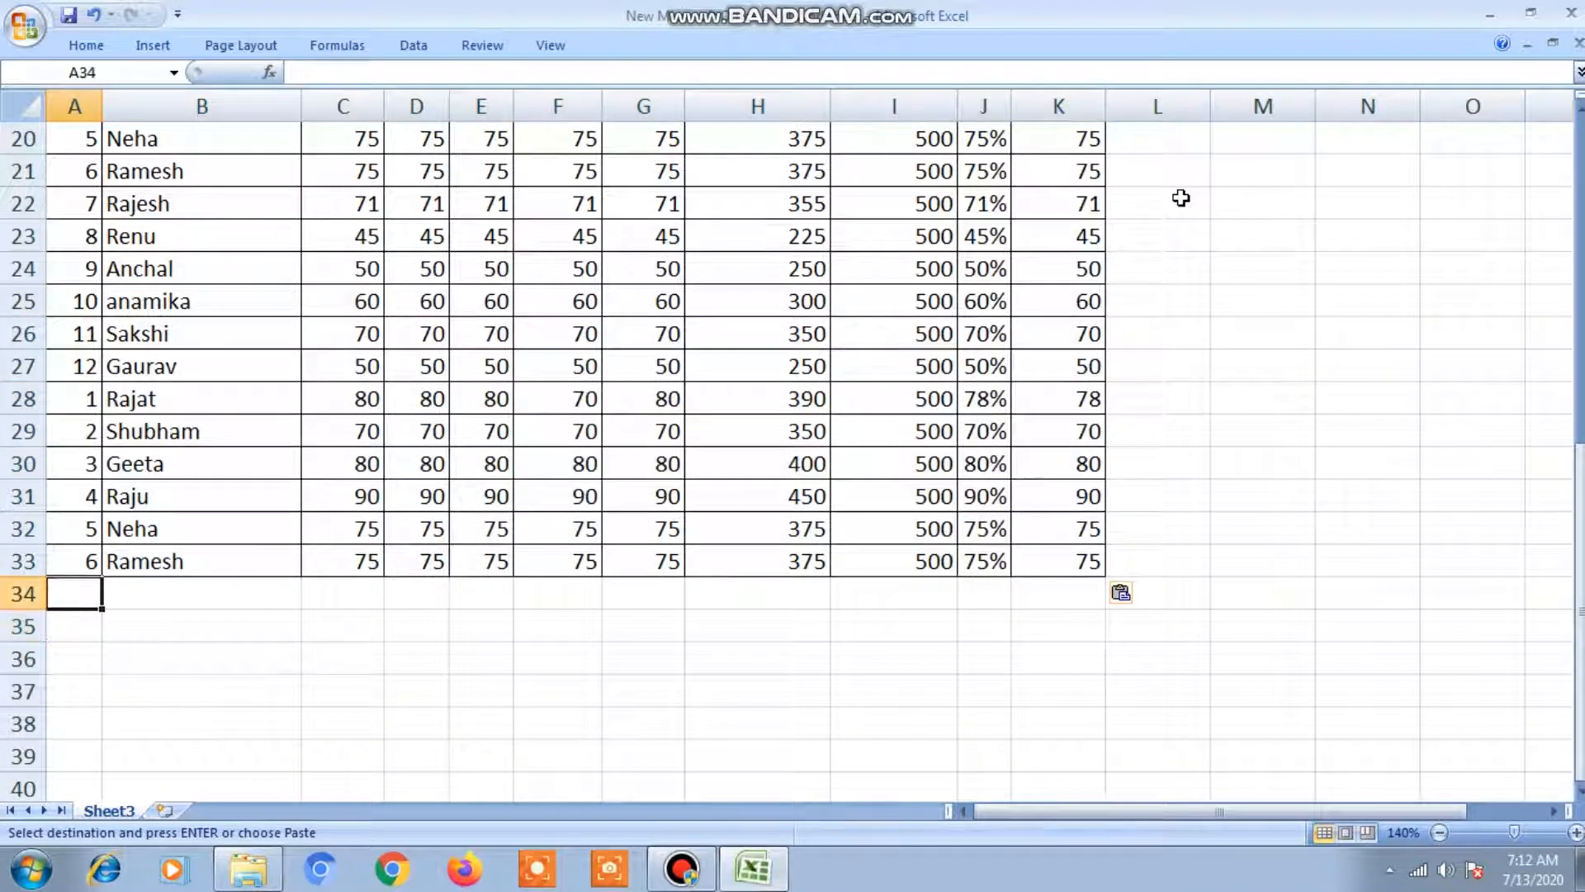
{"action": "key", "text": "ctrl+v"}
Paste another set of the copied rows below the last one, starting at A40
{"action": "key", "text": "Down"}
{"action": "key", "text": "Down"}
{"action": "key", "text": "Down"}
{"action": "key", "text": "Down"}
{"action": "key", "text": "Down"}
{"action": "key", "text": "Down"}
{"action": "key", "text": "Down"}
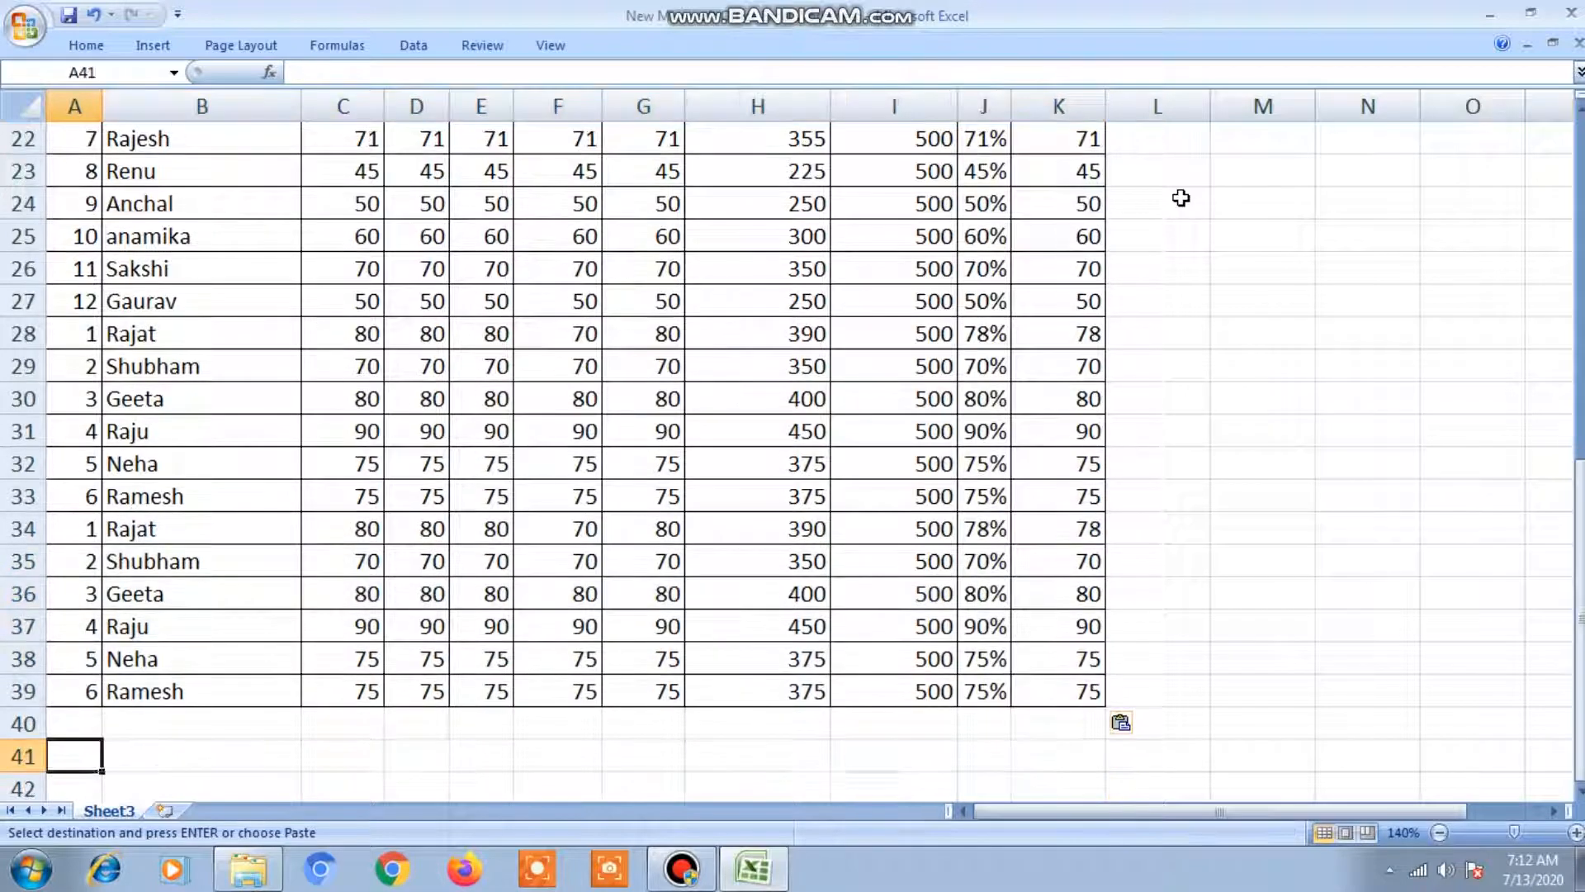
{"action": "key", "text": "Up"}
{"action": "key", "text": "Up"}
{"action": "key", "text": "Down"}
{"action": "key", "text": "ctrl+v"}
Paste the copied six rows once more below the data, starting at A46
{"action": "key", "text": "Down"}
{"action": "key", "text": "Down"}
{"action": "key", "text": "Down"}
{"action": "key", "text": "Down"}
{"action": "key", "text": "Down"}
{"action": "key", "text": "Down"}
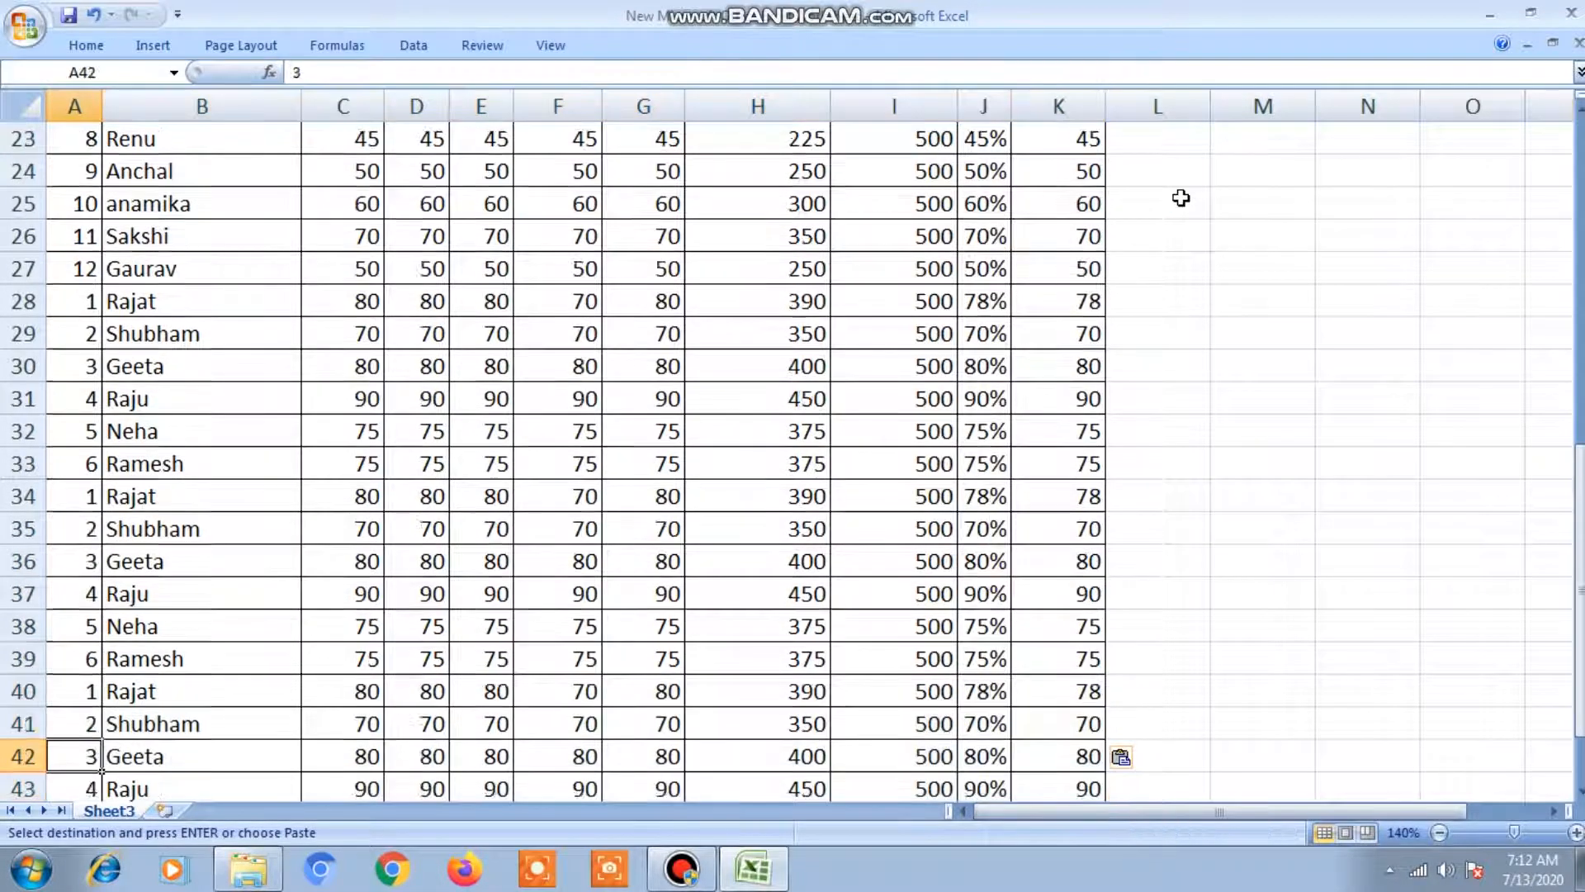
{"action": "key", "text": "ctrl+v"}
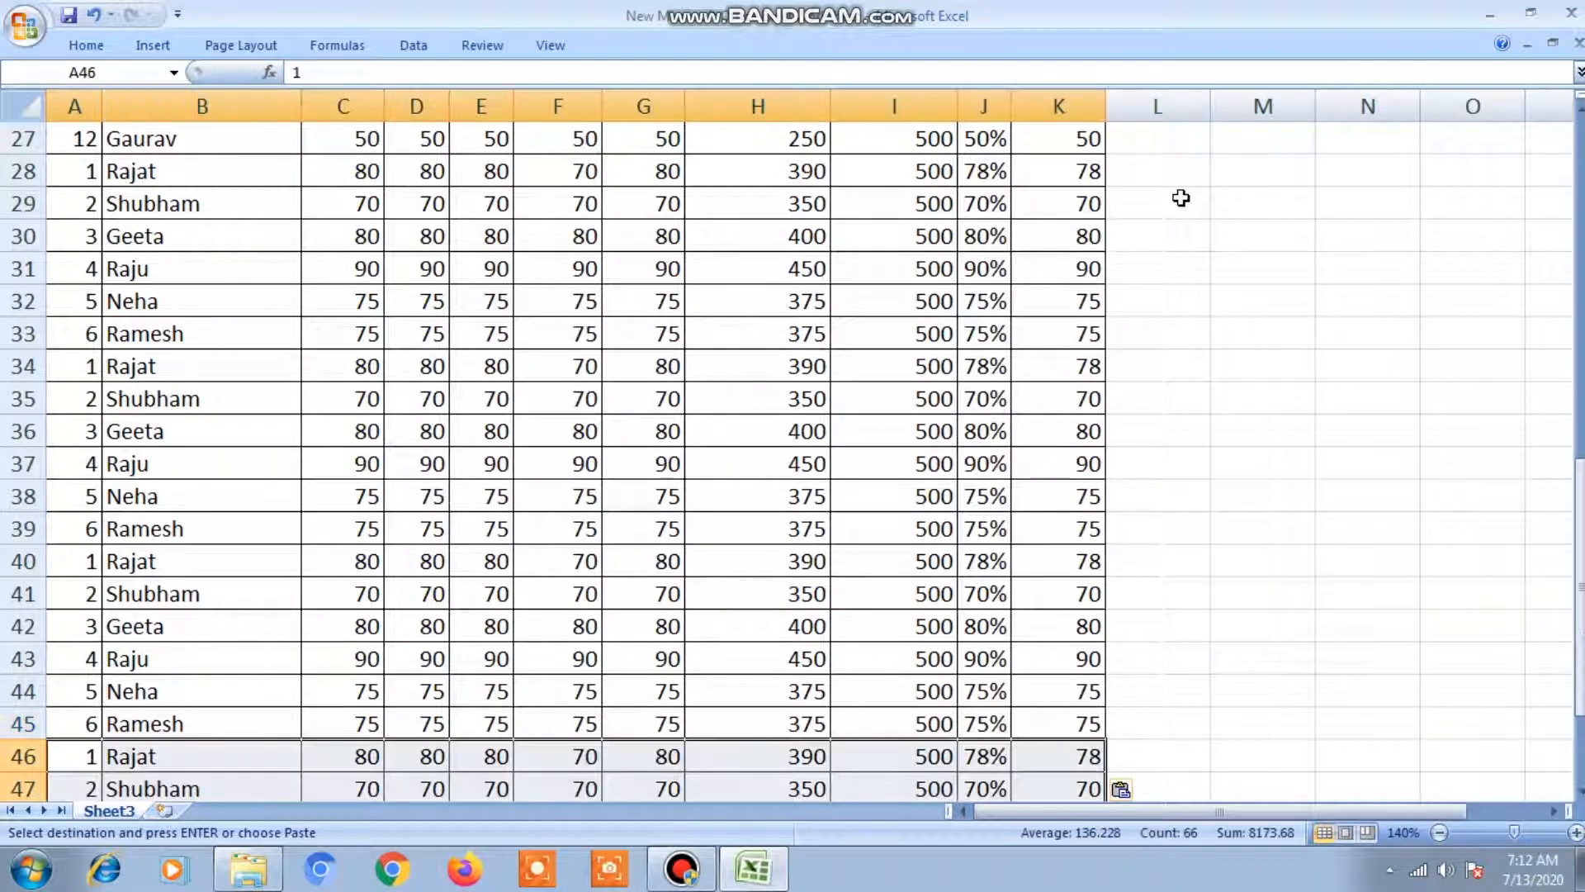
Paste the copied rows a final time starting at A52, ending copy mode with the same action
{"action": "key", "text": "Down"}
{"action": "key", "text": "Down"}
{"action": "key", "text": "Down"}
{"action": "key", "text": "Down"}
{"action": "key", "text": "Down"}
{"action": "key", "text": "Down"}
{"action": "key", "text": "Down"}
{"action": "key", "text": "Up"}
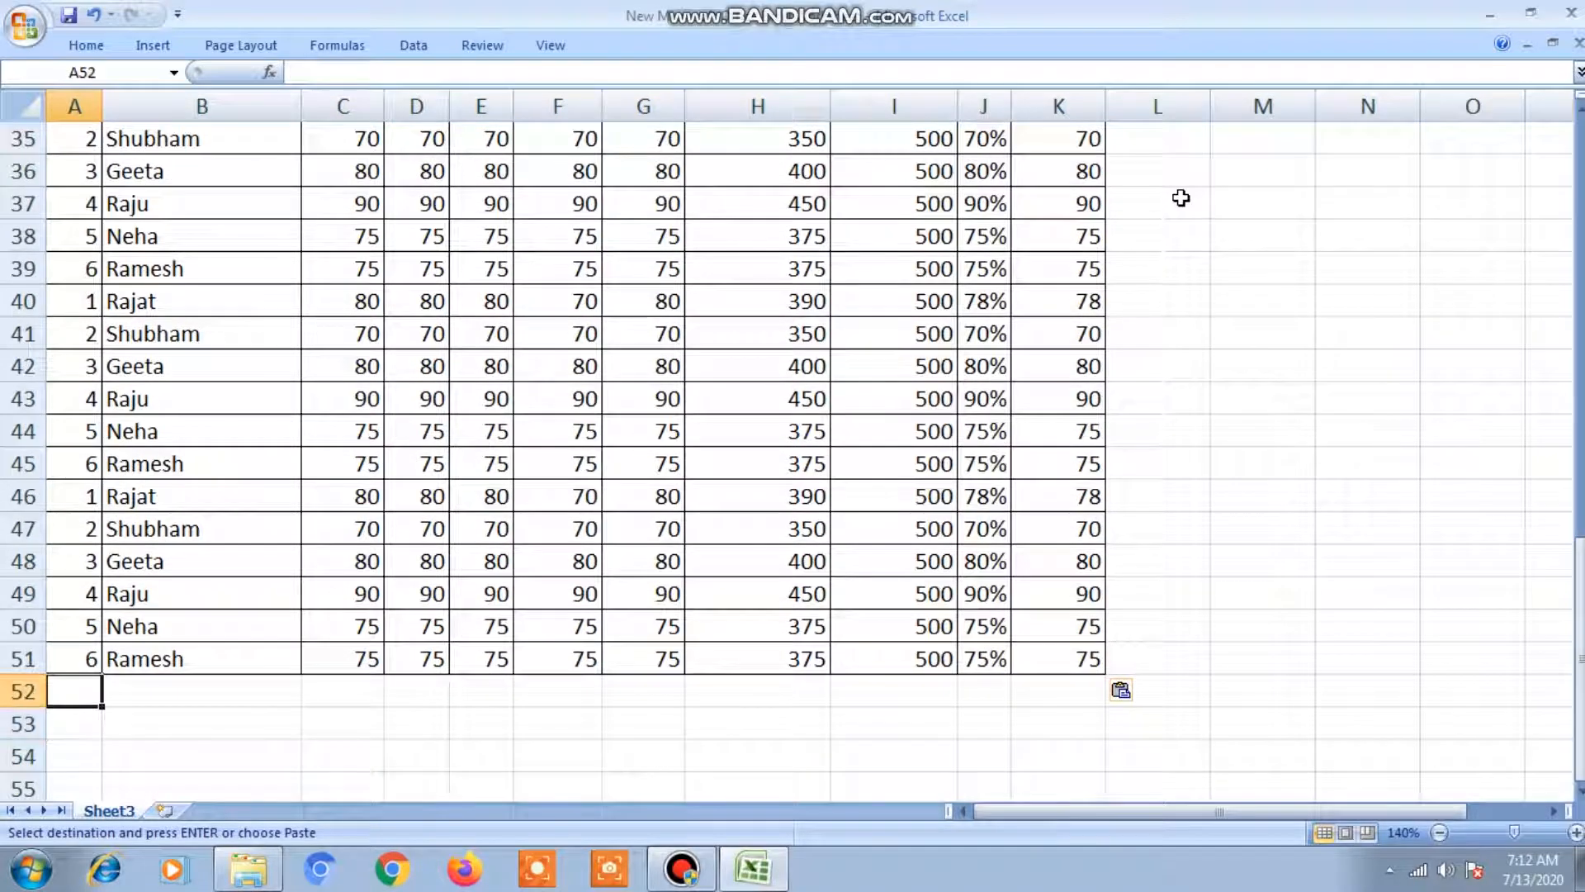
{"action": "key", "text": "Return"}
{"action": "key", "text": "Return"}
{"action": "key", "text": "Return"}
{"action": "key", "text": "Return"}
{"action": "key", "text": "Return"}
{"action": "key", "text": "Return"}
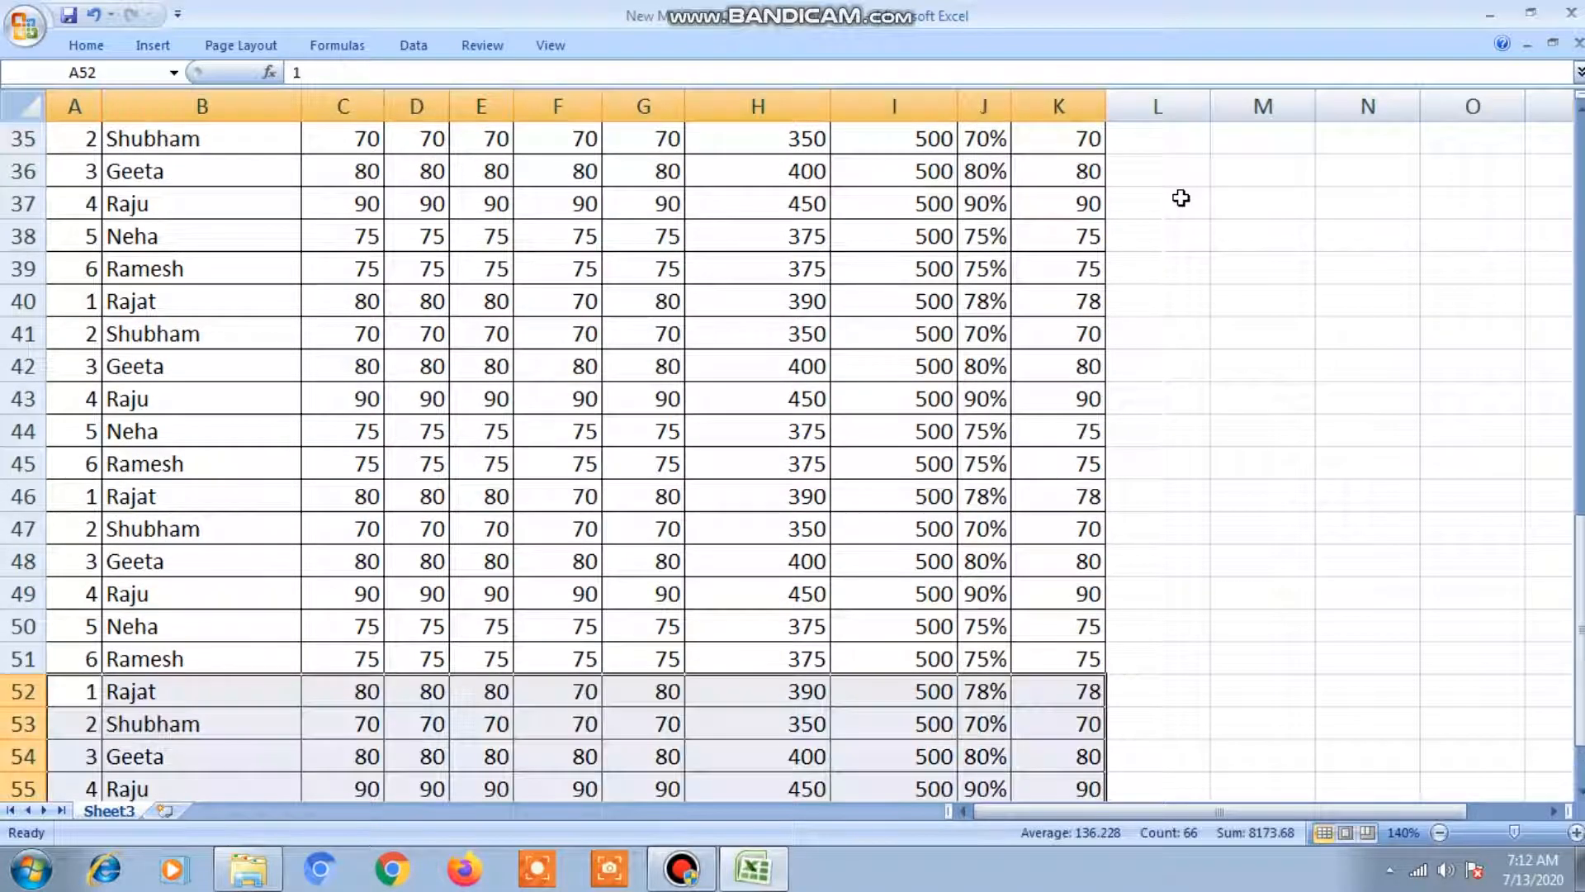
{"action": "key", "text": "Return"}
{"action": "key", "text": "Return"}
{"action": "key", "text": "Return"}
{"action": "key", "text": "Return"}
{"action": "key", "text": "Return"}
{"action": "key", "text": "Return"}
{"action": "key", "text": "Return"}
{"action": "key", "text": "Return"}
{"action": "key", "text": "Return"}
{"action": "key", "text": "Return"}
{"action": "key", "text": "Return"}
{"action": "key", "text": "Return"}
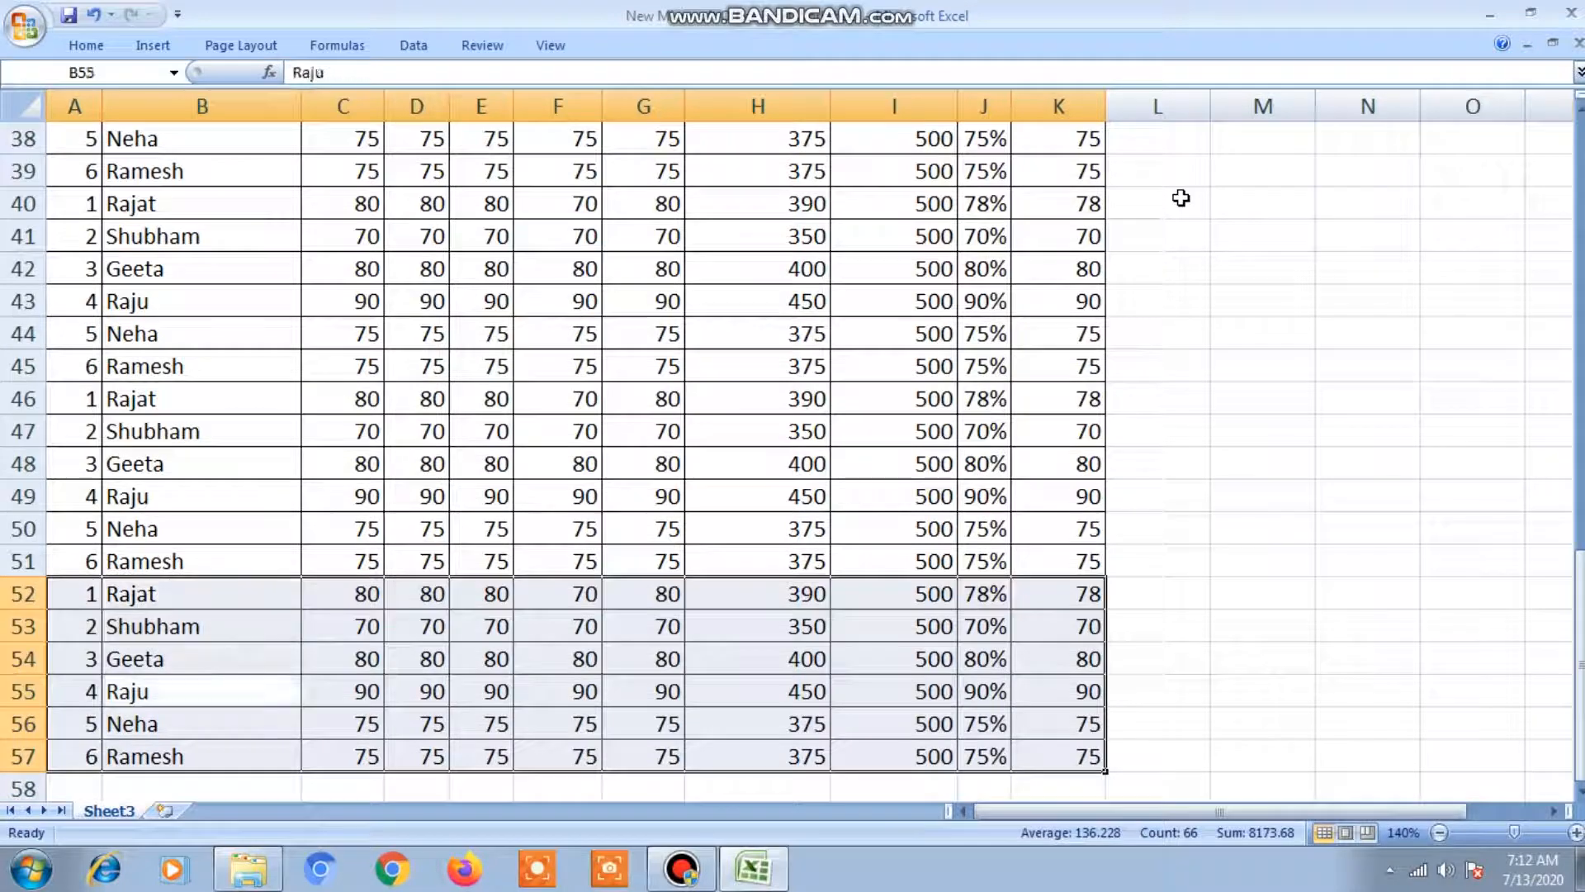
{"action": "key", "text": "Return"}
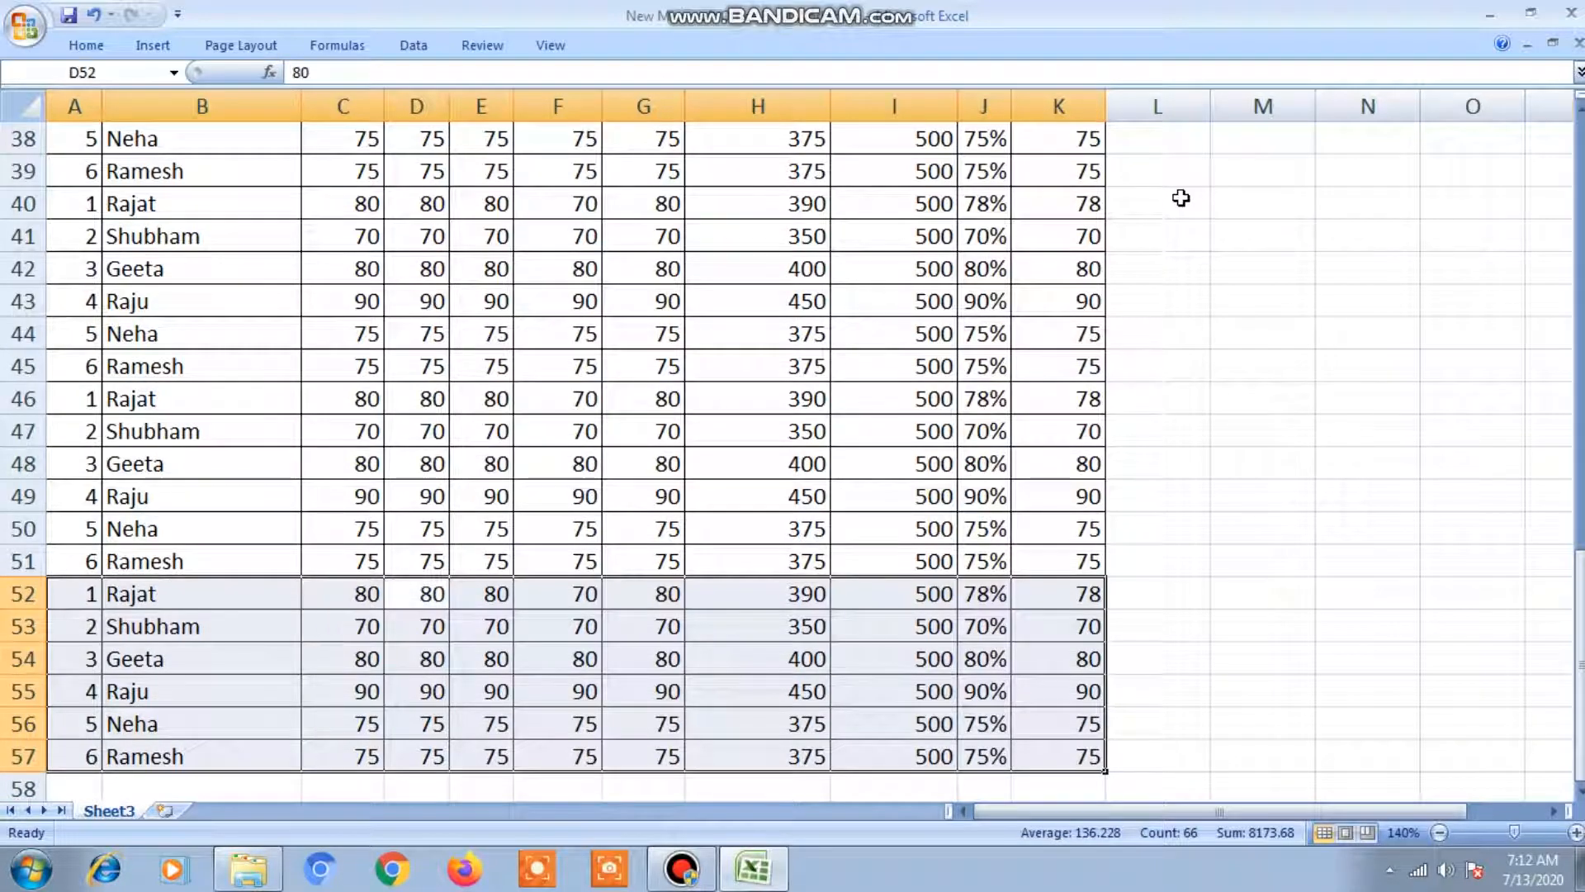
Return to the top of the sheet and select the CTRL + V note in L4
{"action": "key", "text": "ctrl+Up"}
{"action": "key", "text": "ctrl+Up"}
{"action": "key", "text": "Down"}
{"action": "key", "text": "Down"}
{"action": "key", "text": "Right"}
{"action": "key", "text": "Right"}
{"action": "key", "text": "Right"}
{"action": "key", "text": "Right"}
{"action": "key", "text": "Right"}
{"action": "key", "text": "Right"}
{"action": "key", "text": "Right"}
{"action": "key", "text": "Right"}
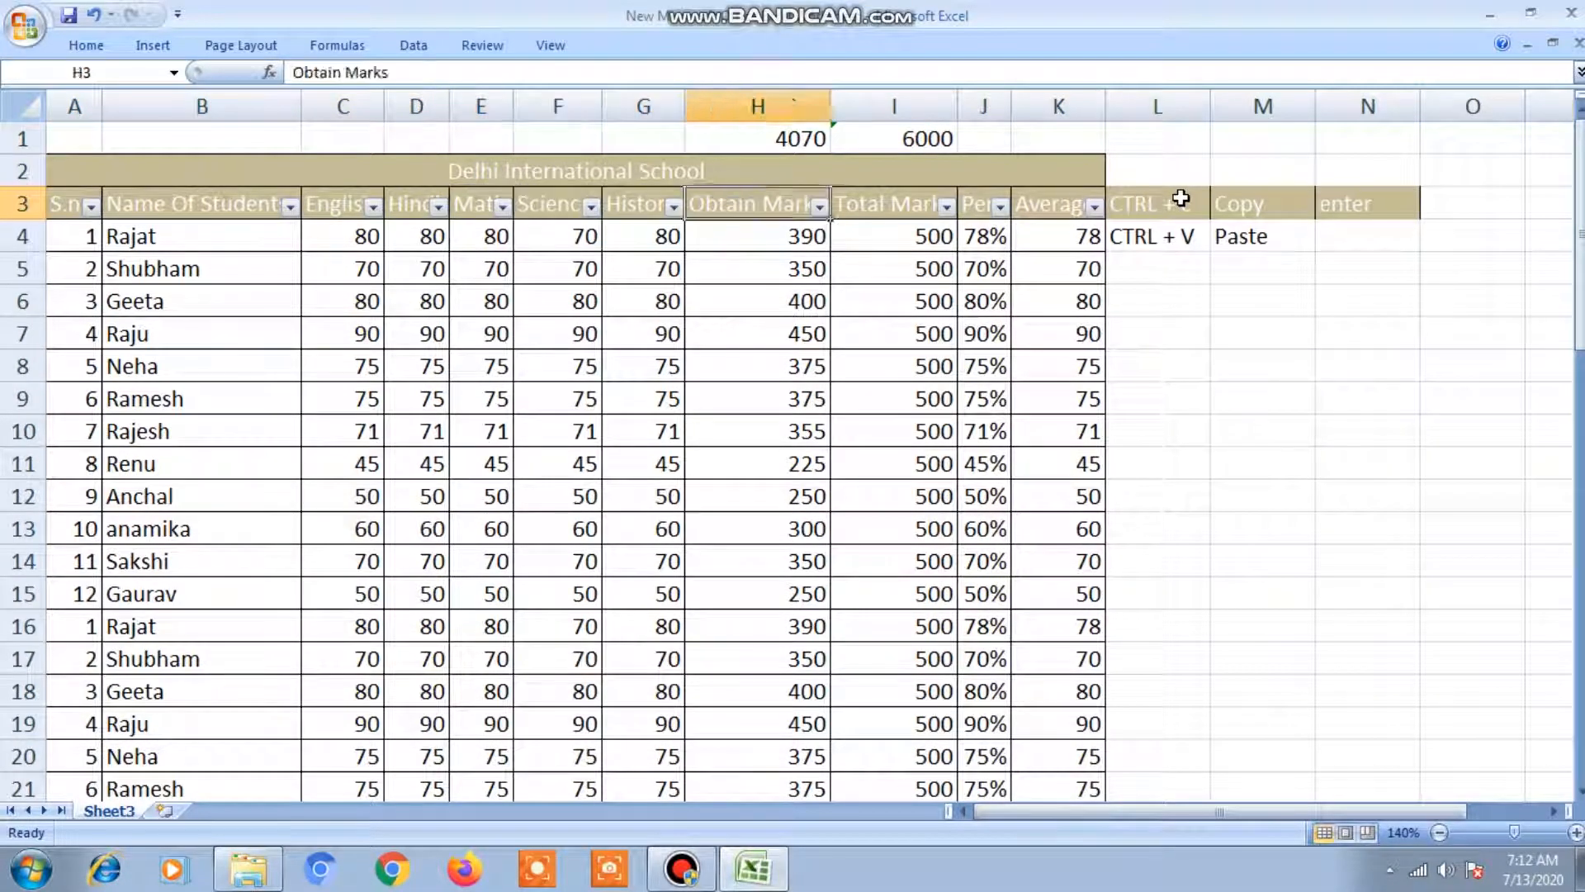
{"action": "key", "text": "Down"}
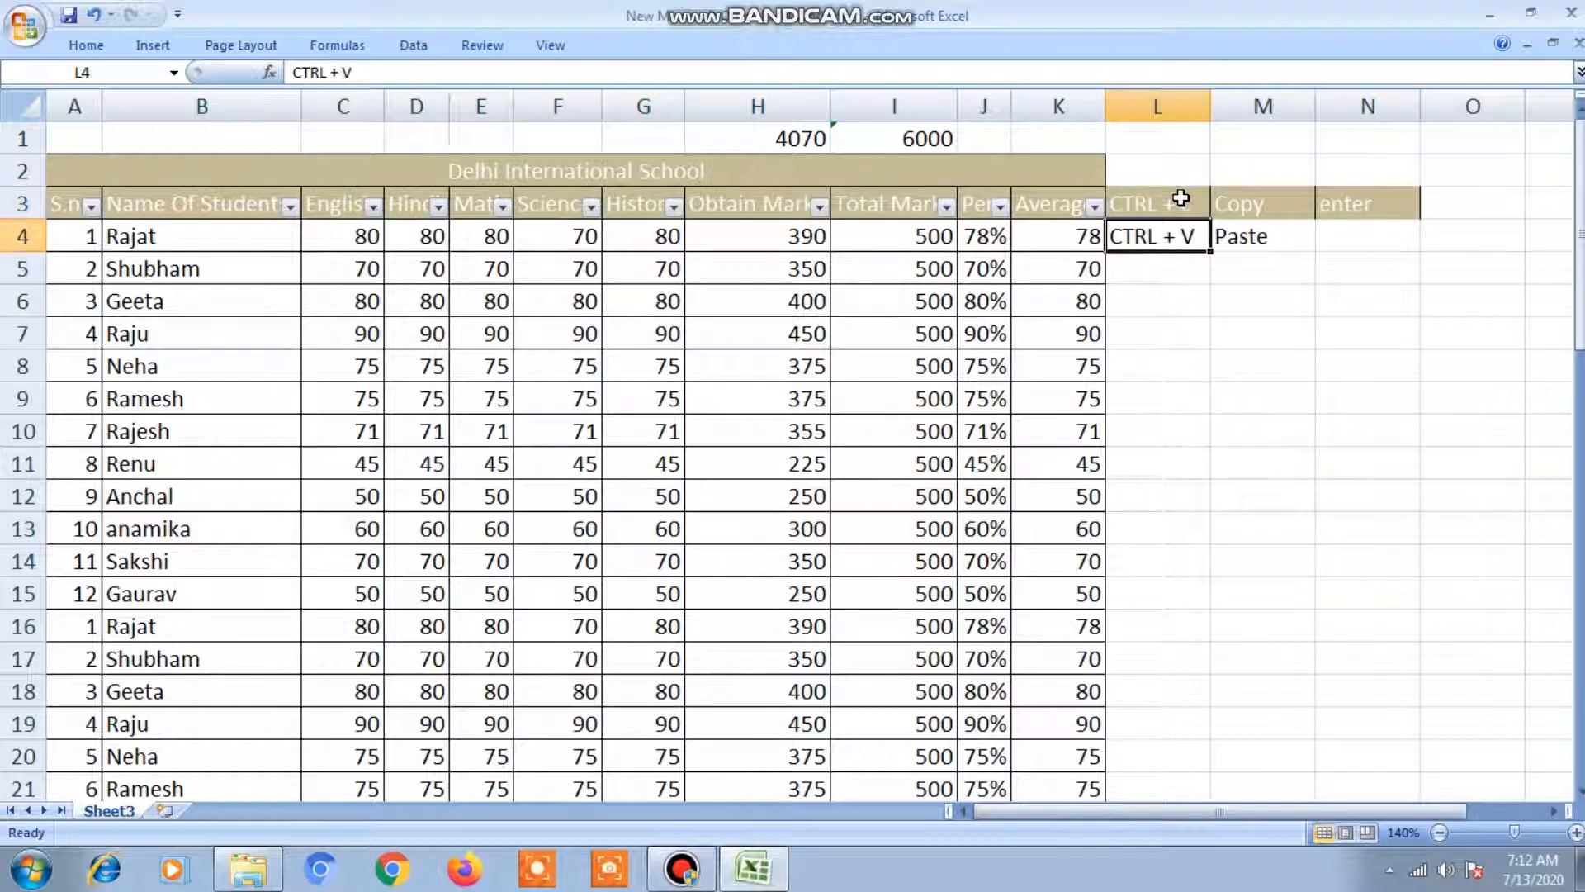
Enter the shortcut note CTRL + z in L5 and its meaning Undo in M5
{"action": "key", "text": "Up"}
{"action": "key", "text": "Right"}
{"action": "key", "text": "Right"}
{"action": "key", "text": "Down"}
{"action": "key", "text": "Left"}
{"action": "key", "text": "Left"}
{"action": "key", "text": "Down"}
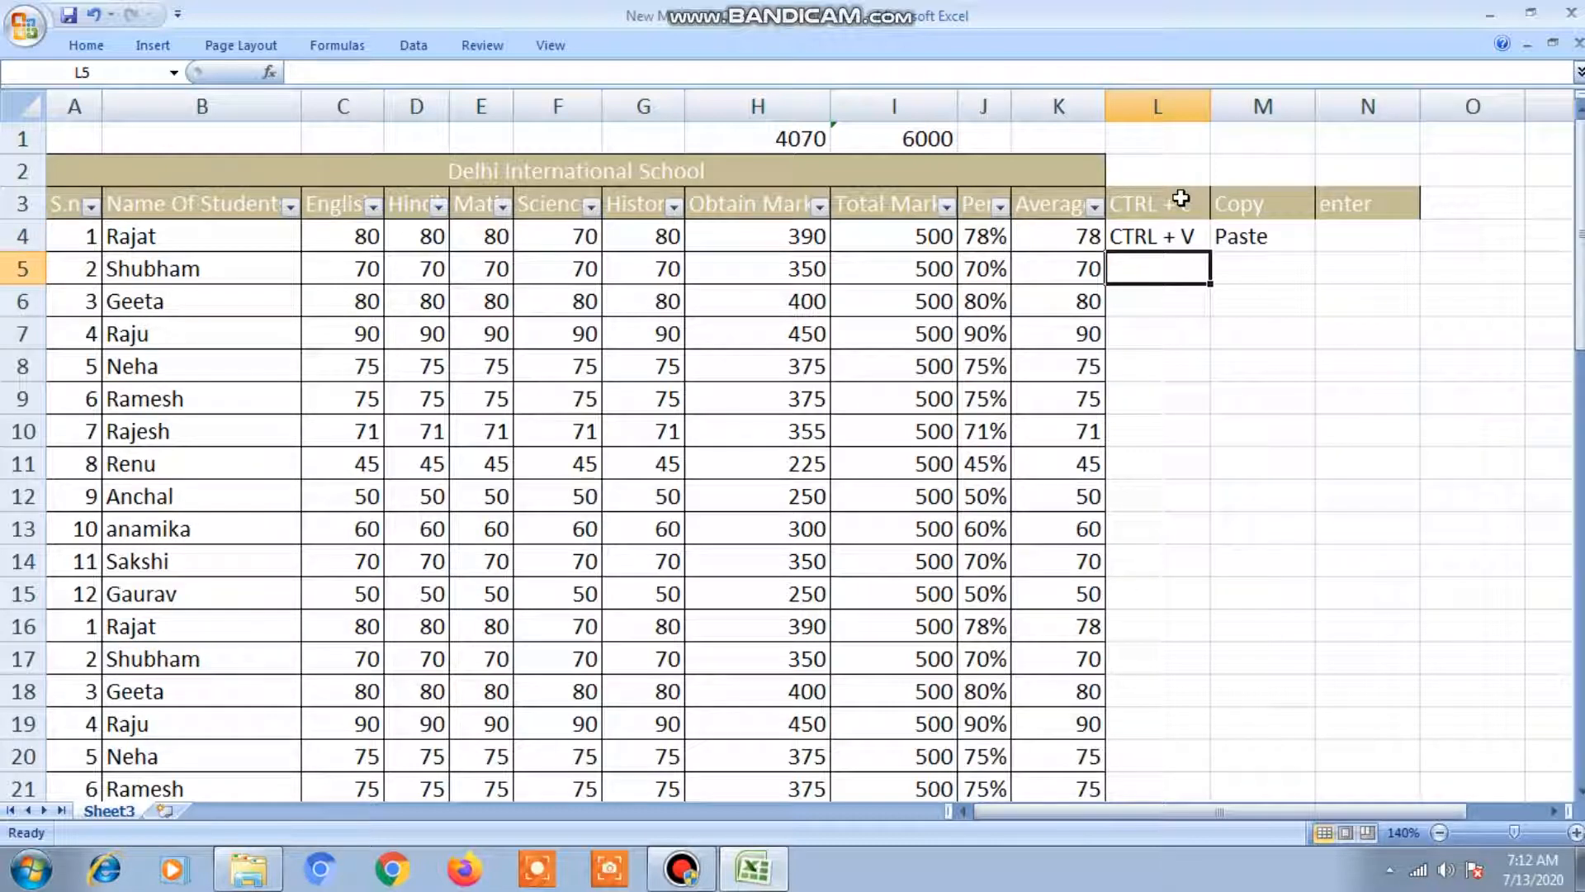
{"action": "type", "text": "CTR"}
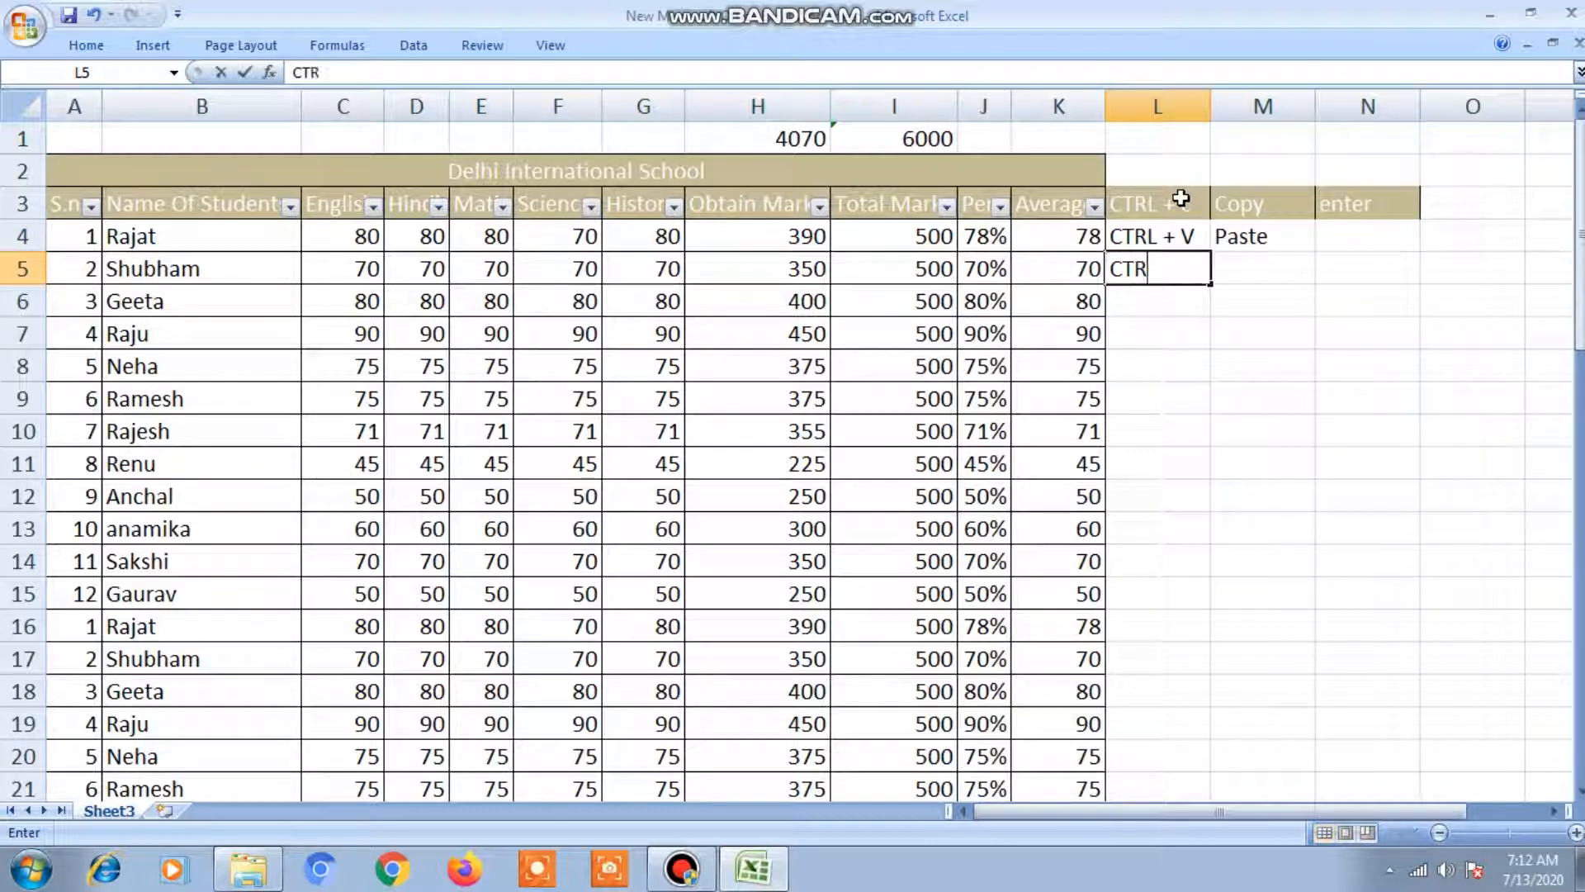
{"action": "type", "text": "L + z"}
{"action": "key", "text": "Tab"}
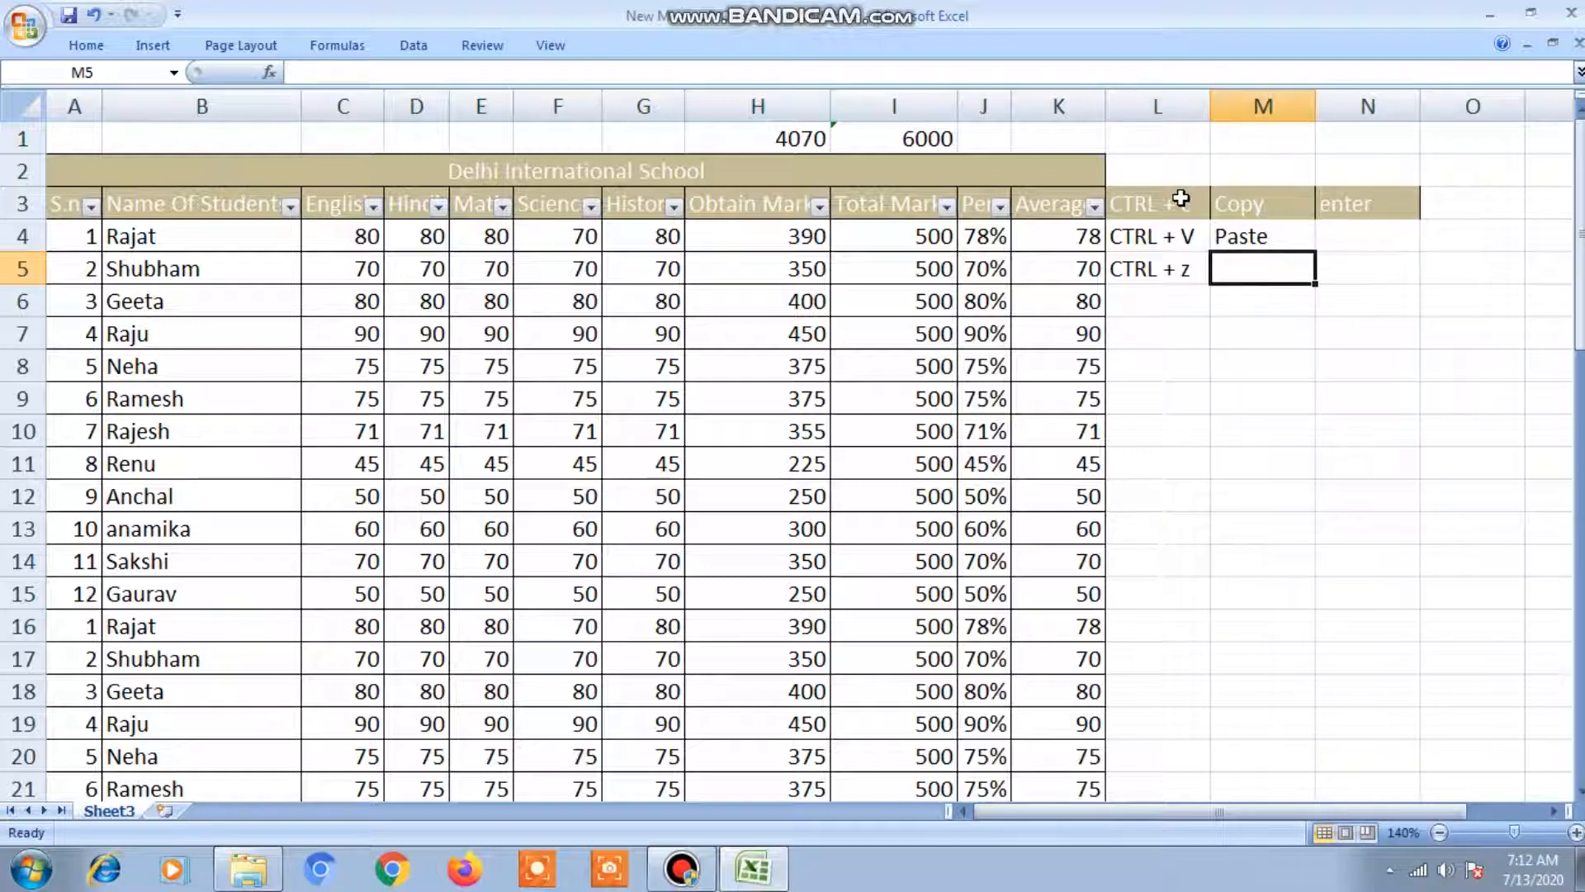
{"action": "type", "text": "Undo"}
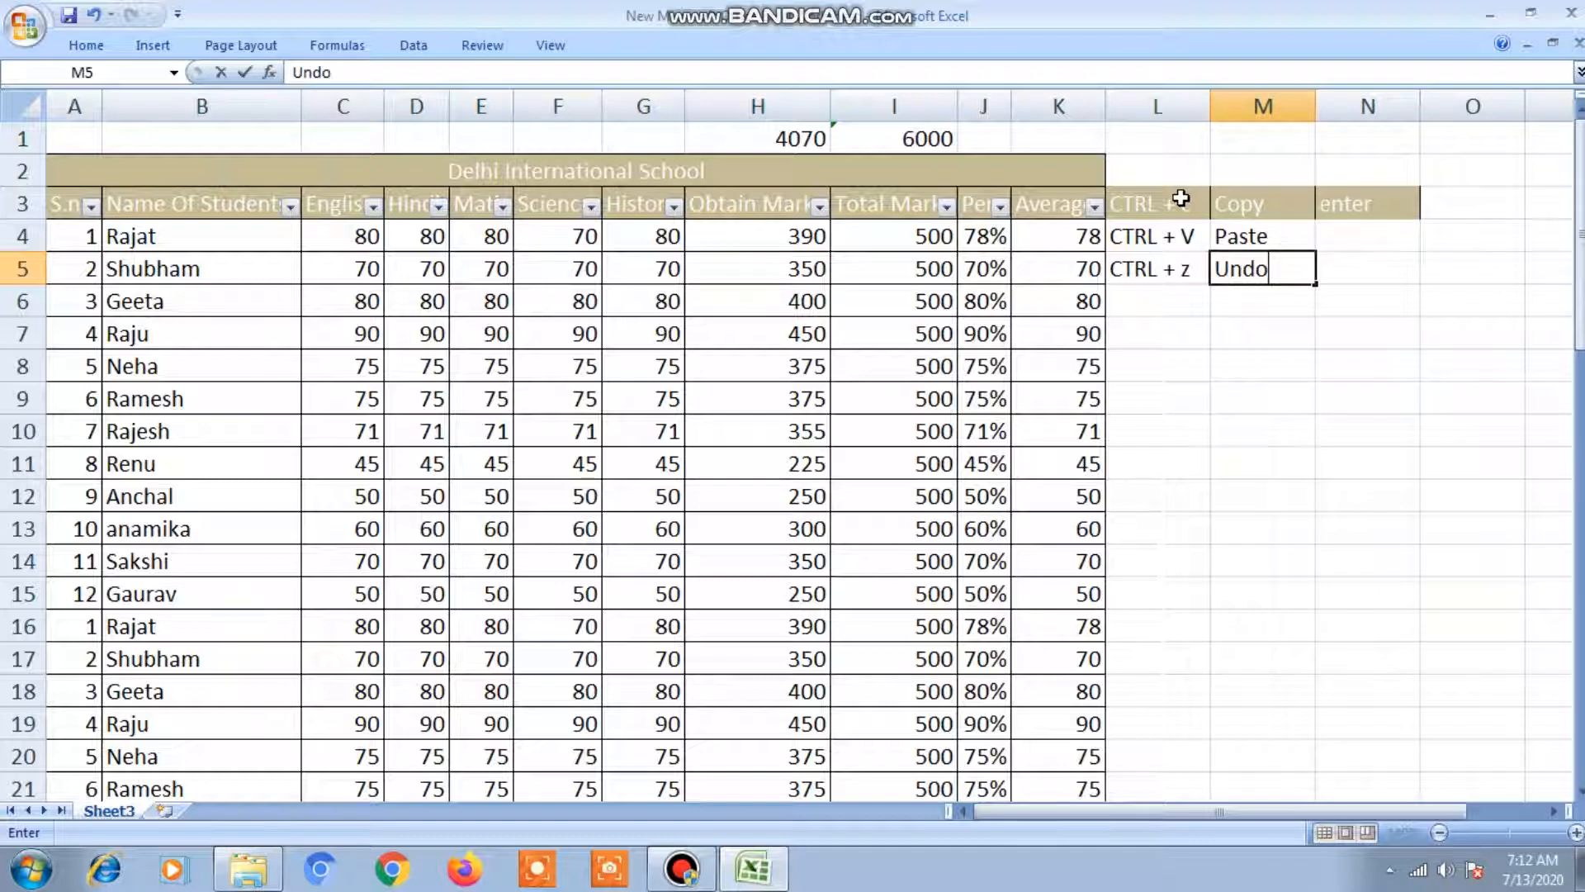
{"action": "key", "text": "Tab"}
{"action": "key", "text": "Down"}
{"action": "key", "text": "Left"}
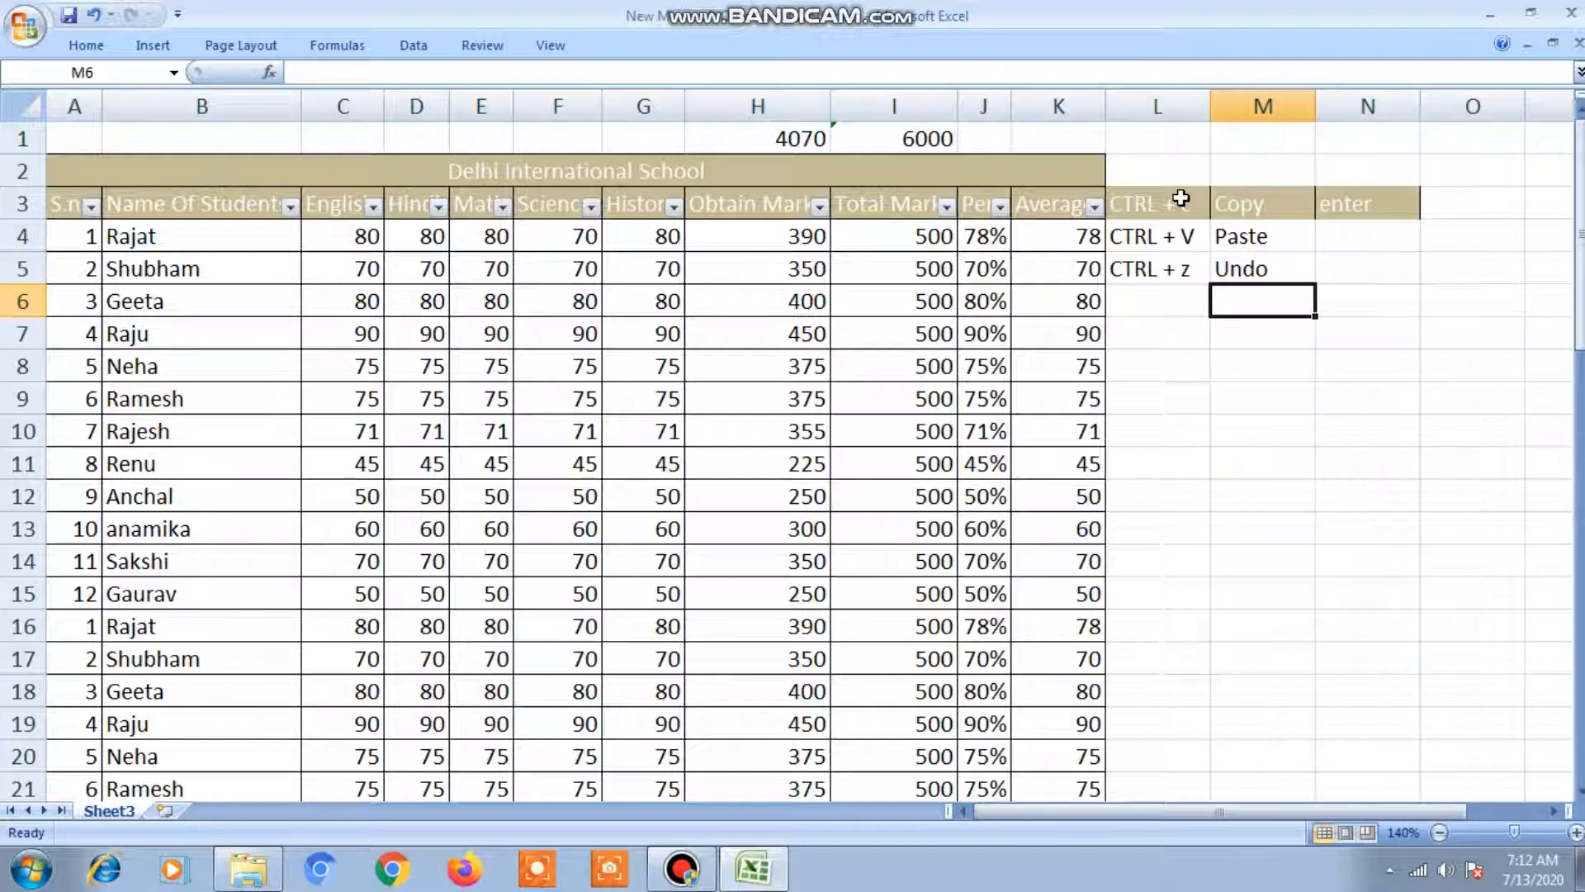
Undo the last two cell entries, in M5 and L5
{"action": "key", "text": "ctrl+z"}
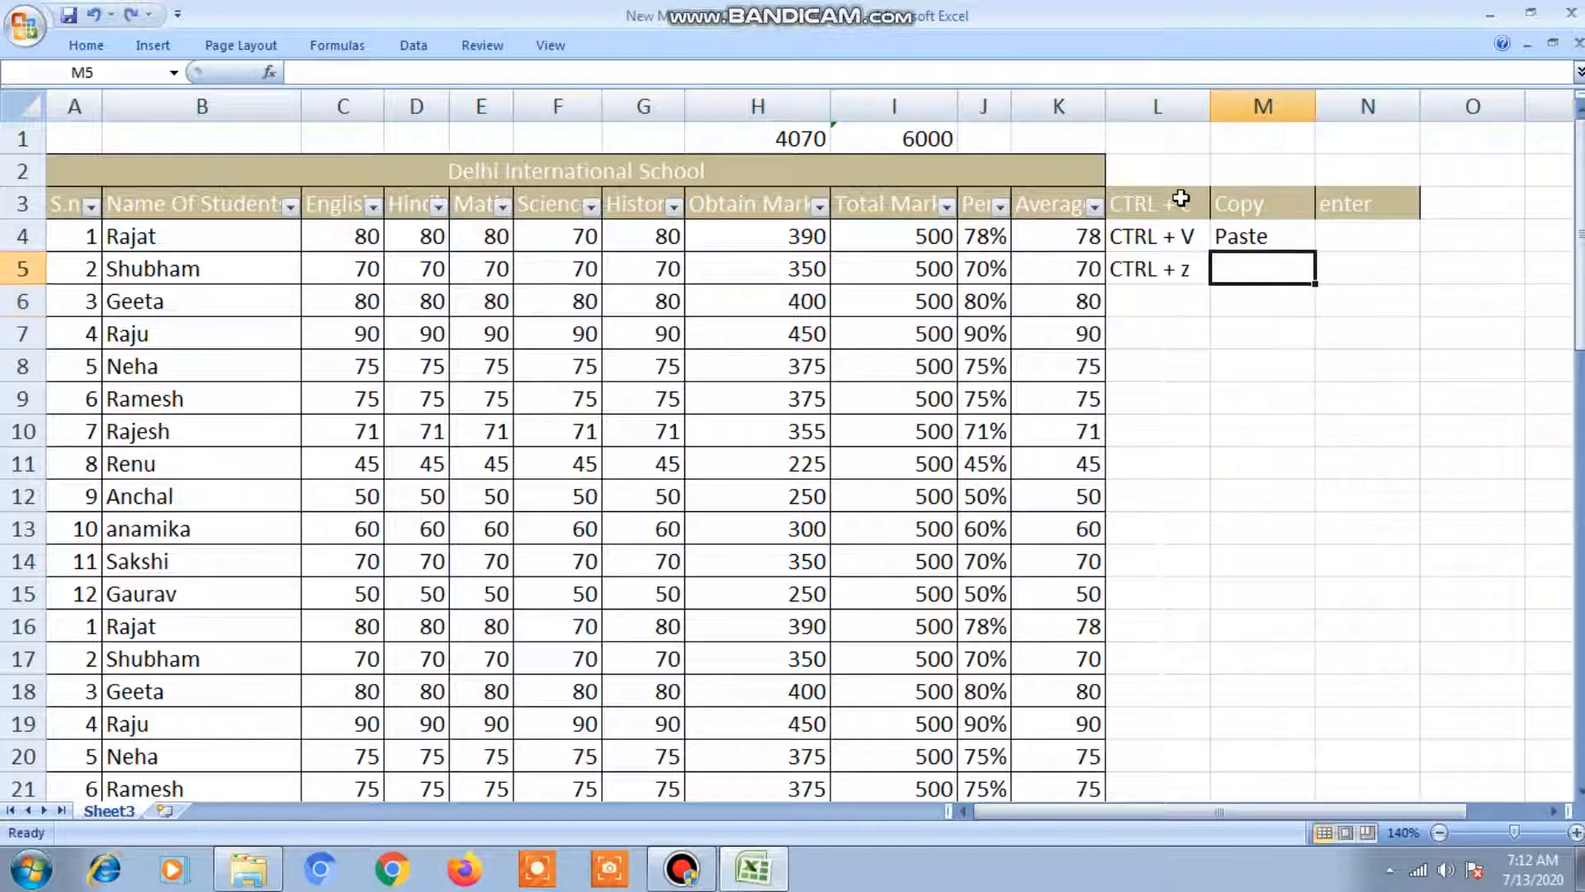
{"action": "key", "text": "ctrl+z"}
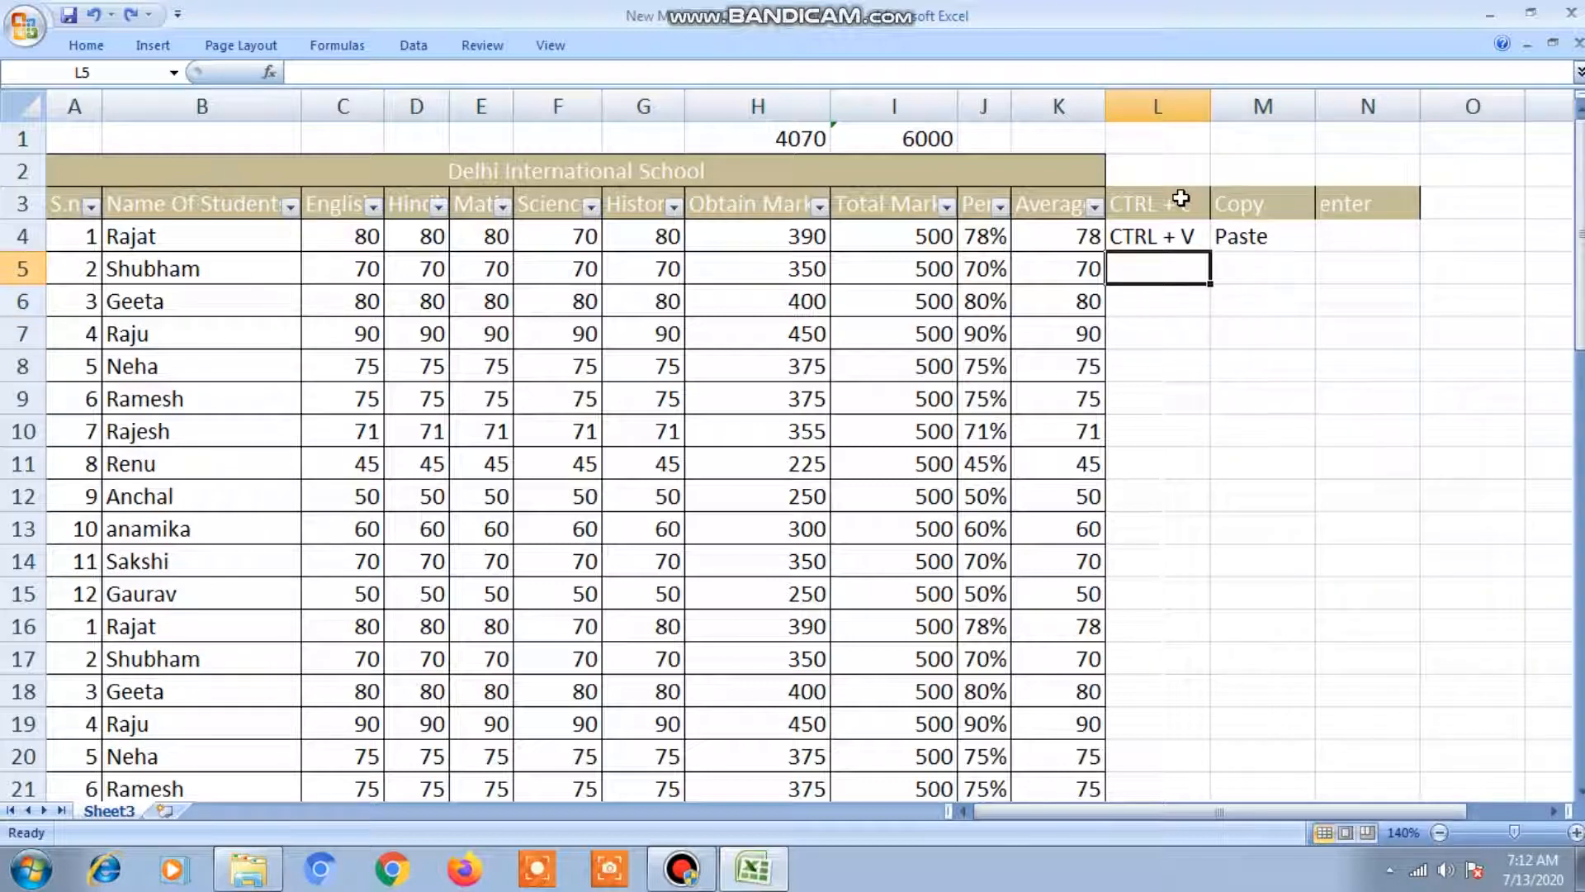
Re-enter the undo shortcut note, with CTRL + z in L5 and Undo in M5
{"action": "type", "text": "CTRL "}
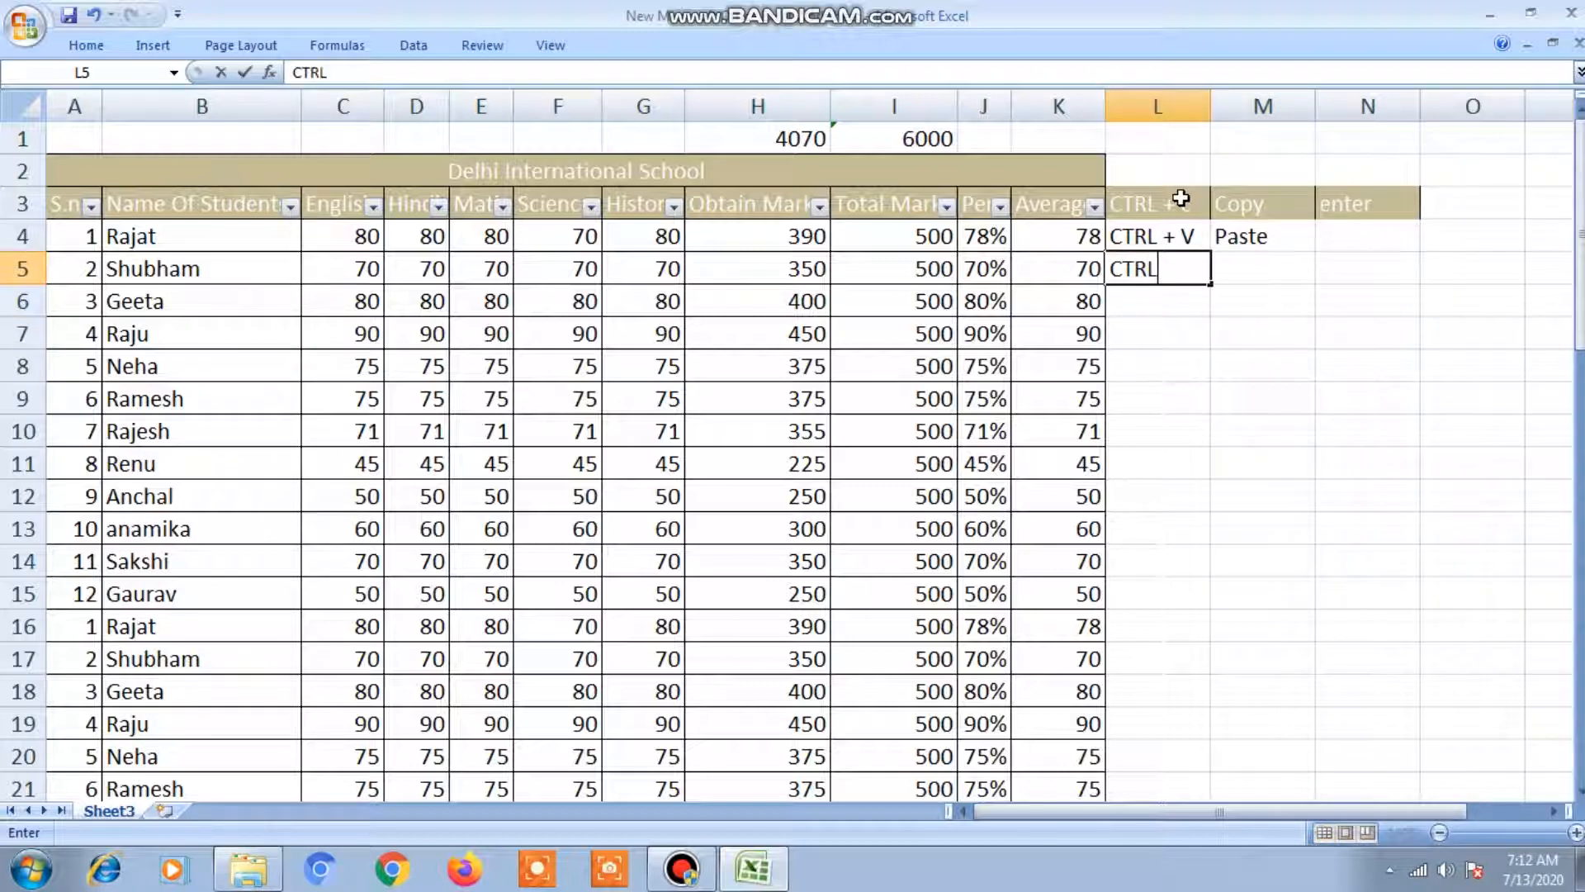
{"action": "type", "text": "+ z"}
{"action": "key", "text": "Tab"}
{"action": "type", "text": "uND"}
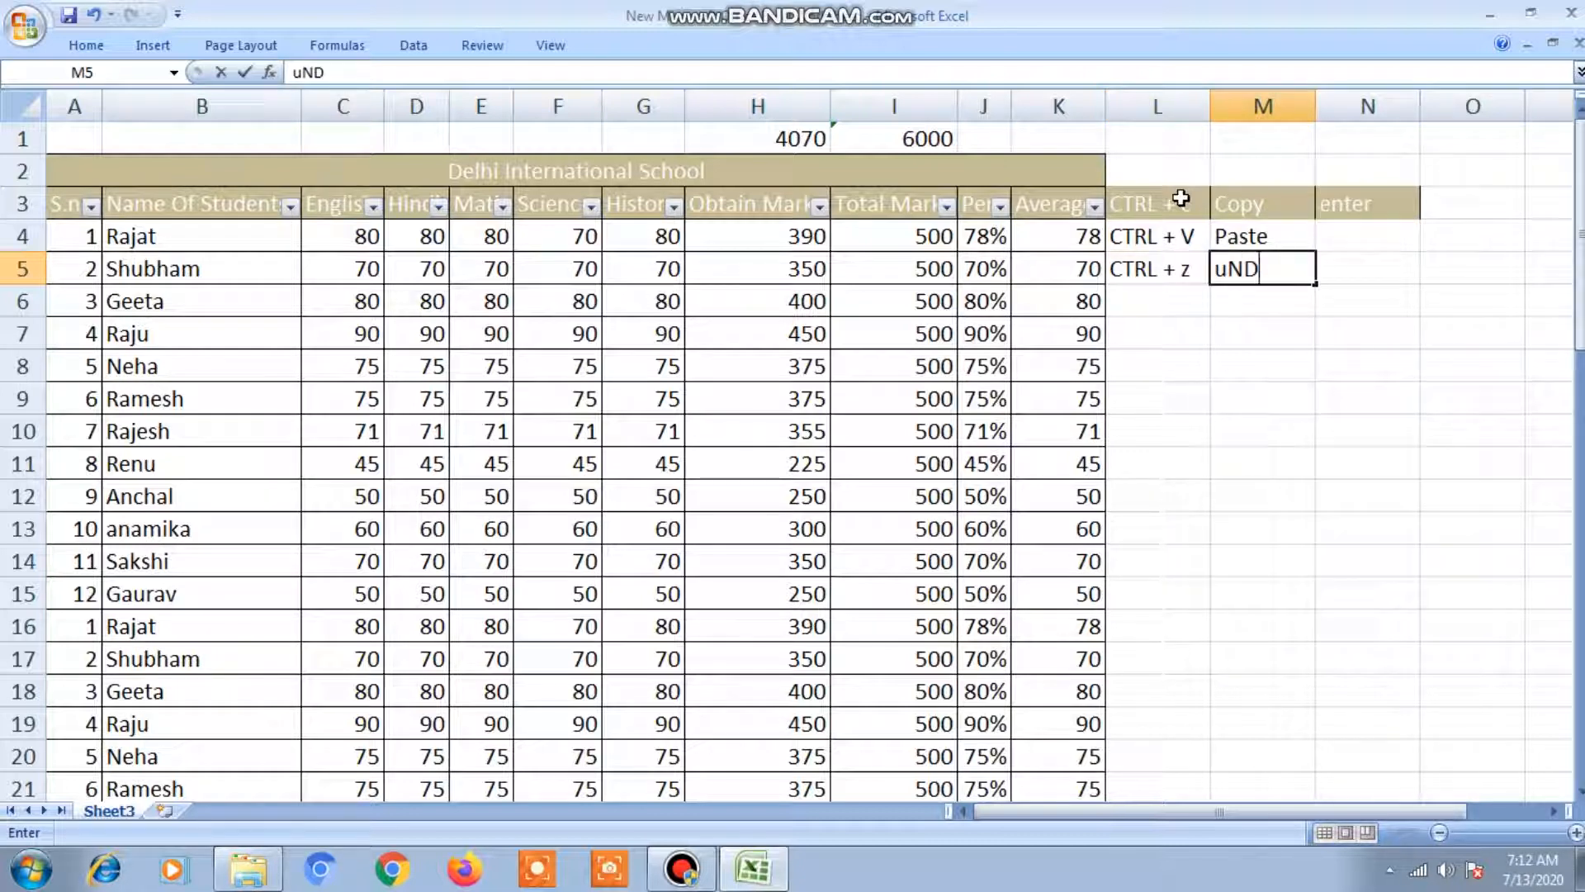
{"action": "key", "text": "BackSpace"}
{"action": "key", "text": "BackSpace"}
{"action": "key", "text": "BackSpace"}
{"action": "type", "text": "Undo"}
{"action": "key", "text": "Tab"}
{"action": "key", "text": "Return"}
{"action": "key", "text": "Left"}
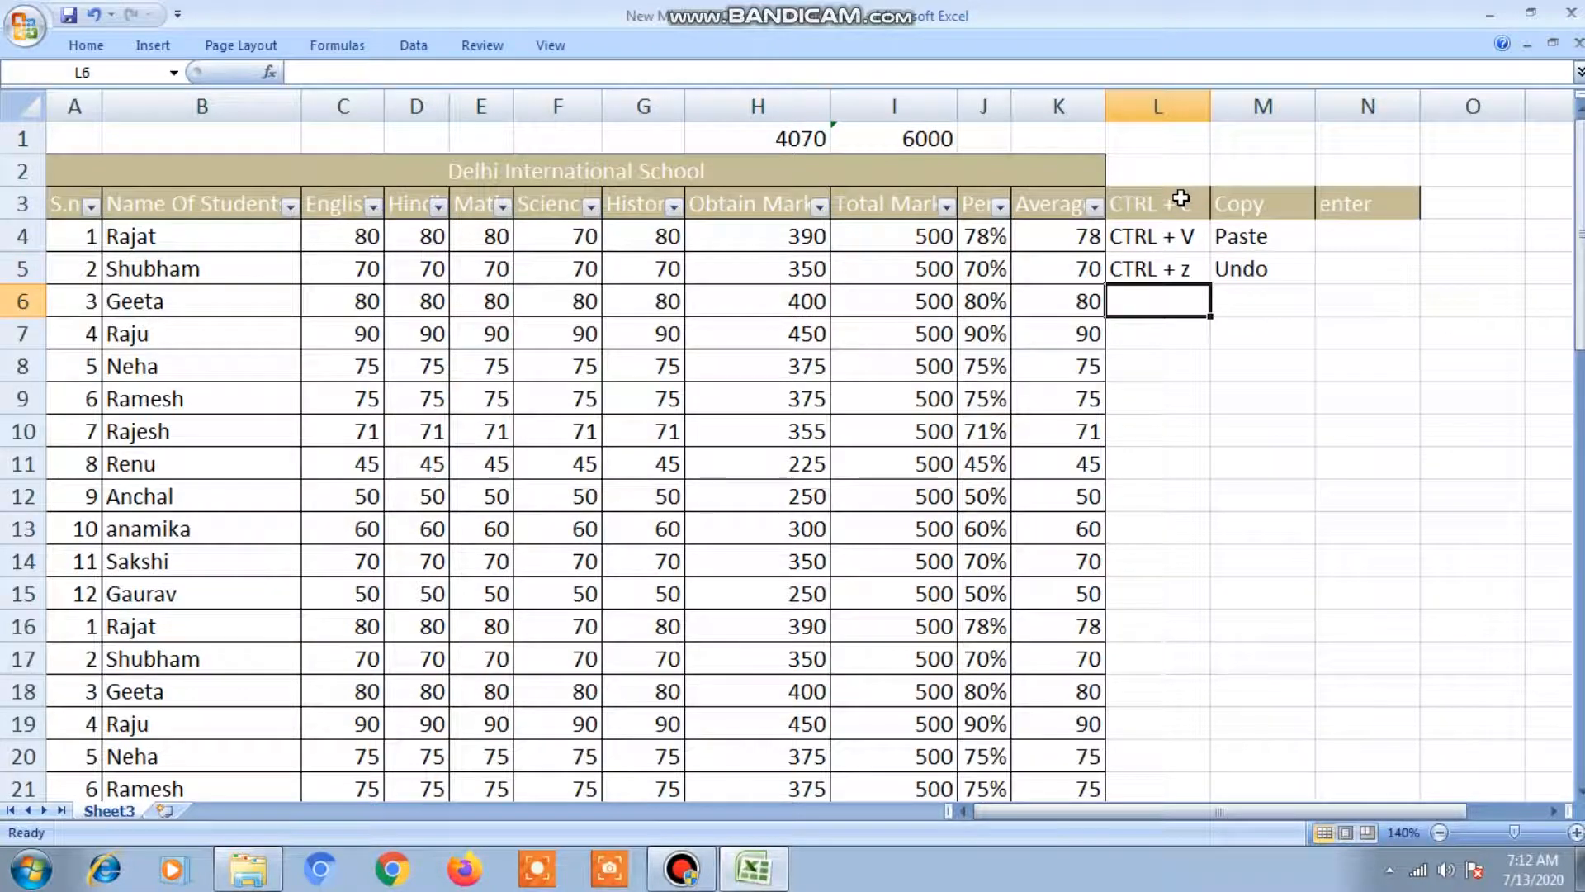
{"action": "key", "text": "Up"}
{"action": "key", "text": "Down"}
{"action": "key", "text": "Up"}
{"action": "key", "text": "Down"}
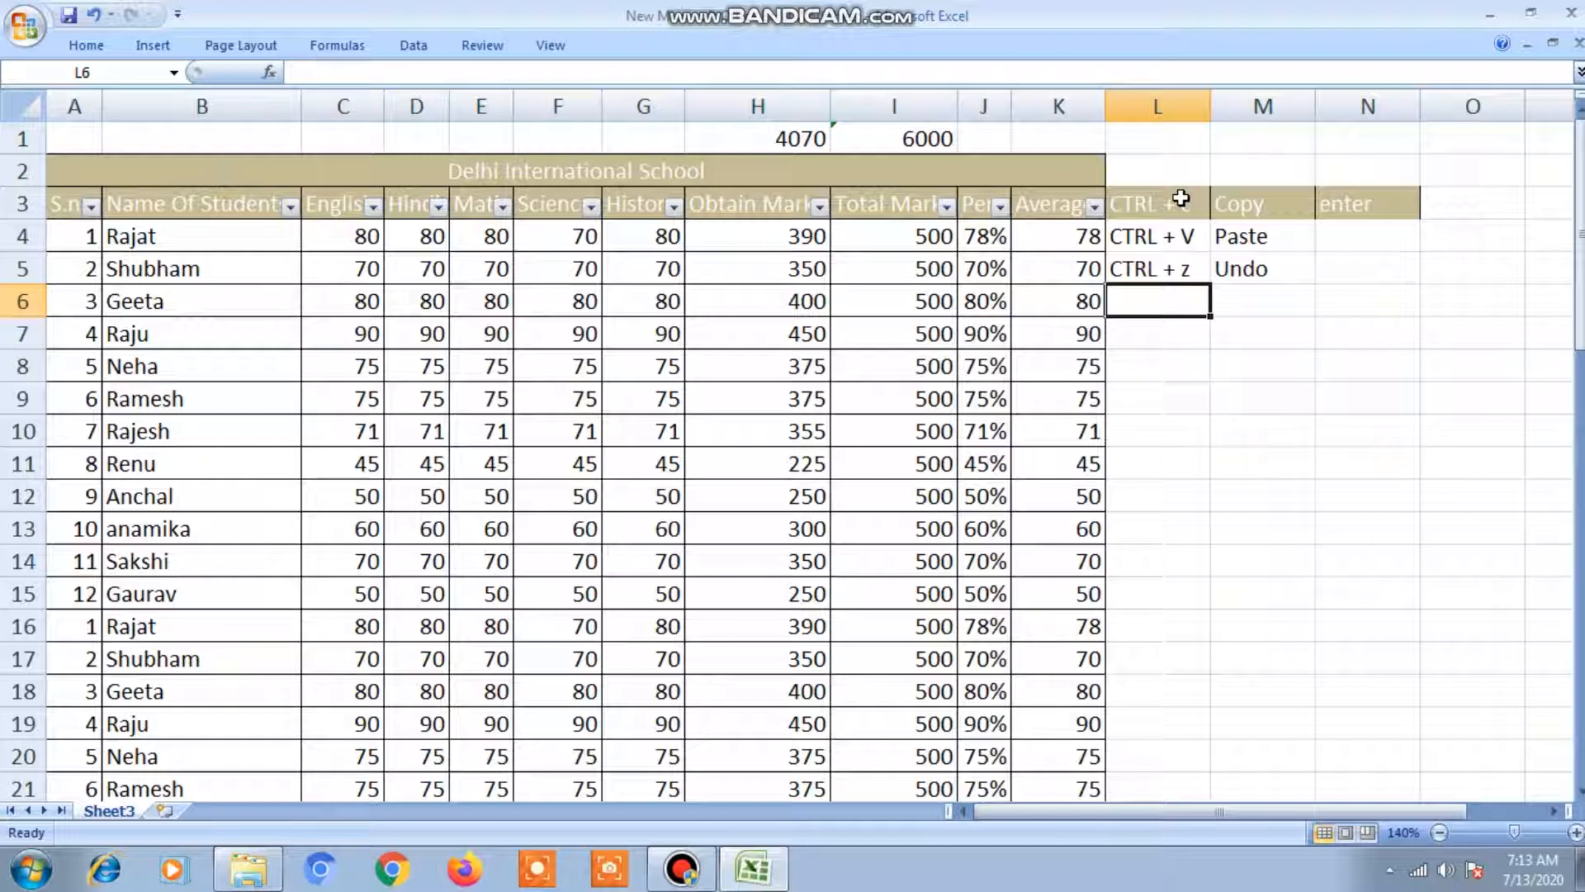
{"action": "left_click", "coordinate": [1046, 106]}
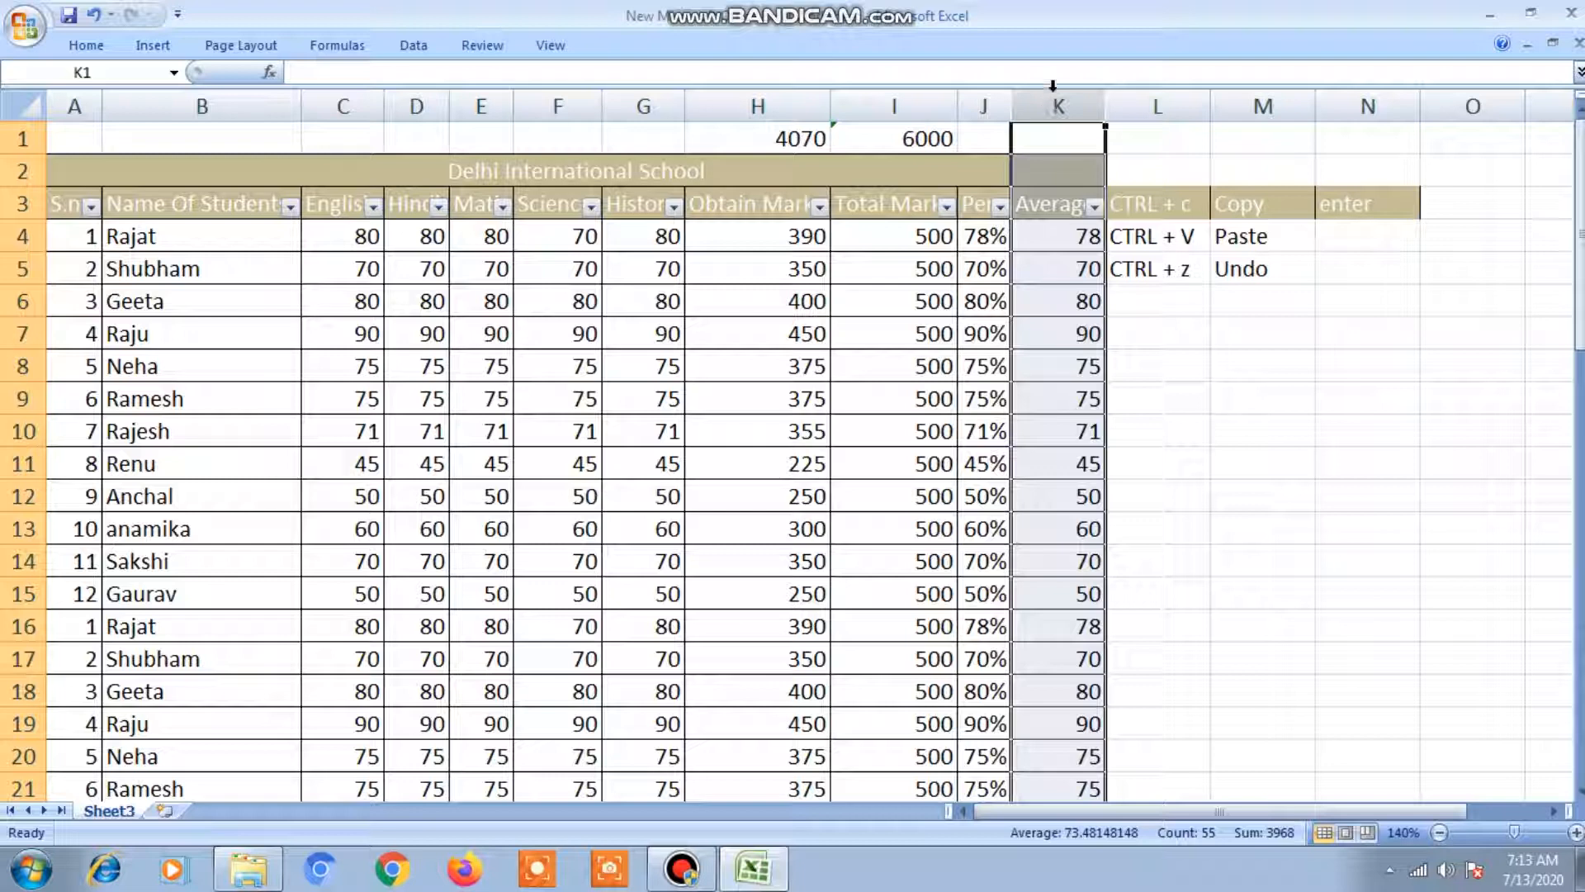
{"action": "right_click", "coordinate": [1048, 99]}
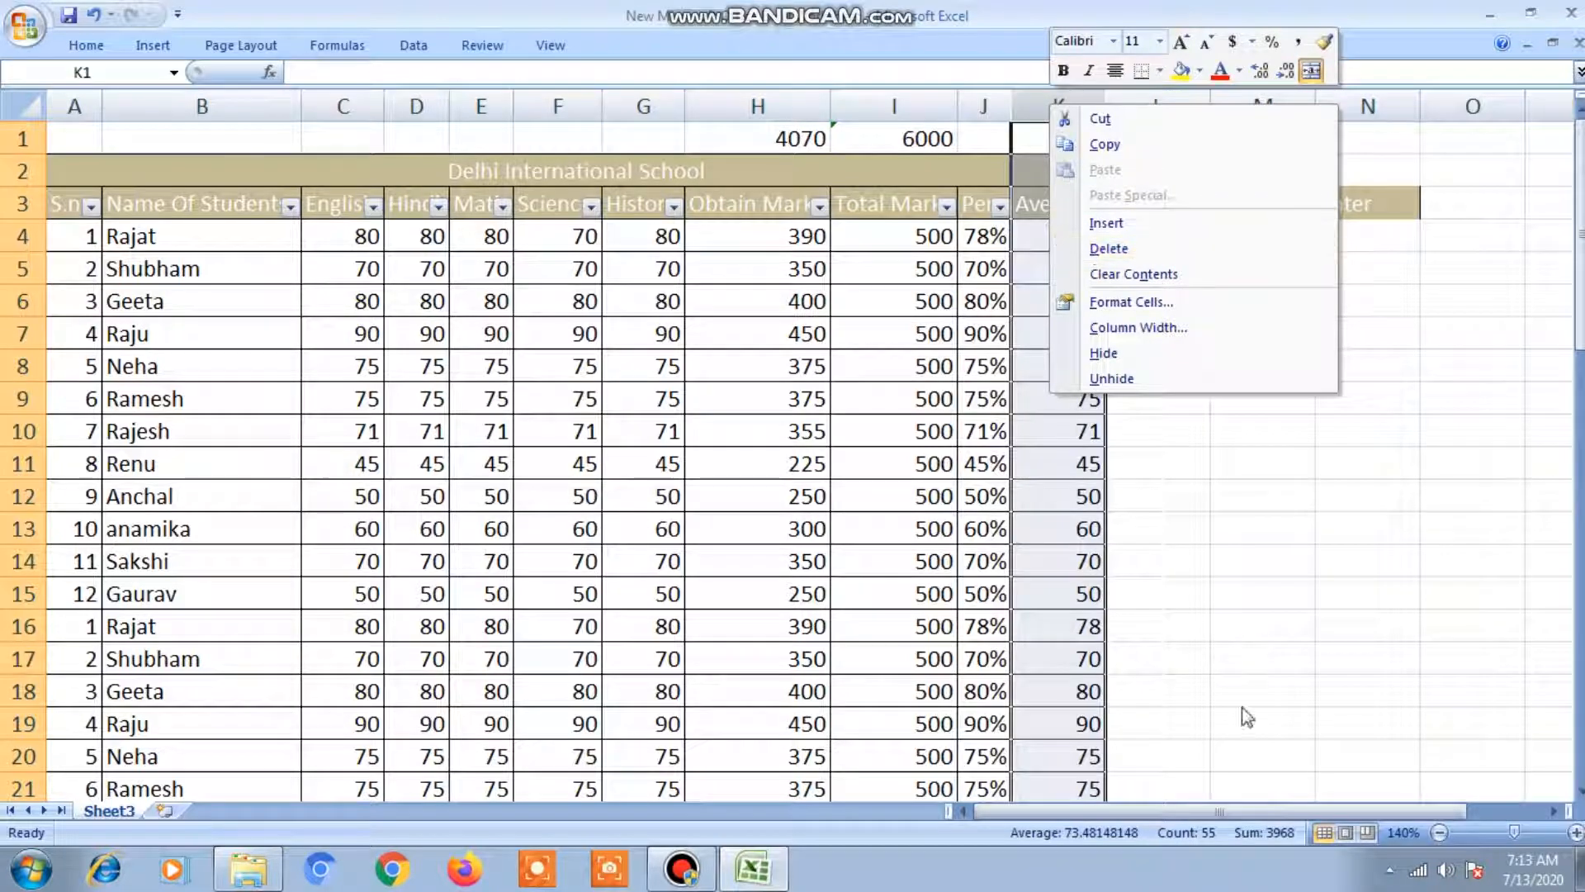
{"action": "key", "text": "Escape"}
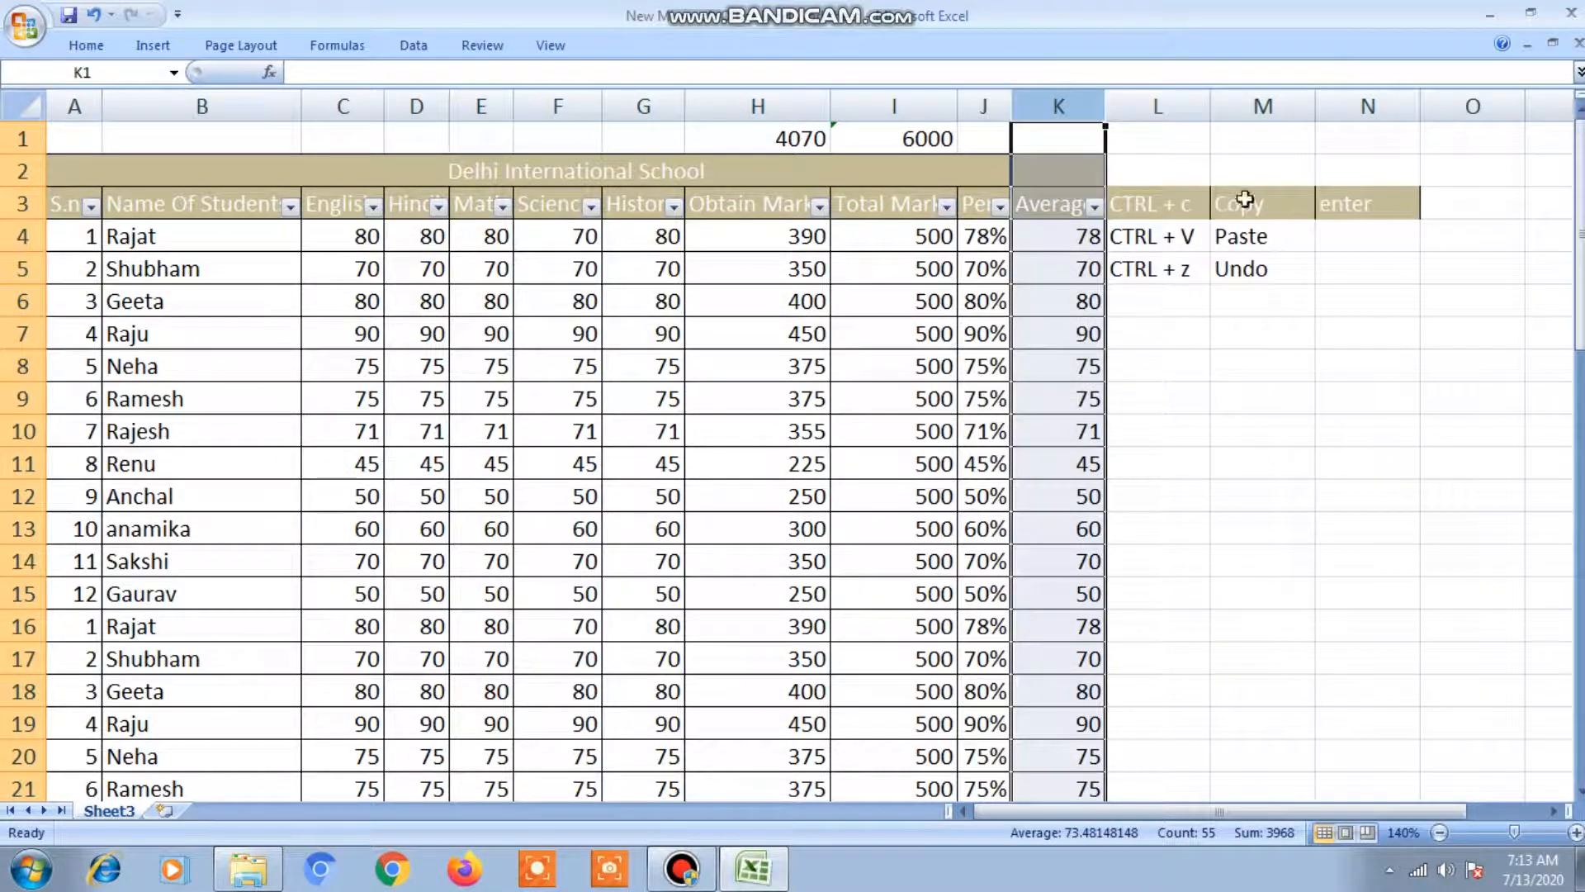
Enter the shortcut note CTRL + - in L6, below the CTRL + z note
{"action": "left_click", "coordinate": [1169, 296]}
{"action": "type", "text": "CTRL +"}
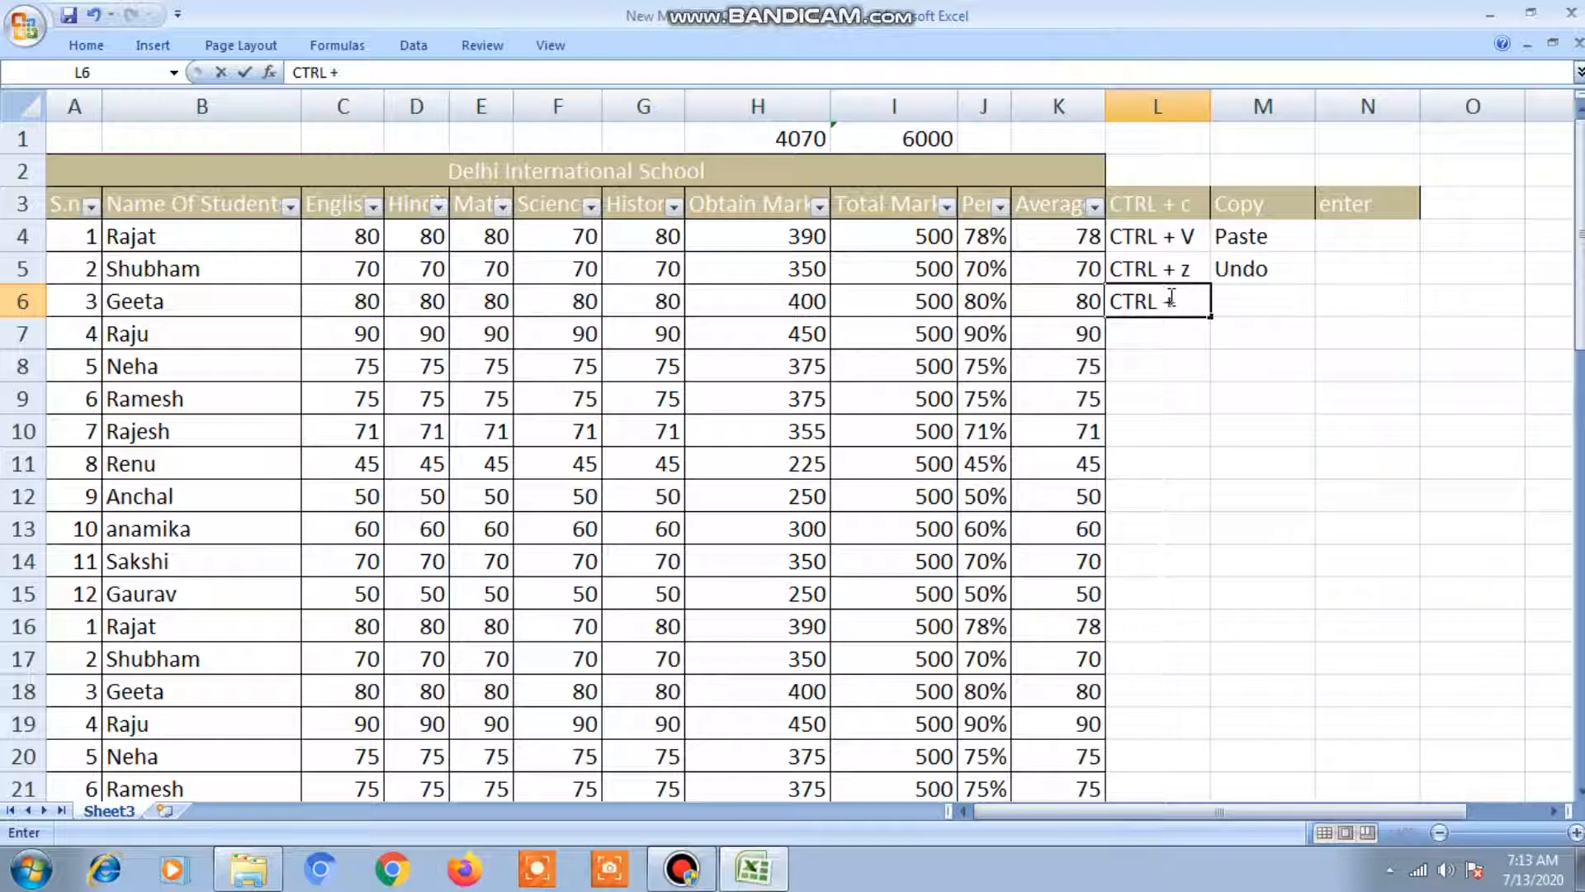
{"action": "type", "text": " -"}
{"action": "key", "text": "Tab"}
Delete the entire Average column K and undo the deletion
{"action": "key", "text": "Left"}
{"action": "key", "text": "Left"}
{"action": "key", "text": "Left"}
{"action": "key", "text": "Up"}
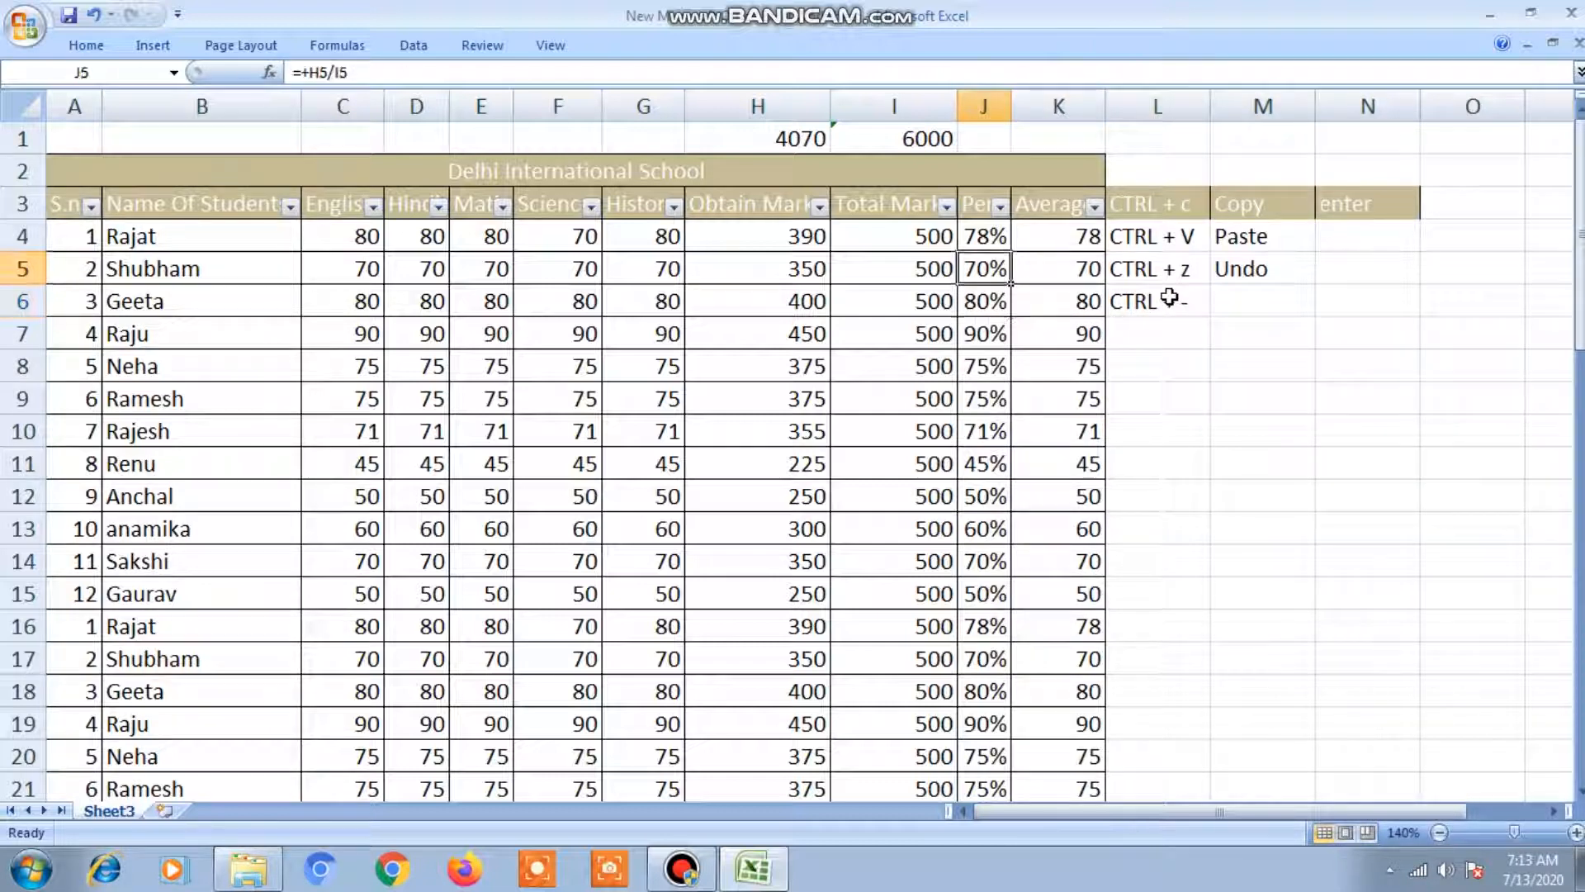
{"action": "left_click", "coordinate": [1050, 97]}
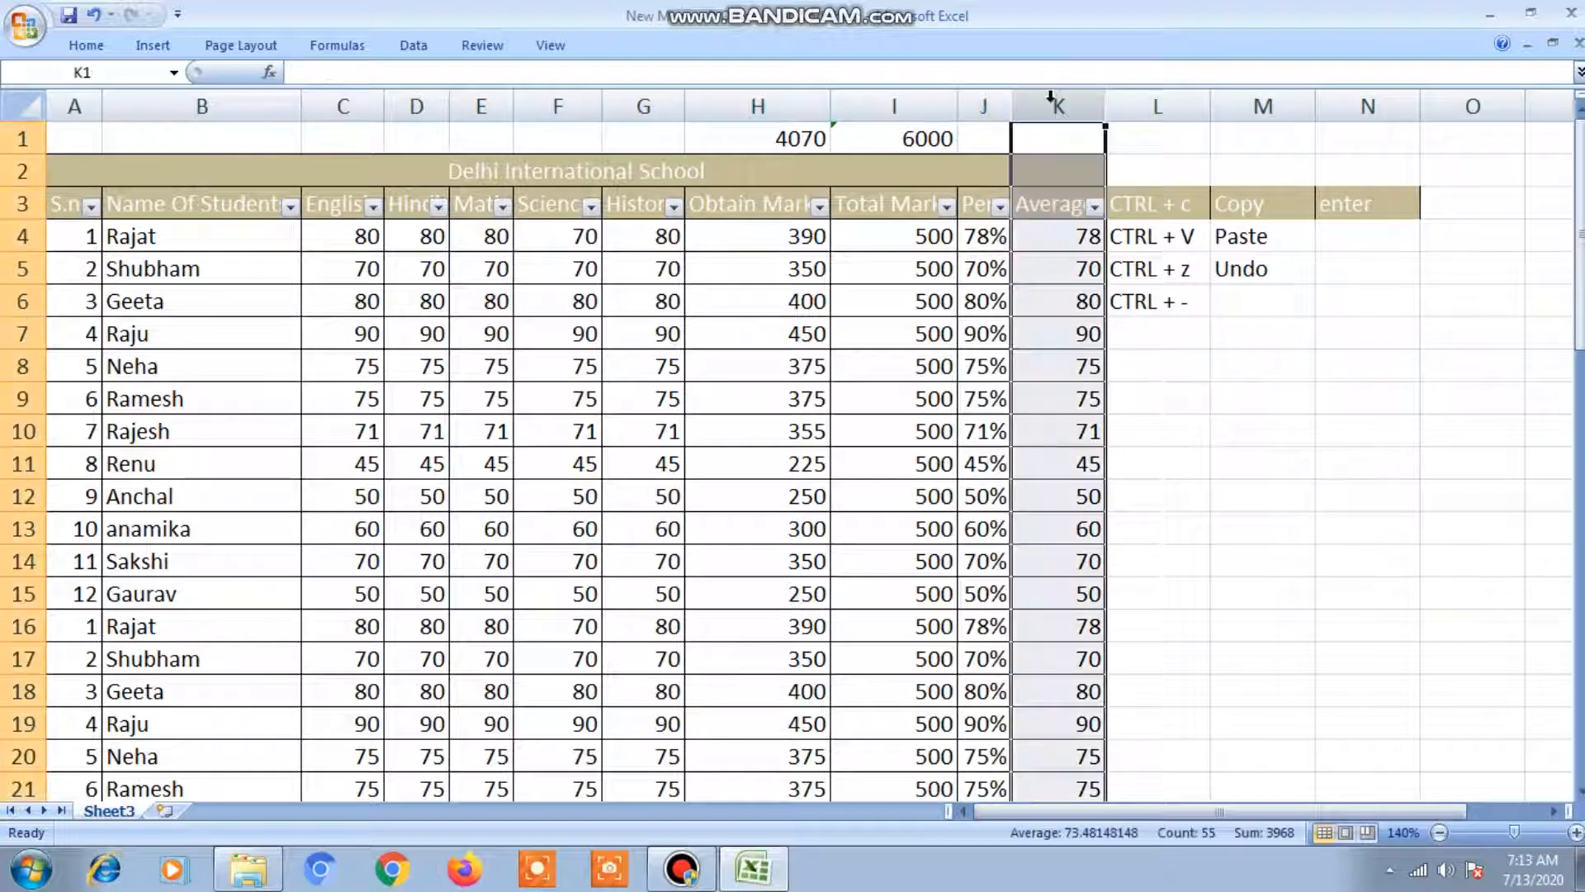
{"action": "key", "text": "ctrl+minus"}
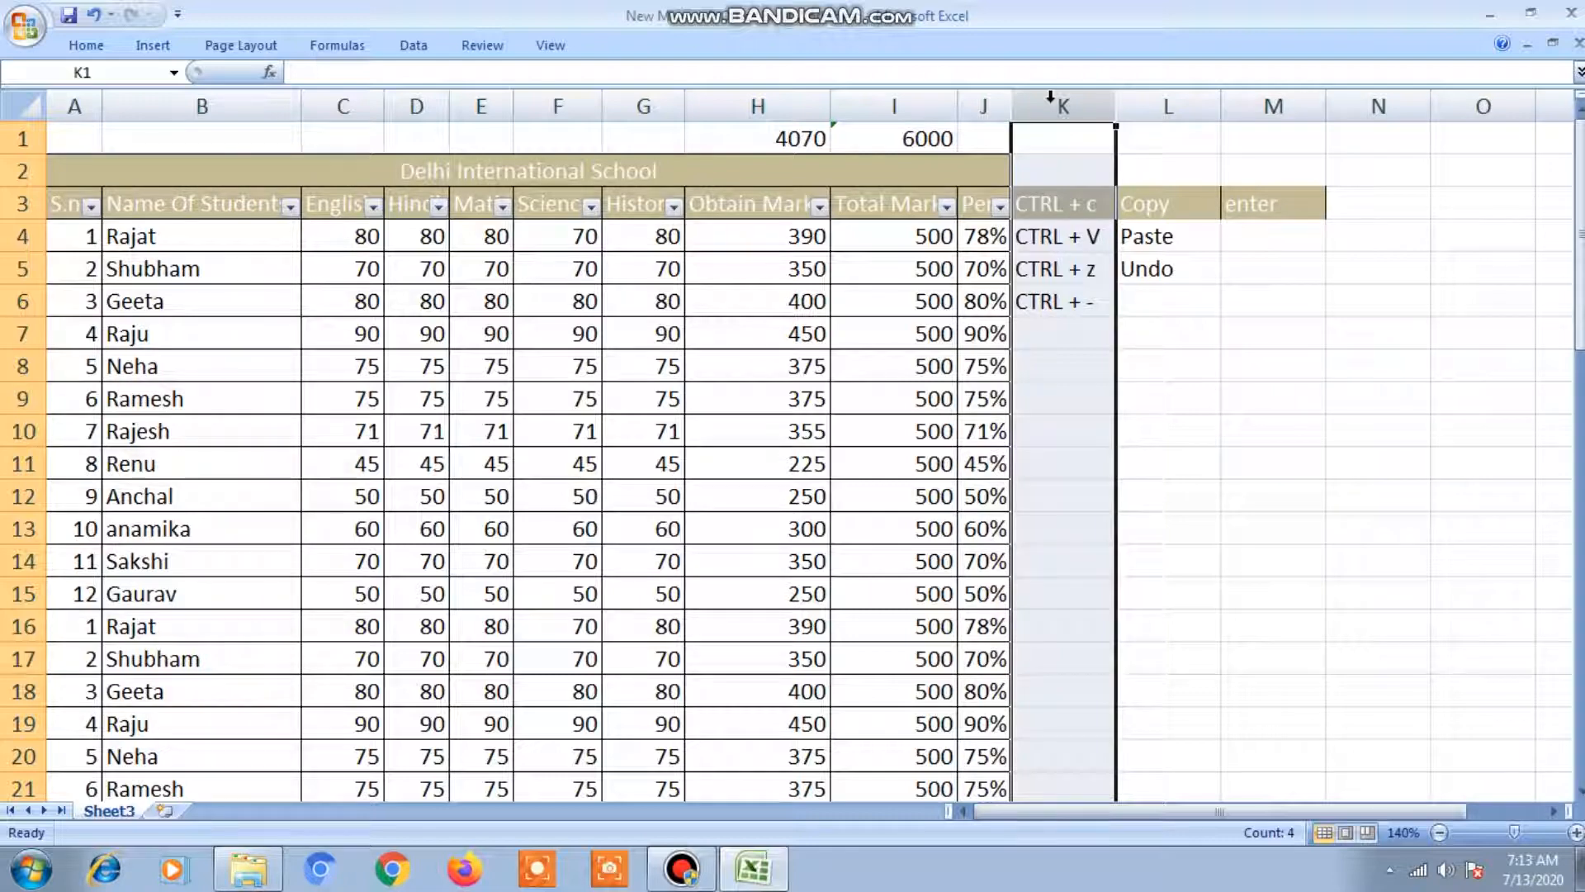
{"action": "key", "text": "ctrl+z"}
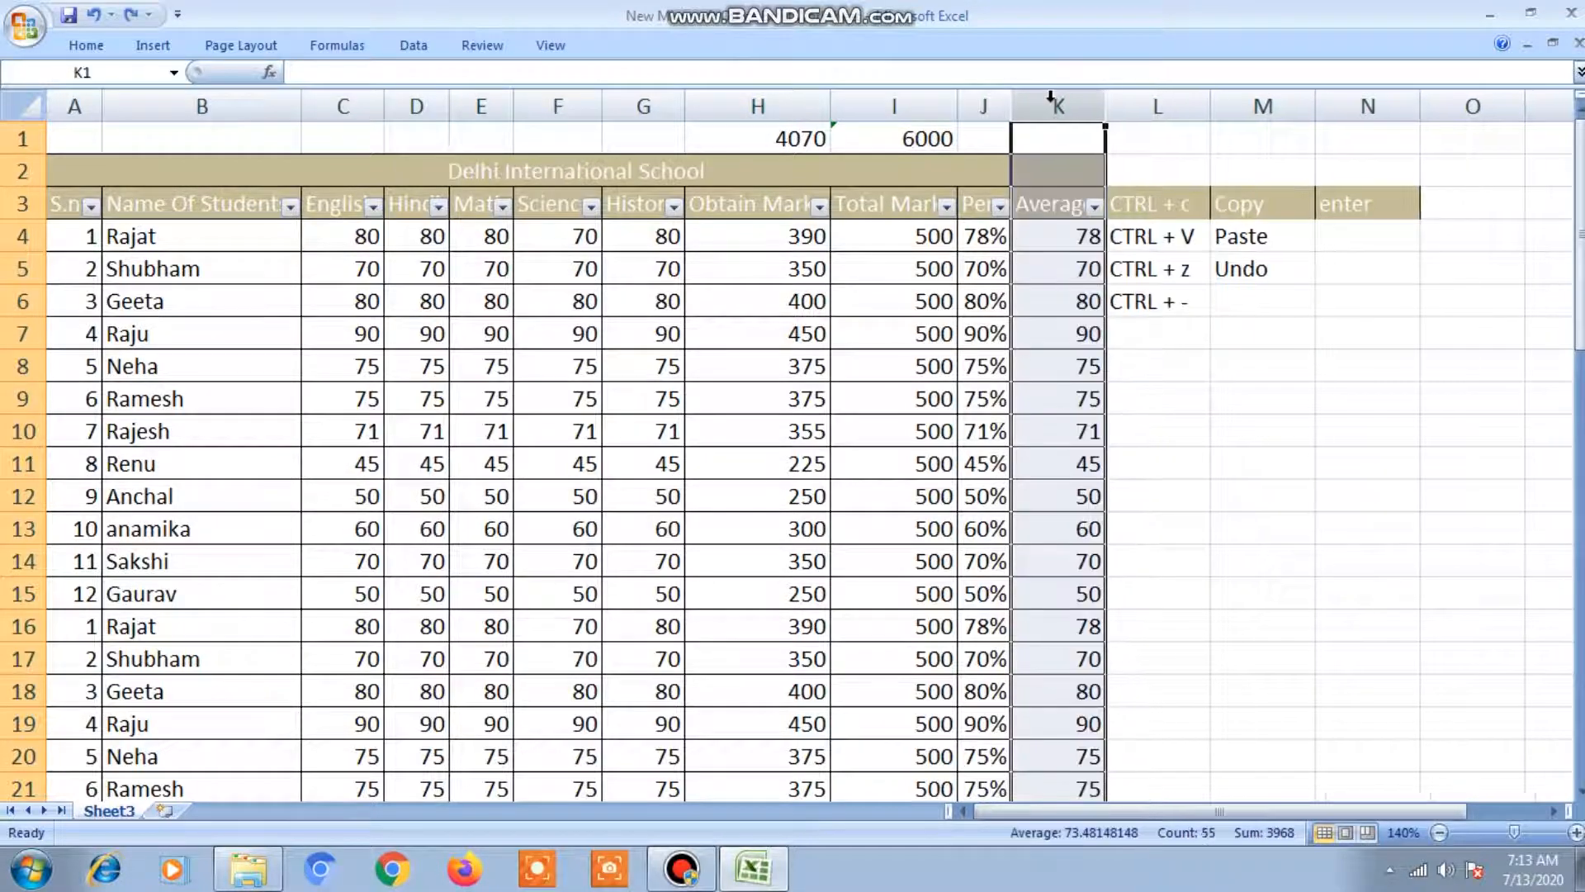
Enter Delete in M6 as the meaning of the CTRL + - shortcut
{"action": "key", "text": "Down"}
{"action": "key", "text": "Down"}
{"action": "key", "text": "Down"}
{"action": "key", "text": "Down"}
{"action": "key", "text": "Down"}
{"action": "key", "text": "Right"}
{"action": "key", "text": "Right"}
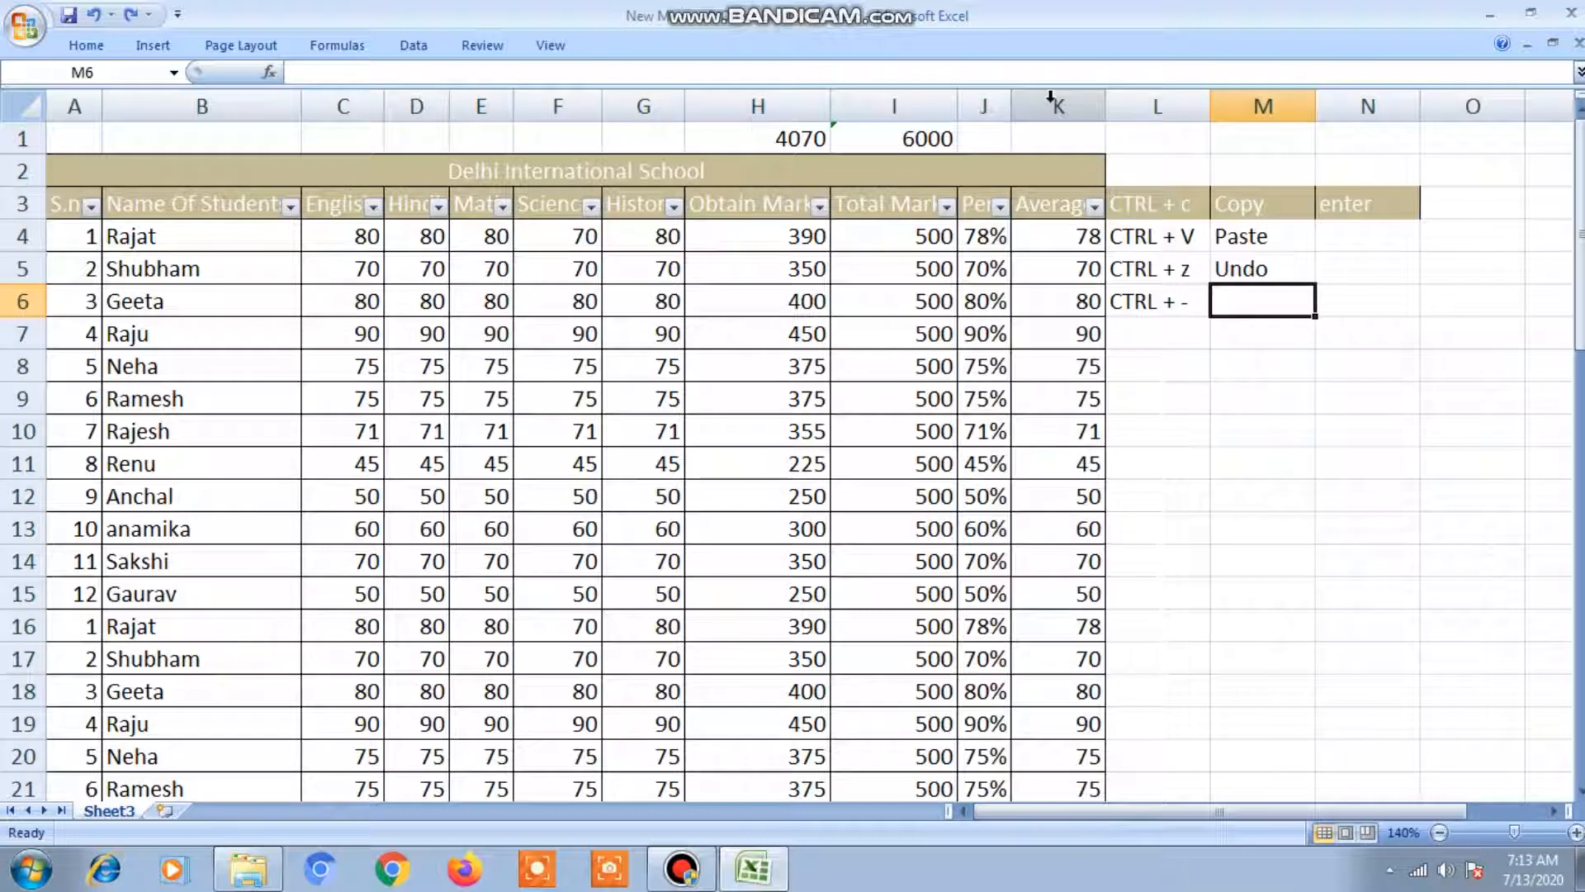
{"action": "type", "text": "Del"}
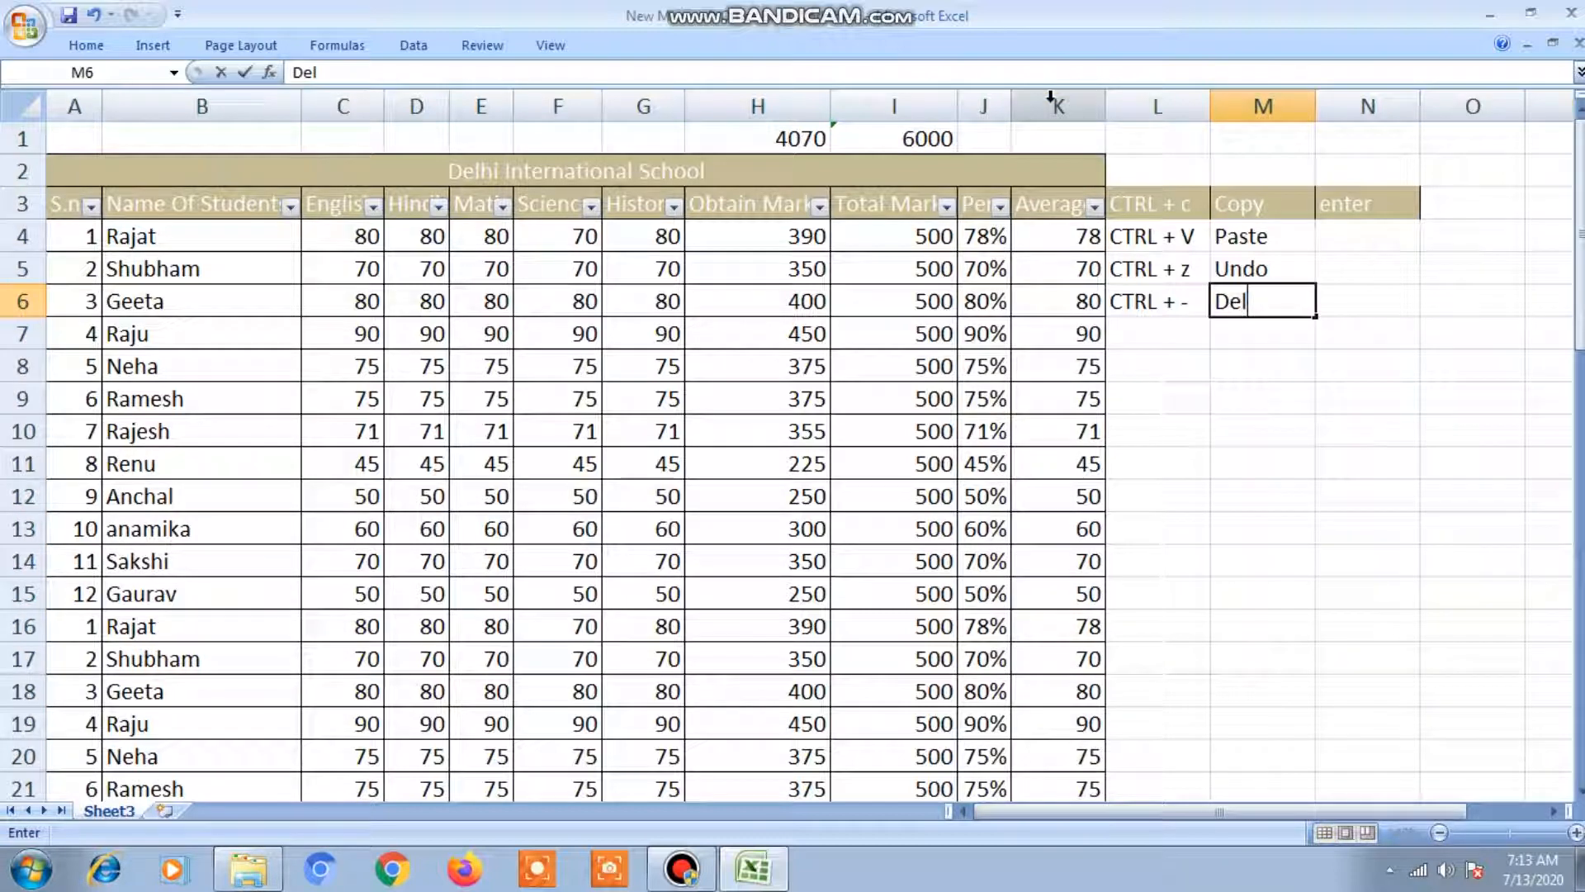
{"action": "type", "text": "ete"}
{"action": "key", "text": "Tab"}
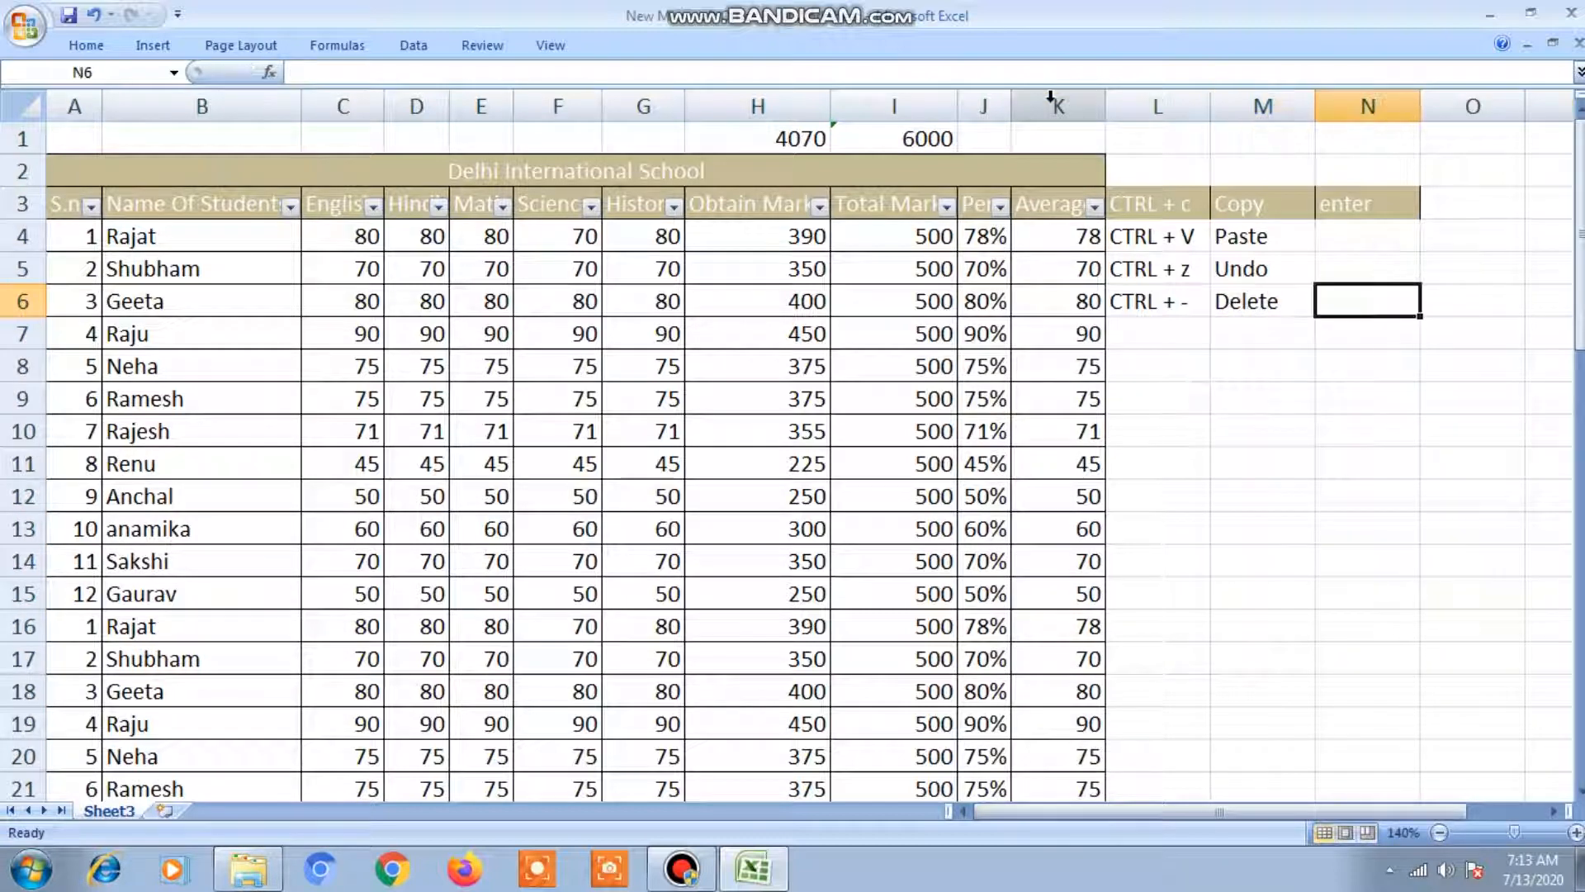
{"action": "key", "text": "Return"}
{"action": "key", "text": "Left"}
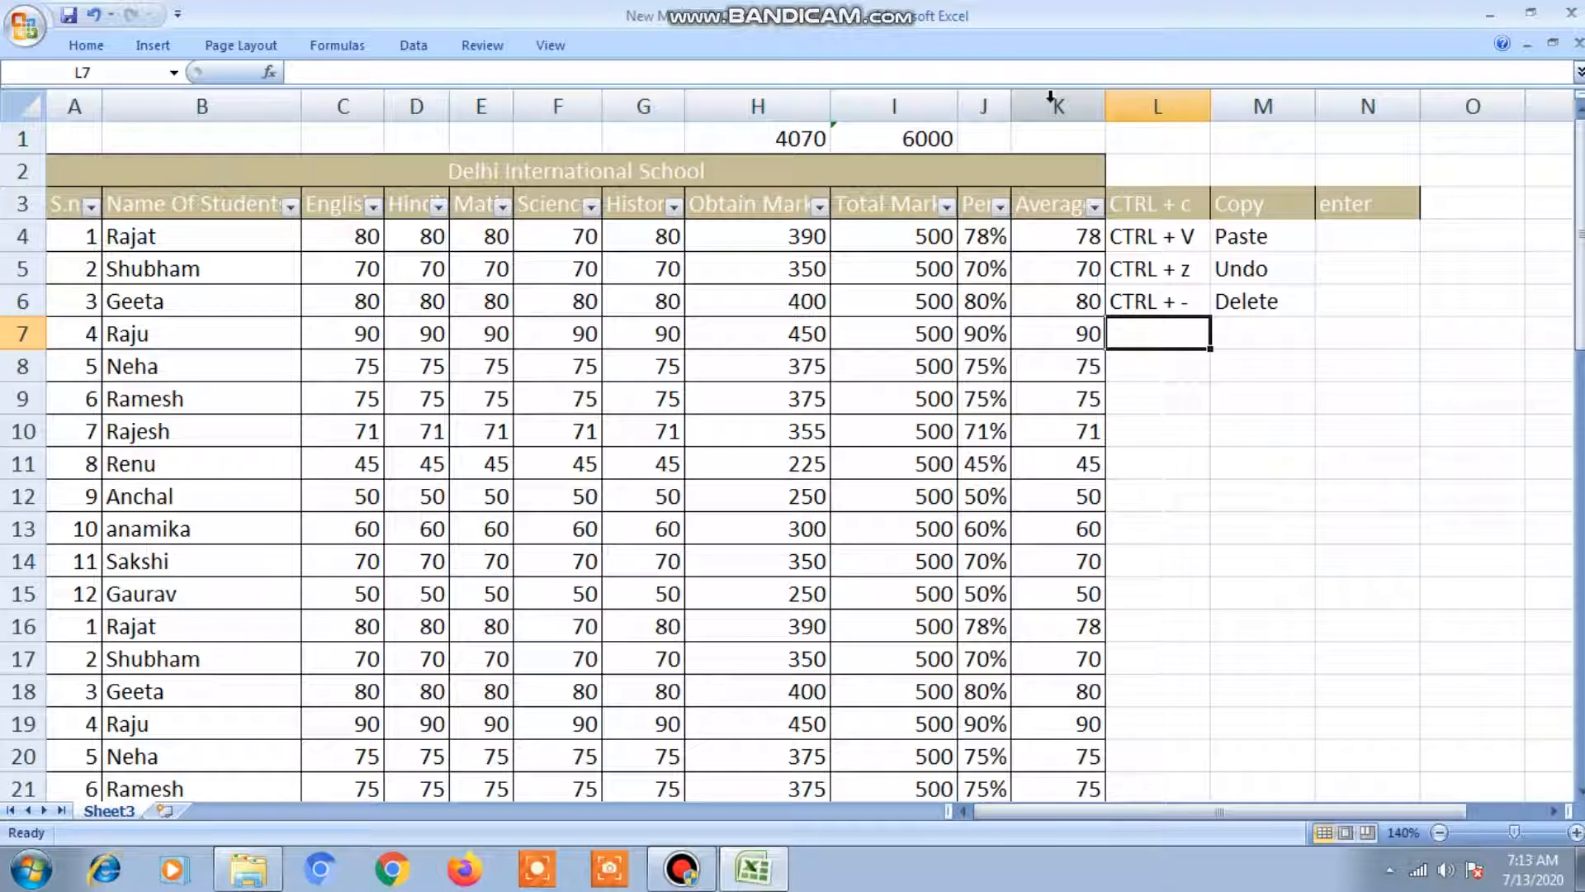
{"action": "key", "text": "Up"}
{"action": "key", "text": "Up"}
{"action": "key", "text": "Left"}
{"action": "key", "text": "Left"}
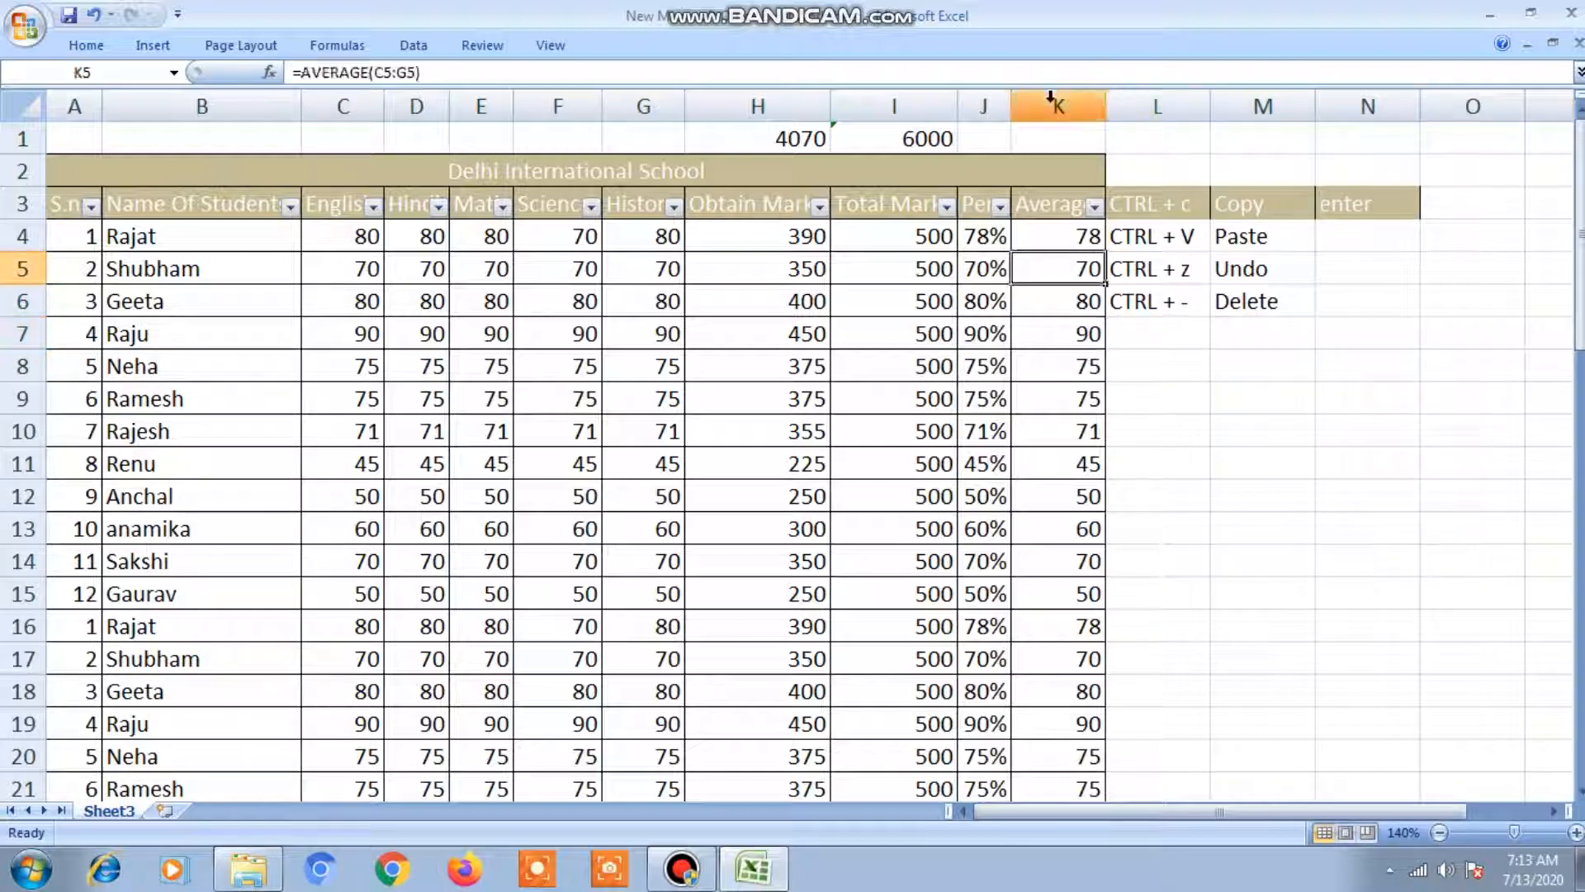
{"action": "key", "text": "Up"}
{"action": "key", "text": "Right"}
{"action": "key", "text": "Up"}
{"action": "key", "text": "Down"}
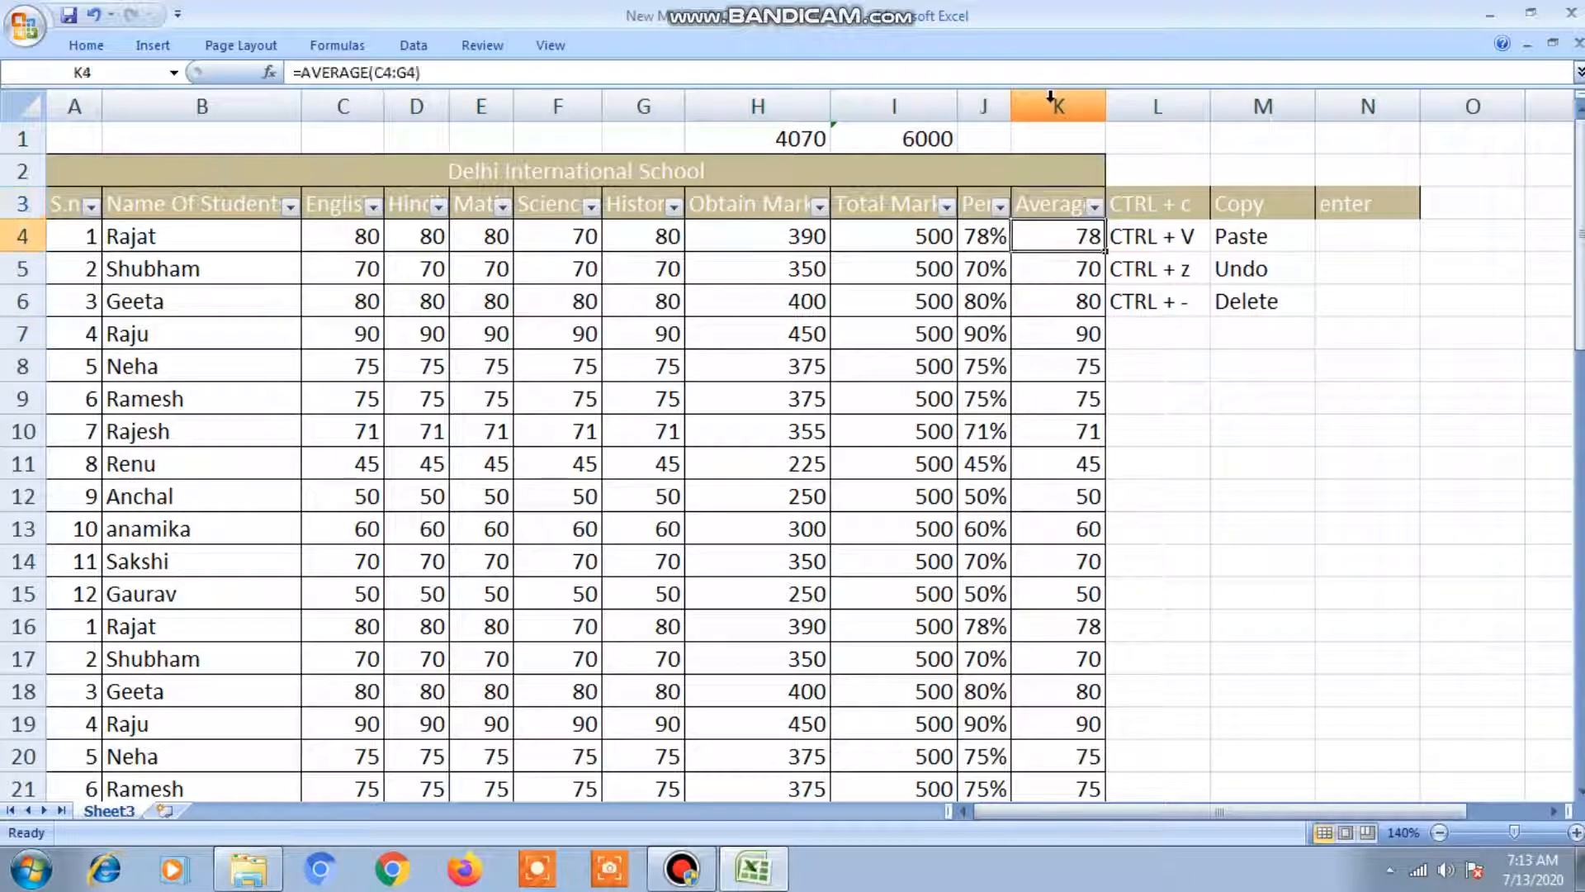
{"action": "key", "text": "Up"}
{"action": "key", "text": "Down"}
{"action": "key", "text": "Down"}
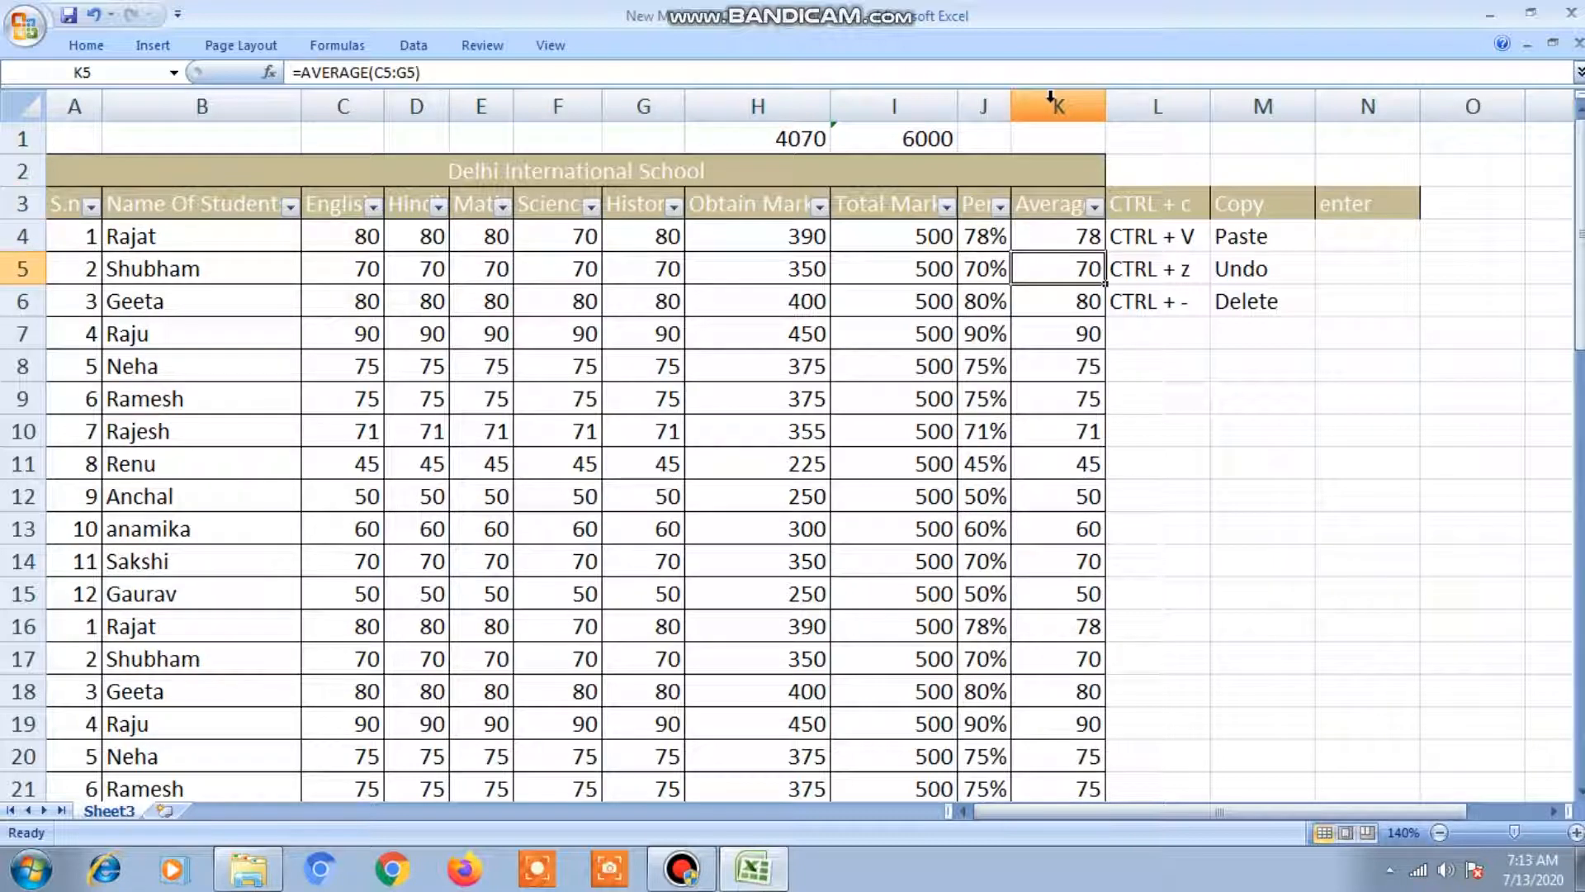
Enter the shortcut note Ctrl + 0 in L7, below the CTRL + - note
{"action": "key", "text": "Down"}
{"action": "key", "text": "Right"}
{"action": "key", "text": "Down"}
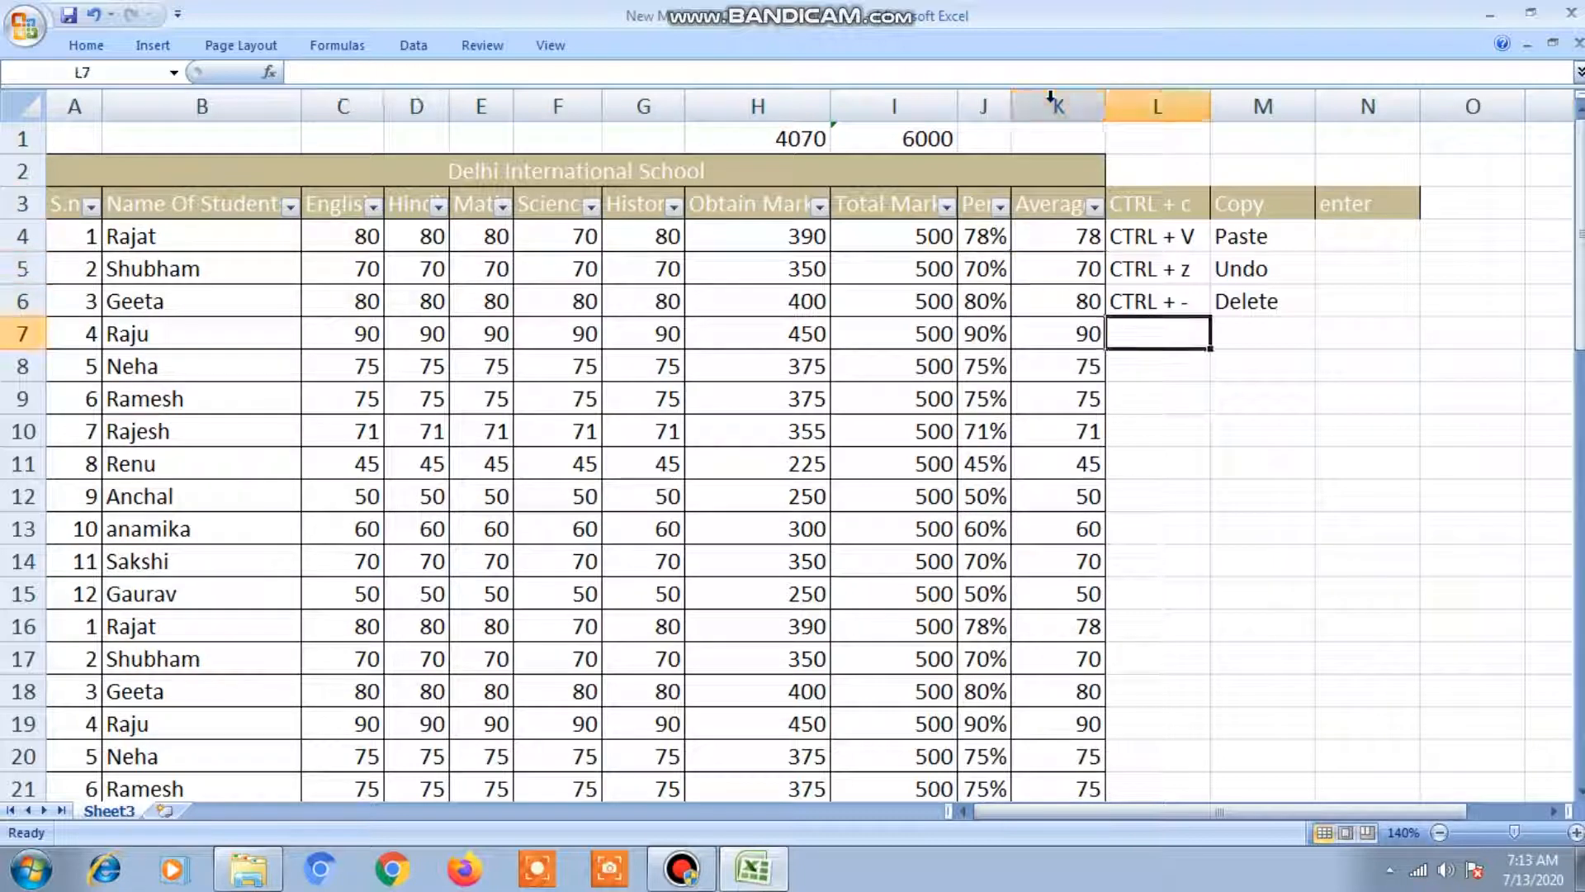
{"action": "type", "text": "Ctr"}
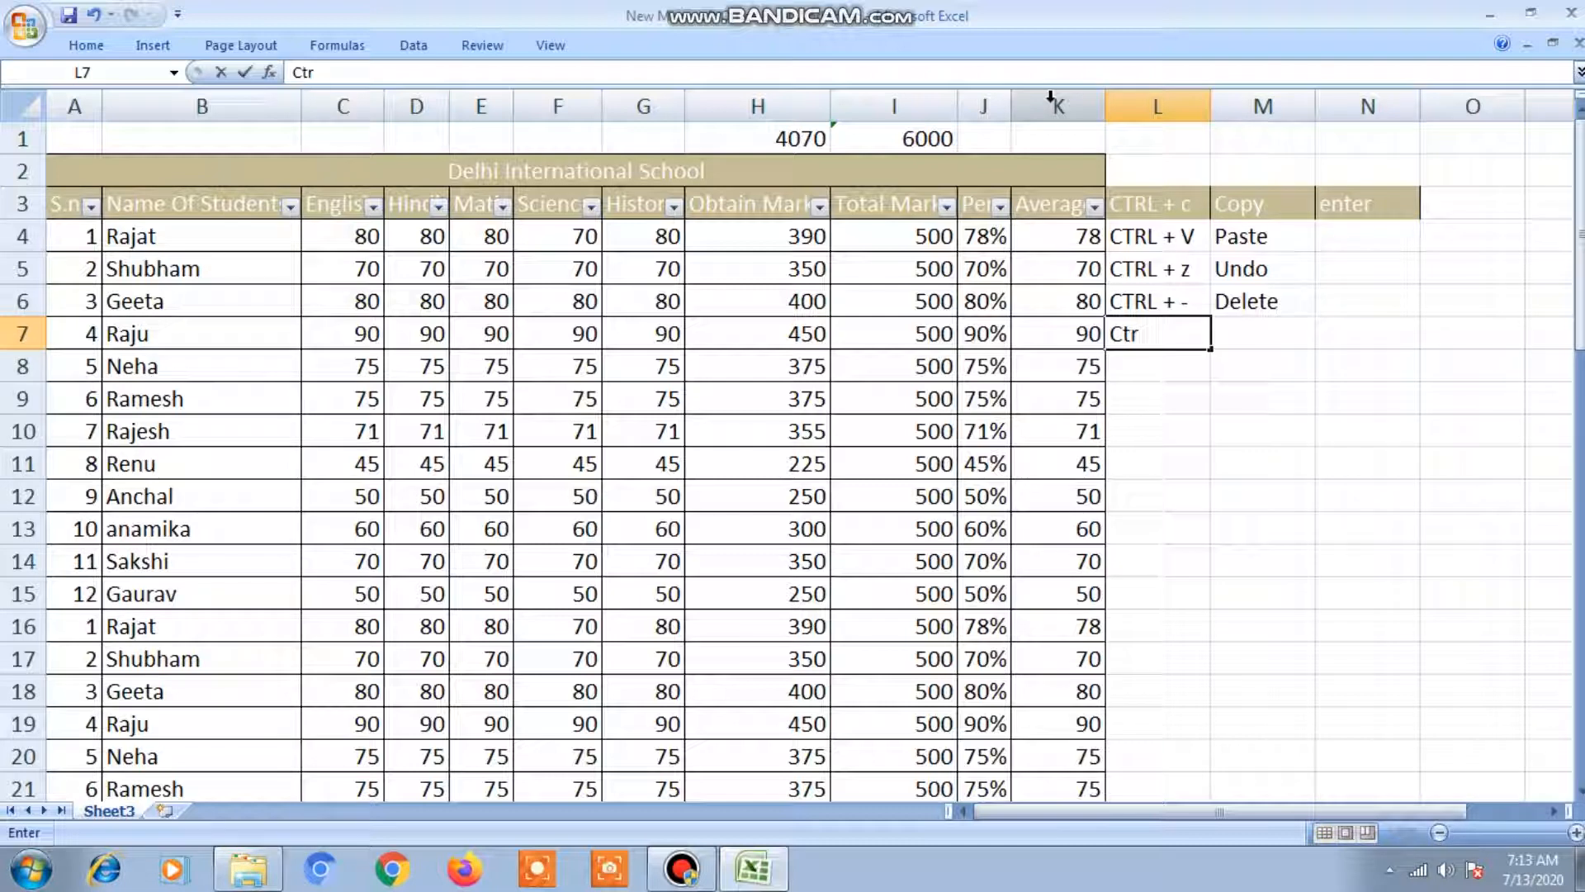
{"action": "type", "text": "l + 0"}
{"action": "key", "text": "Tab"}
{"action": "key", "text": "Left"}
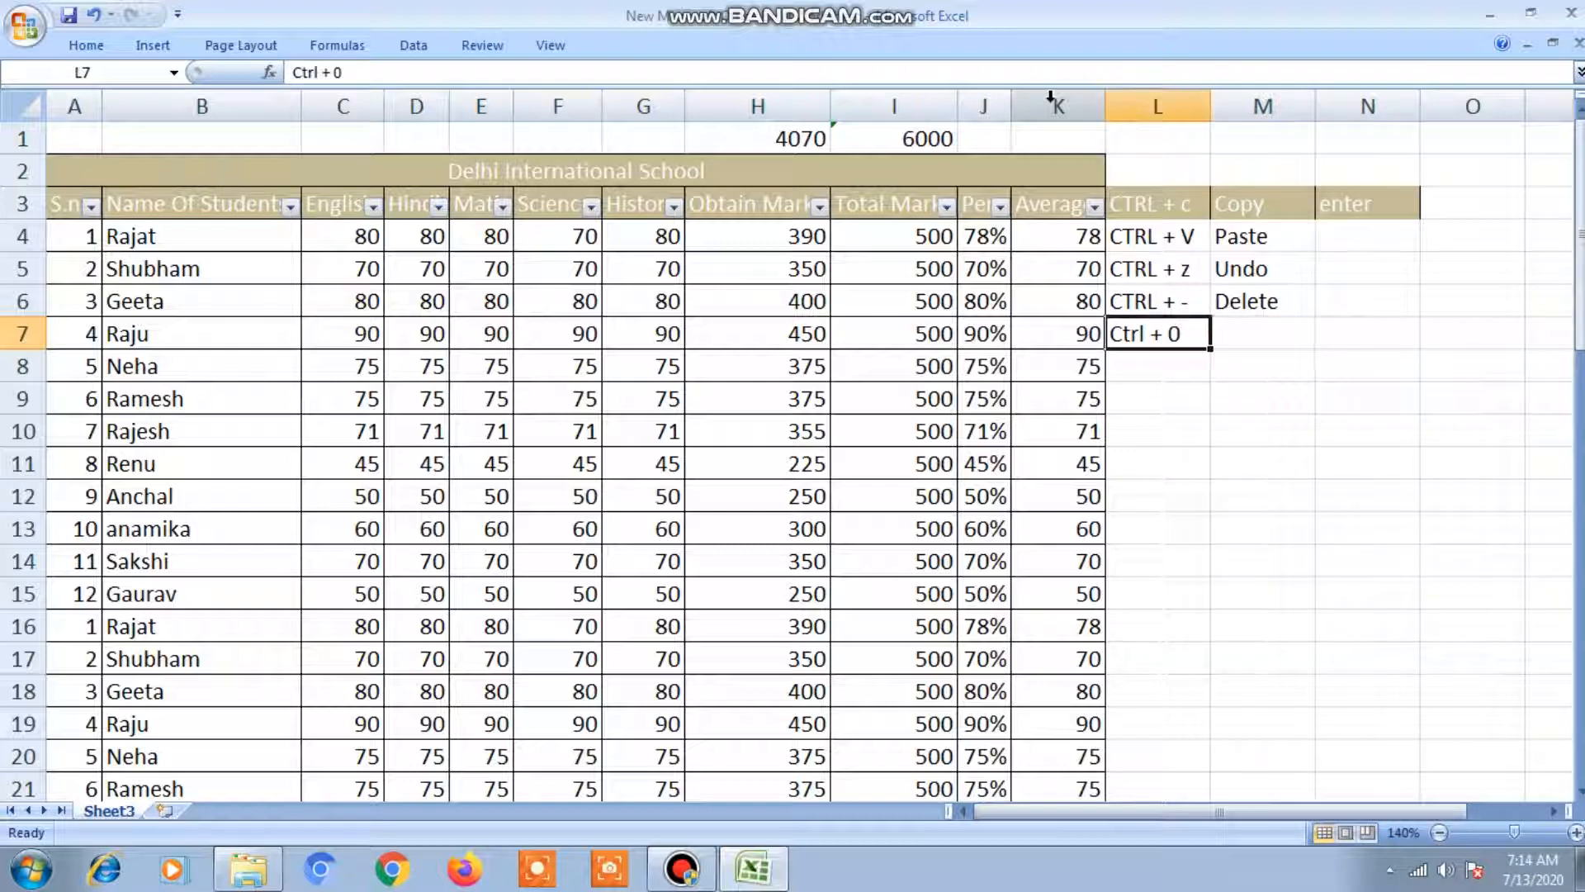
Enter Hide in M7 as the meaning of the Ctrl + 0 shortcut
{"action": "key", "text": "Up"}
{"action": "key", "text": "Down"}
{"action": "key", "text": "Up"}
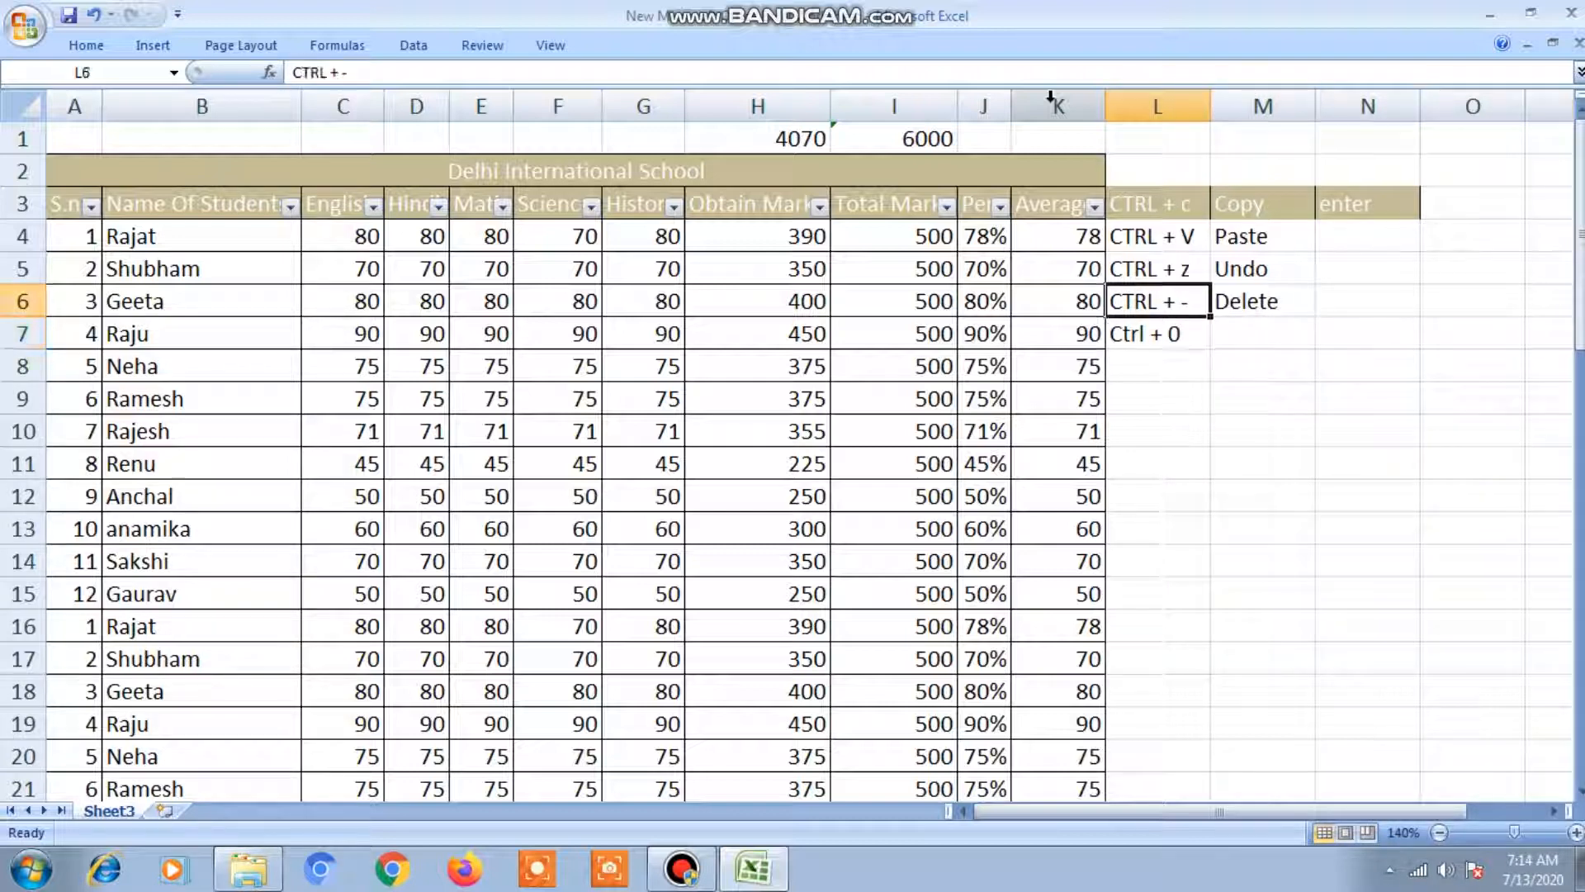
{"action": "key", "text": "Left"}
{"action": "key", "text": "Left"}
{"action": "key", "text": "Right"}
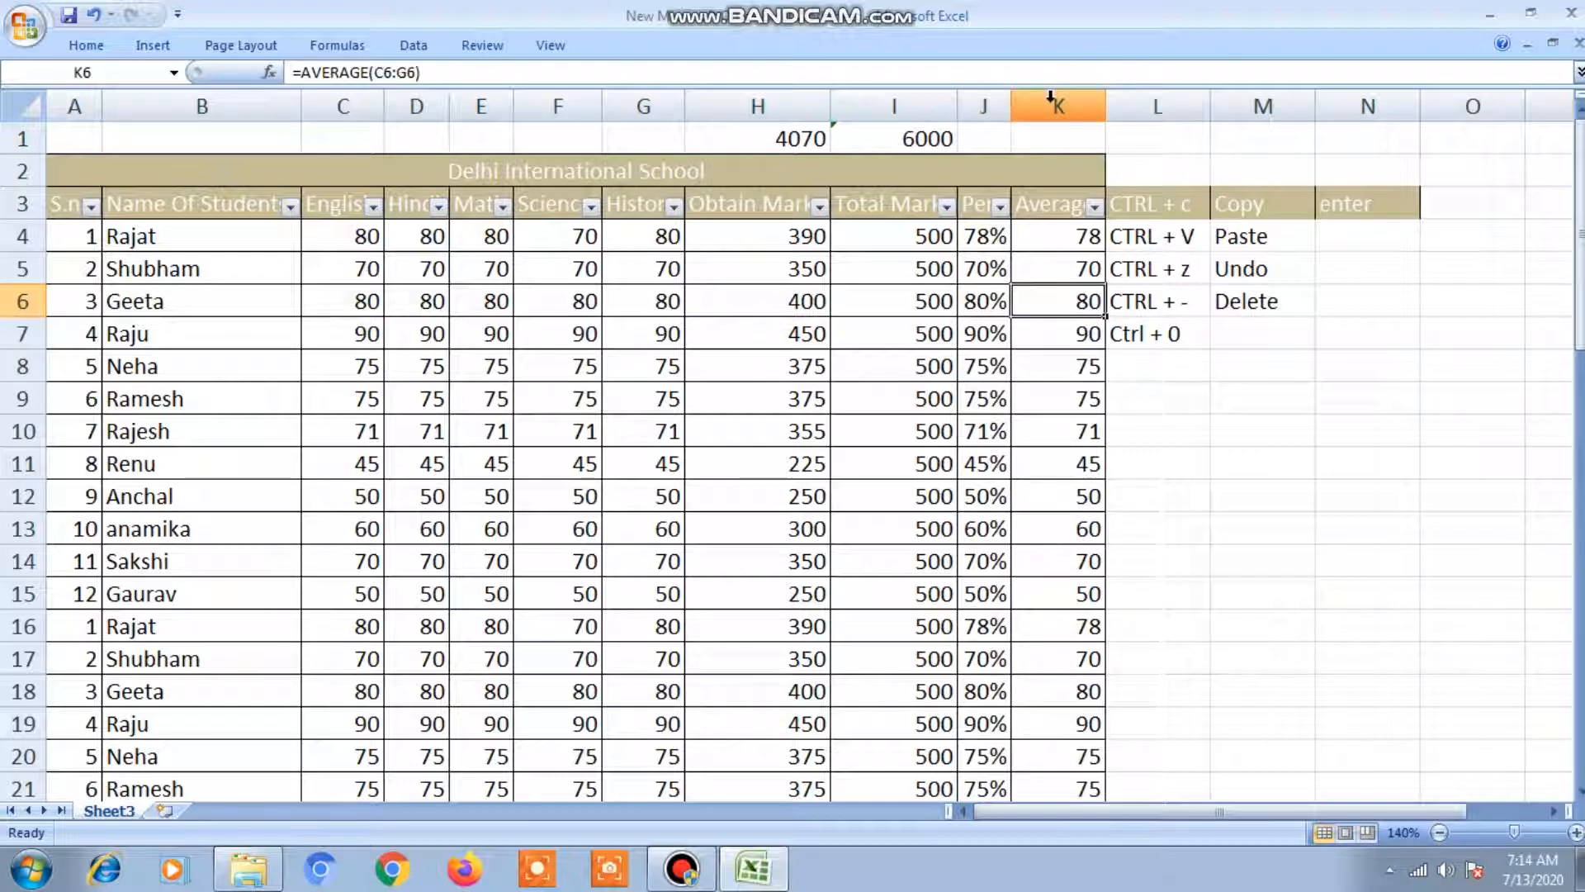
{"action": "key", "text": "Right"}
{"action": "key", "text": "Down"}
{"action": "key", "text": "Right"}
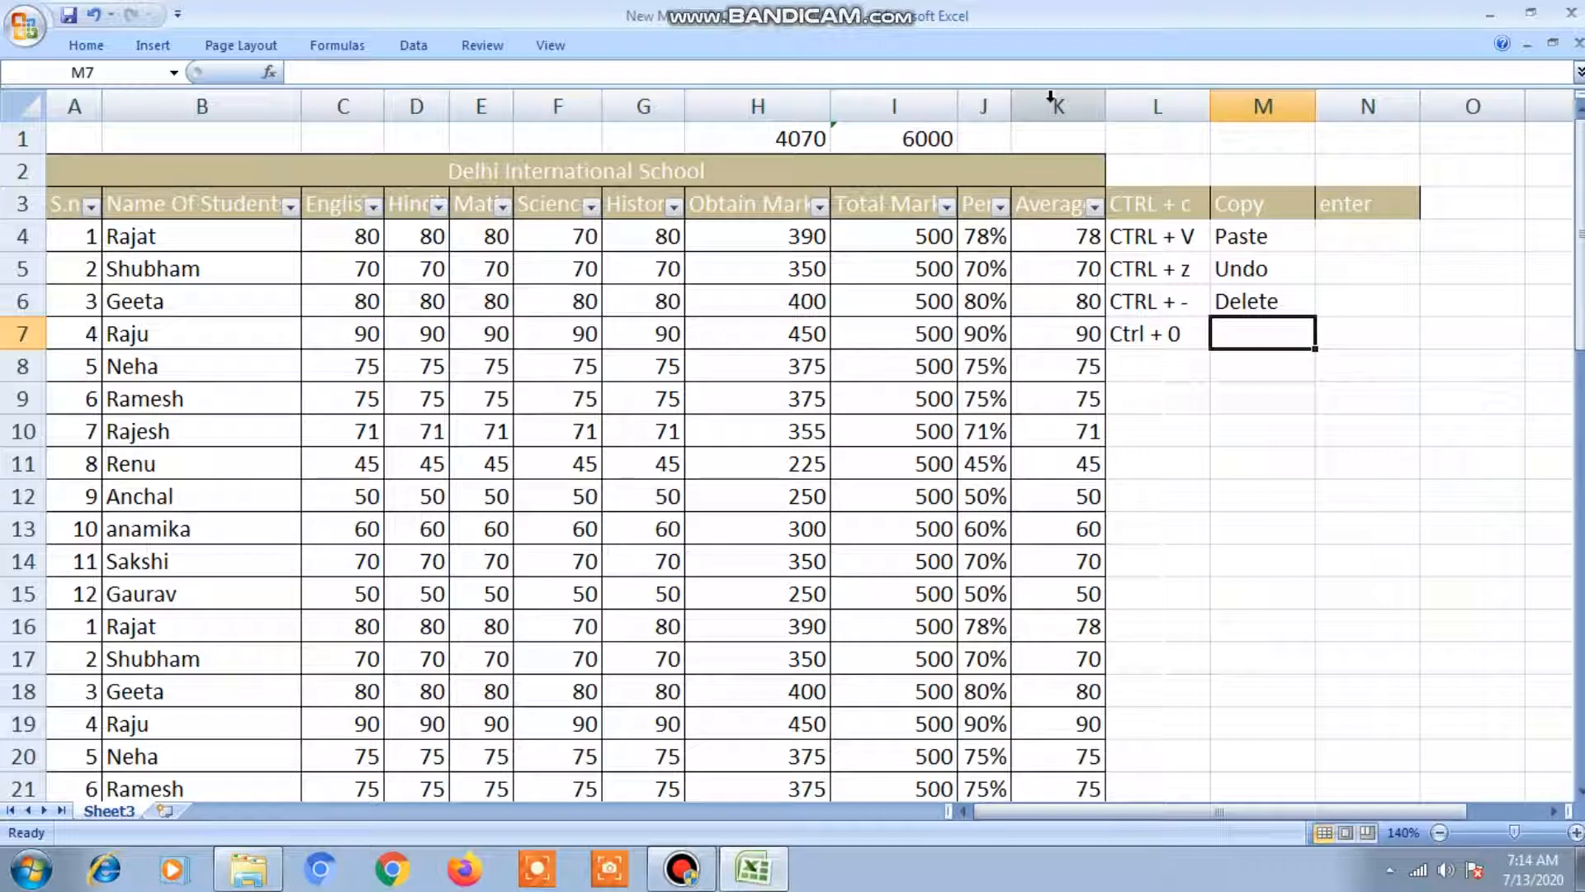
{"action": "type", "text": "Hide"}
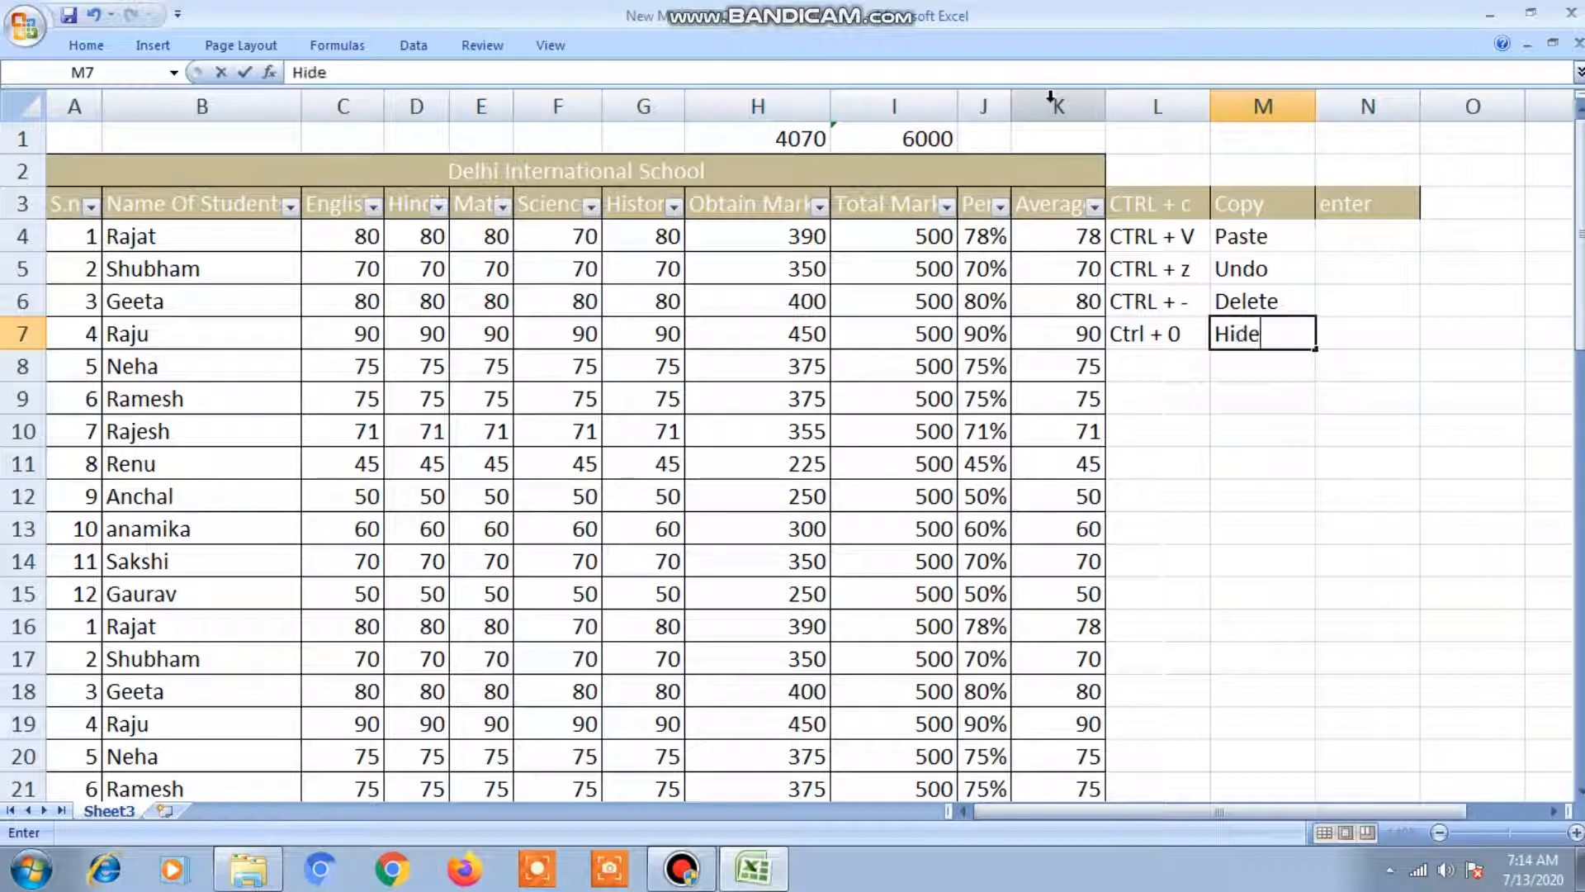
Hide the percentage and Average columns, J and K
{"action": "left_click", "coordinate": [978, 85]}
{"action": "left_click_drag", "start_coordinate": [978, 84], "coordinate": [1036, 93]}
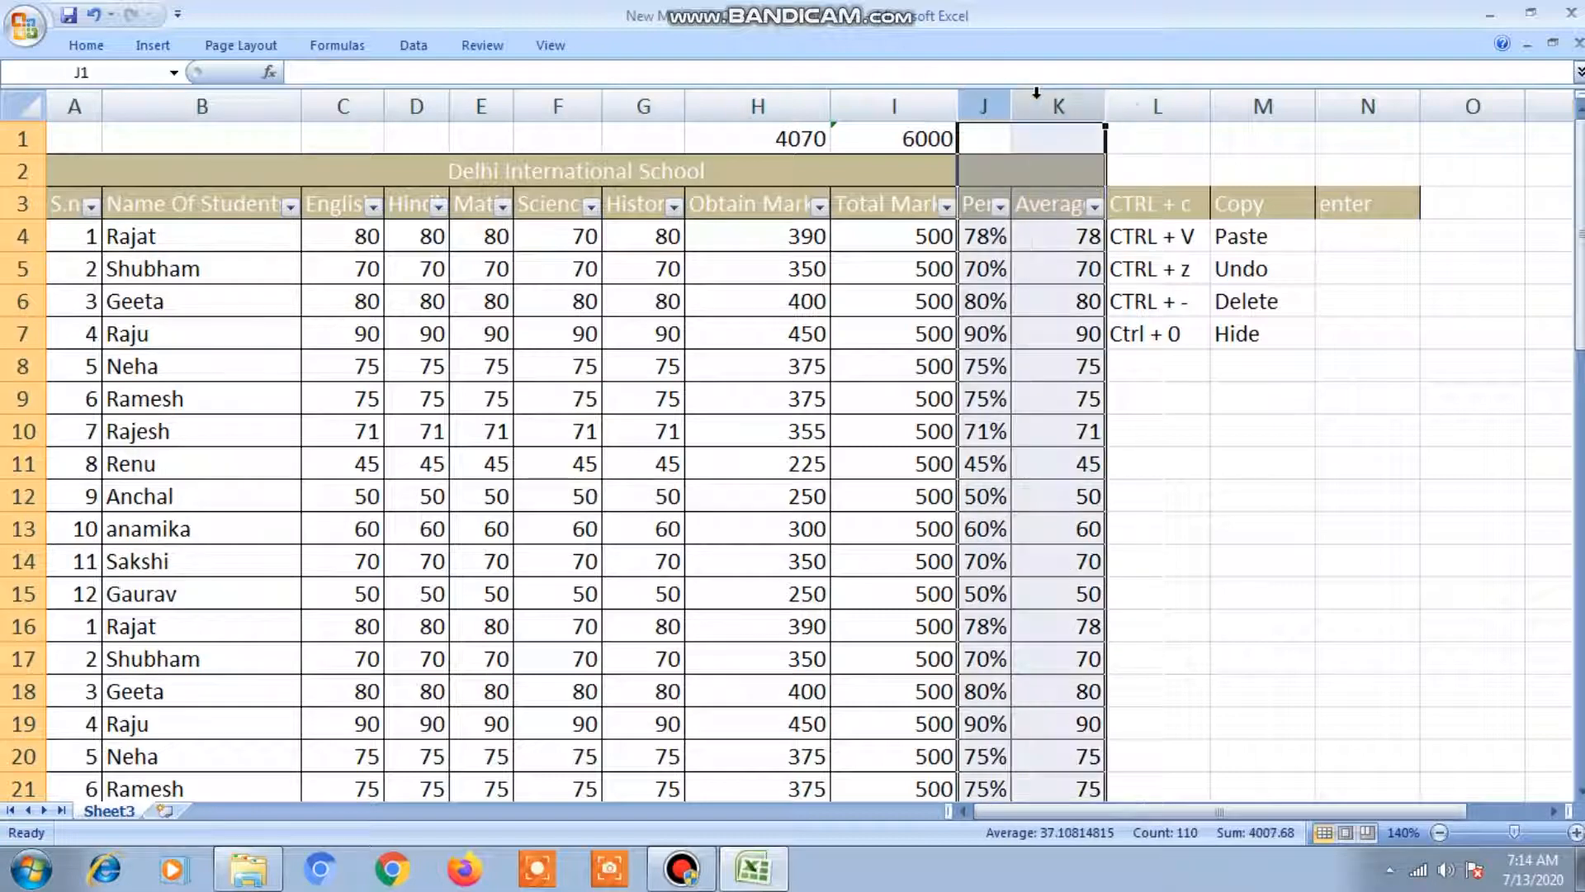
{"action": "key", "text": "ctrl+0"}
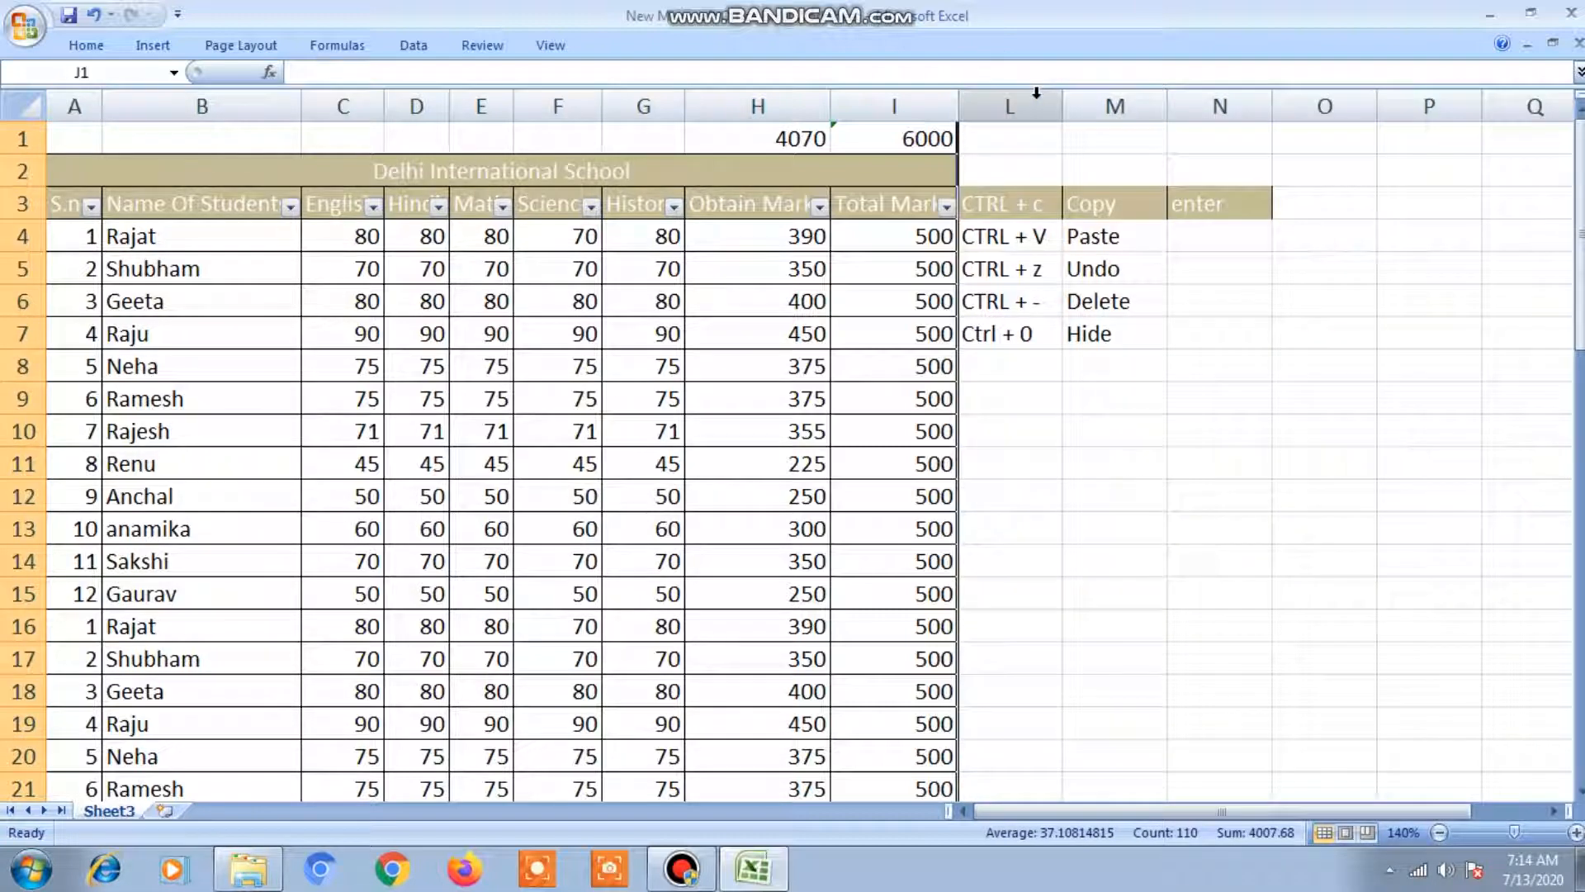
Undo hiding the percentage and Average columns, and hide columns J and K once more
{"action": "key", "text": "ctrl+z"}
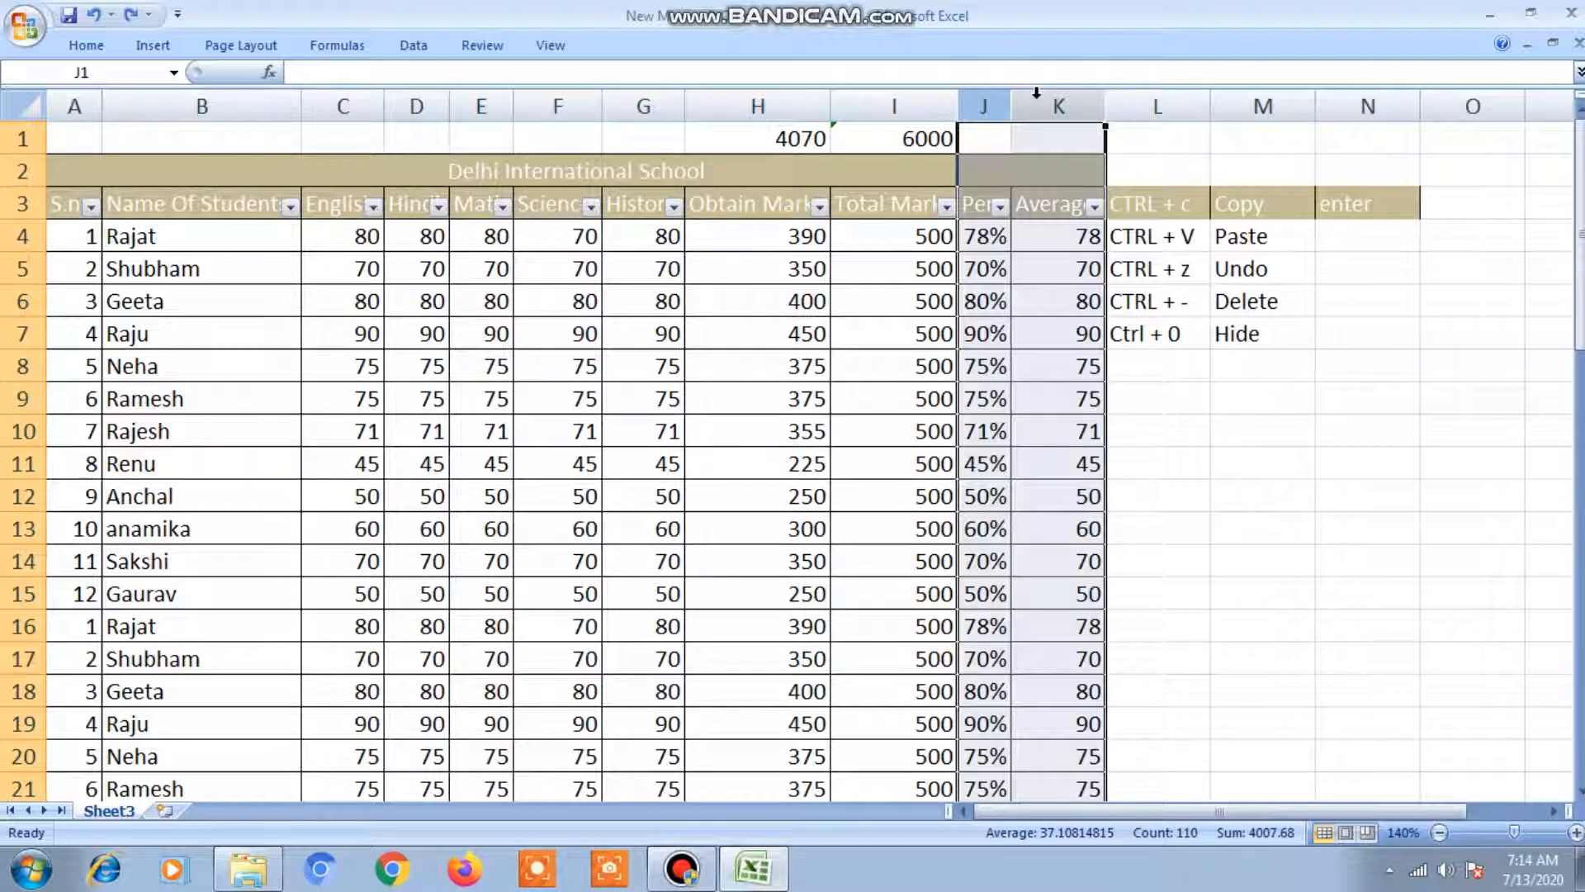
{"action": "key", "text": "ctrl+0"}
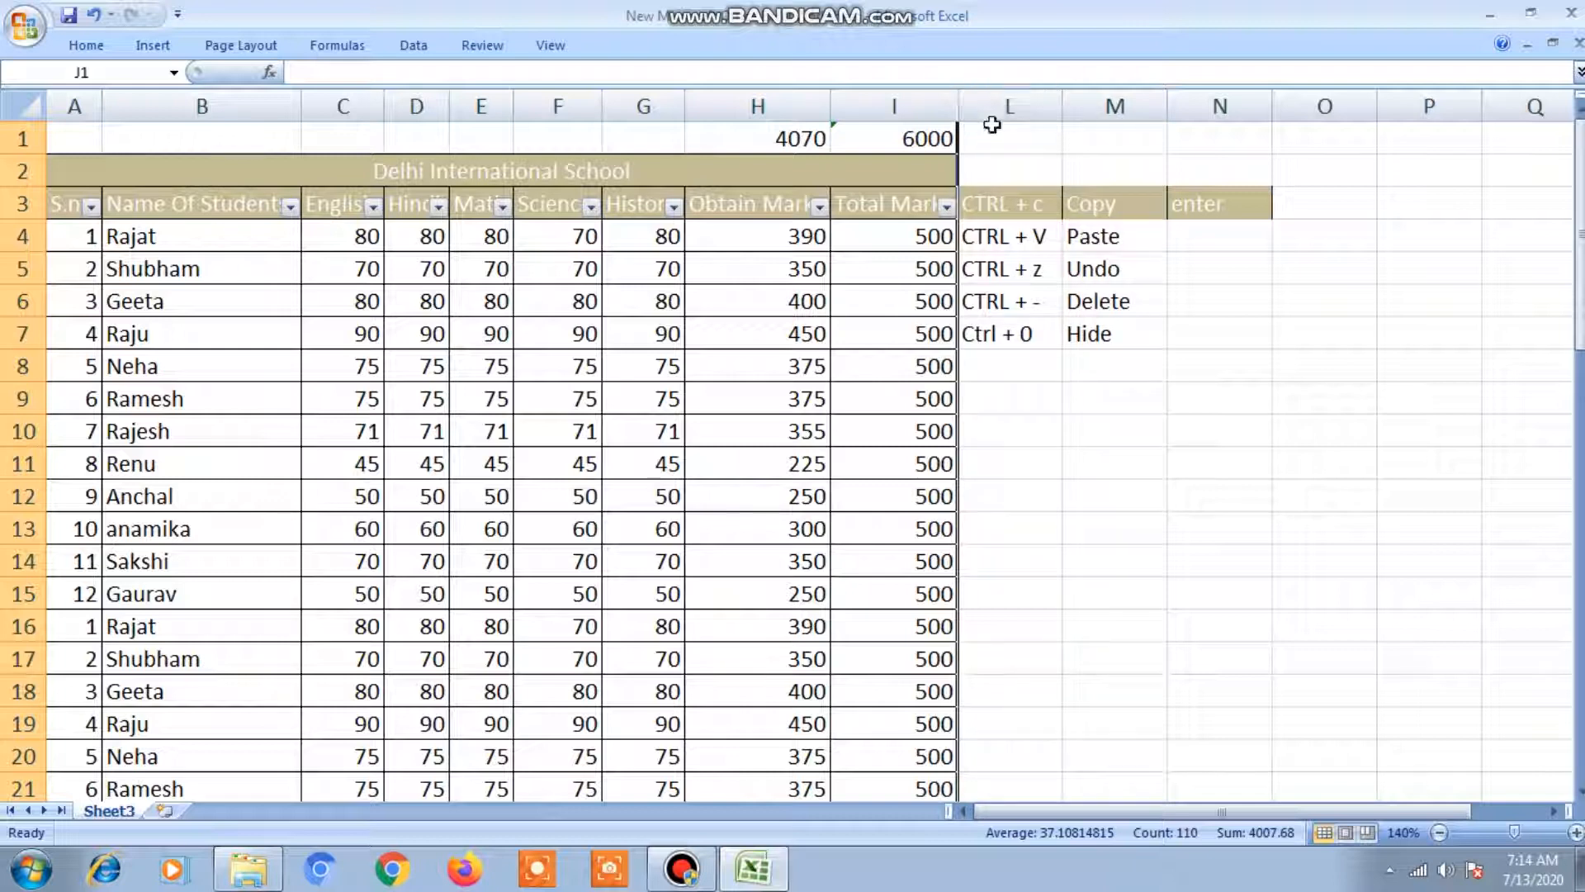
{"action": "left_click", "coordinate": [1068, 325]}
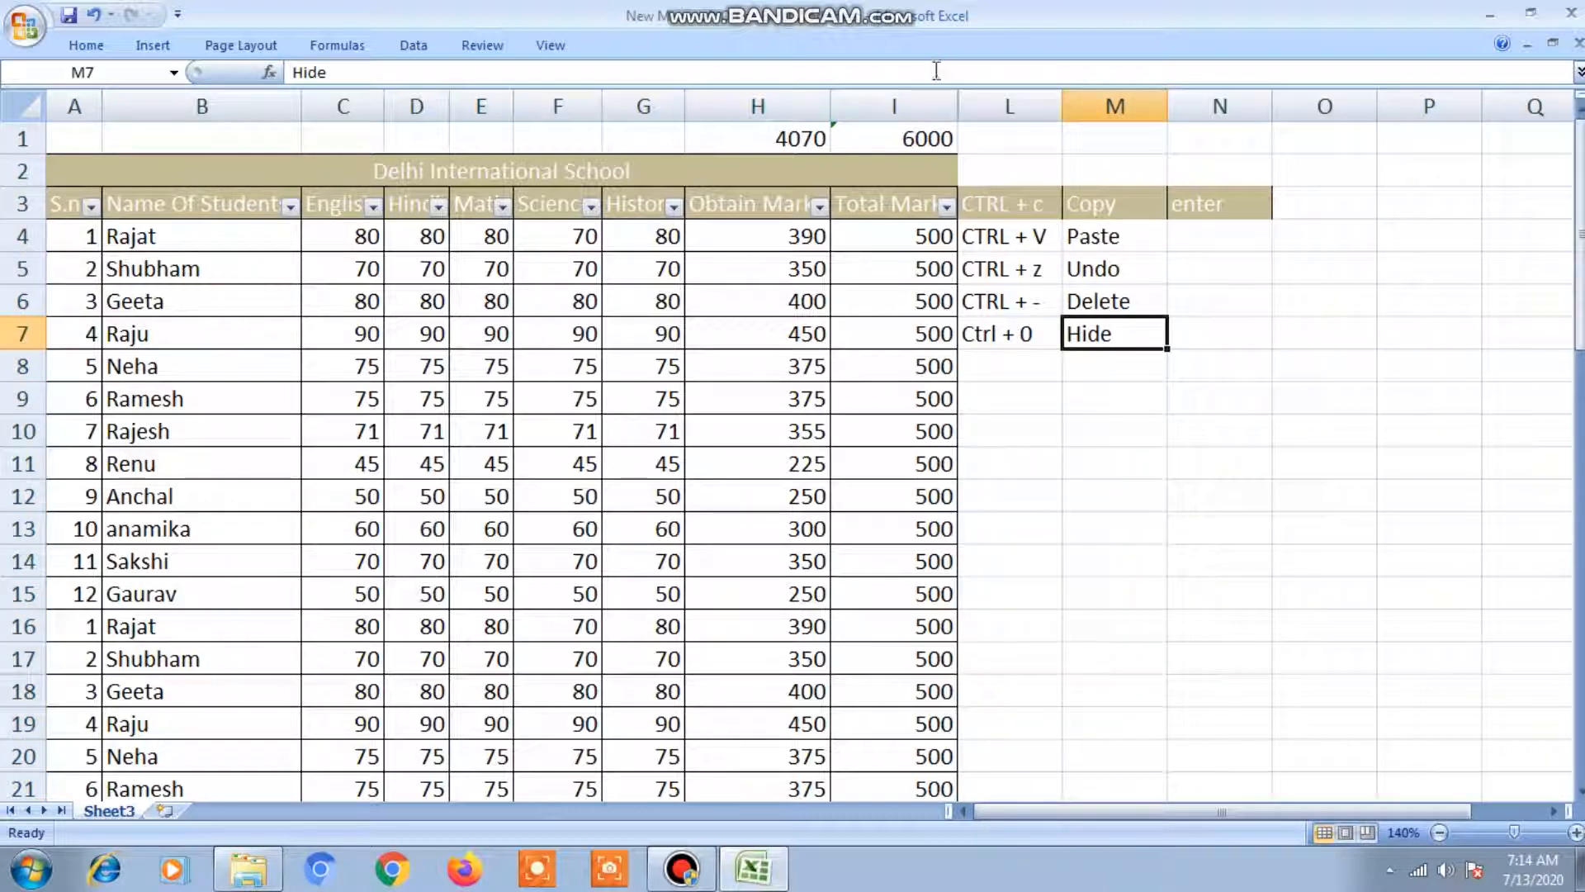
Unhide the percentage and Average columns between columns I and L
{"action": "left_click_drag", "start_coordinate": [936, 98], "coordinate": [976, 95]}
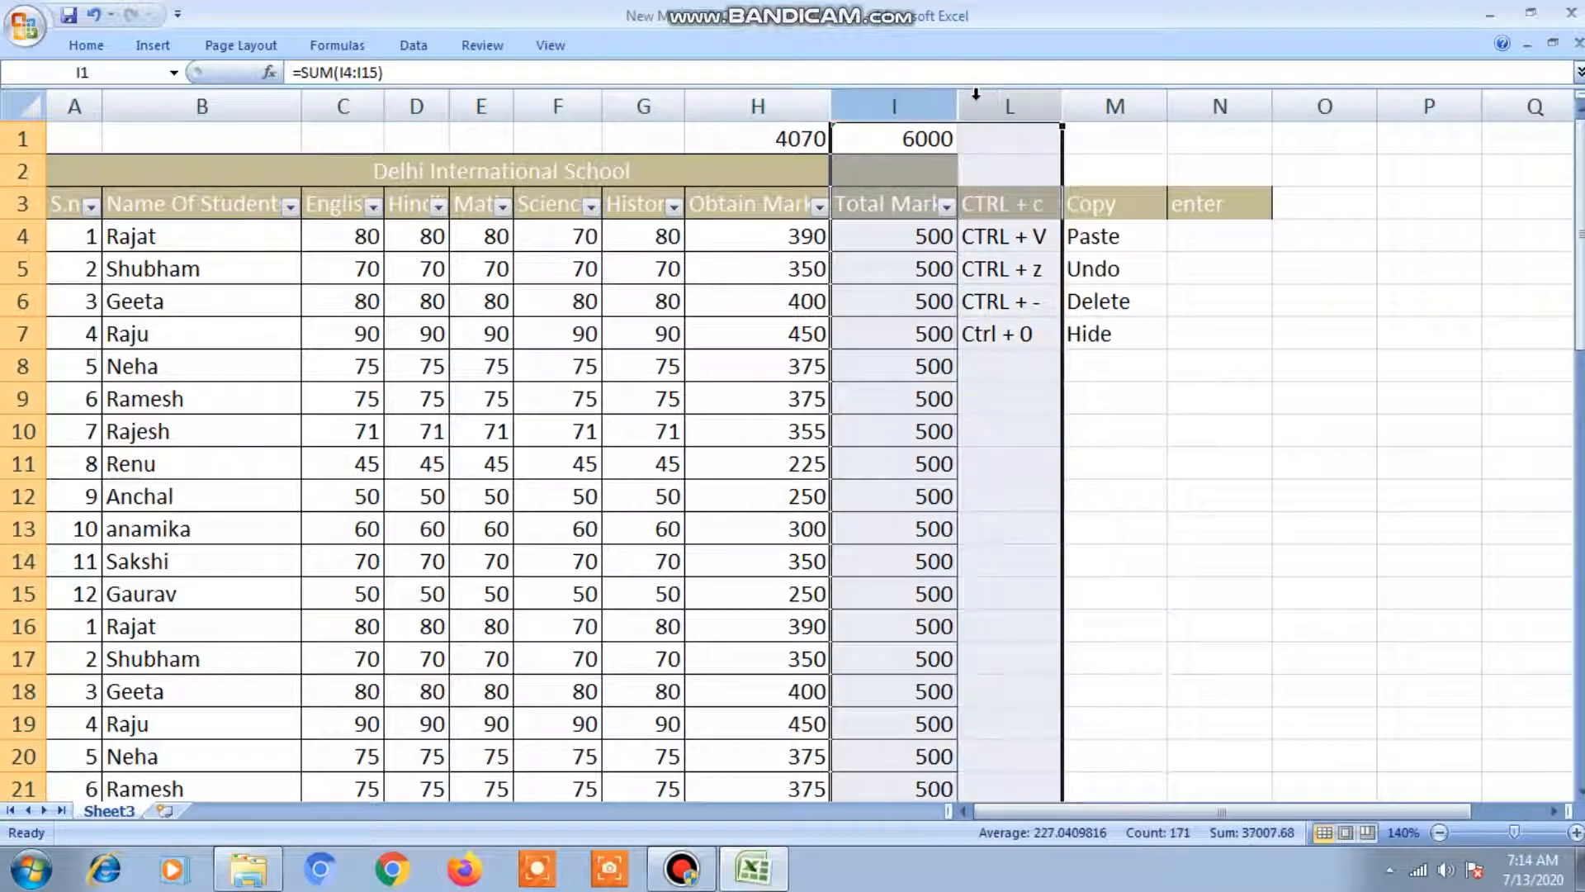
{"action": "right_click", "coordinate": [976, 96]}
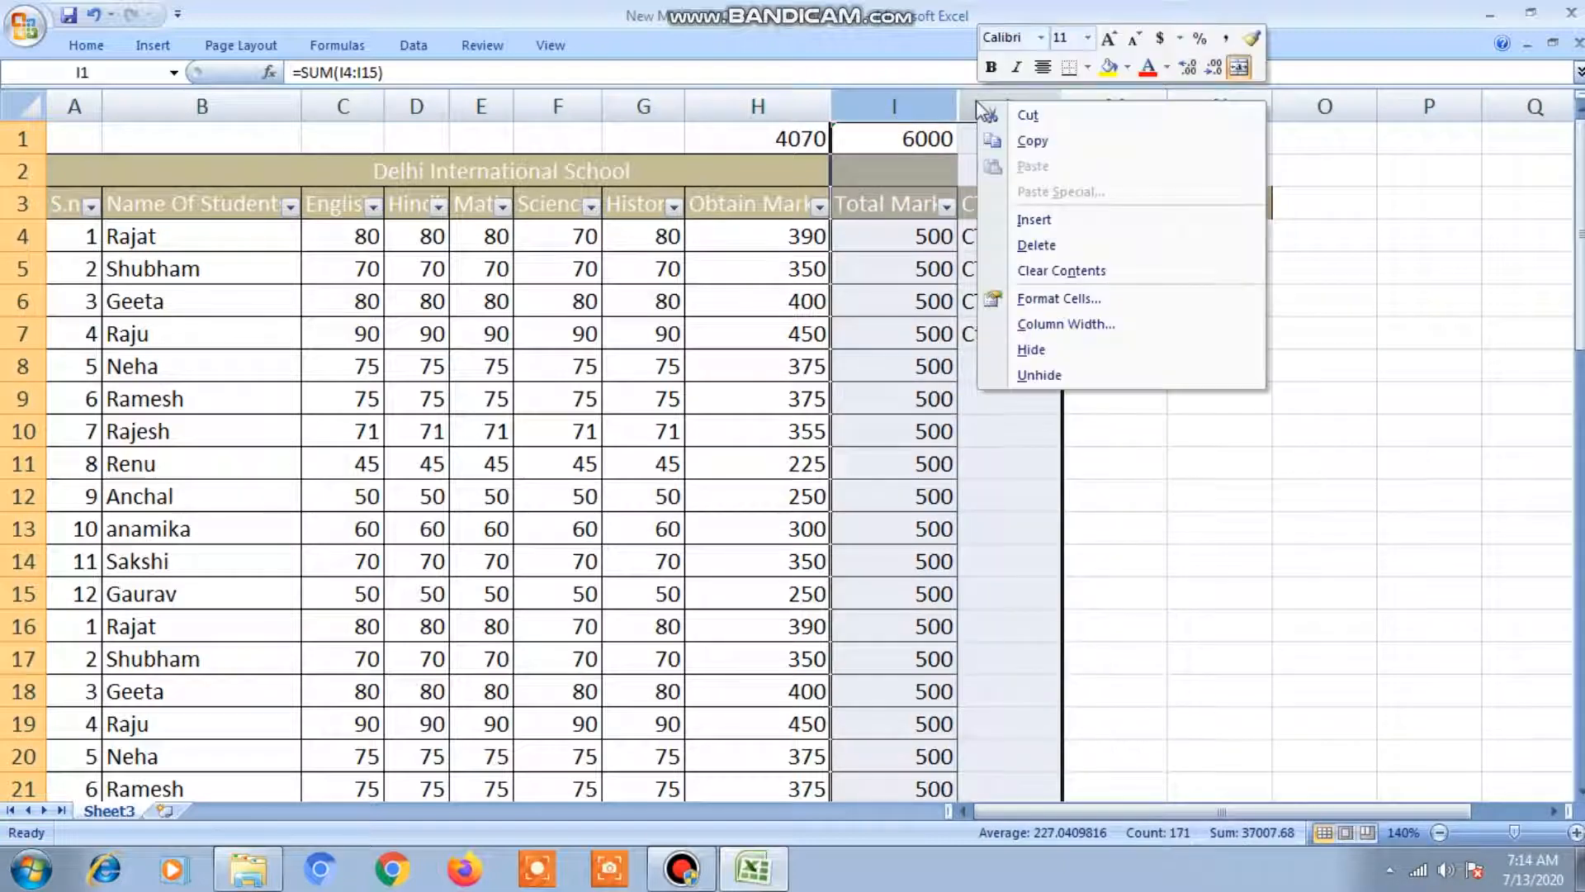
{"action": "left_click", "coordinate": [1032, 375]}
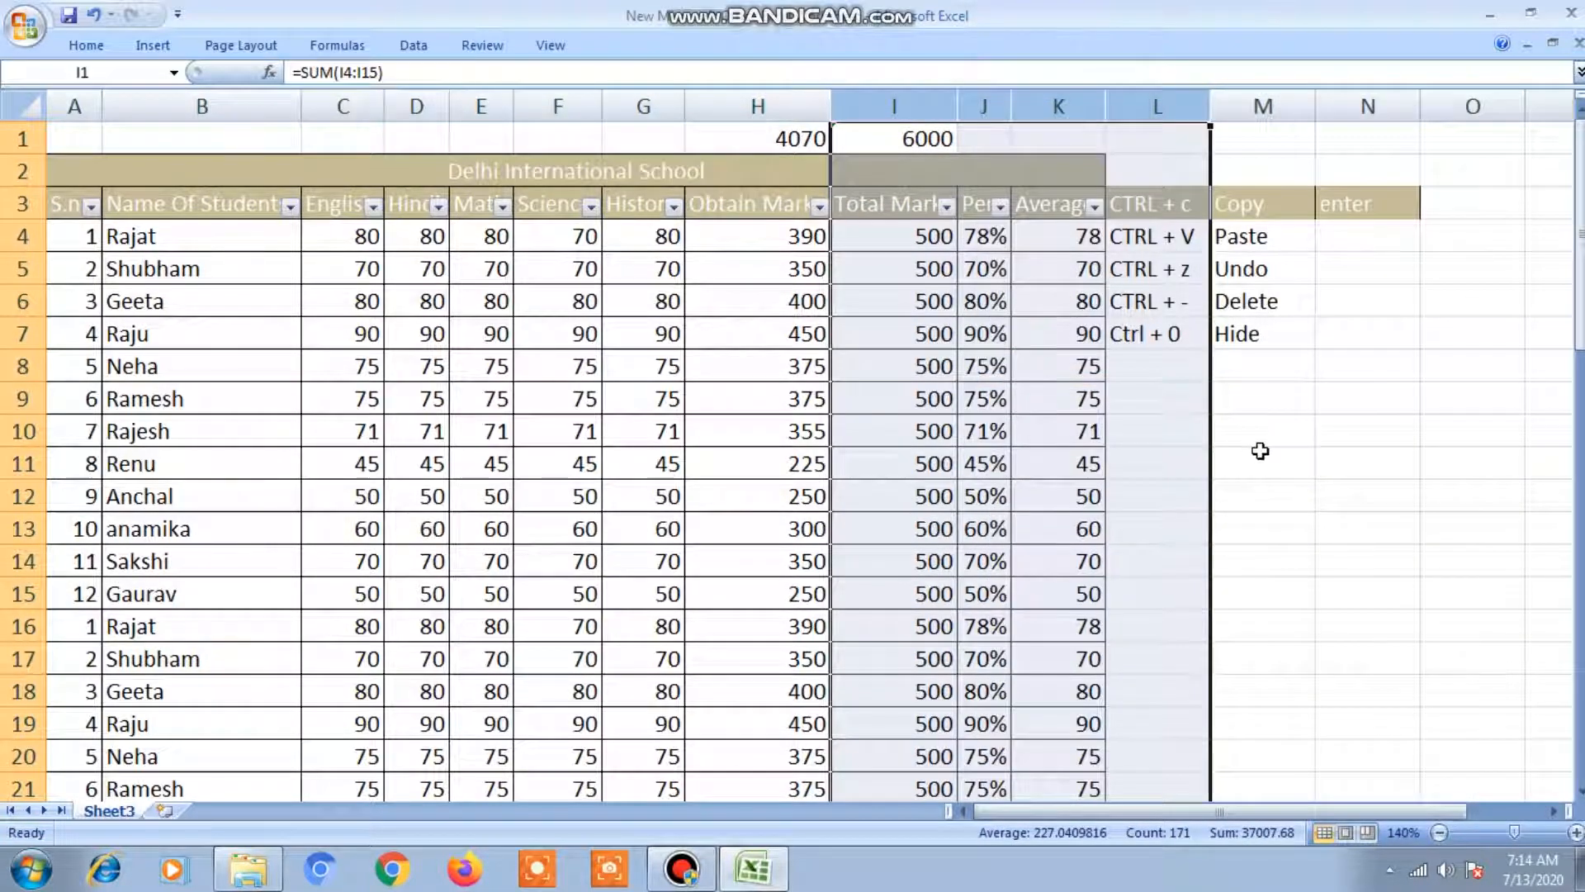
{"action": "left_click", "coordinate": [1259, 450]}
Hide columns J and K again and reveal them with their widths auto-fitted to the contents
{"action": "left_click_drag", "start_coordinate": [997, 106], "coordinate": [1021, 107]}
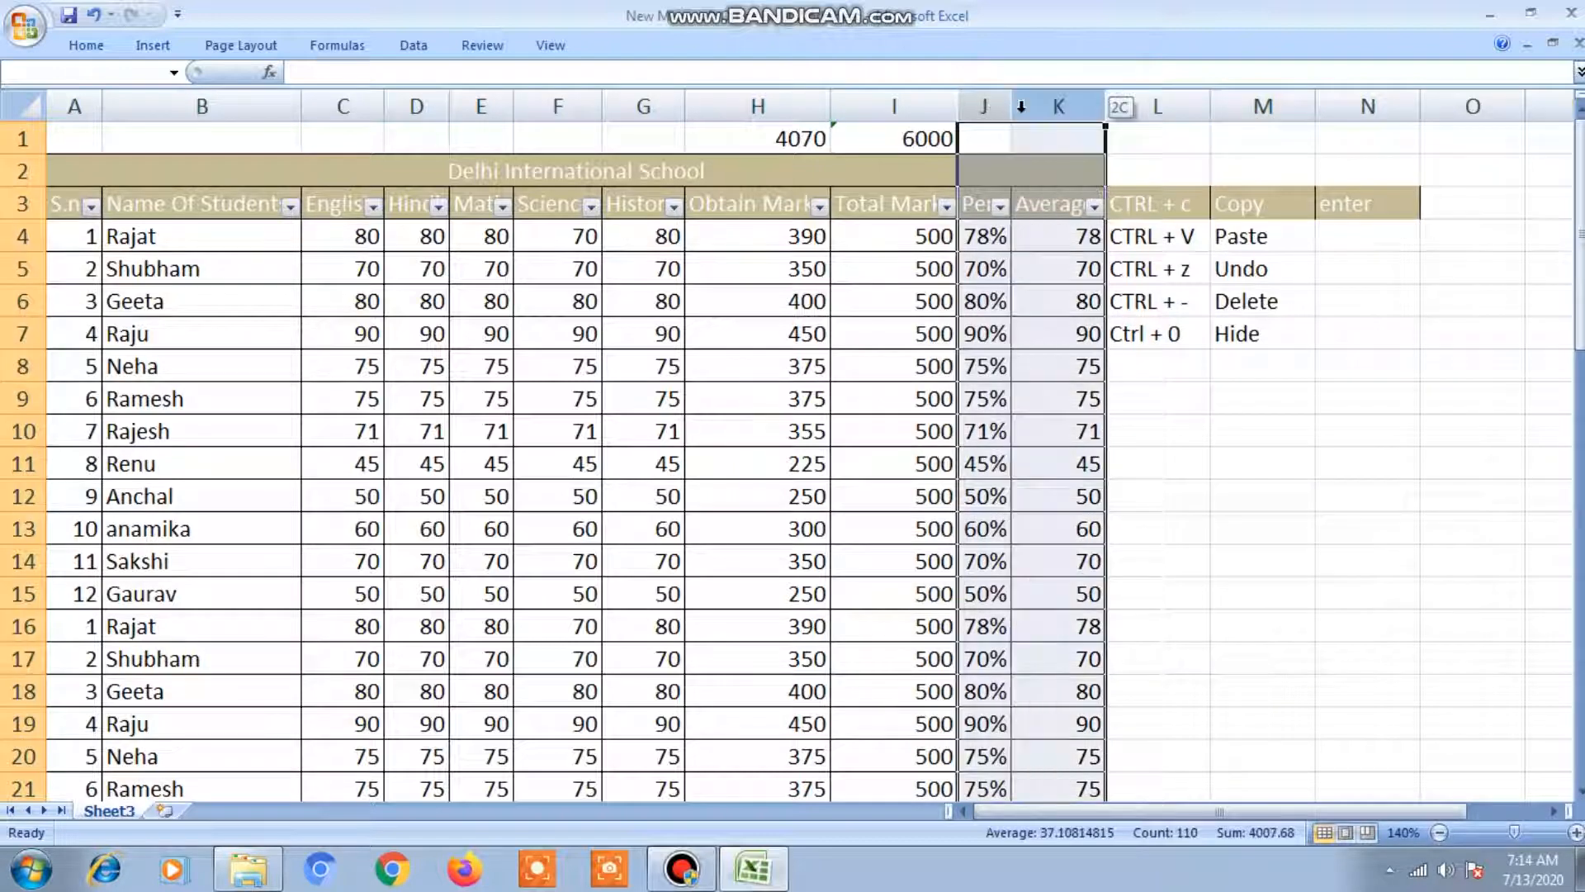
{"action": "key", "text": "ctrl+0"}
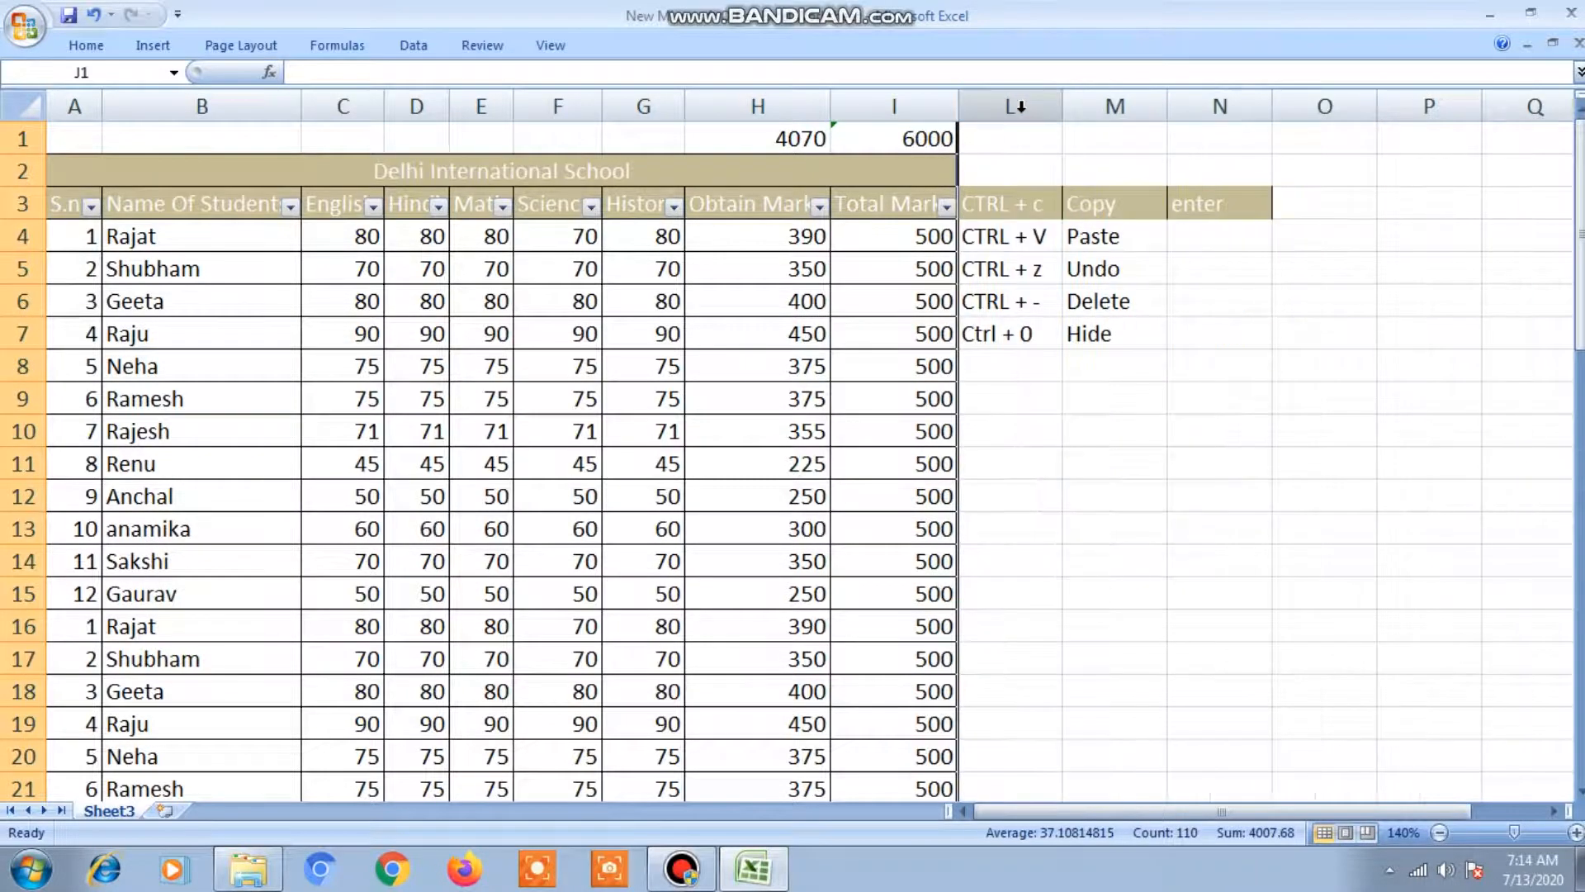
{"action": "double_click", "coordinate": [961, 103]}
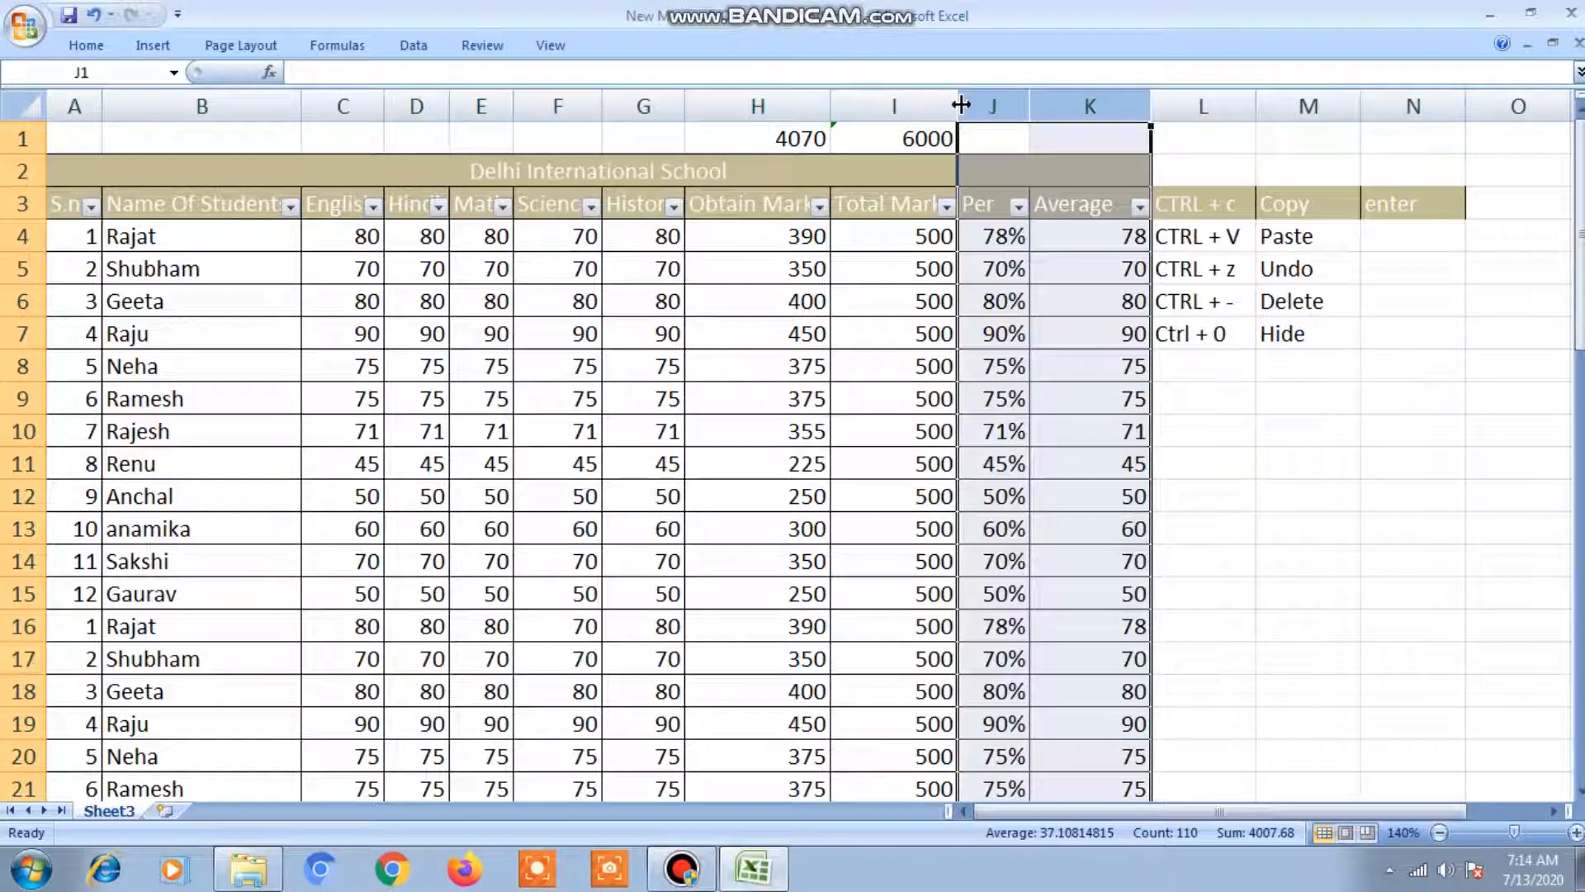
View the filter options of the Average header in K3 and close them without filtering
{"action": "left_click", "coordinate": [1210, 364]}
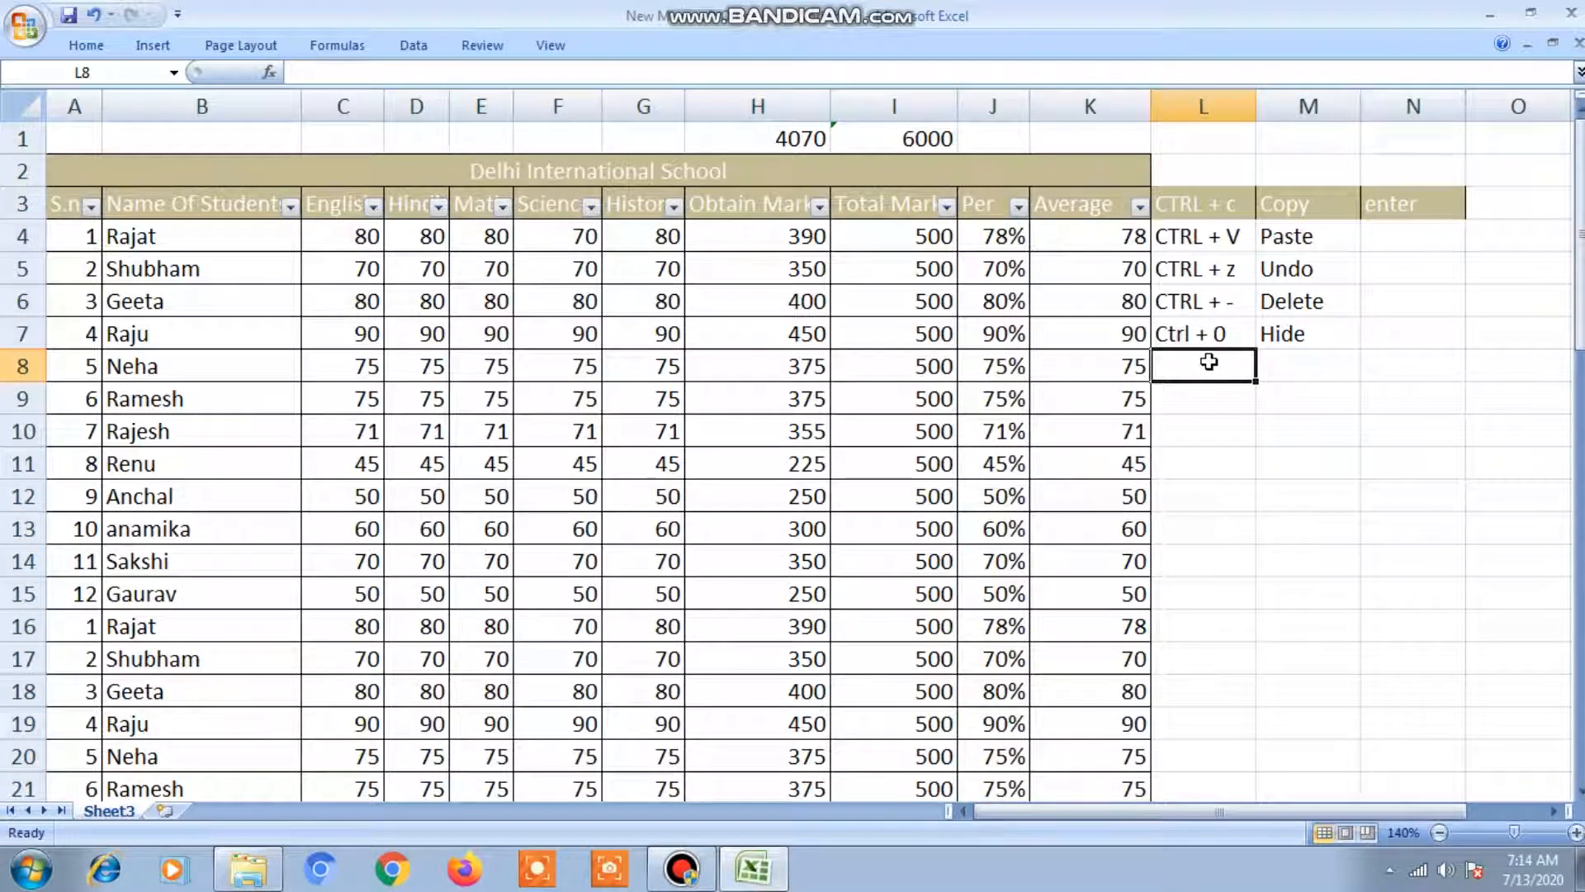
{"action": "key", "text": "Up"}
{"action": "key", "text": "Up"}
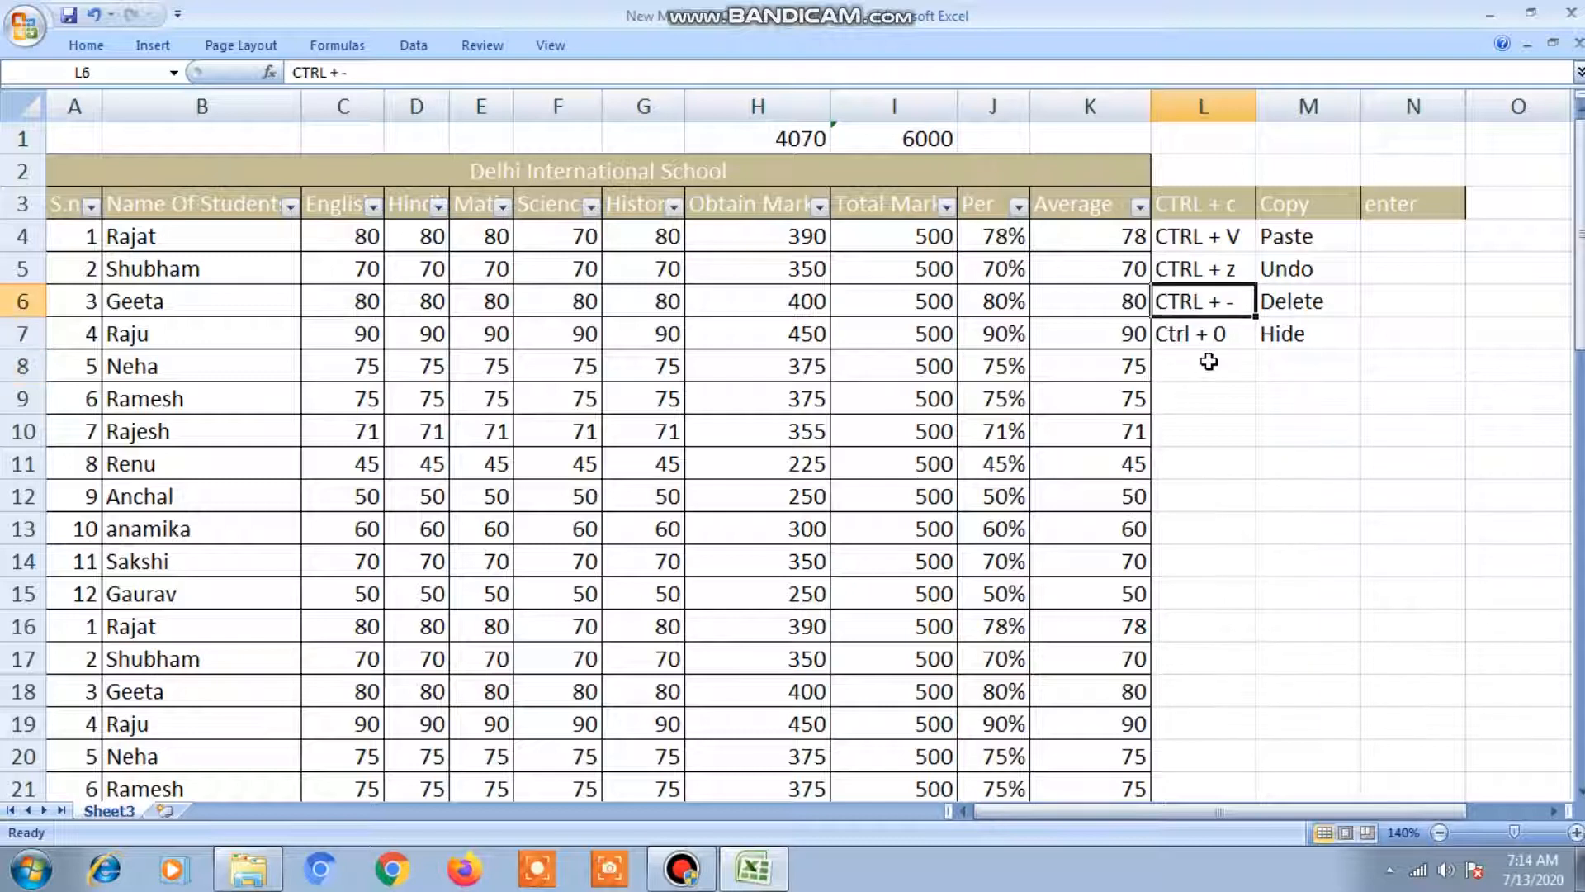
{"action": "key", "text": "Left"}
{"action": "key", "text": "Up"}
{"action": "key", "text": "Up"}
{"action": "key", "text": "Up"}
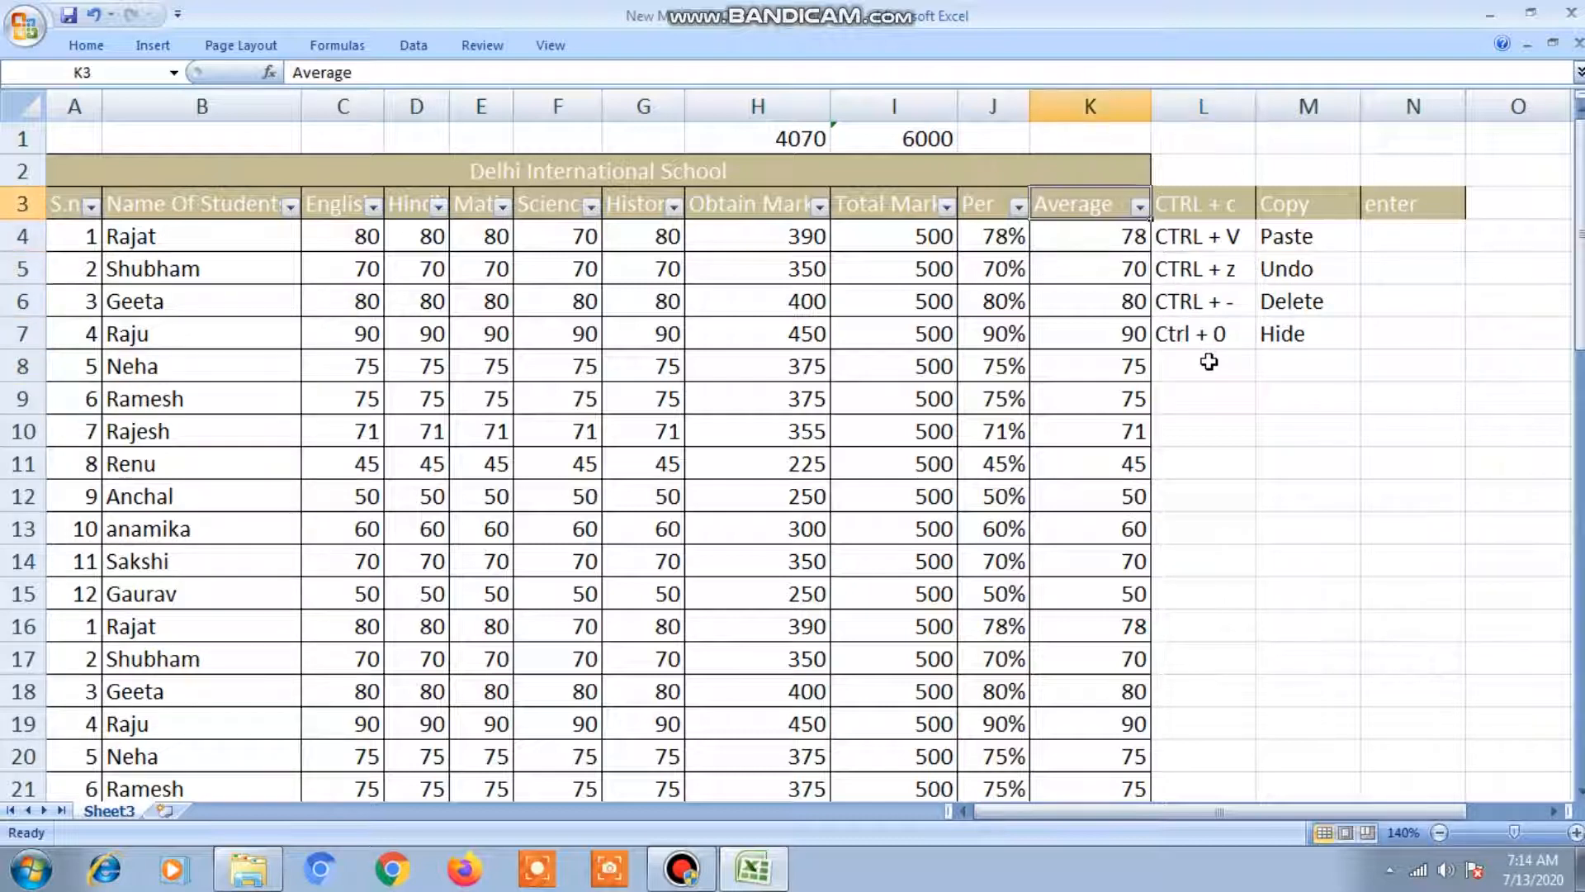
{"action": "left_click", "coordinate": [1142, 209]}
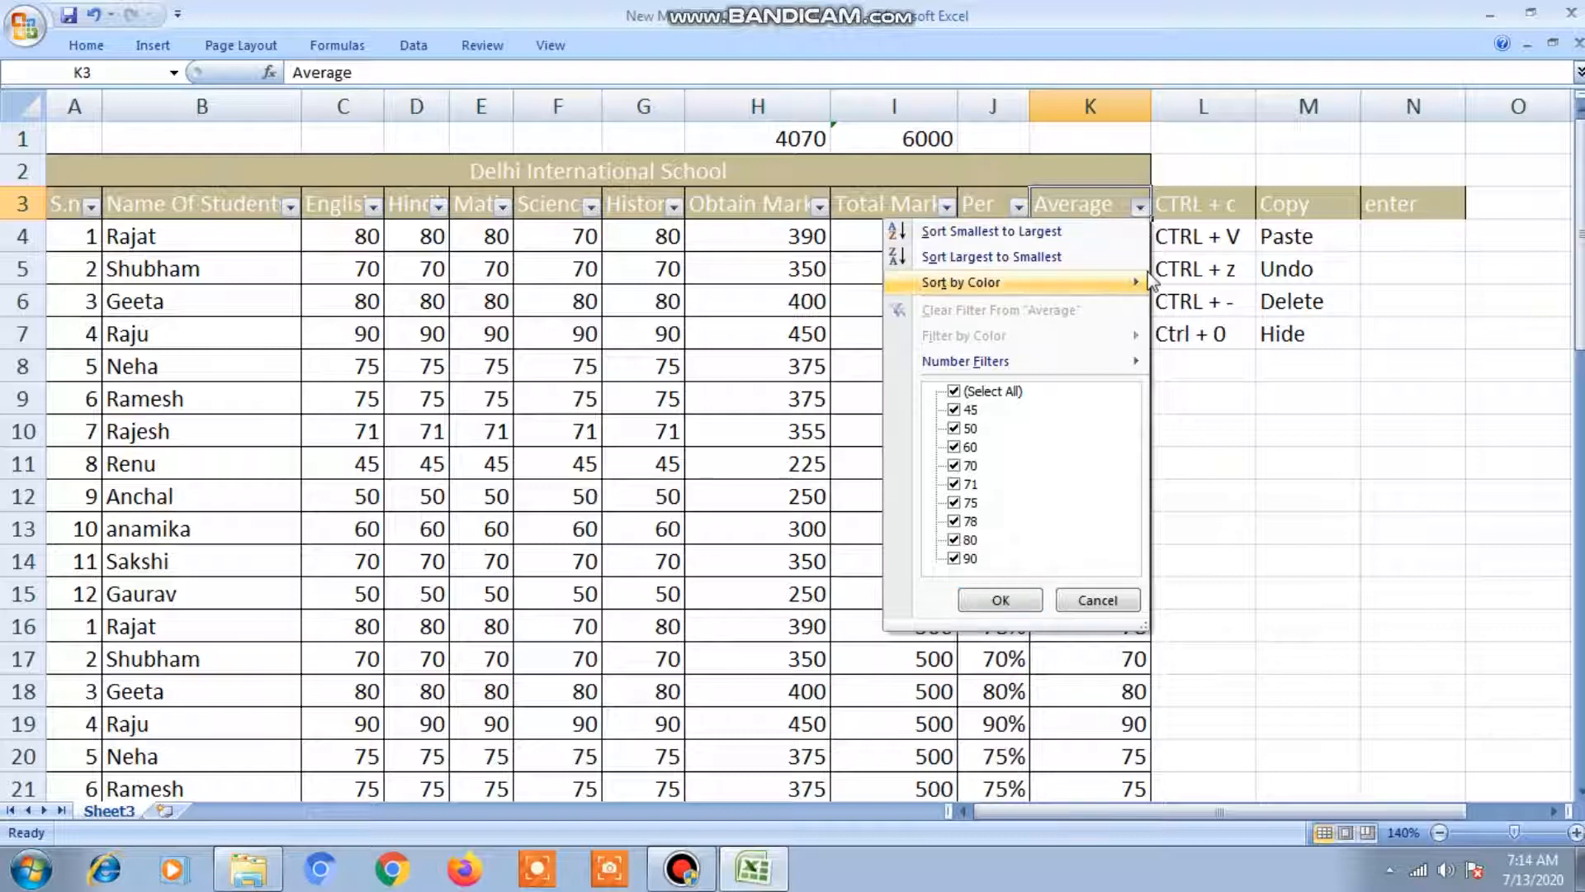
{"action": "left_click", "coordinate": [1193, 367]}
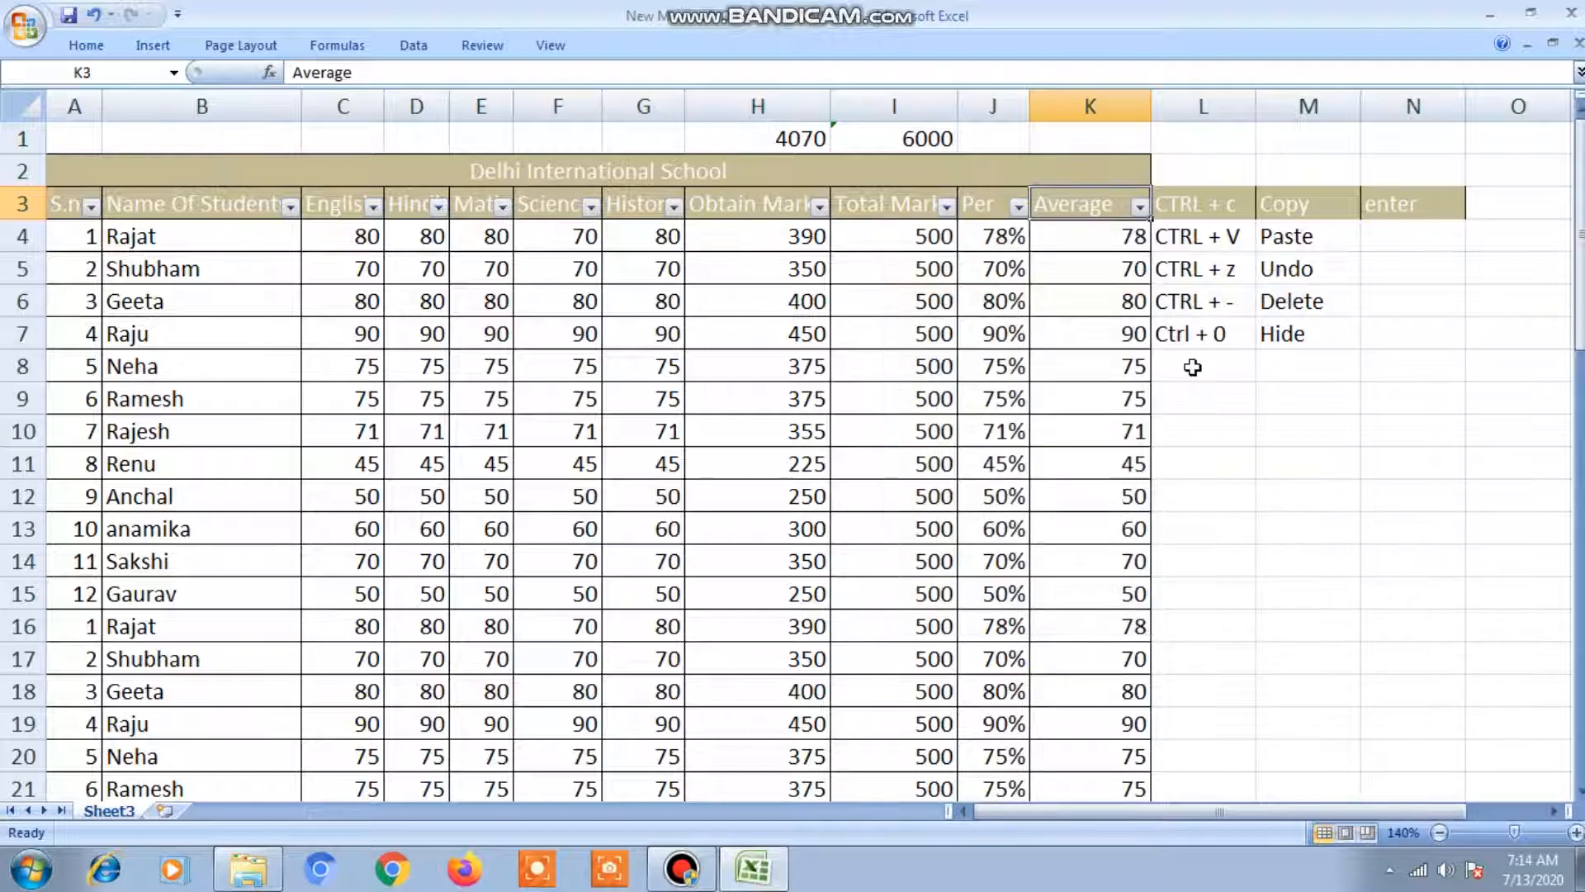
Enter the shortcut note Alt + Arrow in L8, below the Ctrl + 0 note
{"action": "left_click", "coordinate": [1193, 368]}
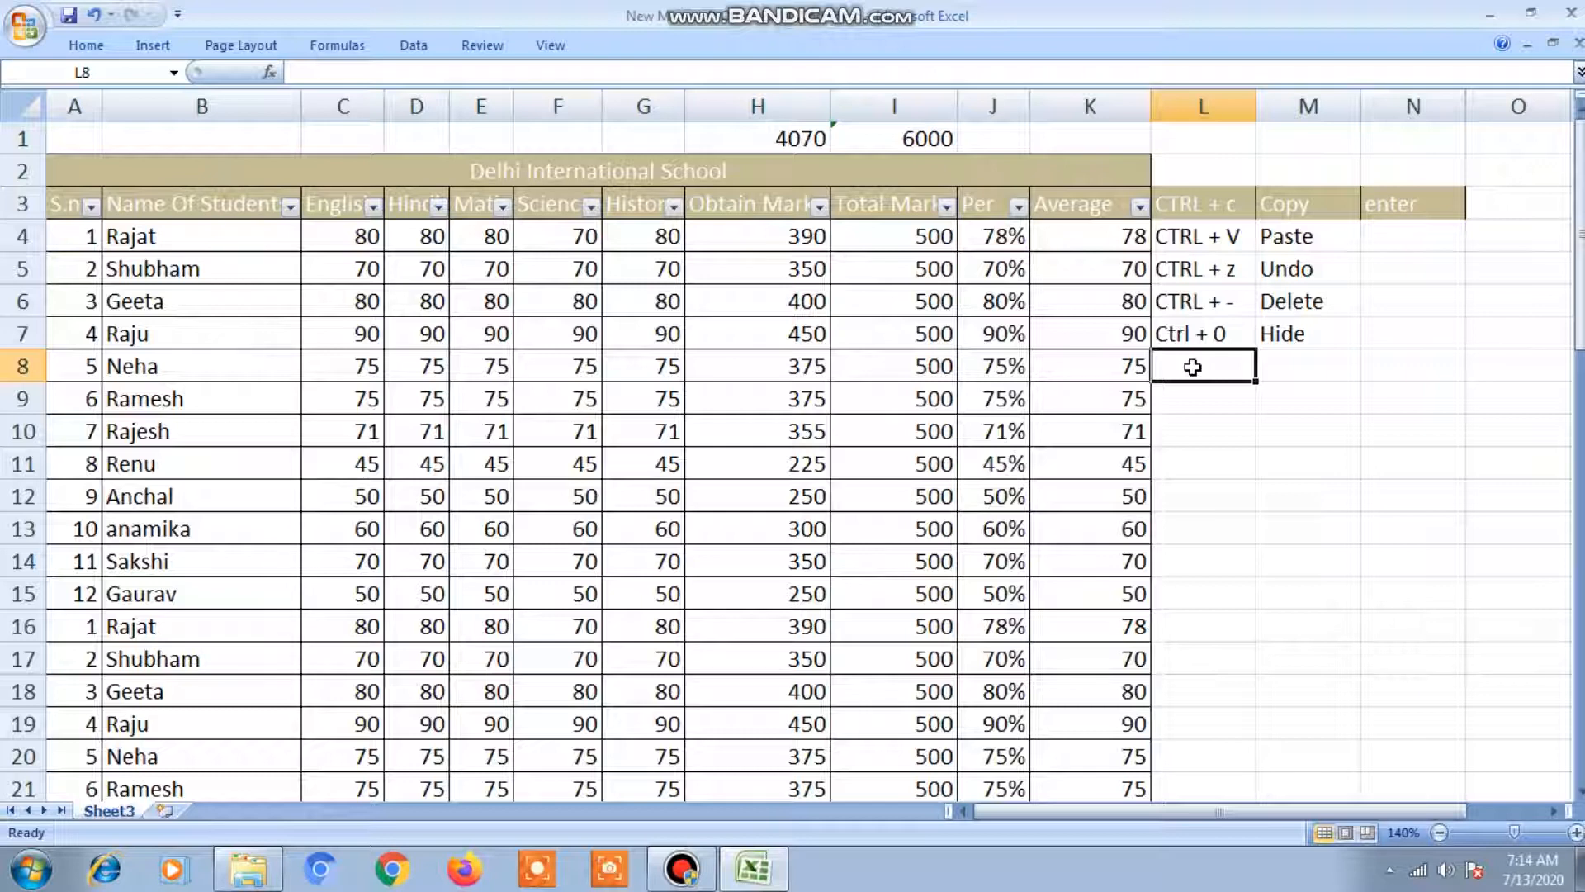
{"action": "type", "text": "Alt"}
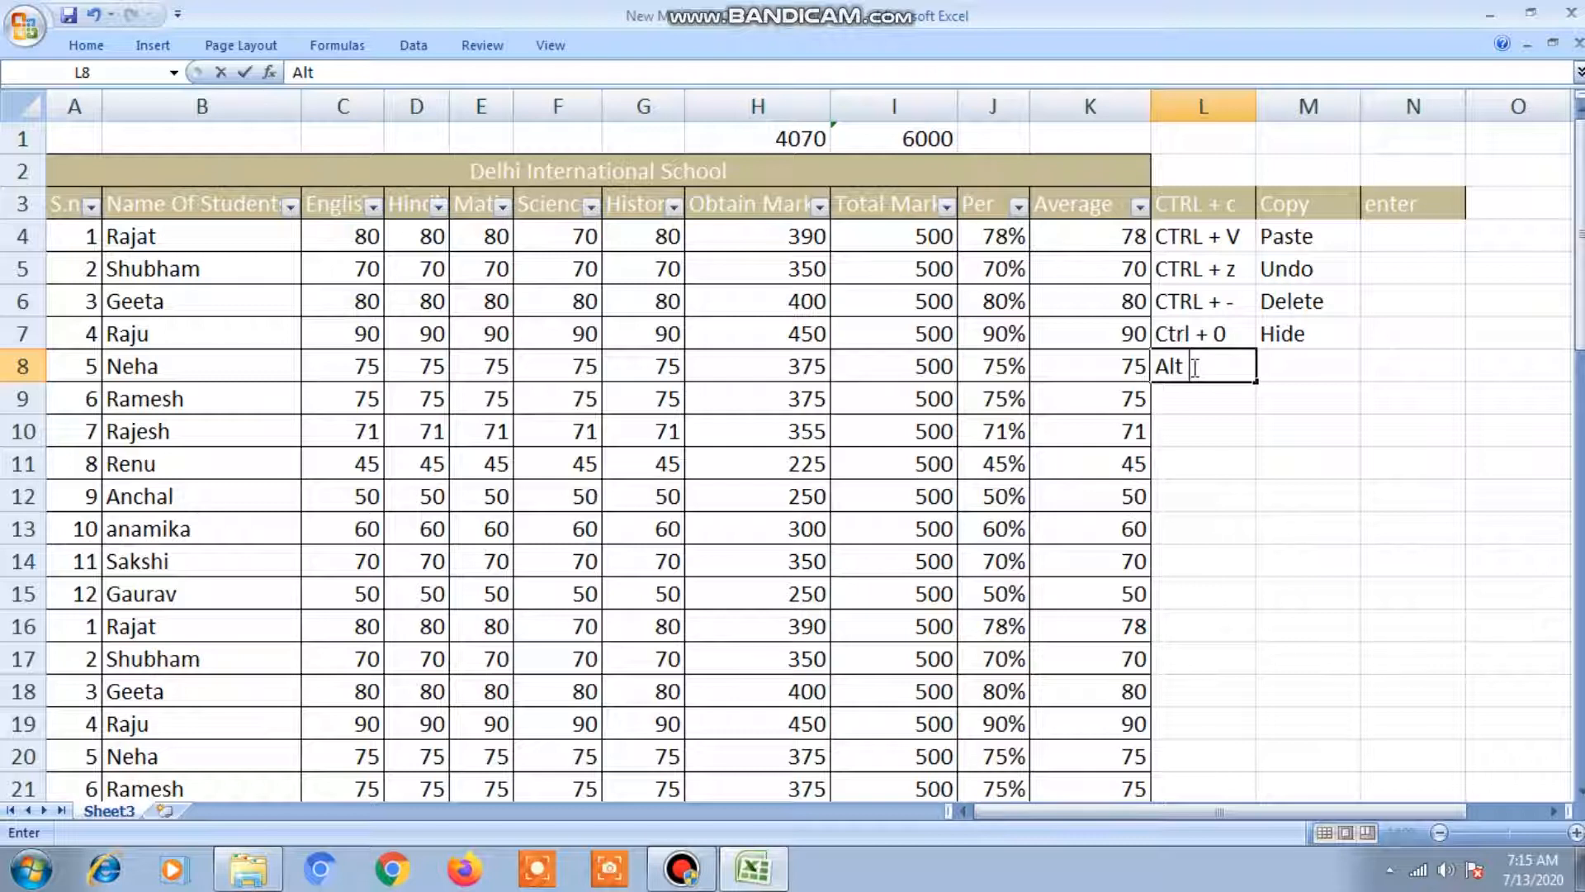
{"action": "type", "text": "+"}
{"action": "key", "text": "alt+Down"}
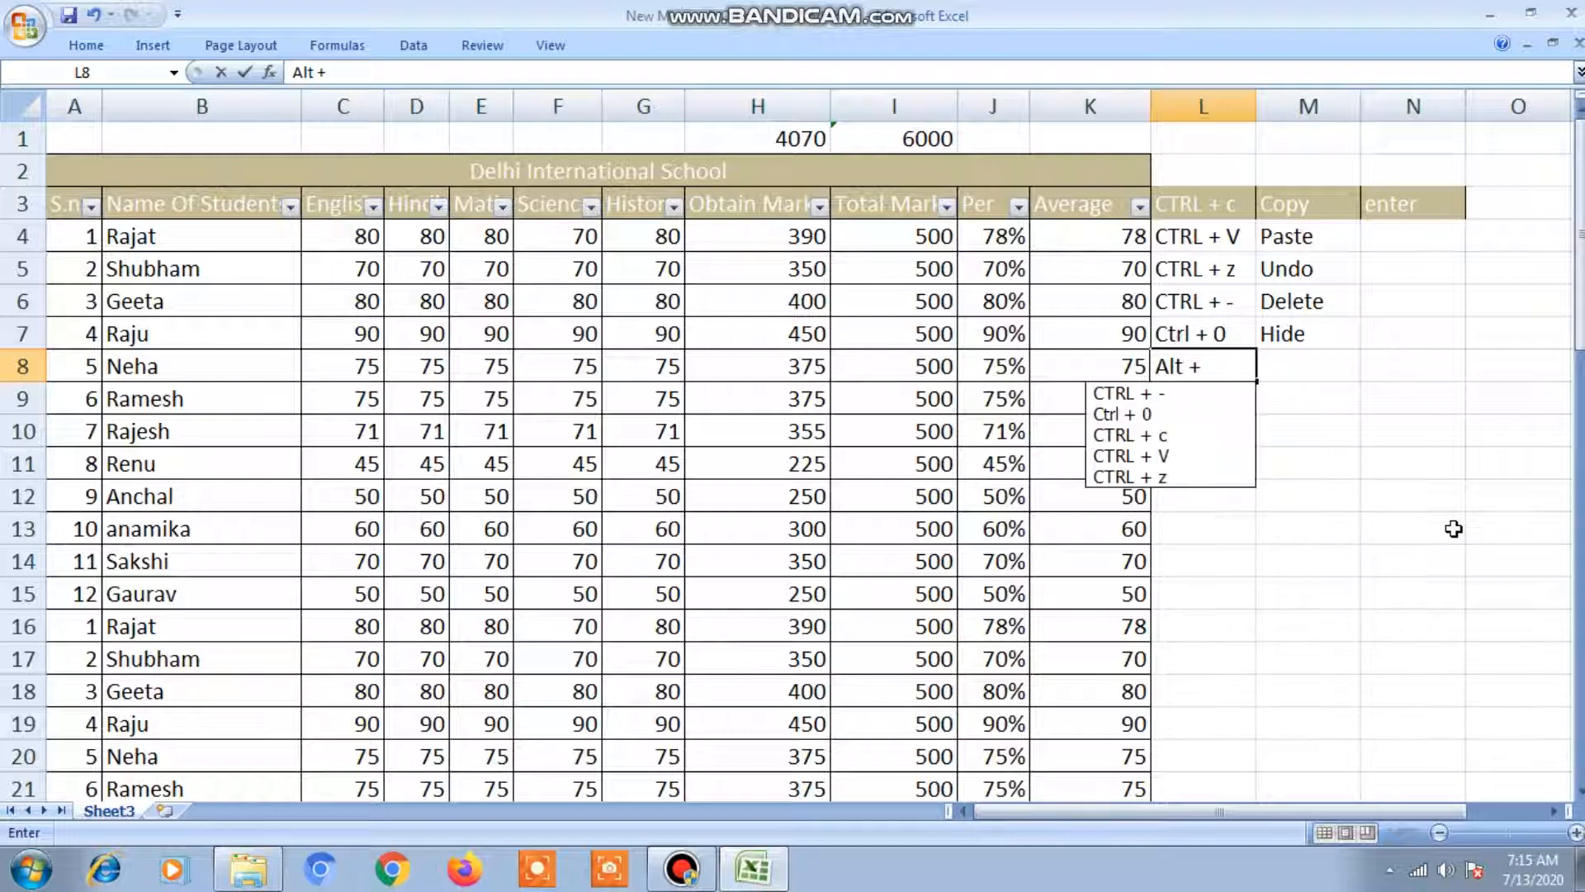
{"action": "key", "text": "Escape"}
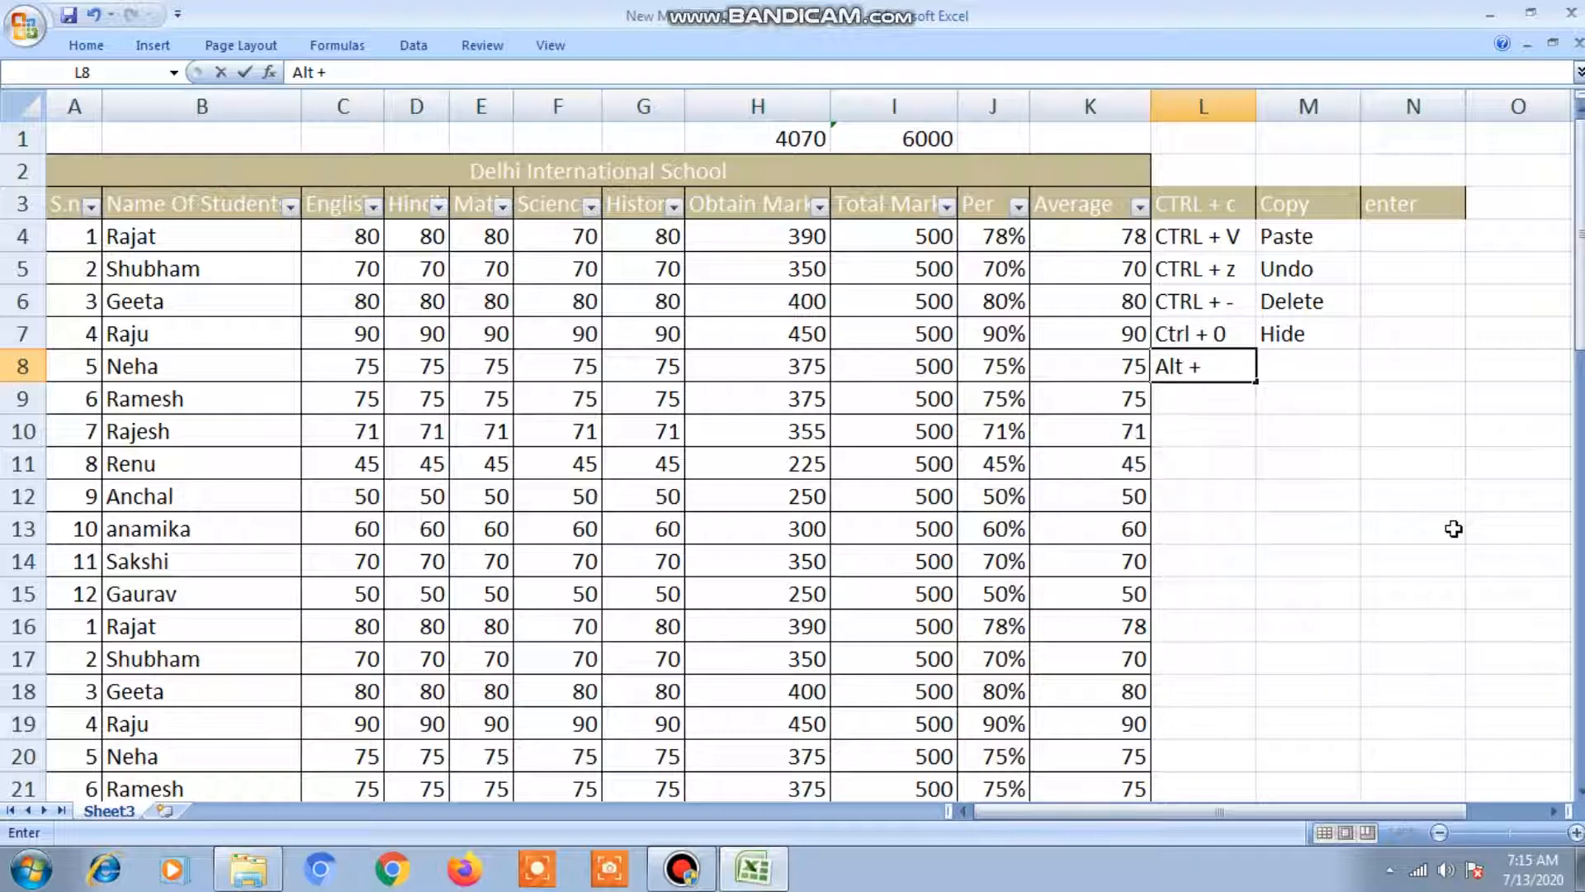
{"action": "left_click", "coordinate": [1237, 367]}
{"action": "type", "text": "Arrow"}
{"action": "key", "text": "Tab"}
Enter Filter open in M8 as the meaning of the Alt + Arrow shortcut
{"action": "left_click", "coordinate": [1216, 366]}
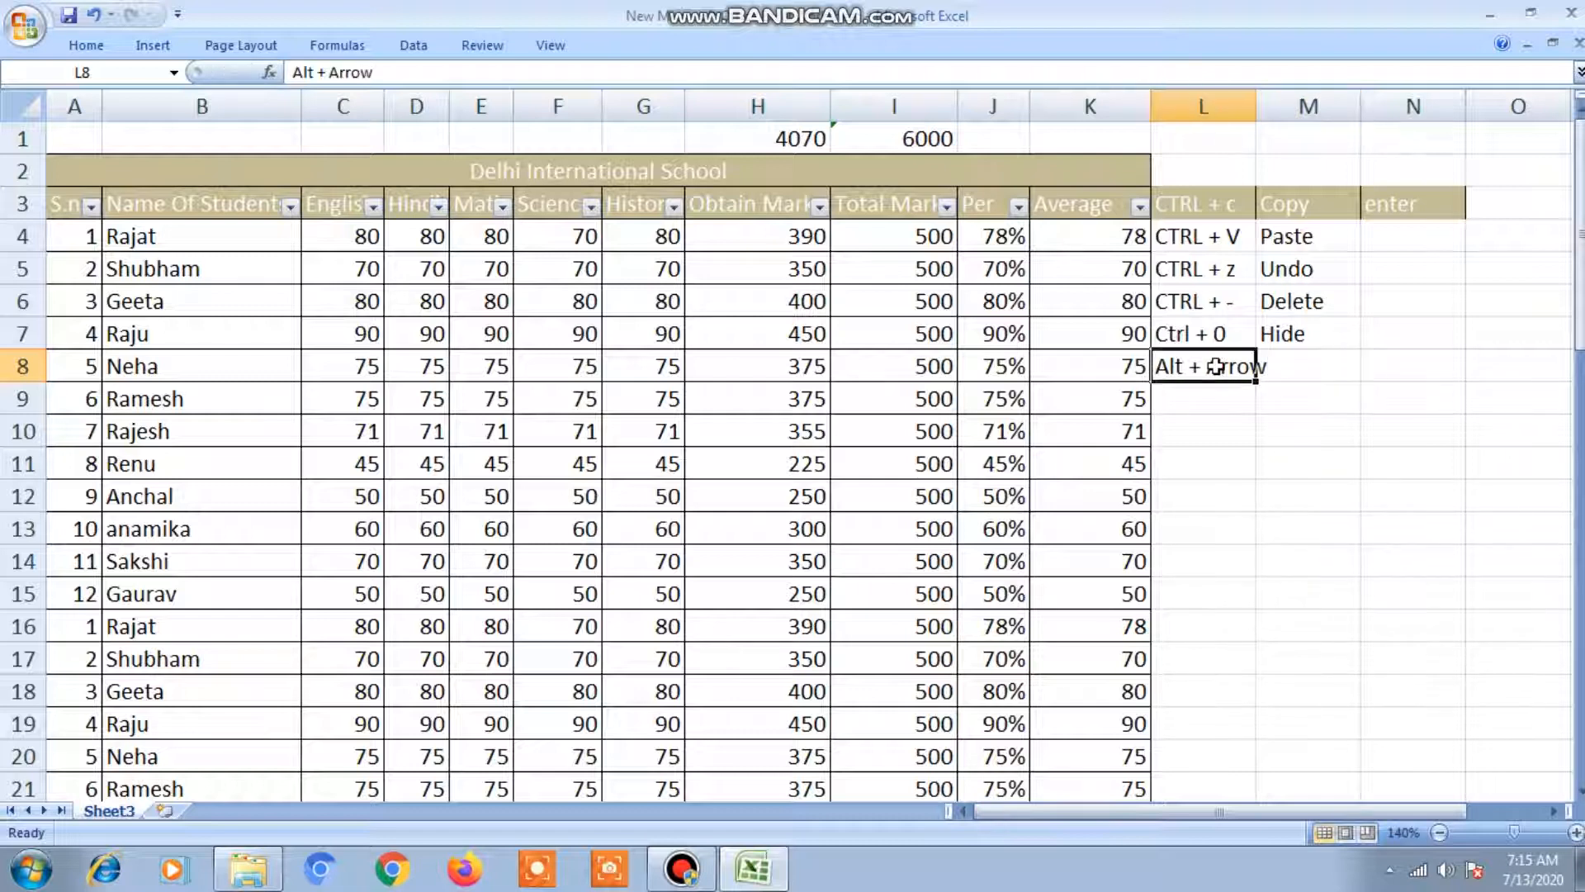
{"action": "key", "text": "Tab"}
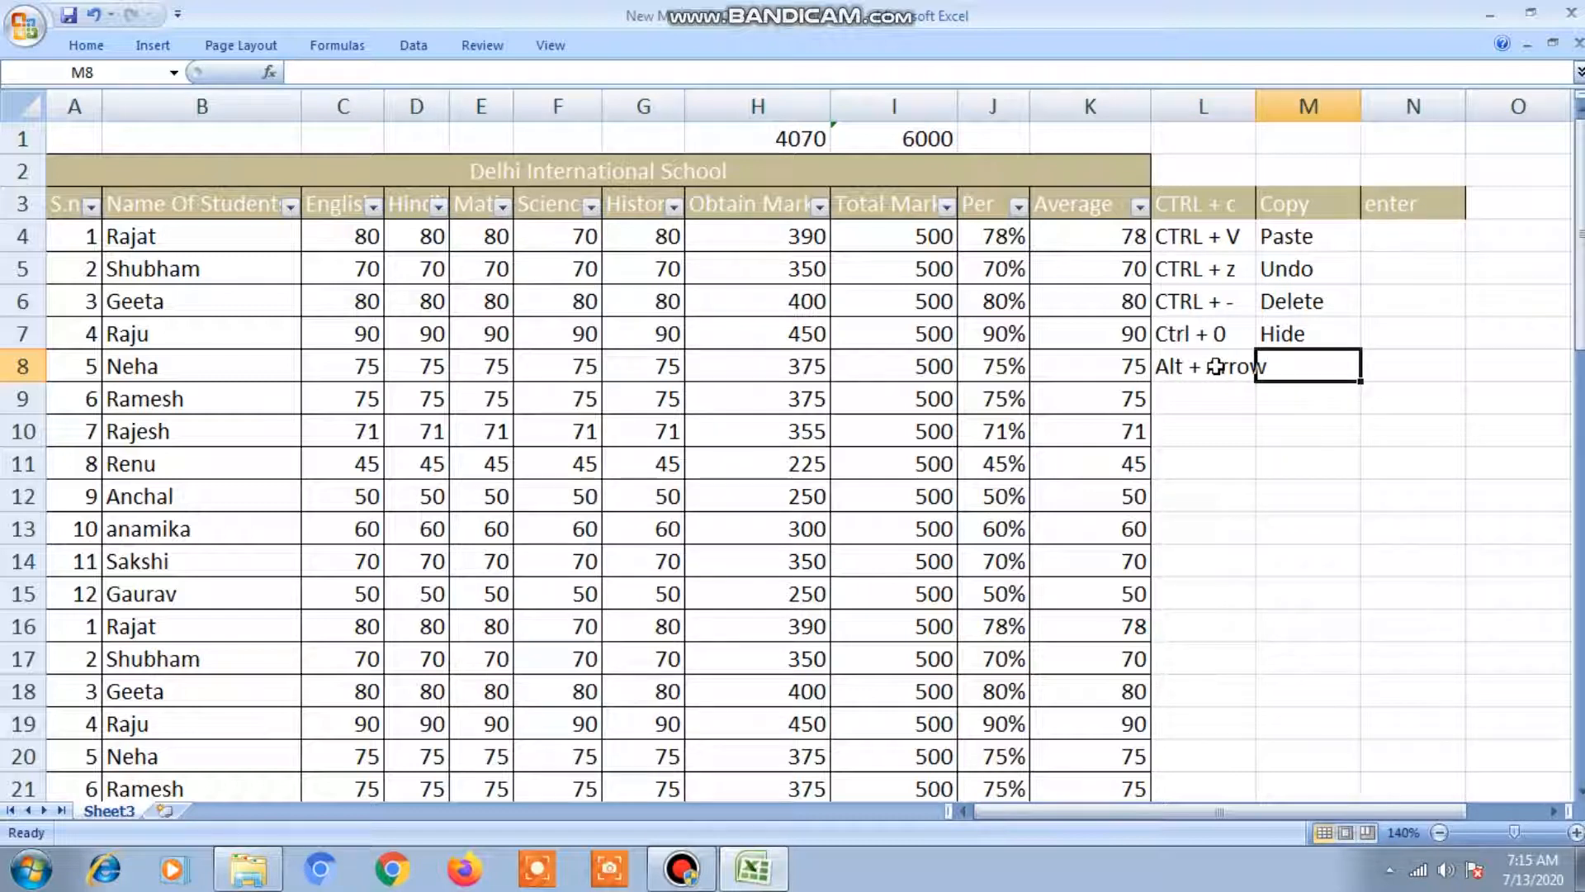
{"action": "type", "text": "Filer"}
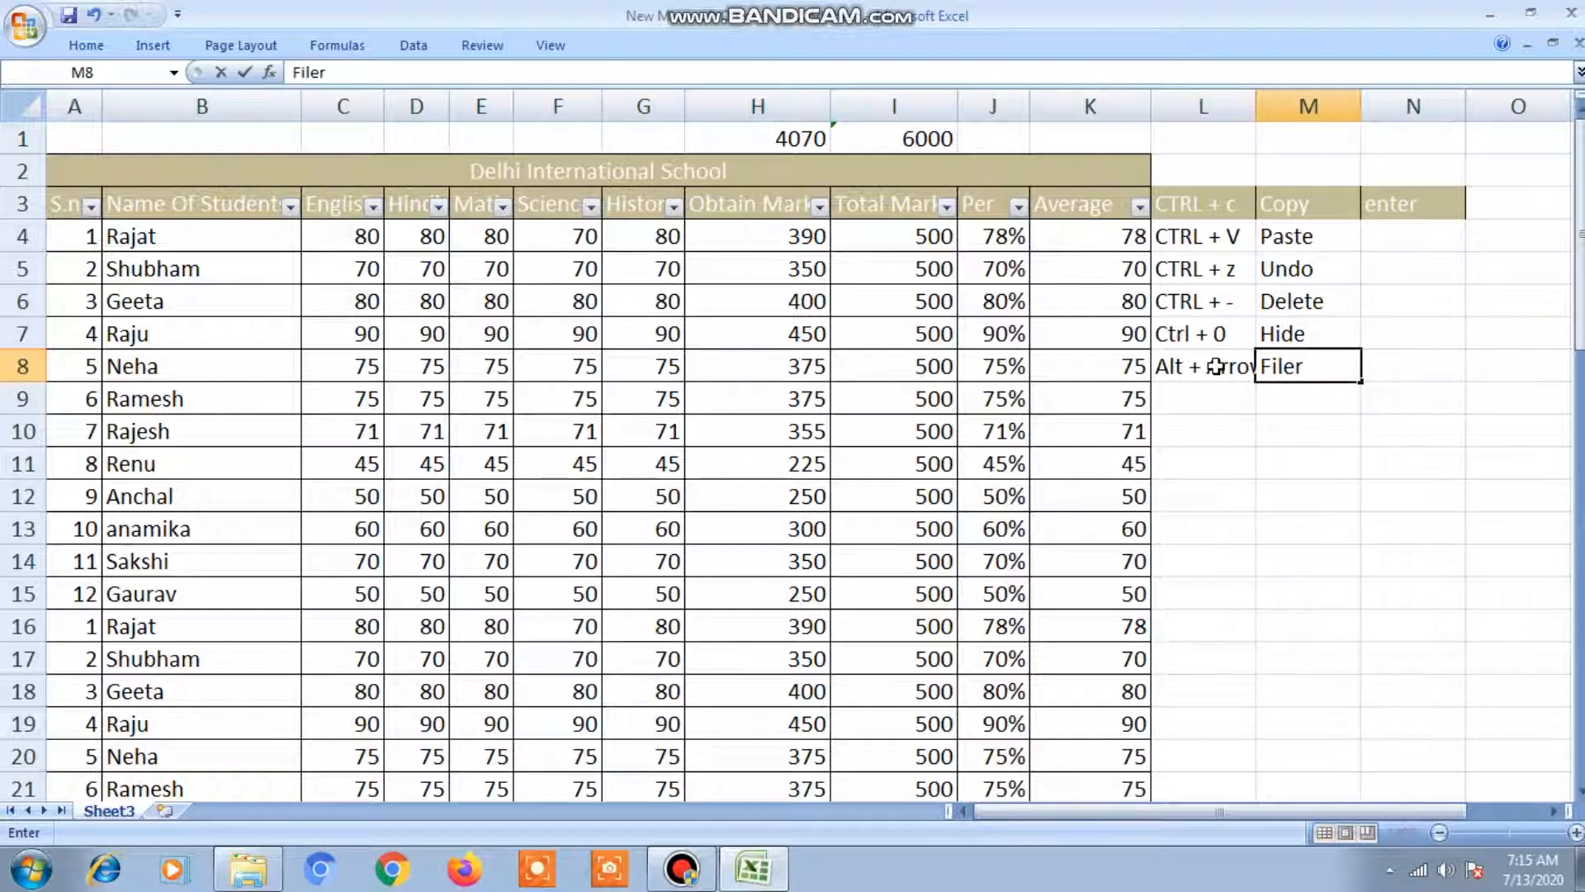
{"action": "key", "text": "BackSpace"}
{"action": "key", "text": "BackSpace"}
{"action": "key", "text": "BackSpace"}
{"action": "key", "text": "BackSpace"}
{"action": "type", "text": "ilter open"}
{"action": "key", "text": "Tab"}
Open and close the filter lists of the Per and Average headers to demonstrate the shortcut
{"action": "left_click", "coordinate": [1215, 365]}
{"action": "key", "text": "Left"}
{"action": "key", "text": "Up"}
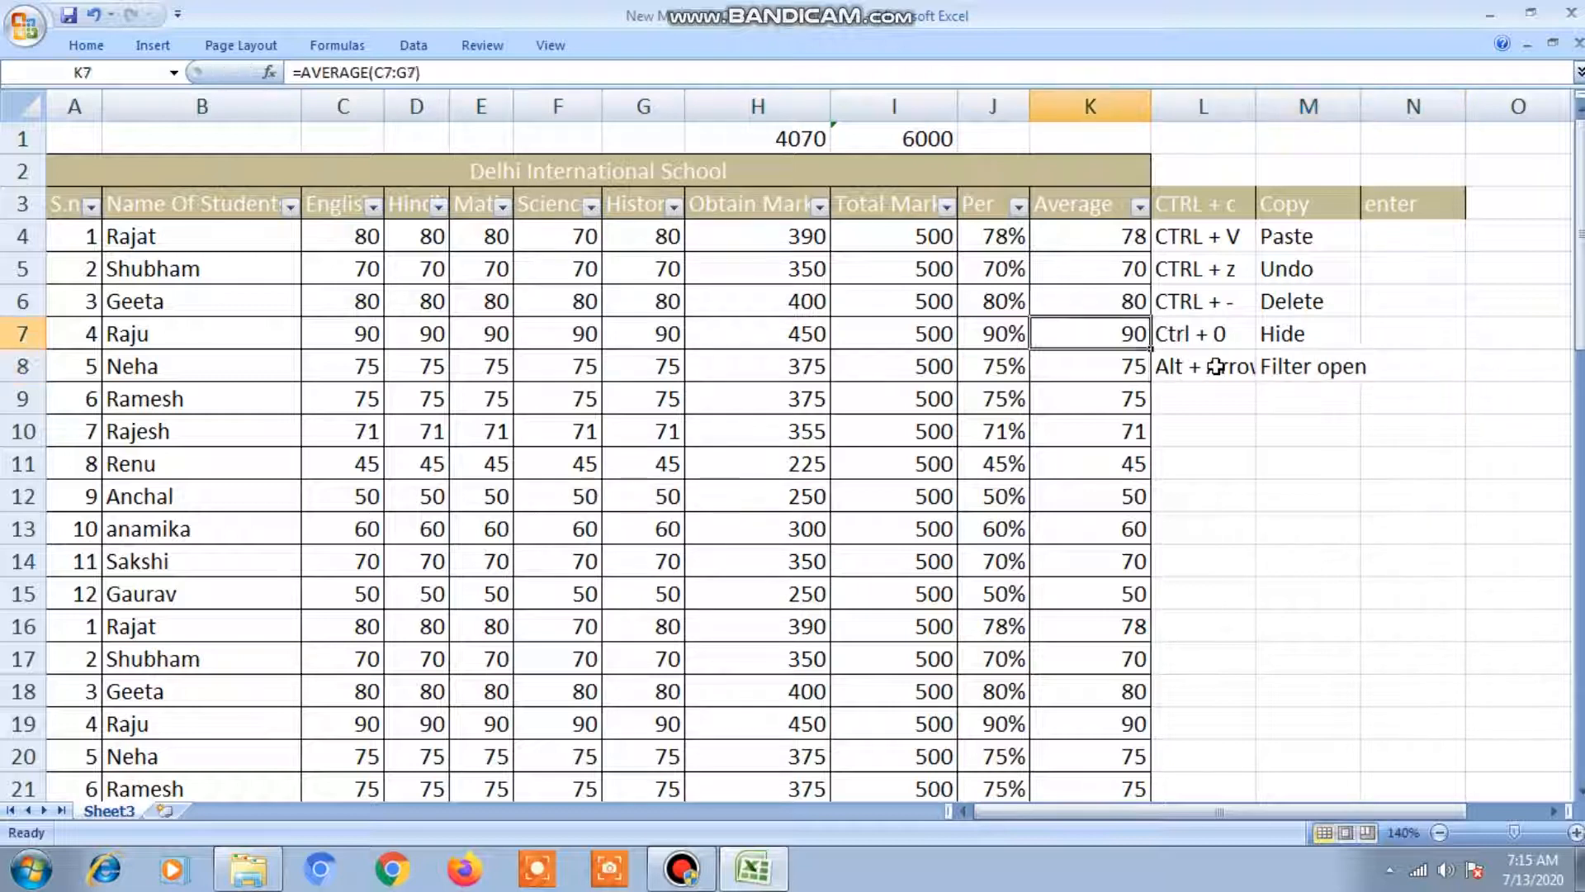
{"action": "key", "text": "Left"}
{"action": "key", "text": "Up"}
{"action": "key", "text": "Up"}
{"action": "key", "text": "Up"}
{"action": "key", "text": "Up"}
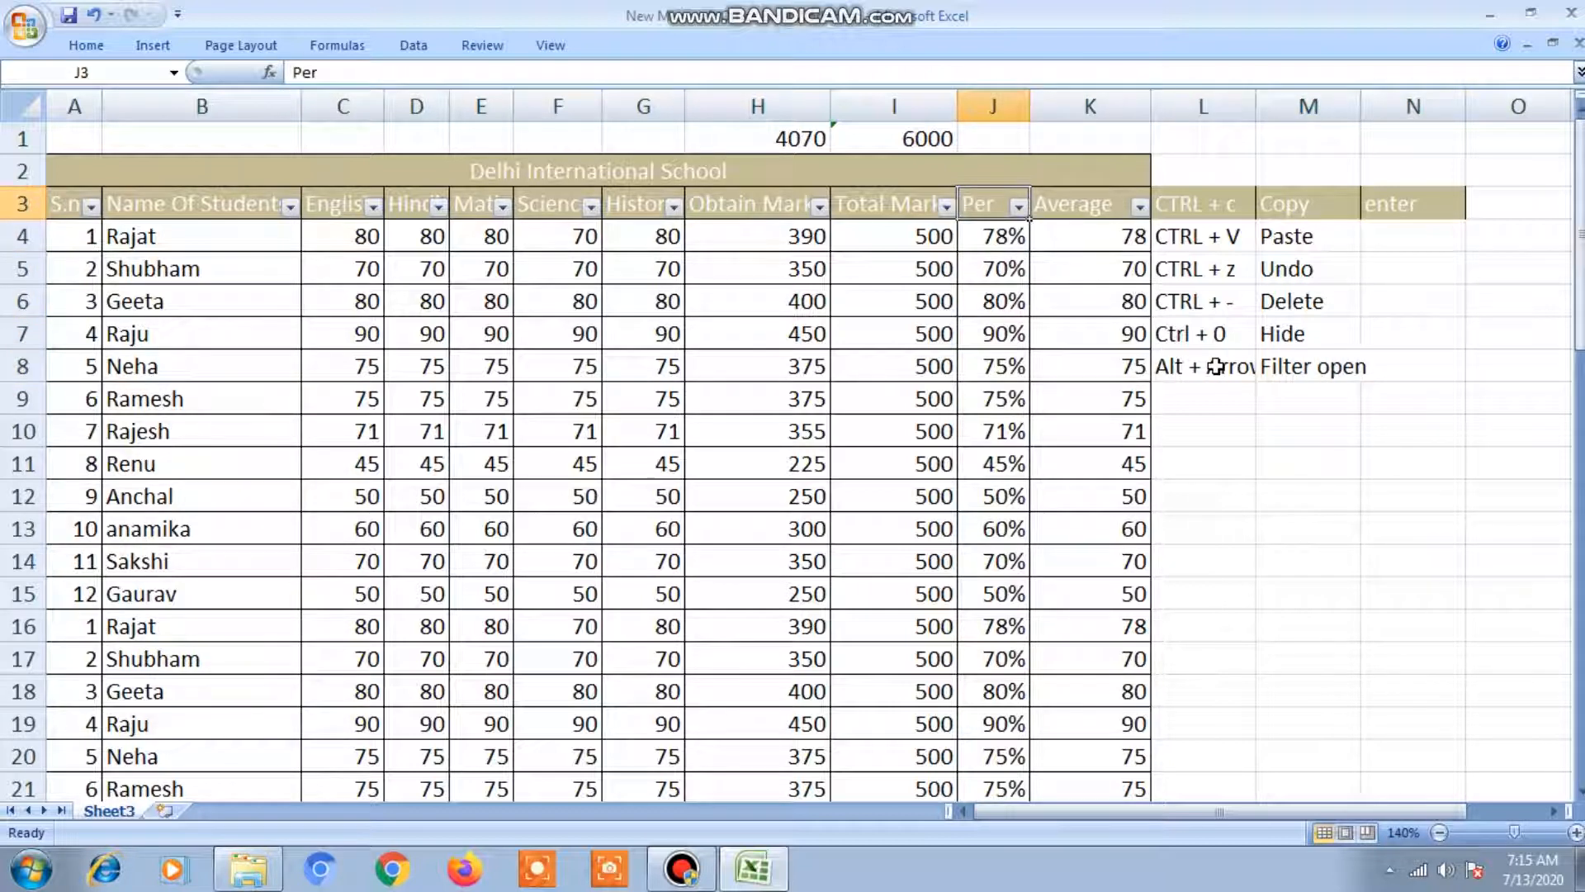
{"action": "key", "text": "alt+Down"}
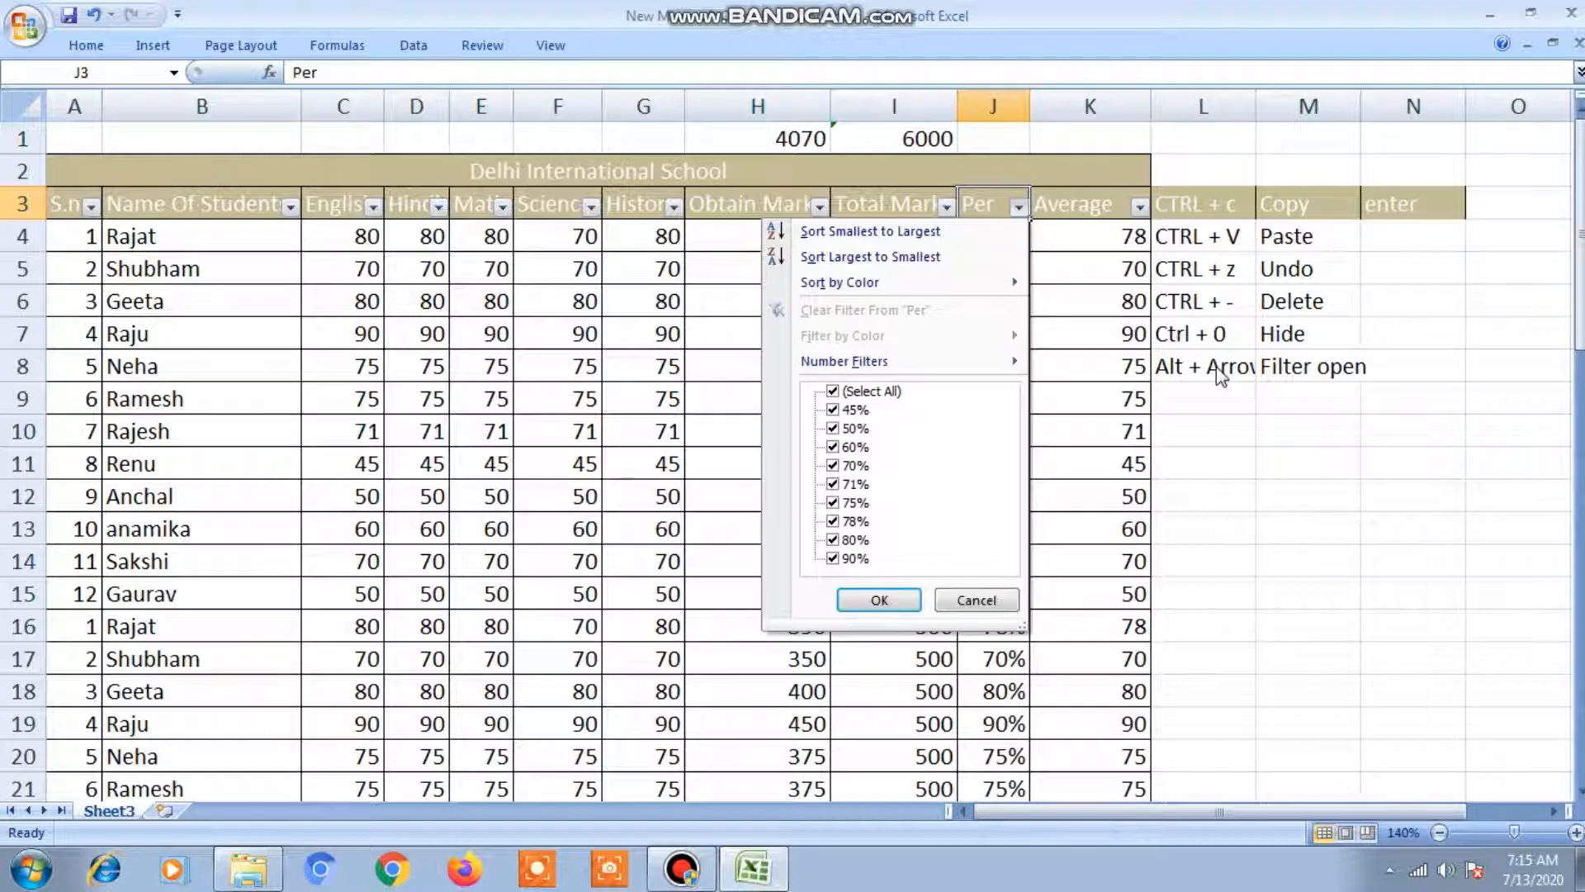
{"action": "key", "text": "Escape"}
{"action": "key", "text": "Right"}
{"action": "key", "text": "alt+Down"}
{"action": "key", "text": "Escape"}
{"action": "key", "text": "Left"}
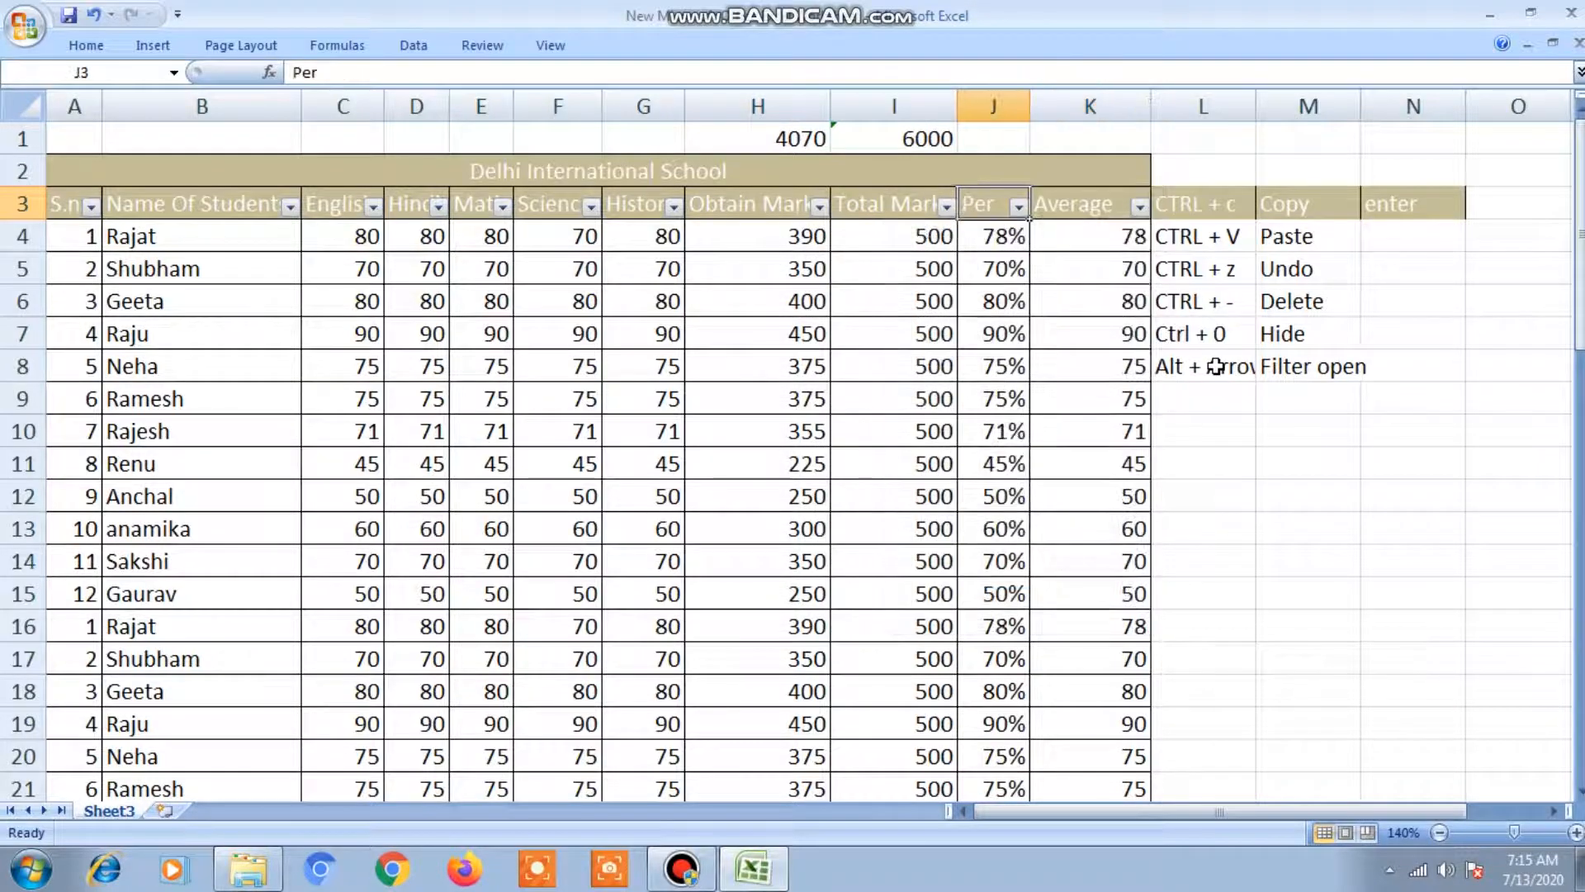
Browse the sort and filter options of the Total Marks header and close the list without choosing any
{"action": "key", "text": "Left"}
{"action": "key", "text": "alt+Down"}
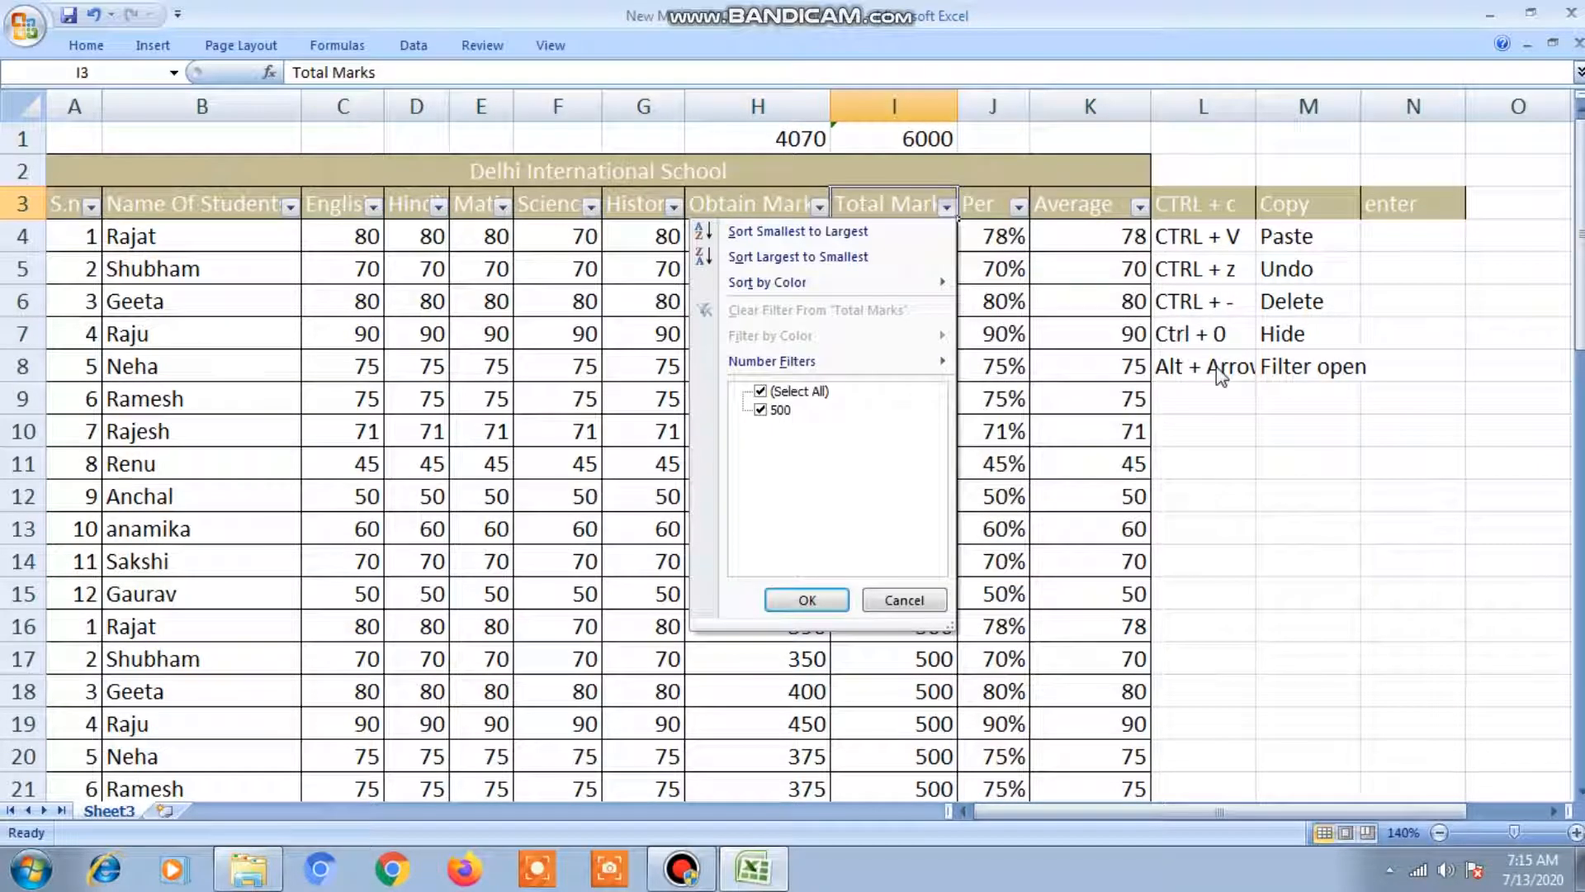
{"action": "key", "text": "Down"}
{"action": "key", "text": "Down"}
{"action": "key", "text": "Down"}
{"action": "key", "text": "Down"}
{"action": "key", "text": "Down"}
{"action": "key", "text": "Down"}
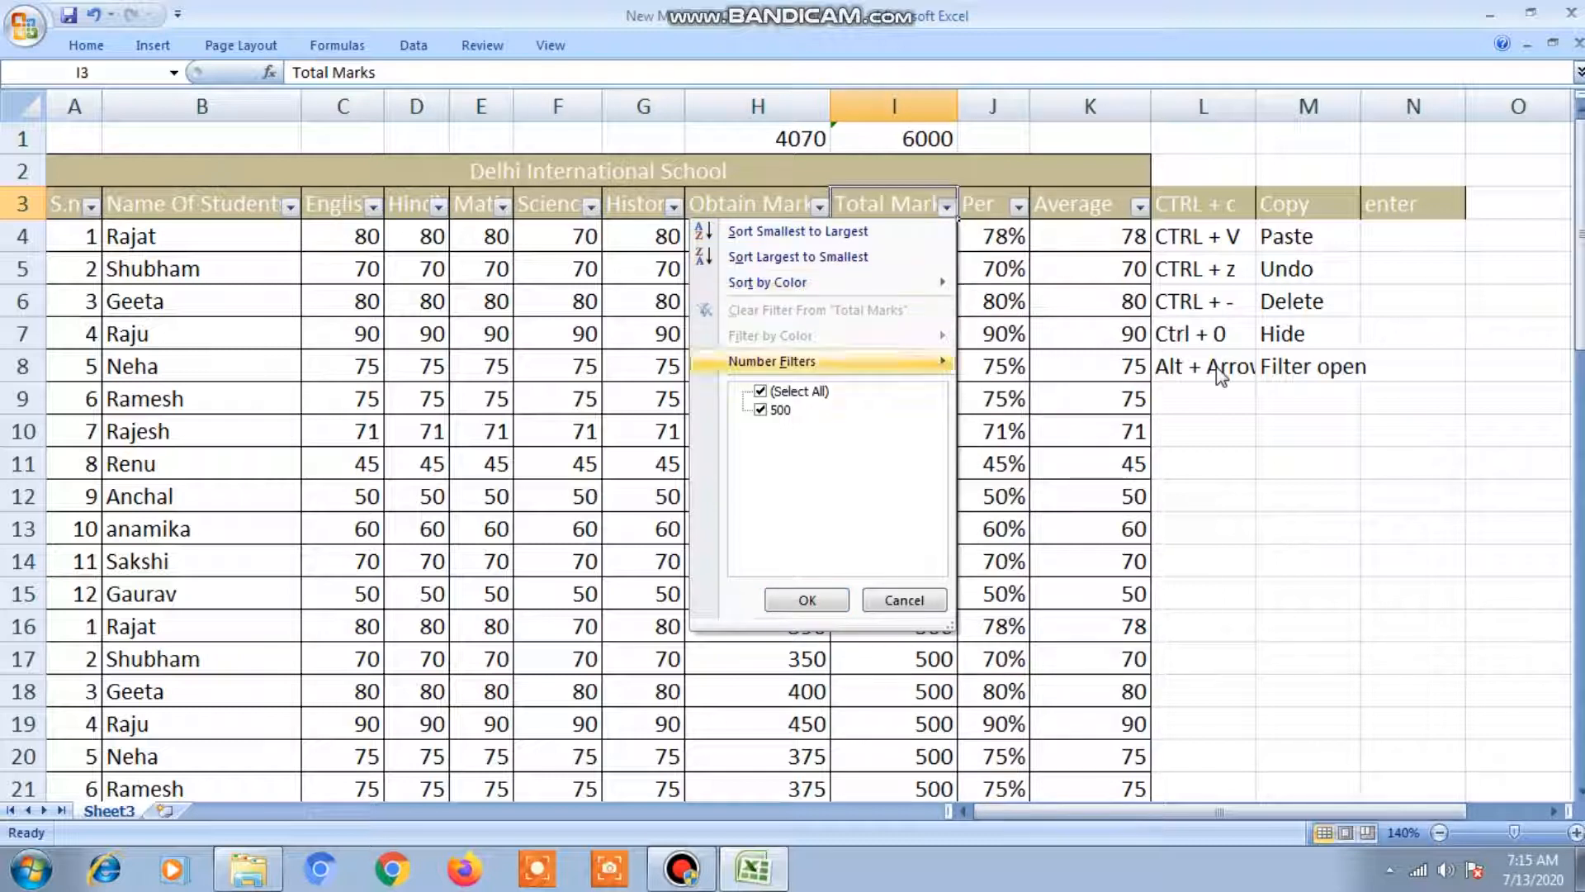
{"action": "key", "text": "Down"}
{"action": "key", "text": "Down"}
{"action": "key", "text": "Down"}
{"action": "key", "text": "Down"}
{"action": "key", "text": "Down"}
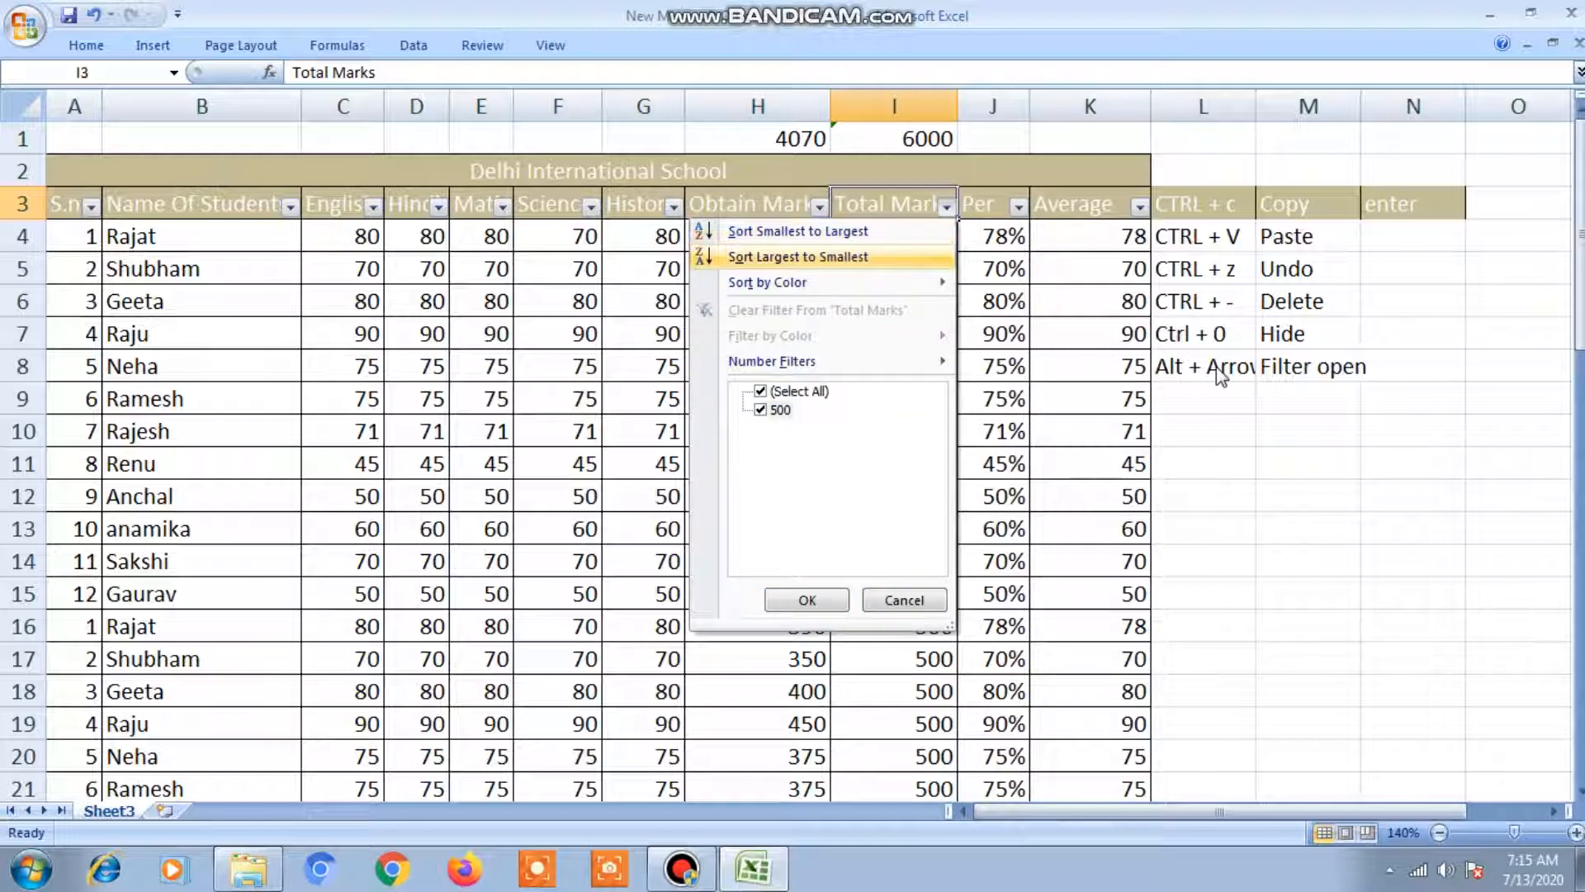
{"action": "key", "text": "Down"}
{"action": "key", "text": "Up"}
{"action": "key", "text": "Up"}
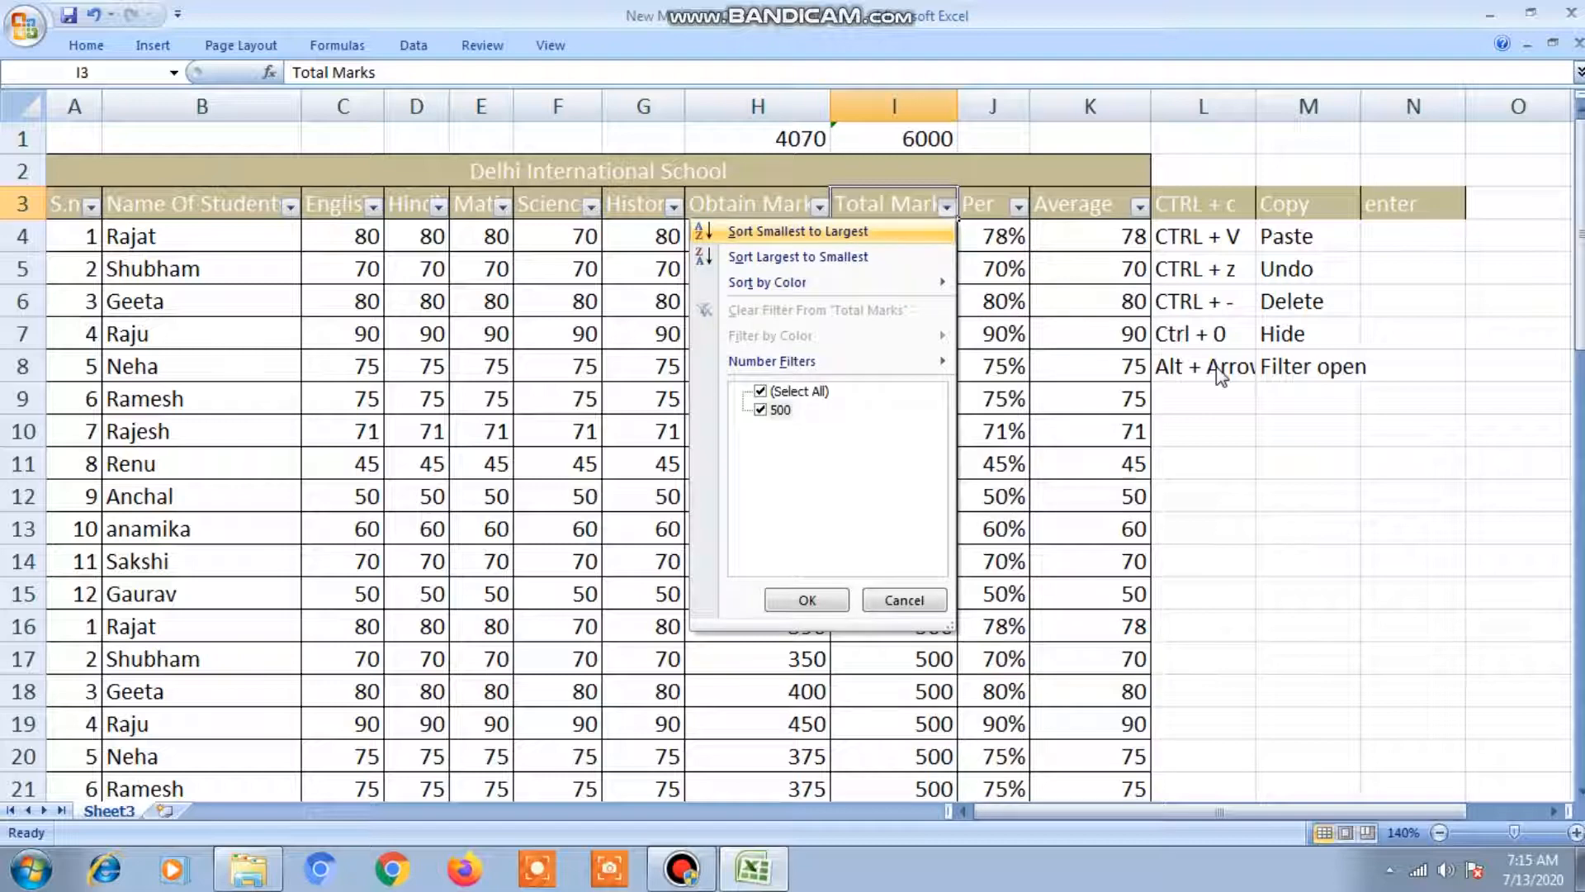
{"action": "key", "text": "Escape"}
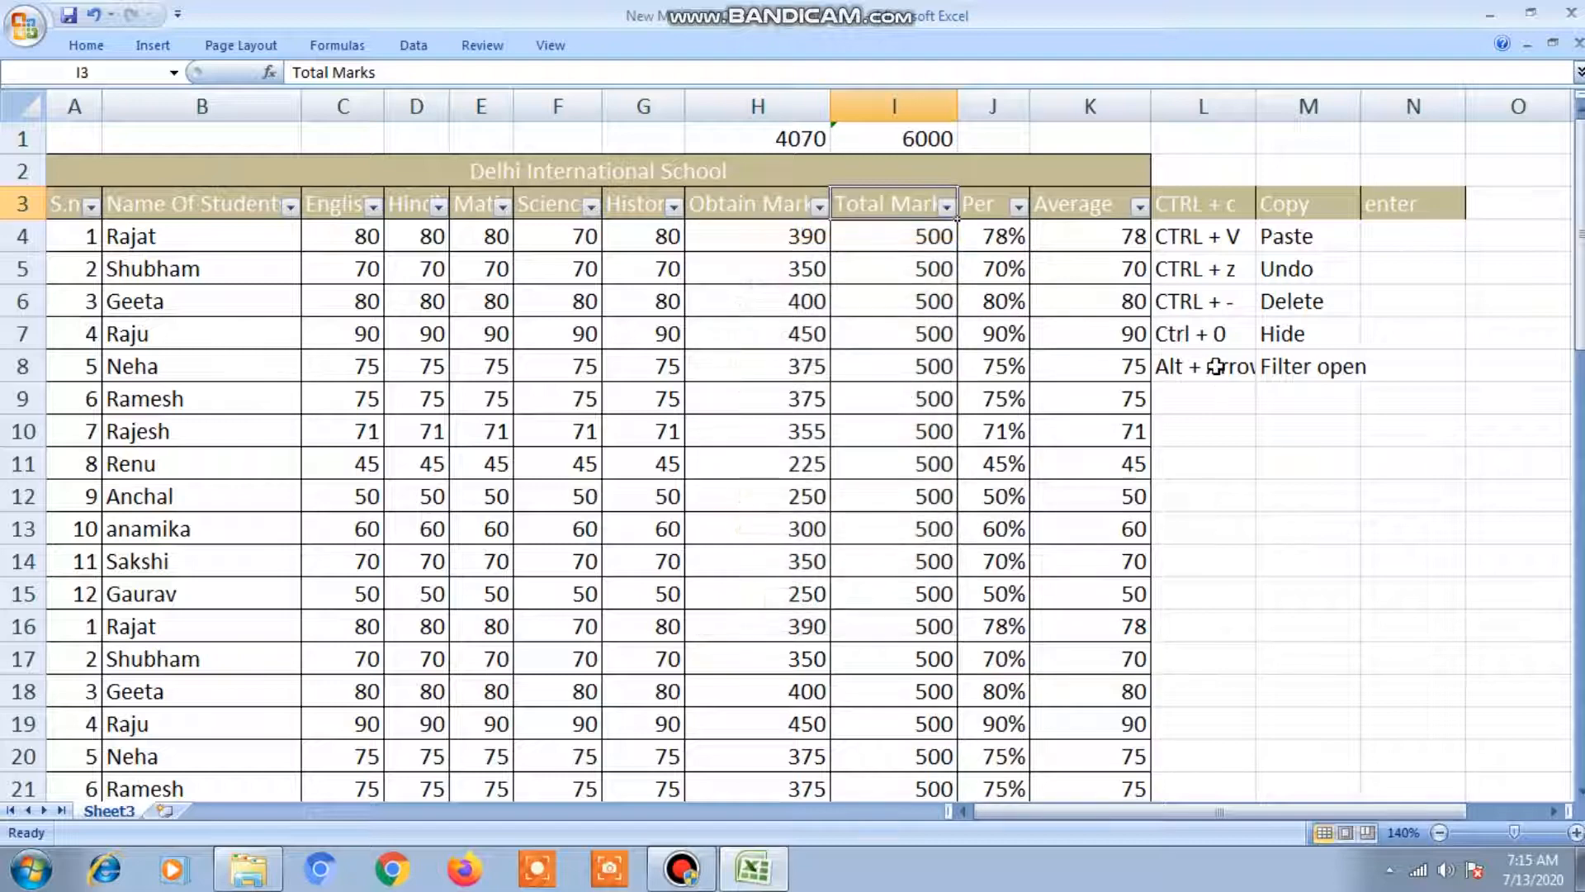
Open the Obtain Marks filter list and go through its options and values as far as Select All
{"action": "key", "text": "Left"}
{"action": "key", "text": "alt+Down"}
{"action": "key", "text": "Down"}
{"action": "key", "text": "Down"}
{"action": "key", "text": "Down"}
{"action": "key", "text": "Down"}
{"action": "key", "text": "Down"}
{"action": "key", "text": "Down"}
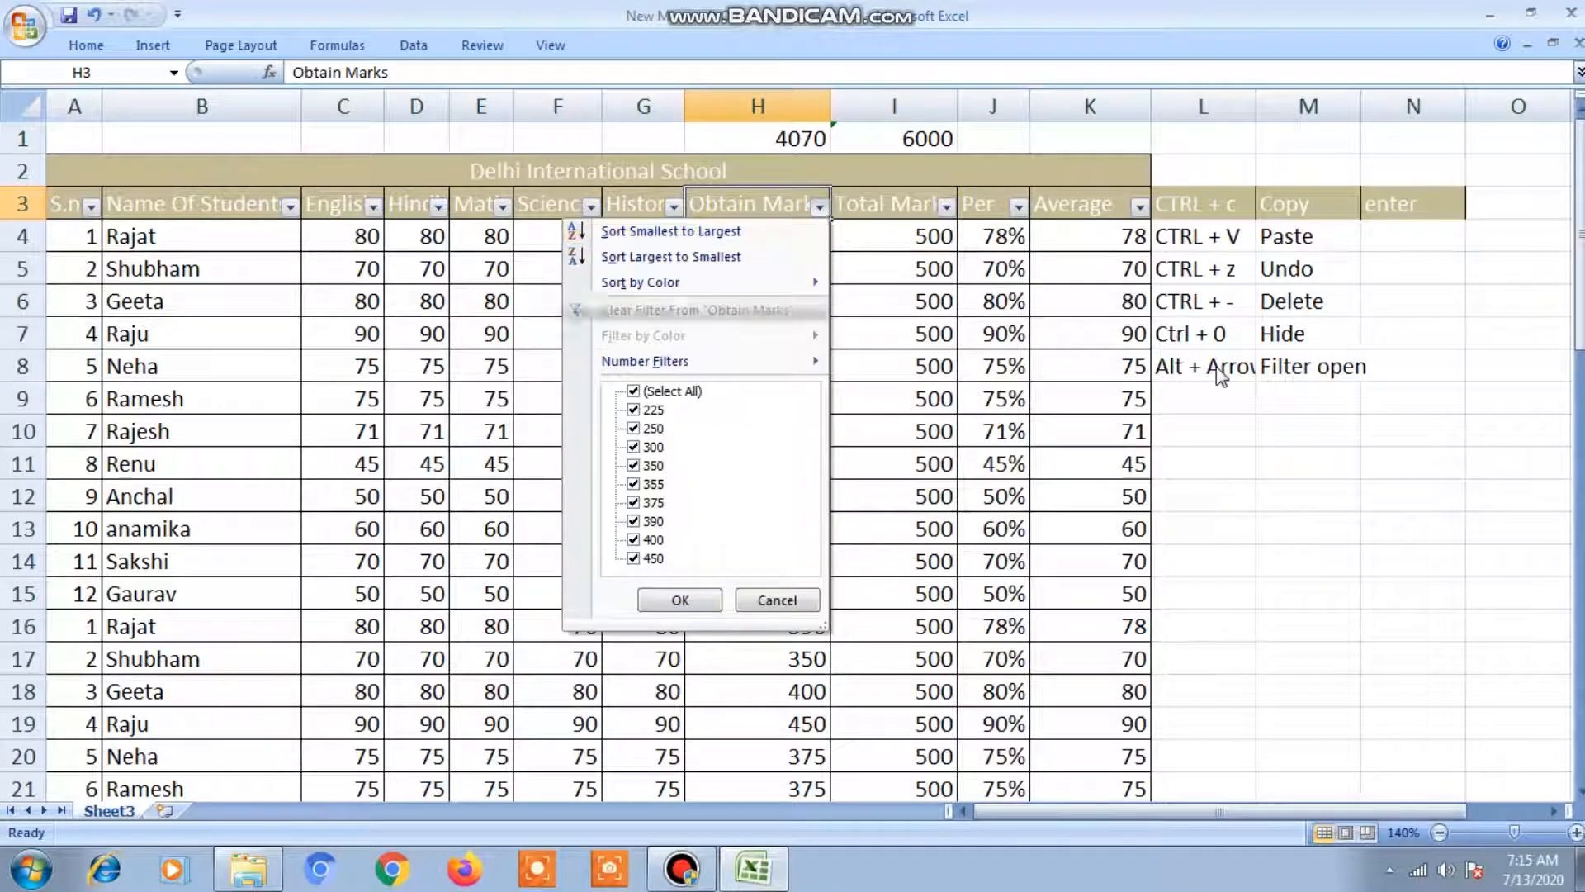
{"action": "key", "text": "Down"}
{"action": "key", "text": "Down"}
{"action": "key", "text": "Down"}
{"action": "key", "text": "Down"}
{"action": "key", "text": "Up"}
{"action": "key", "text": "Up"}
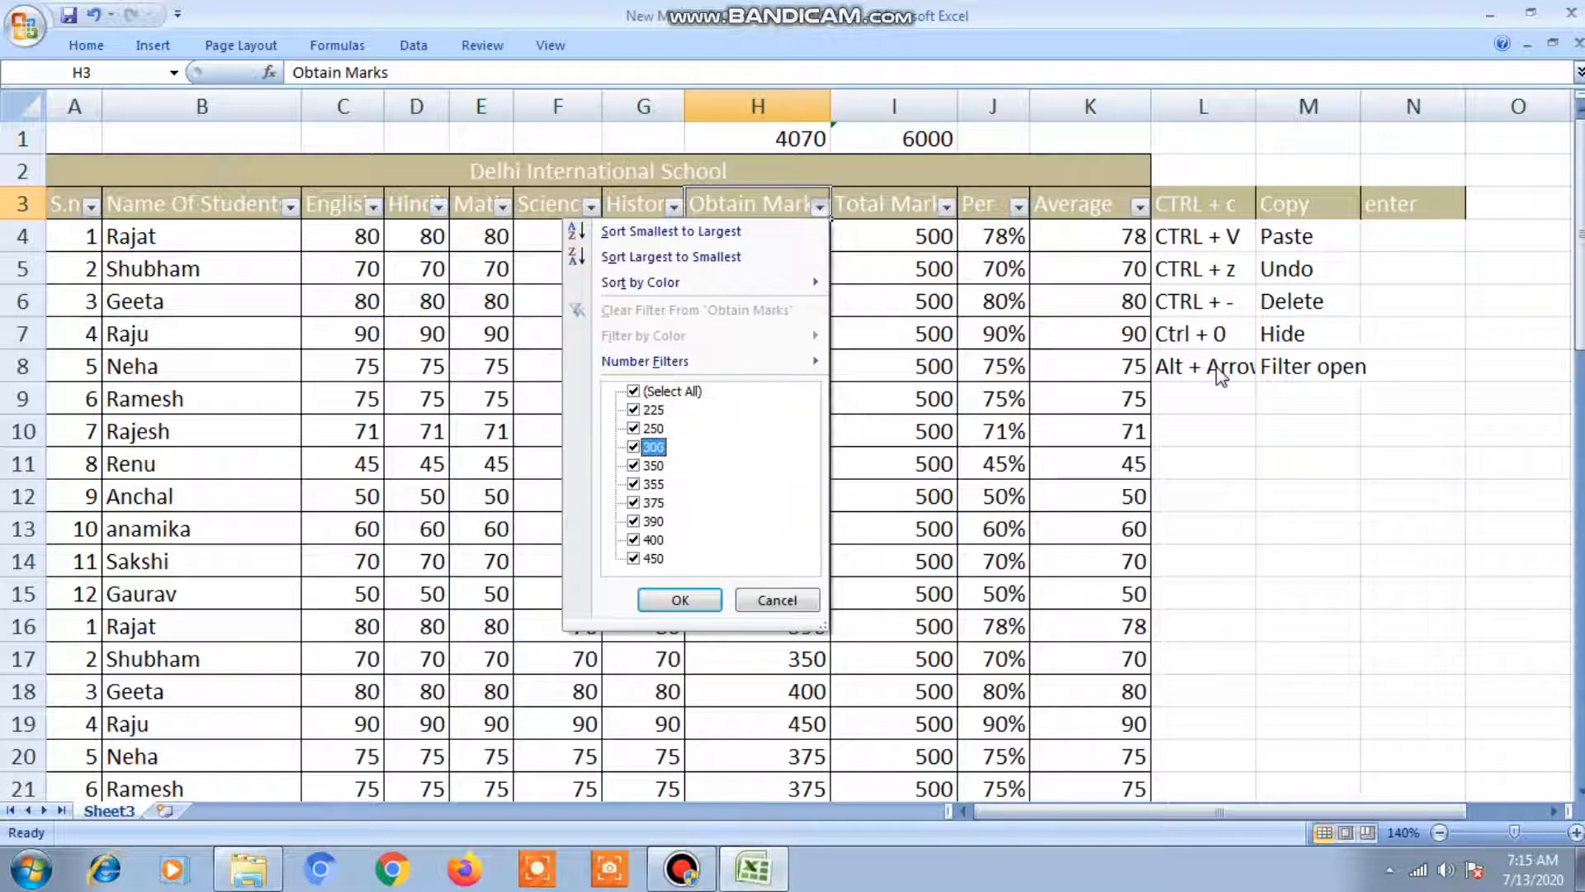
{"action": "key", "text": "Up"}
{"action": "key", "text": "Up"}
{"action": "key", "text": "Up"}
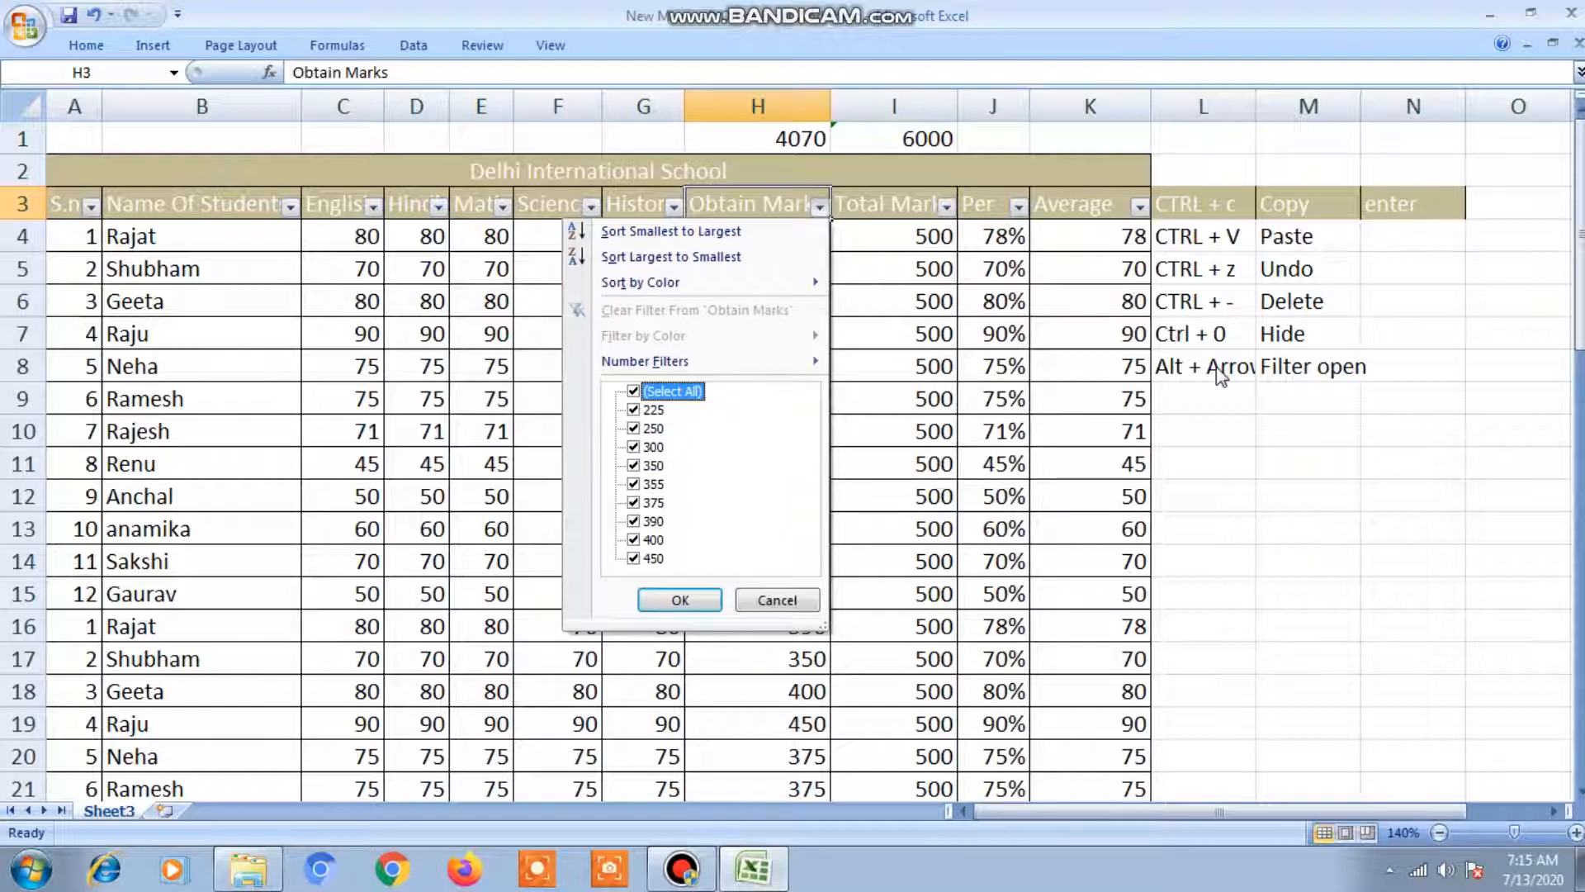
Toggle Select All in the Obtain Marks filter list, leaving every value cleared
{"action": "key", "text": "space"}
{"action": "key", "text": "Down"}
{"action": "key", "text": "Up"}
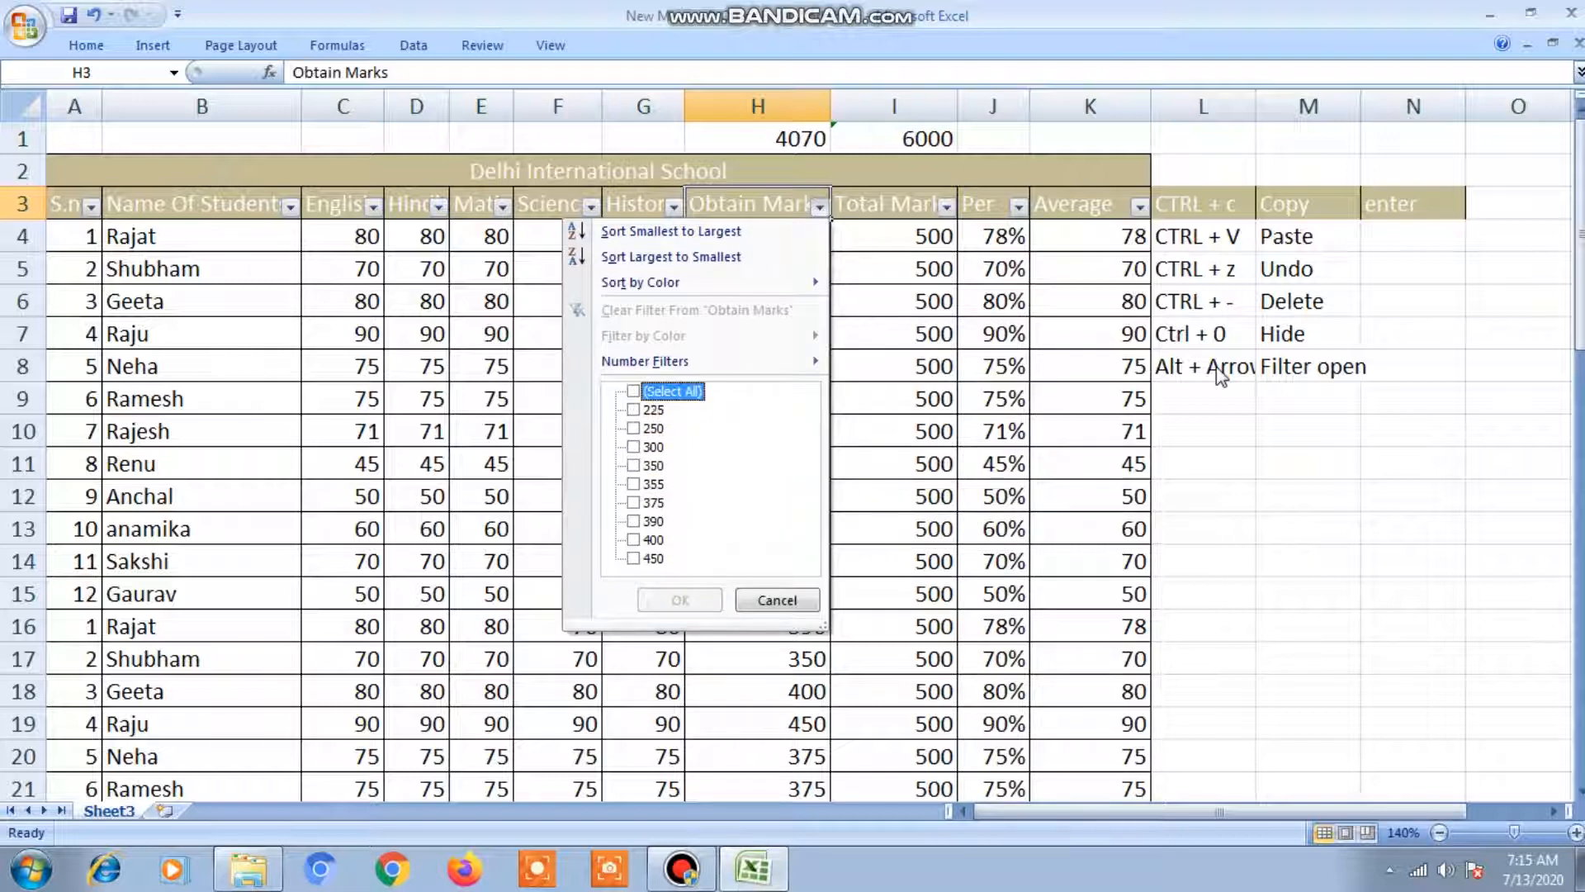
{"action": "key", "text": "space"}
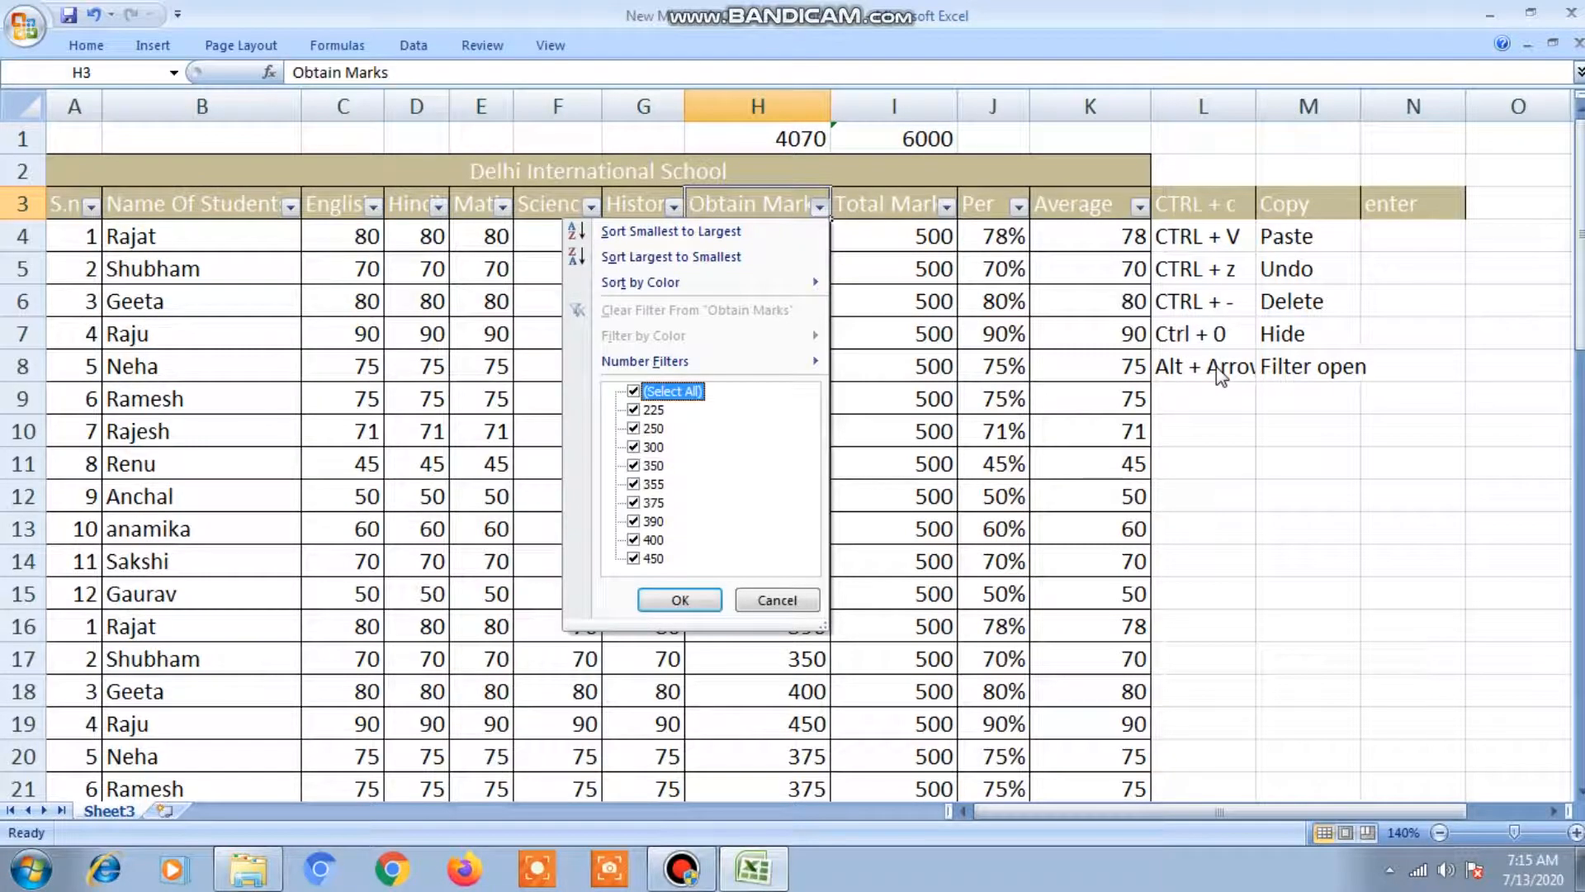
{"action": "key", "text": "space"}
{"action": "key", "text": "space"}
{"action": "key", "text": "space"}
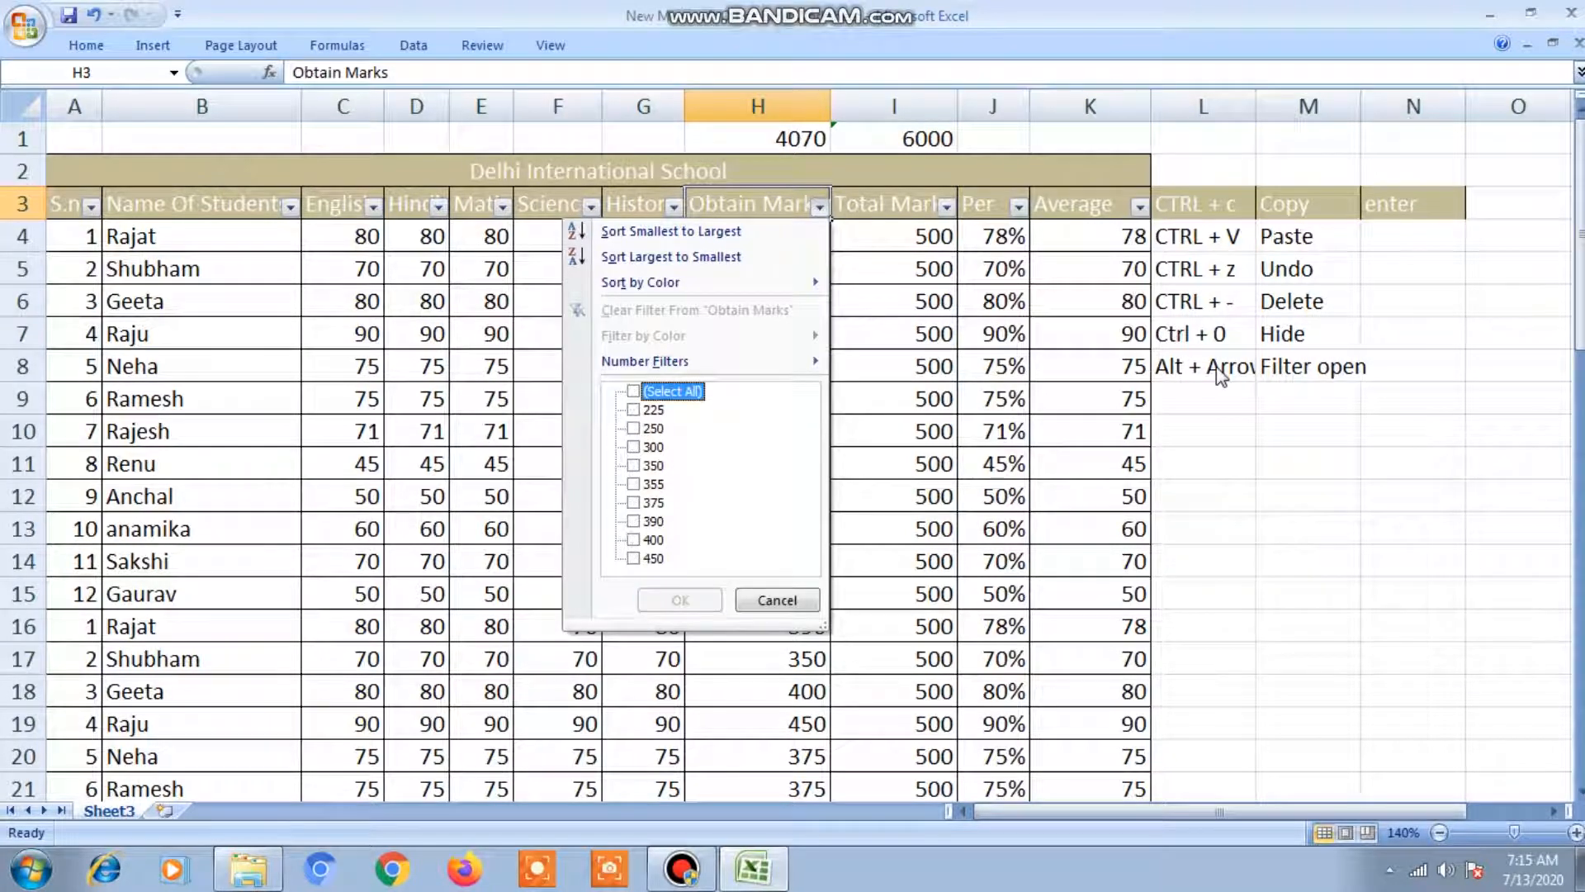
{"action": "key", "text": "space"}
{"action": "key", "text": "space"}
Include the values 450, 400, 390, 375, 355, 350 and 300 in the Obtain Marks filter
{"action": "key", "text": "Down"}
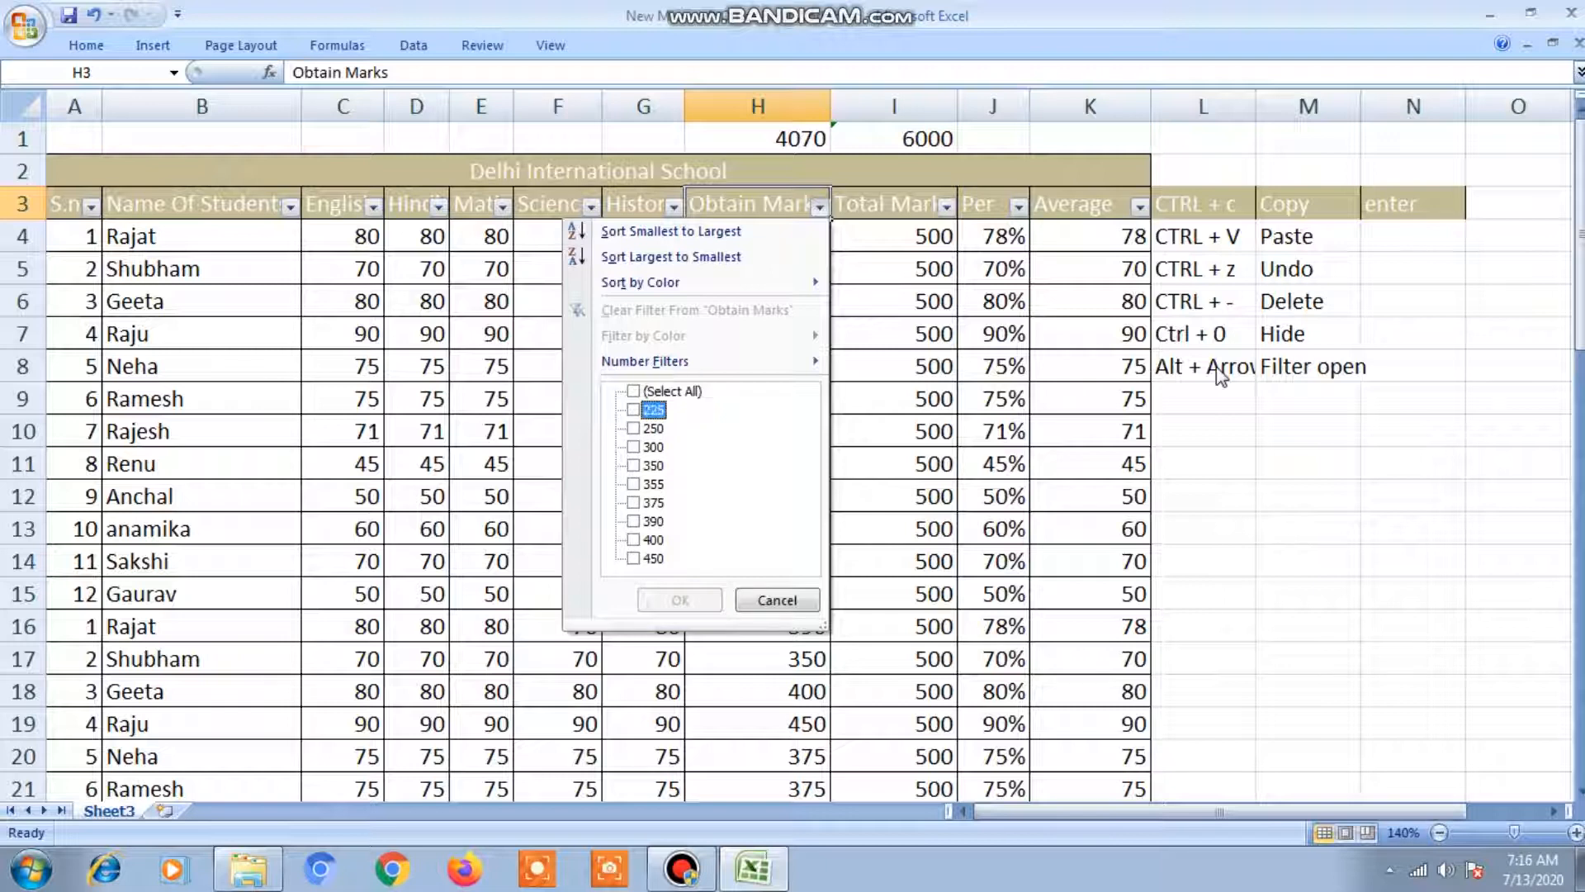
{"action": "key", "text": "Down"}
{"action": "key", "text": "Down"}
{"action": "key", "text": "Down"}
{"action": "key", "text": "Down"}
{"action": "key", "text": "Down"}
{"action": "key", "text": "Down"}
{"action": "key", "text": "Down"}
{"action": "key", "text": "Down"}
{"action": "key", "text": "space"}
{"action": "key", "text": "Up"}
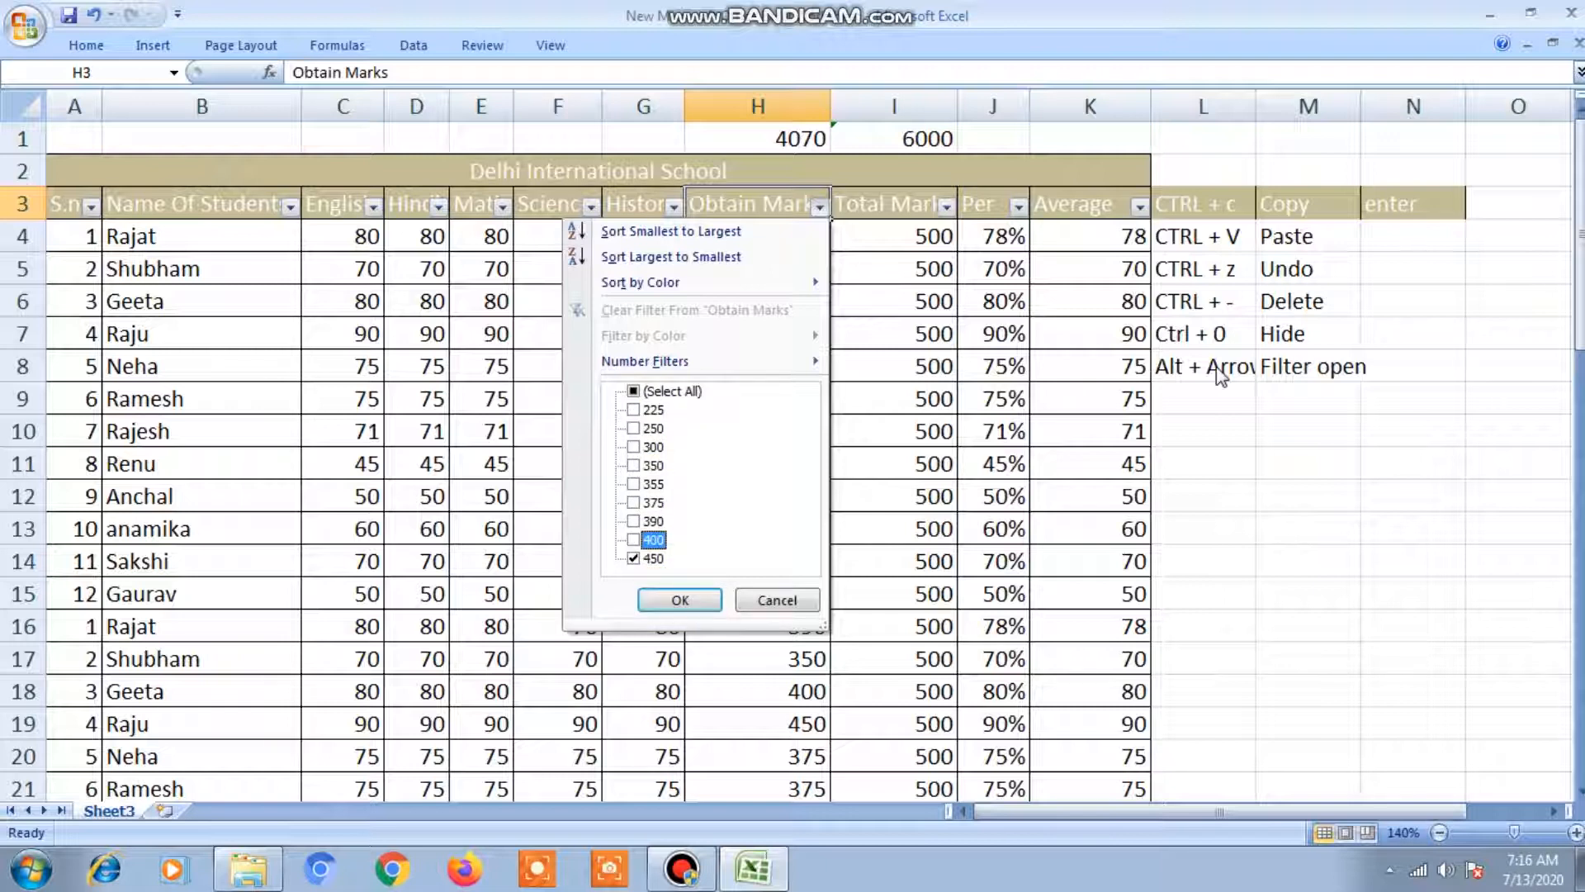
{"action": "key", "text": "Up"}
{"action": "key", "text": "space"}
{"action": "key", "text": "Up"}
{"action": "key", "text": "Up"}
{"action": "key", "text": "space"}
{"action": "key", "text": "Up"}
{"action": "key", "text": "space"}
{"action": "key", "text": "Up"}
{"action": "key", "text": "space"}
{"action": "key", "text": "Up"}
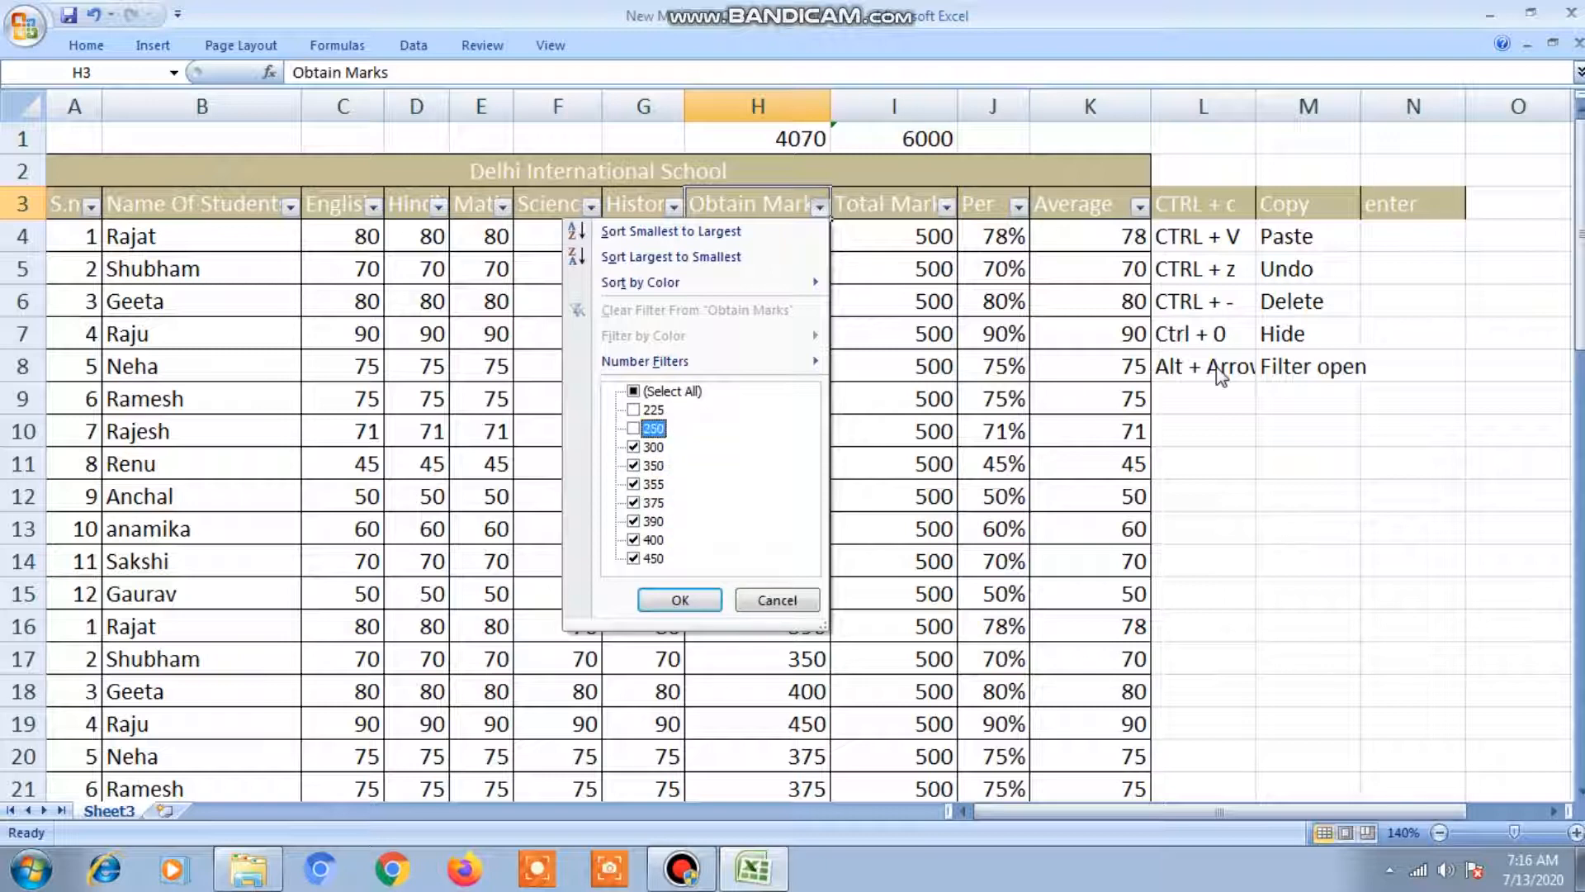